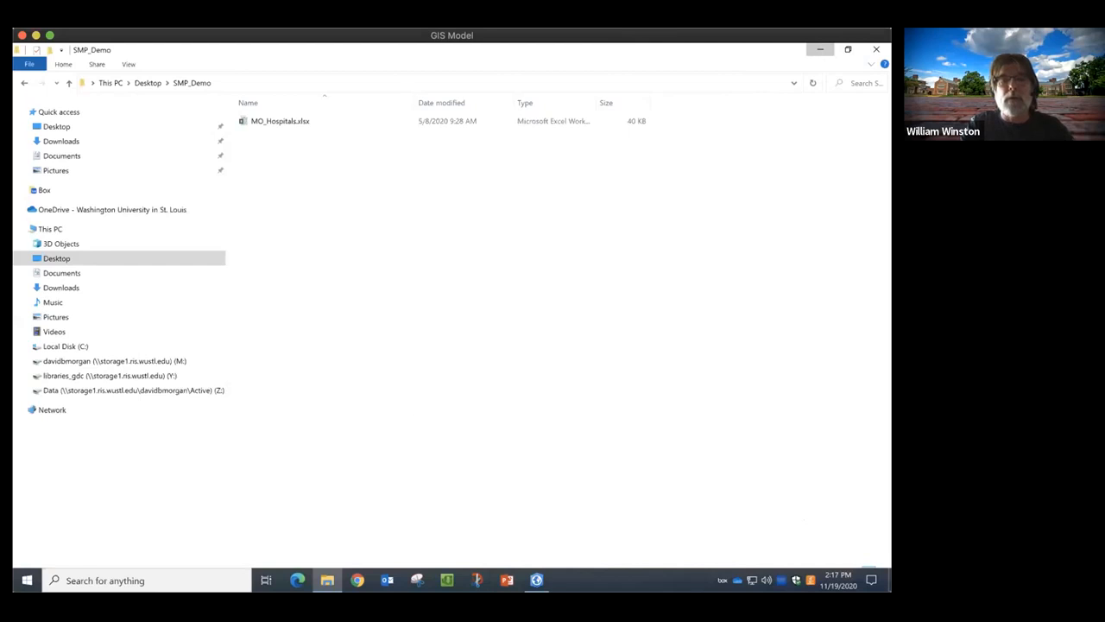
Switch to ArcGIS Pro and start a new project from the blank Map template, naming it SMP_Demo.
click(536, 579)
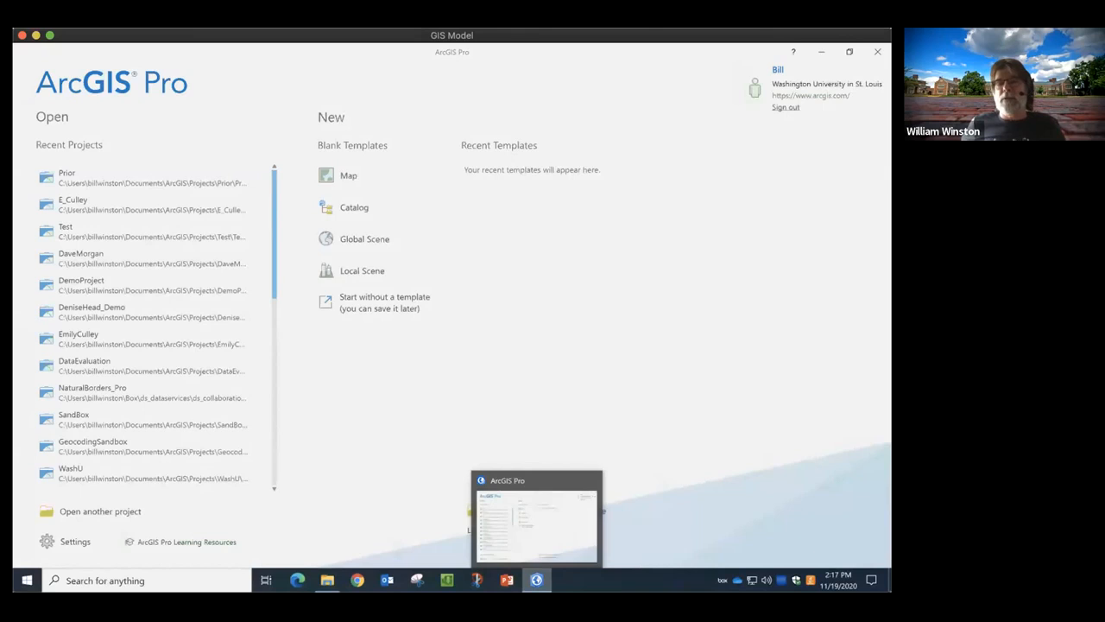
click(536, 580)
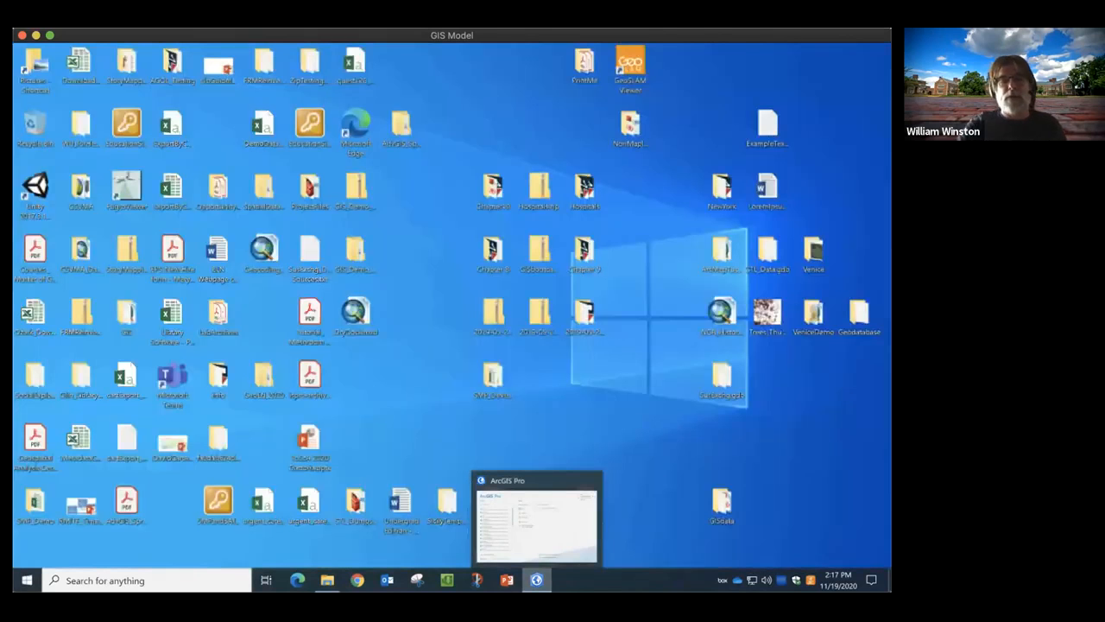
click(537, 579)
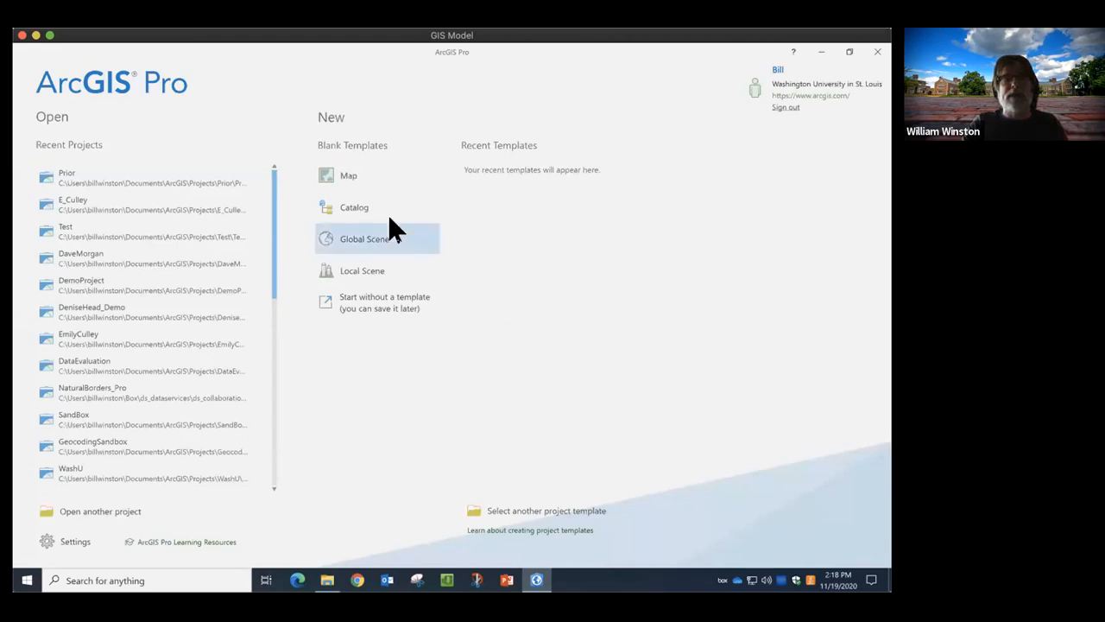
click(351, 175)
click(432, 279)
key(BackSpace)
key(BackSpace)
key(BackSpace)
key(BackSpace)
key(BackSpace)
key(BackSpace)
key(BackSpace)
key(BackSpace)
key(BackSpace)
key(BackSpace)
text(SMP_Demo)
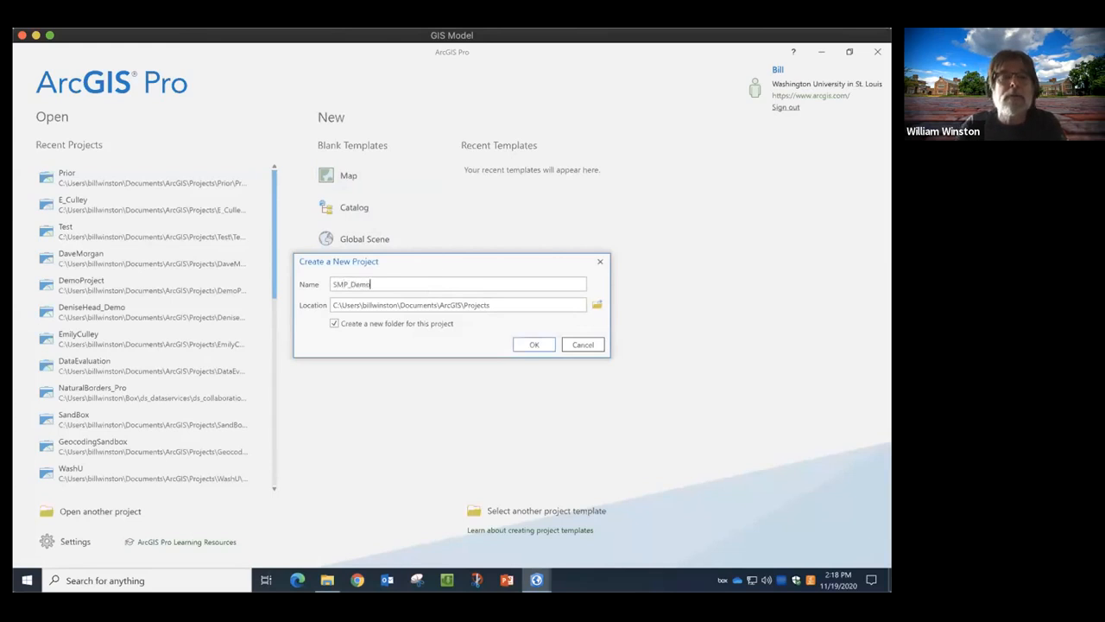
Set the project location to the SMP_Demo folder on the Desktop and create the project without a new project folder.
click(597, 307)
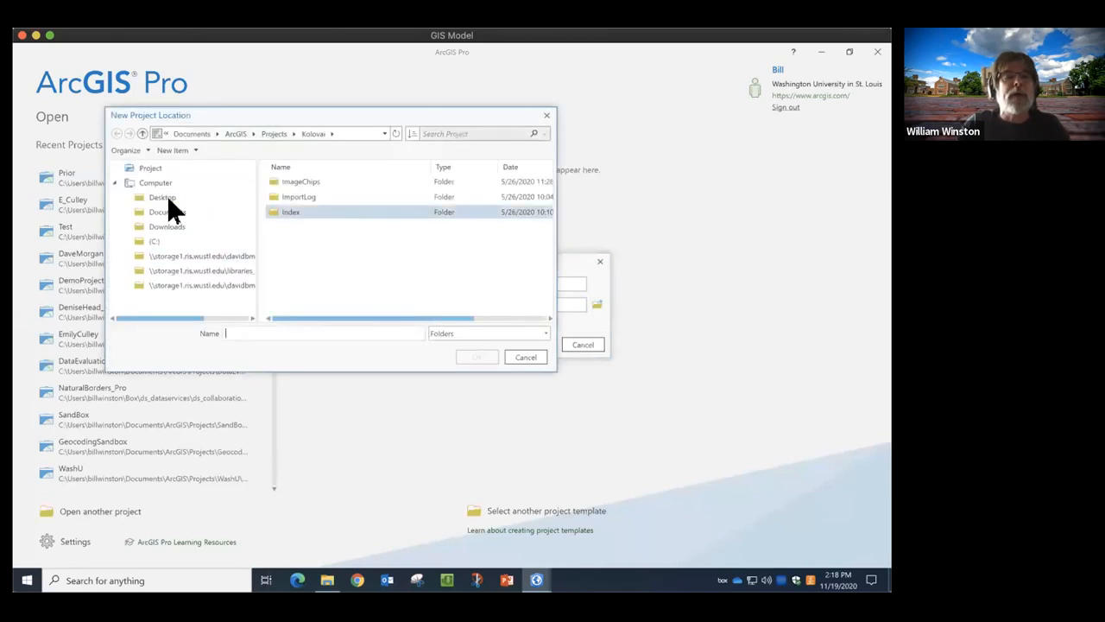
click(164, 198)
scroll(323, 287, down, 8)
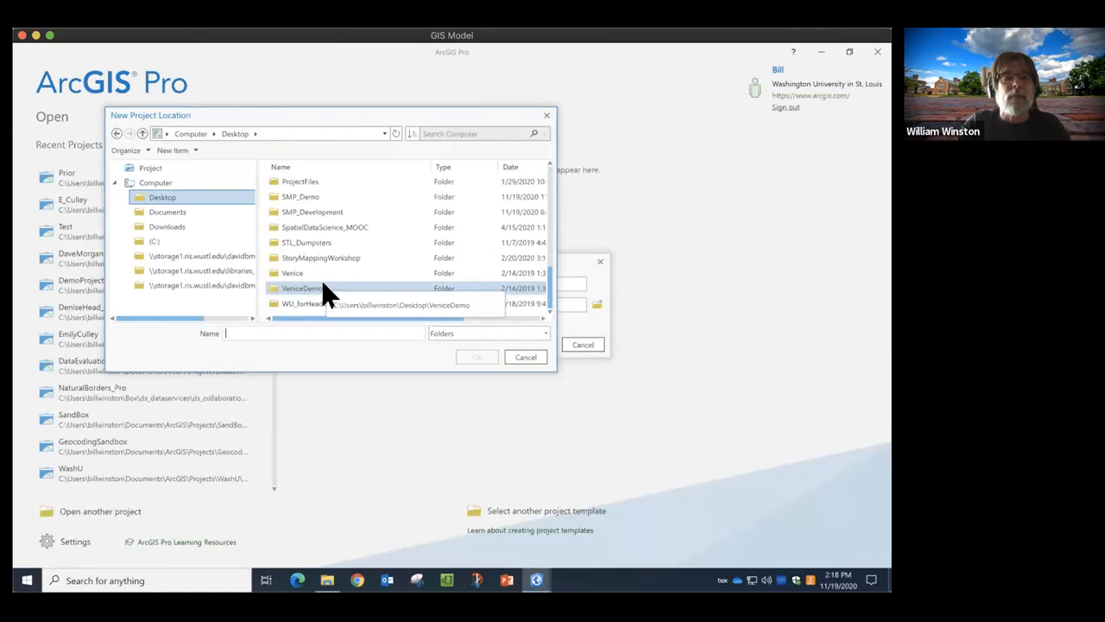
click(311, 198)
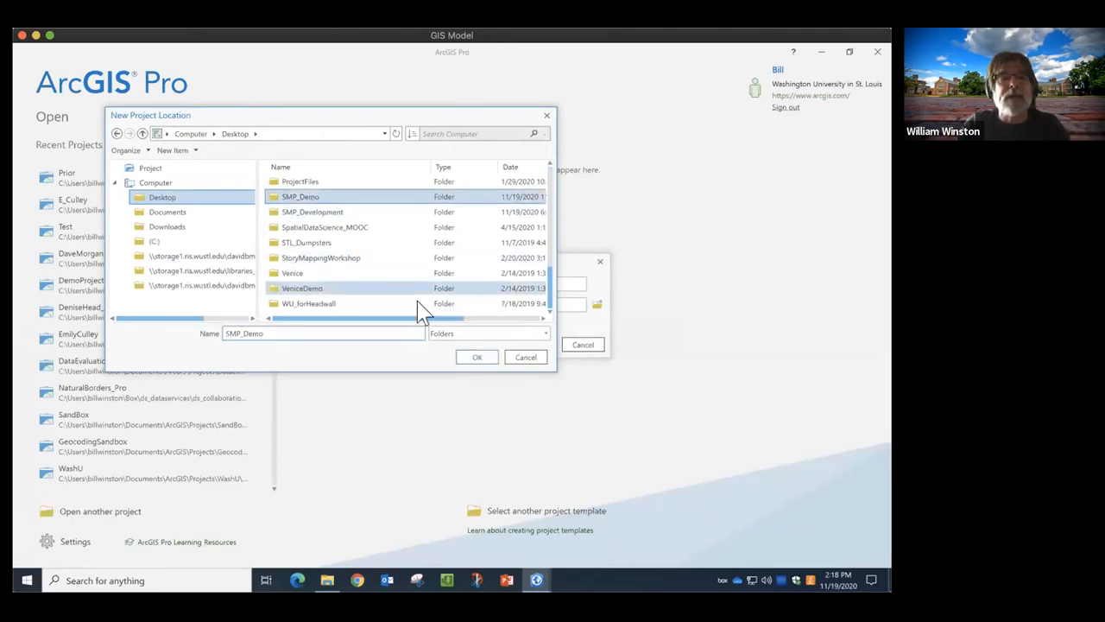
click(476, 360)
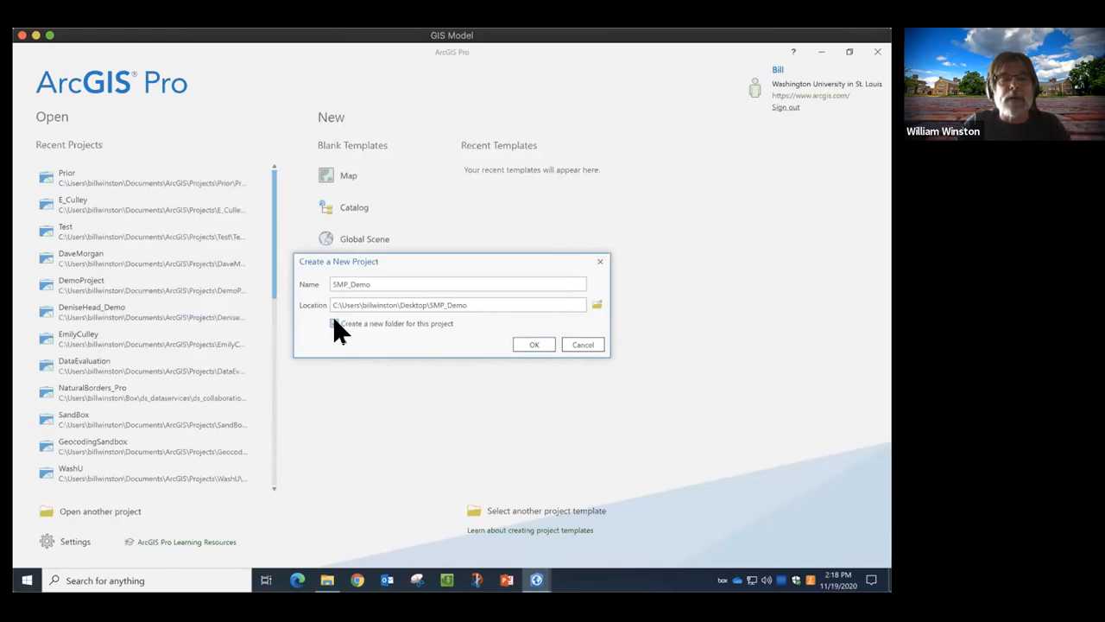
click(543, 346)
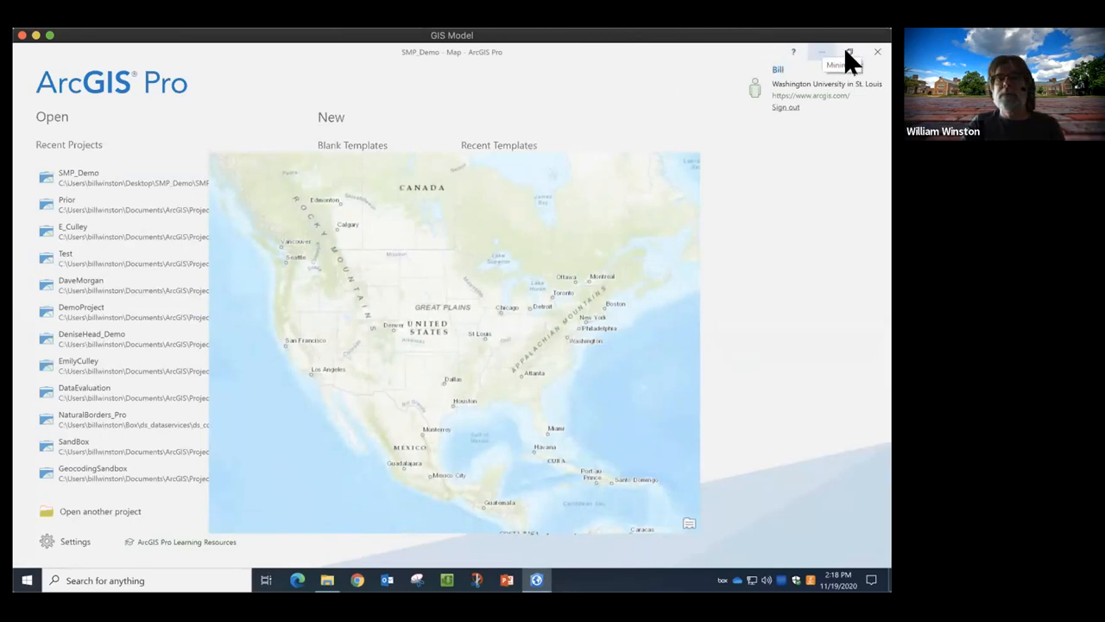
Close ArcGIS Pro, open the SMP_Development folder from the desktop and refresh its file listing.
click(874, 54)
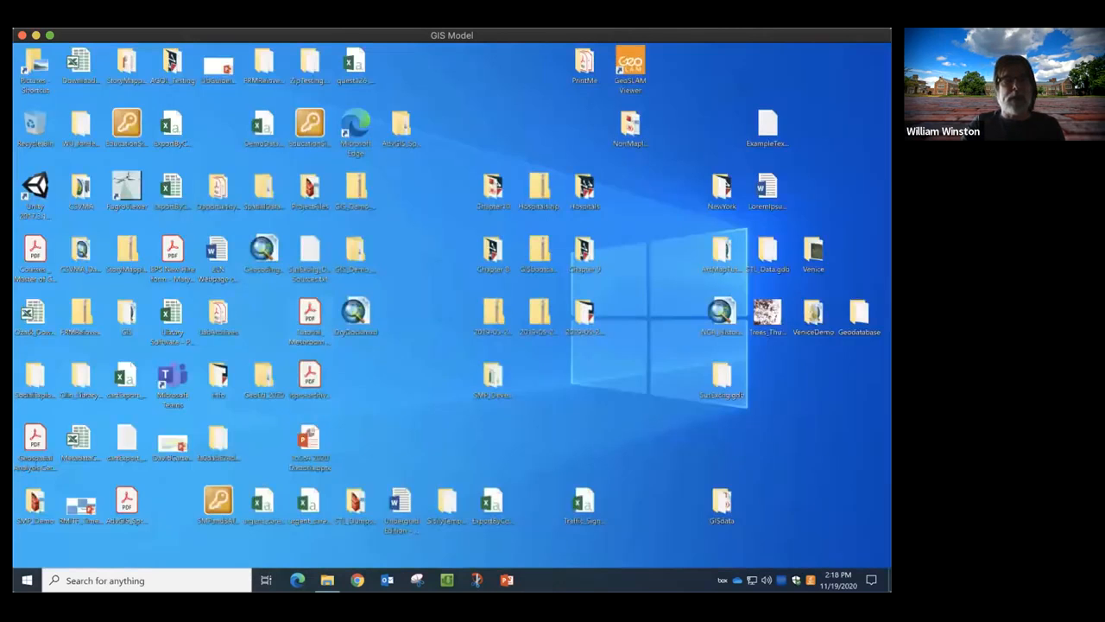
double_click(494, 382)
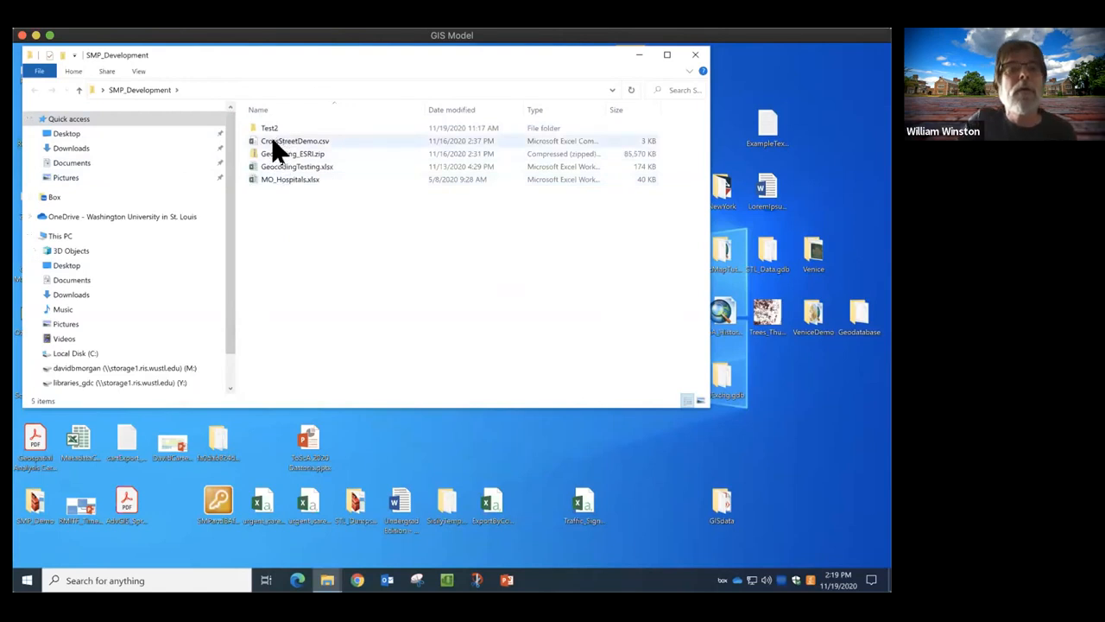
right_click(288, 207)
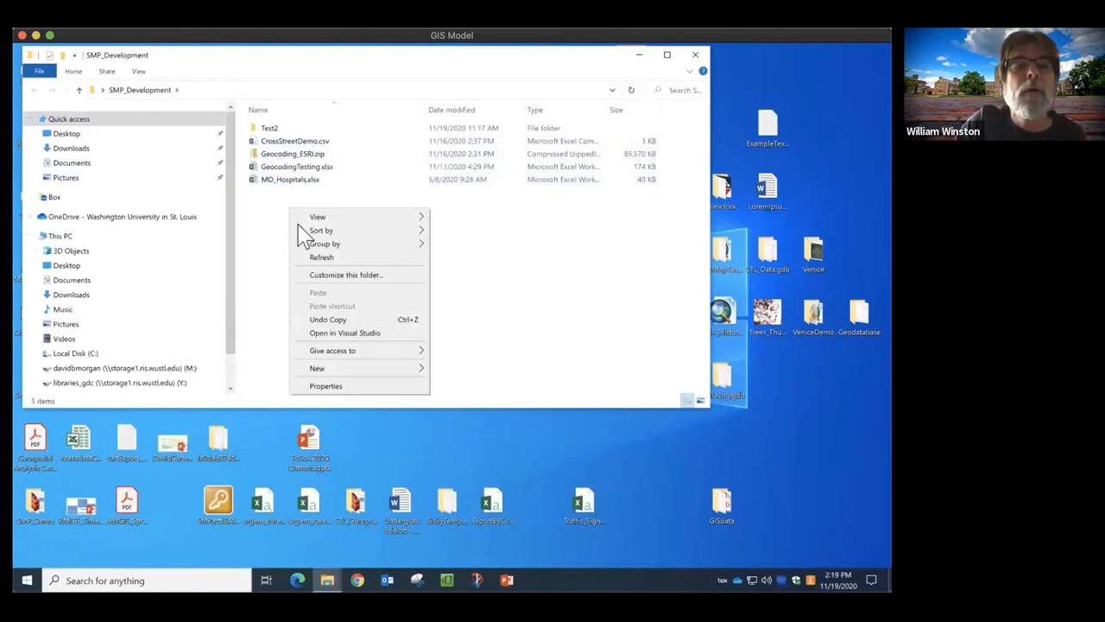
click(316, 257)
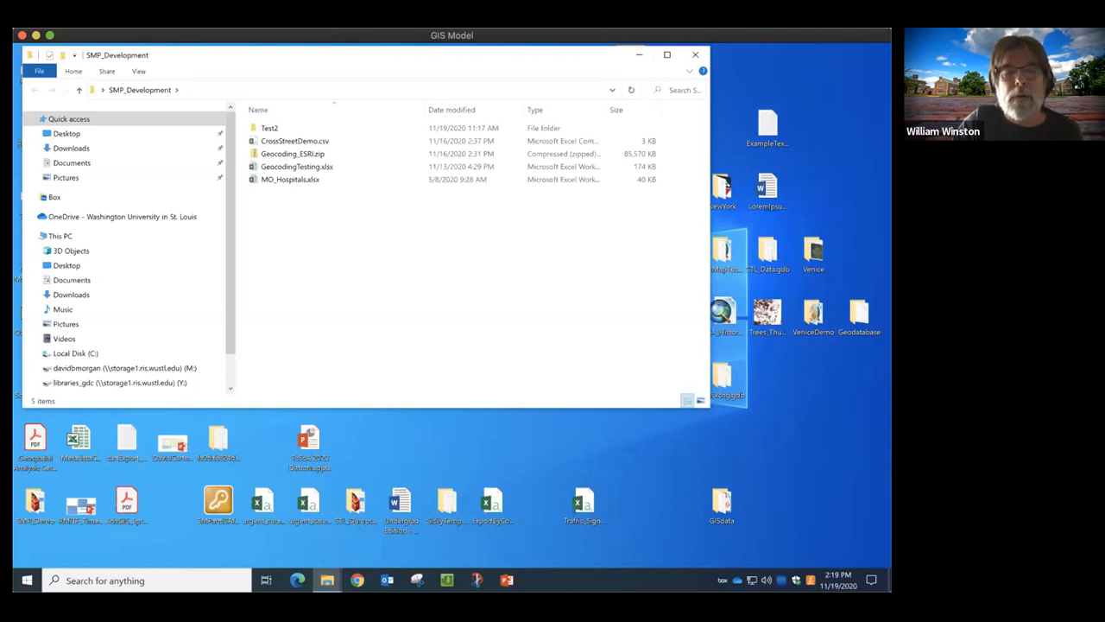
Search for ArcGIS Pro in Windows, launch it and minimize its start window.
click(142, 580)
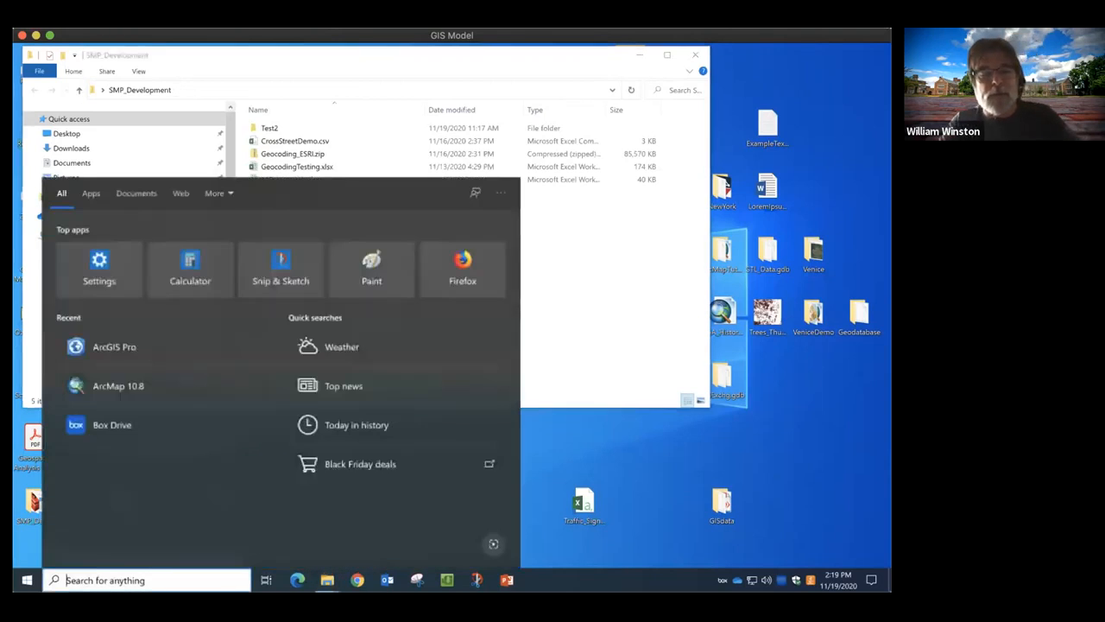
text(arcg)
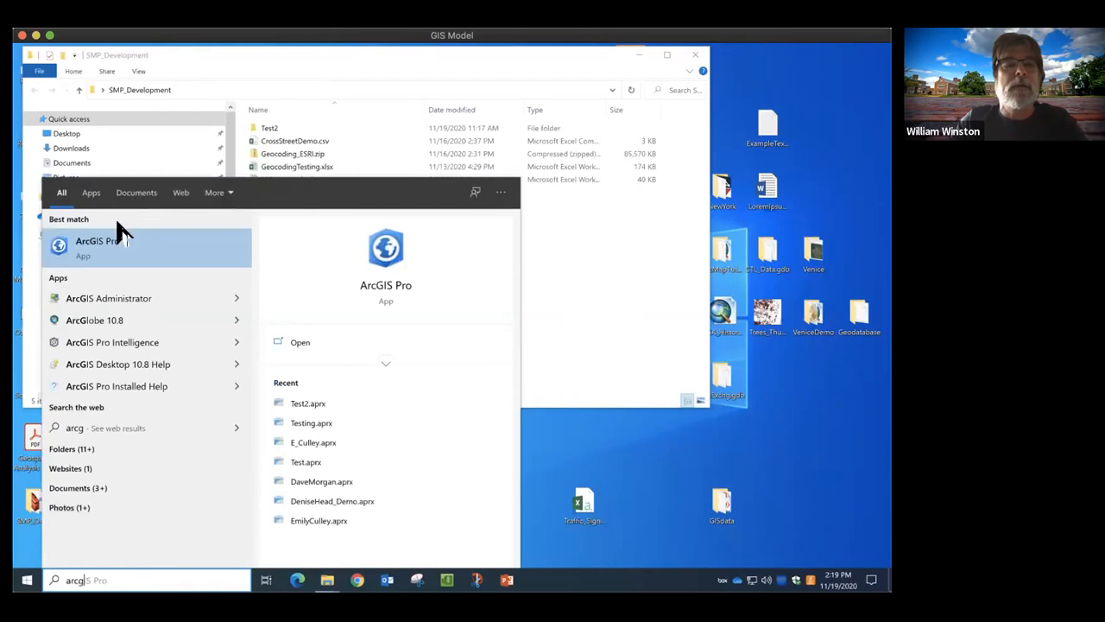
click(115, 246)
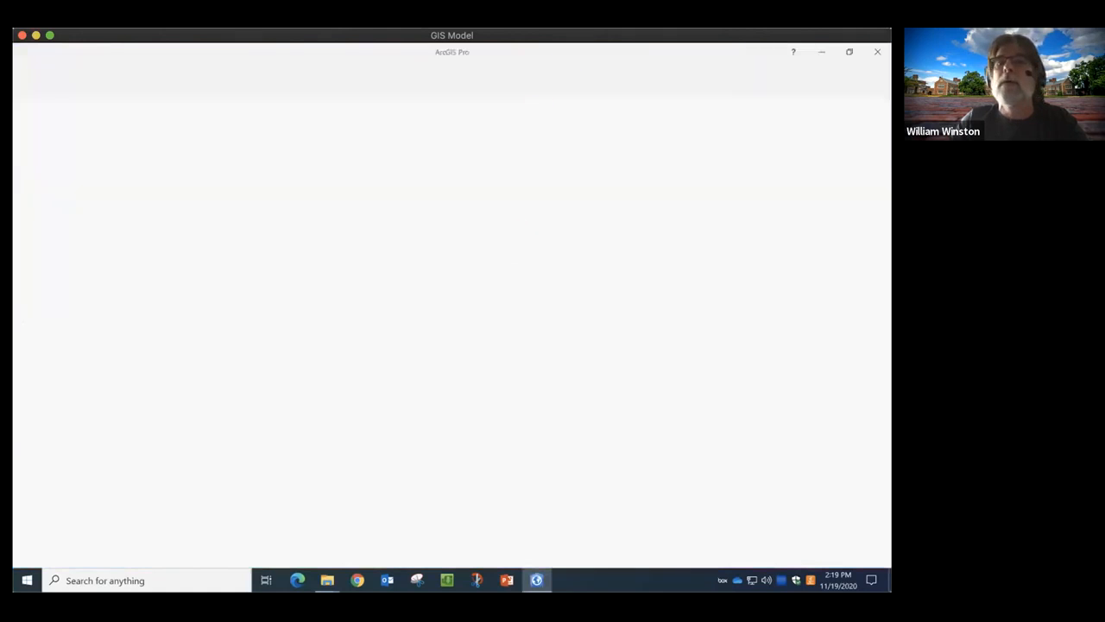
click(822, 52)
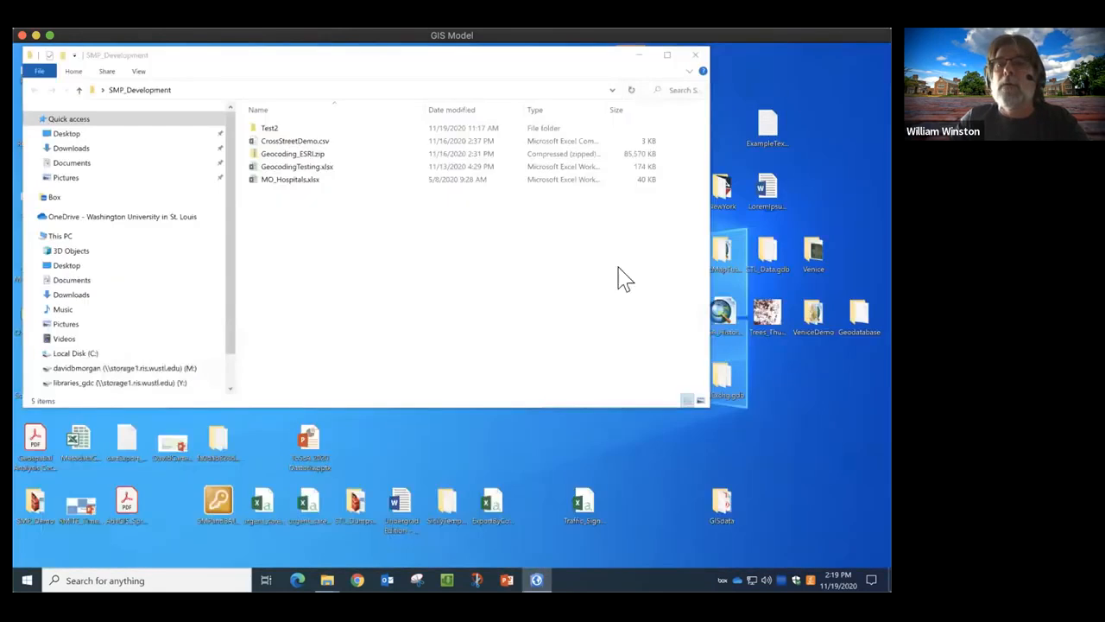
click(269, 448)
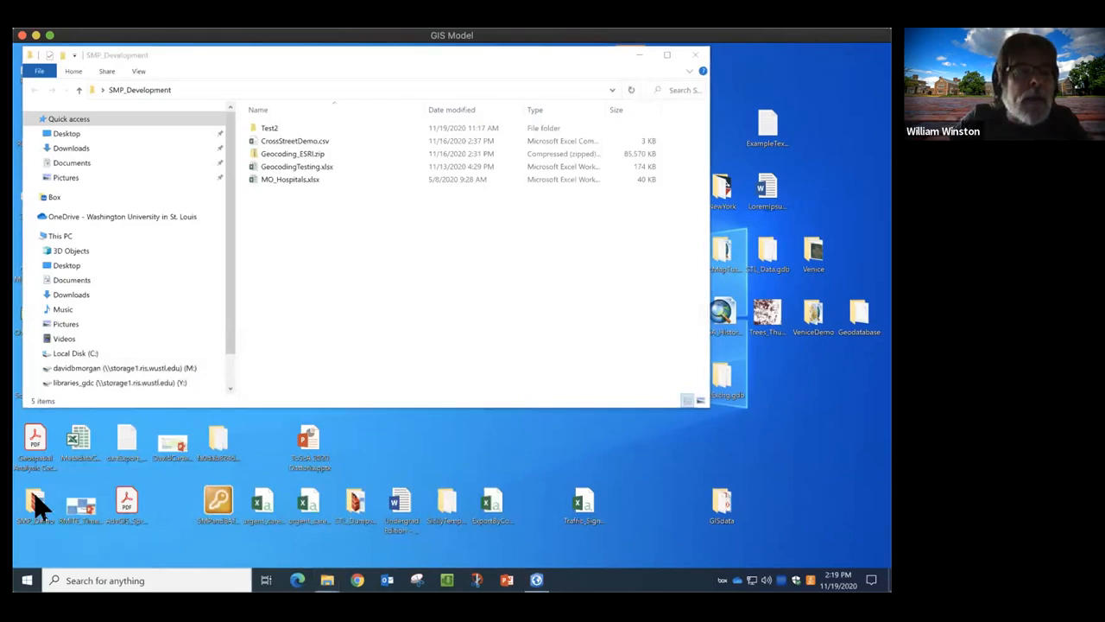
Open the SMP_Demo.aprx project from the SMP_Demo folder on the desktop.
double_click(35, 499)
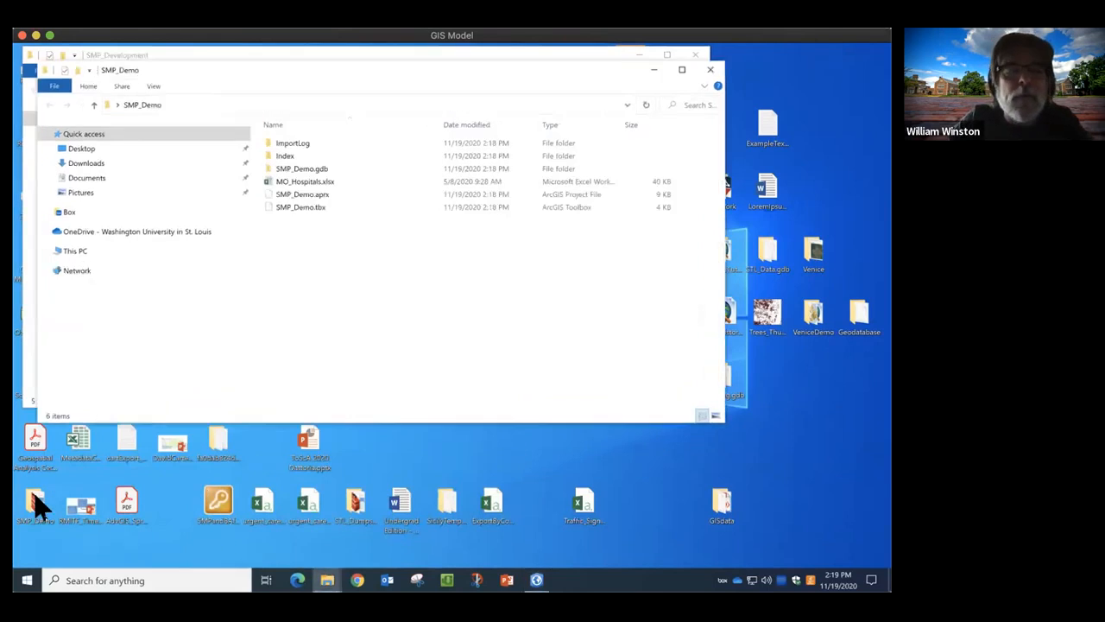
click(300, 197)
click(300, 197)
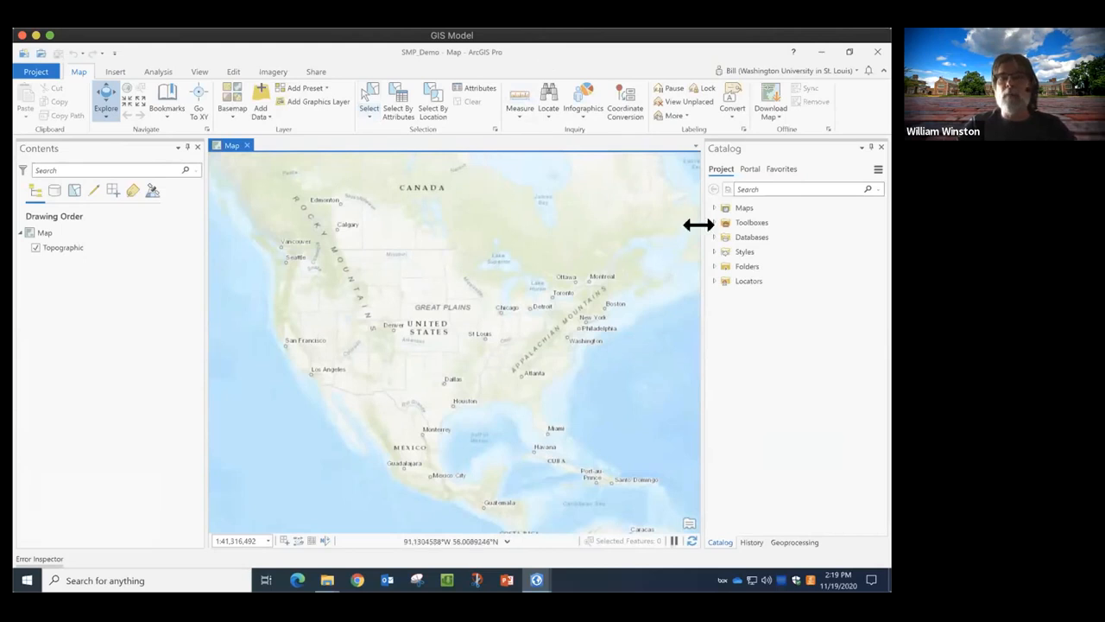
Add a folder connection to the StreetmapPremium folder in C:\Data to the project.
click(715, 267)
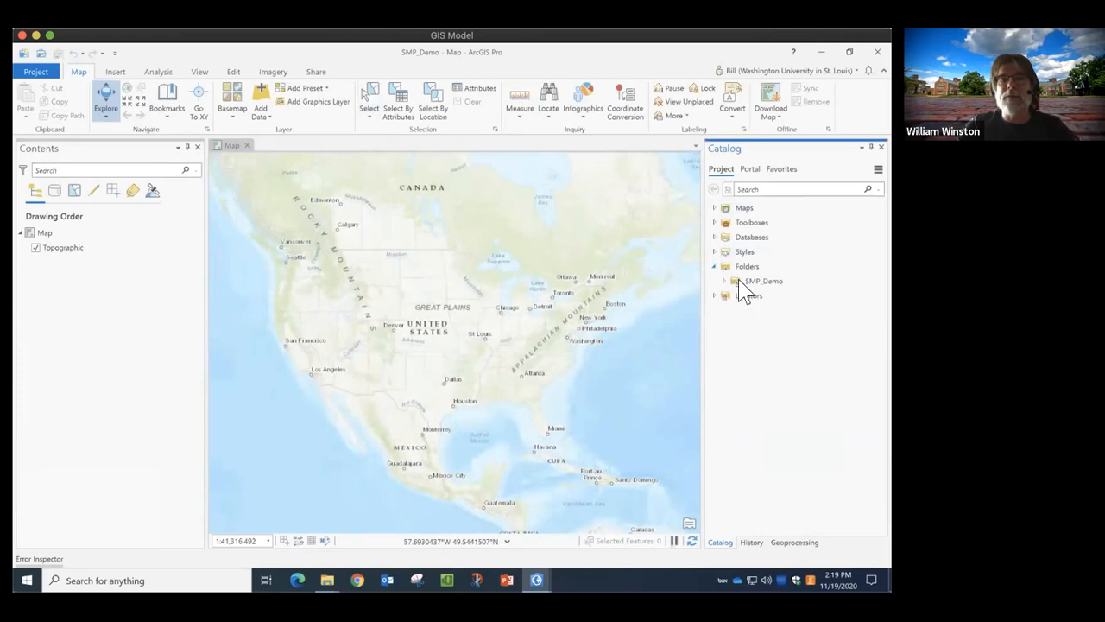
click(744, 267)
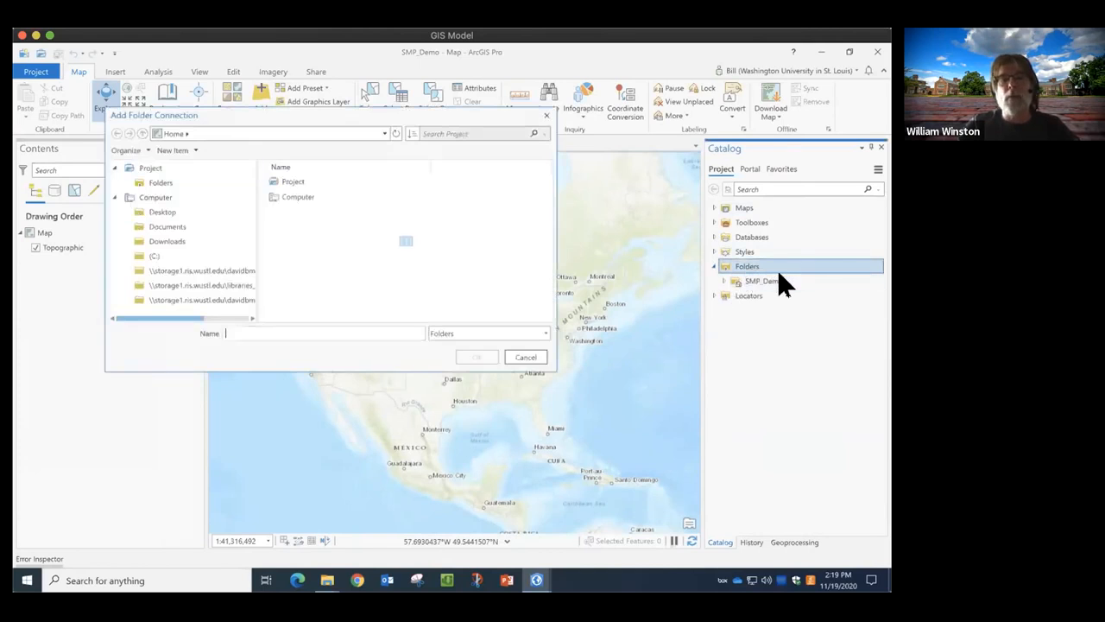
click(154, 256)
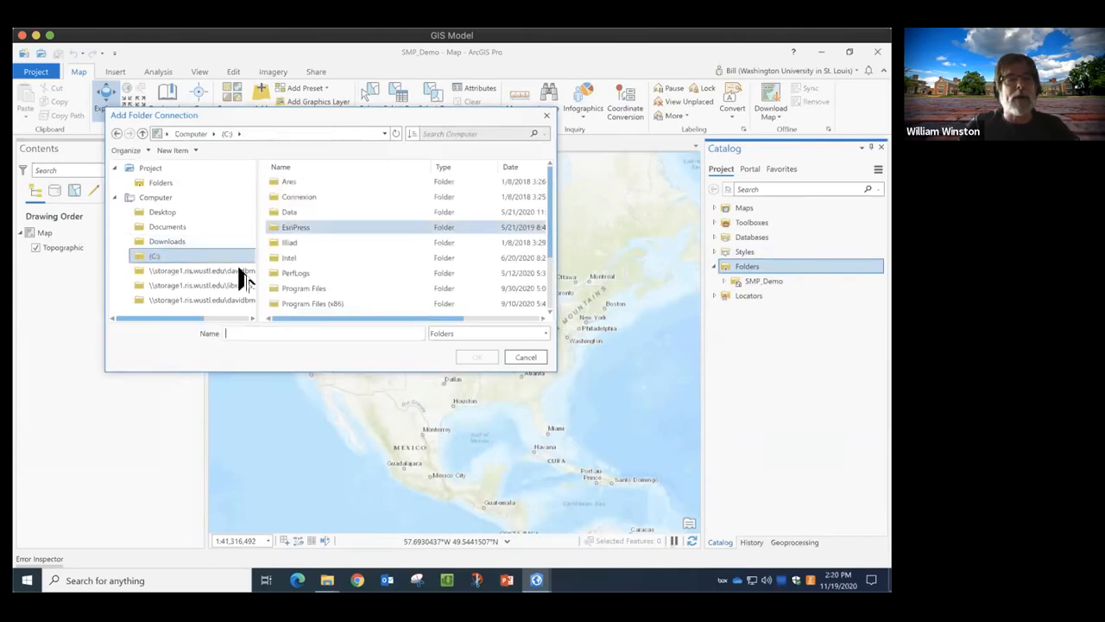
double_click(291, 210)
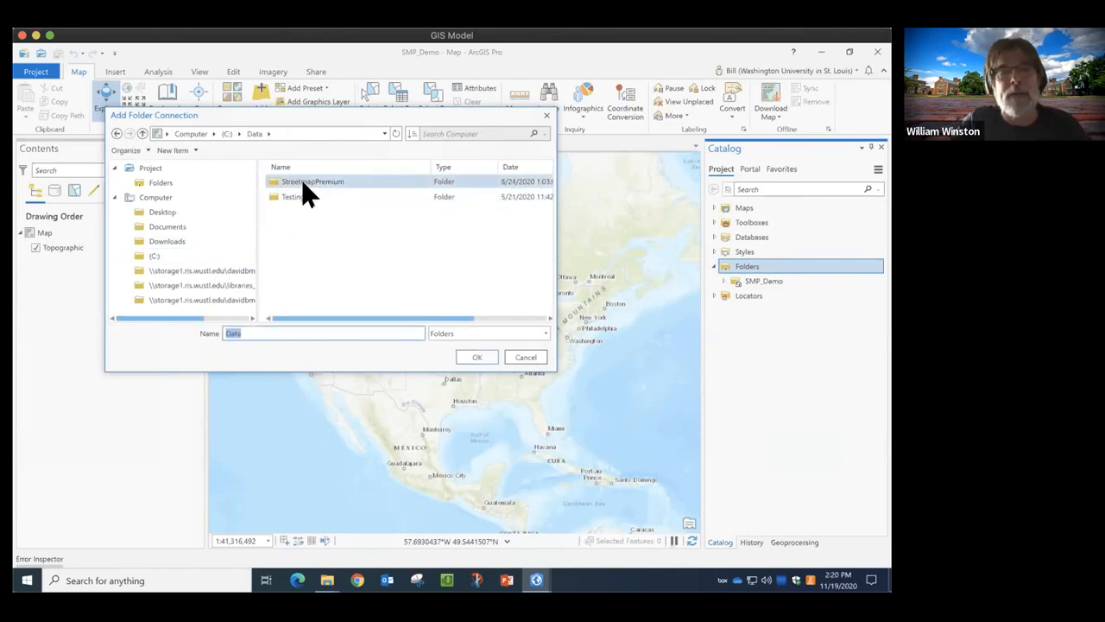
click(308, 189)
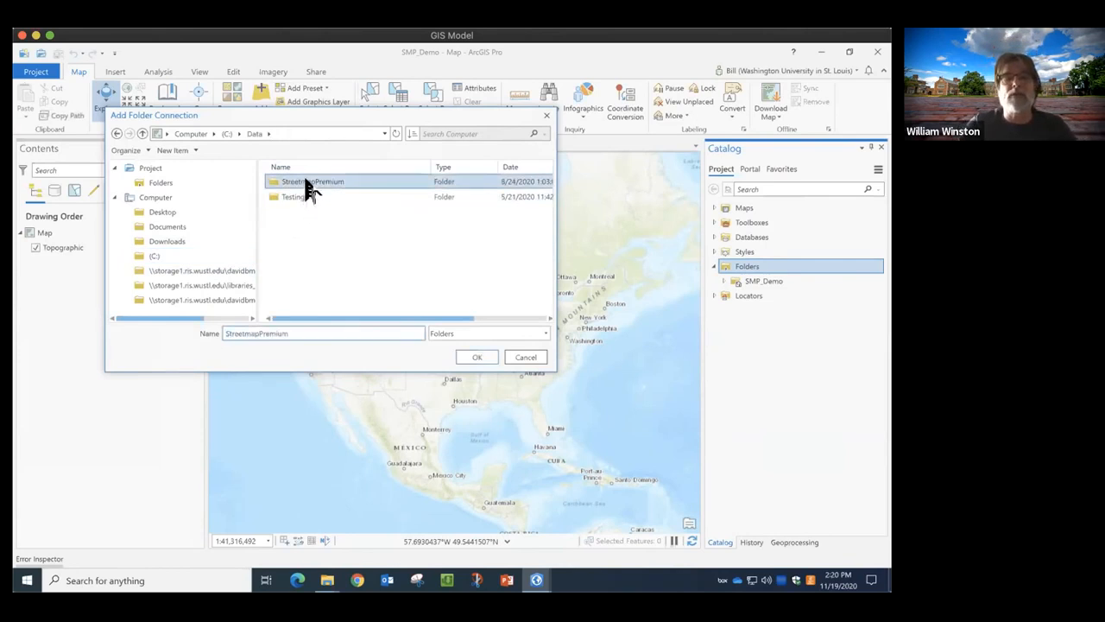
click(473, 359)
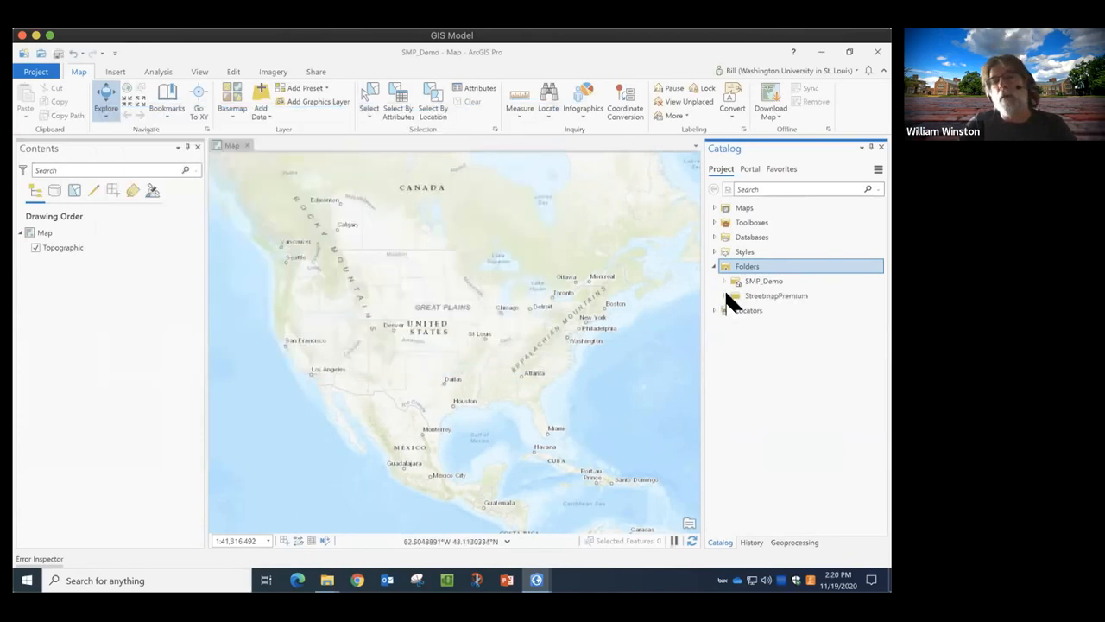
Expand the StreetmapPremium connection to view SMP_2020.1, including its FGDB, StreetMap_Data and NewLocators folders.
click(724, 297)
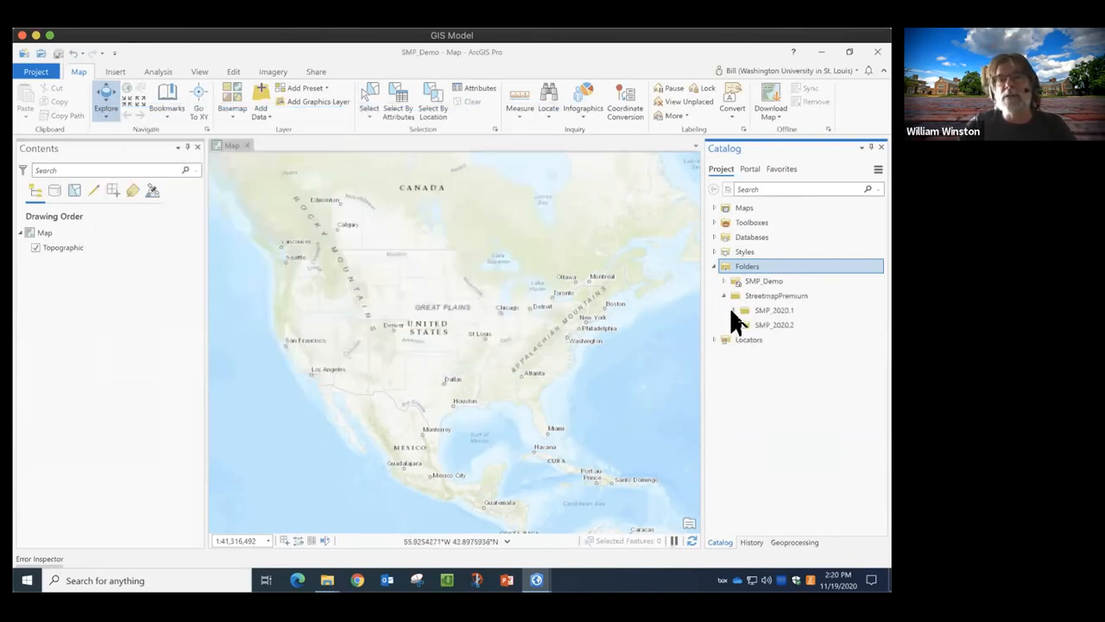
click(733, 311)
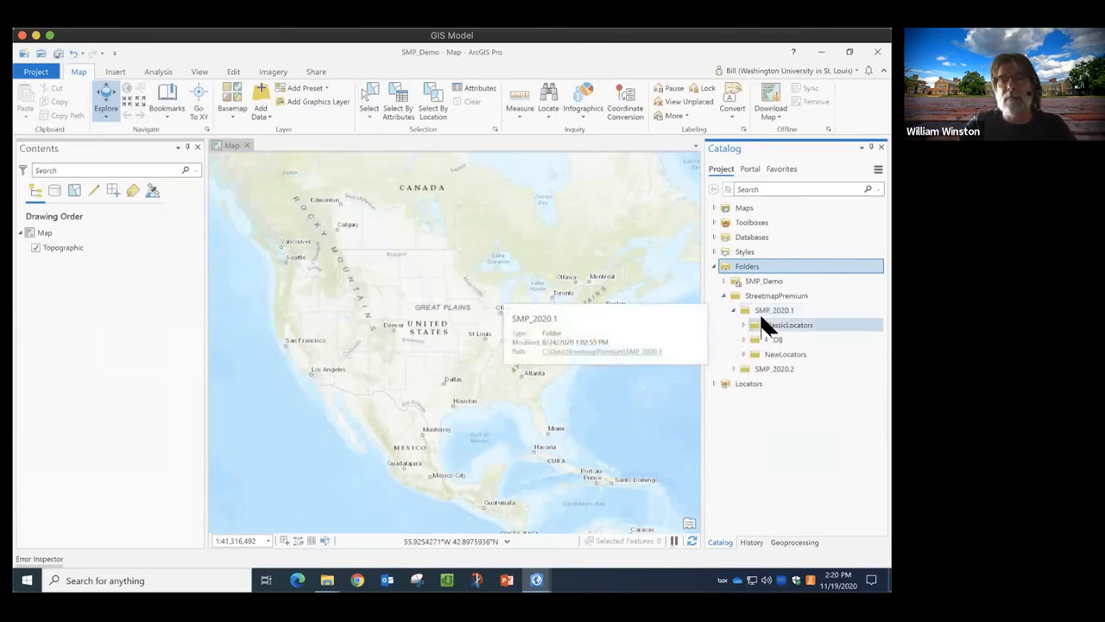
click(743, 338)
click(743, 368)
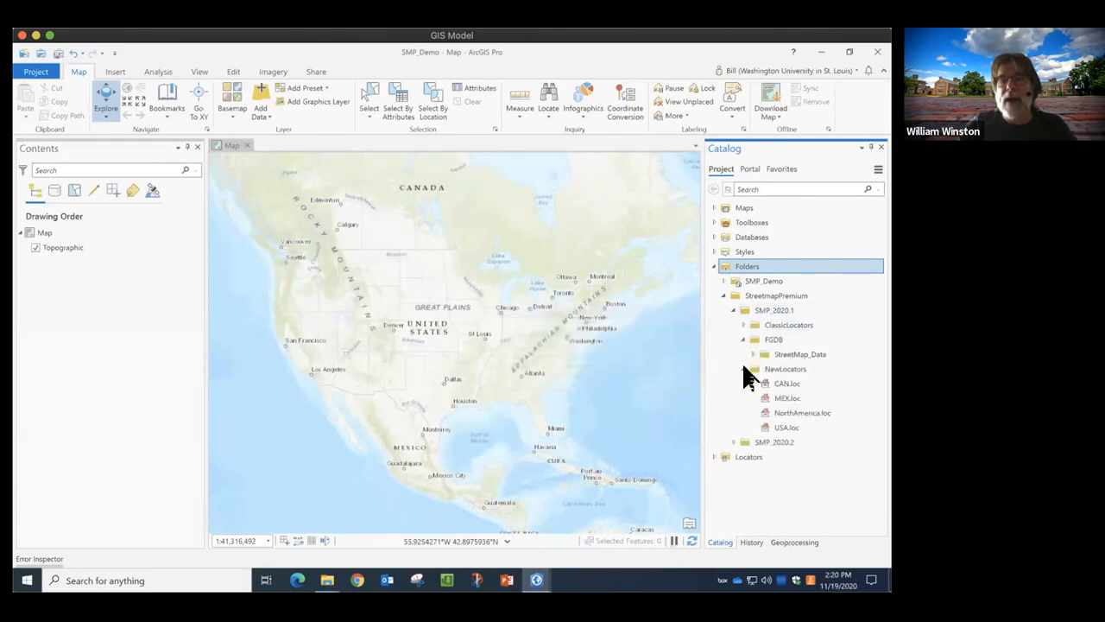
click(753, 354)
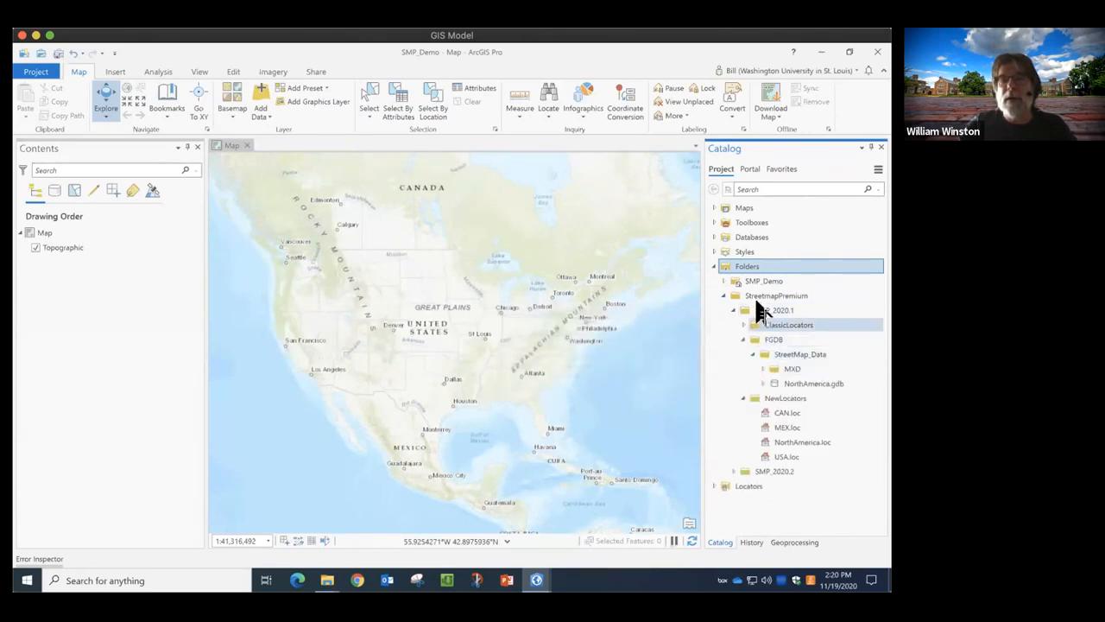
click(757, 304)
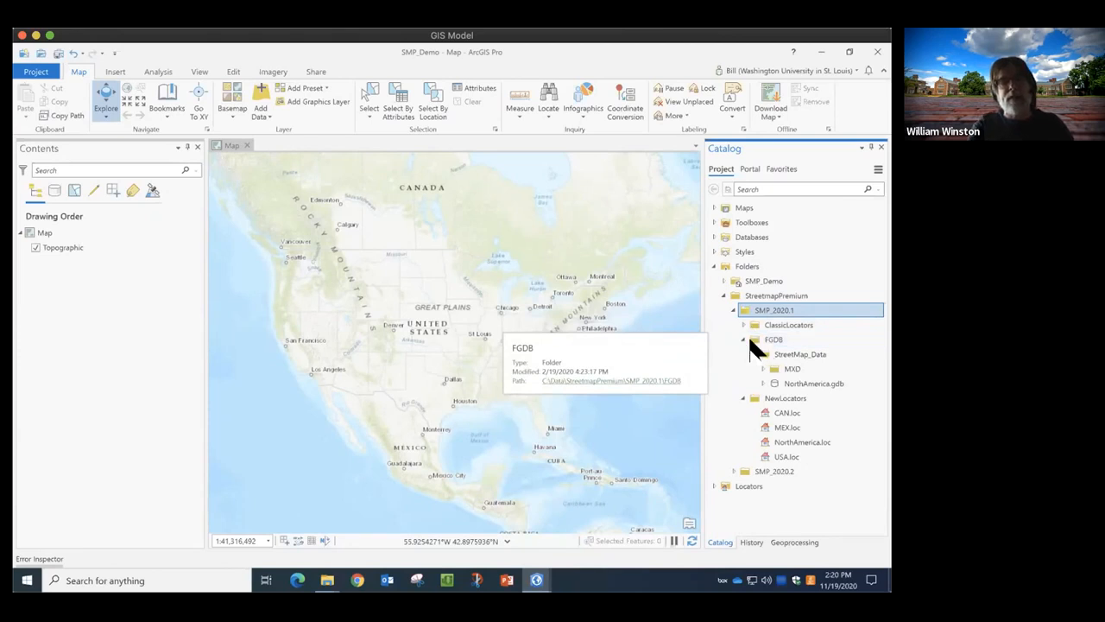
Expand NorthAmerica.gdb and examine its feature datasets, feature classes and tables.
click(764, 384)
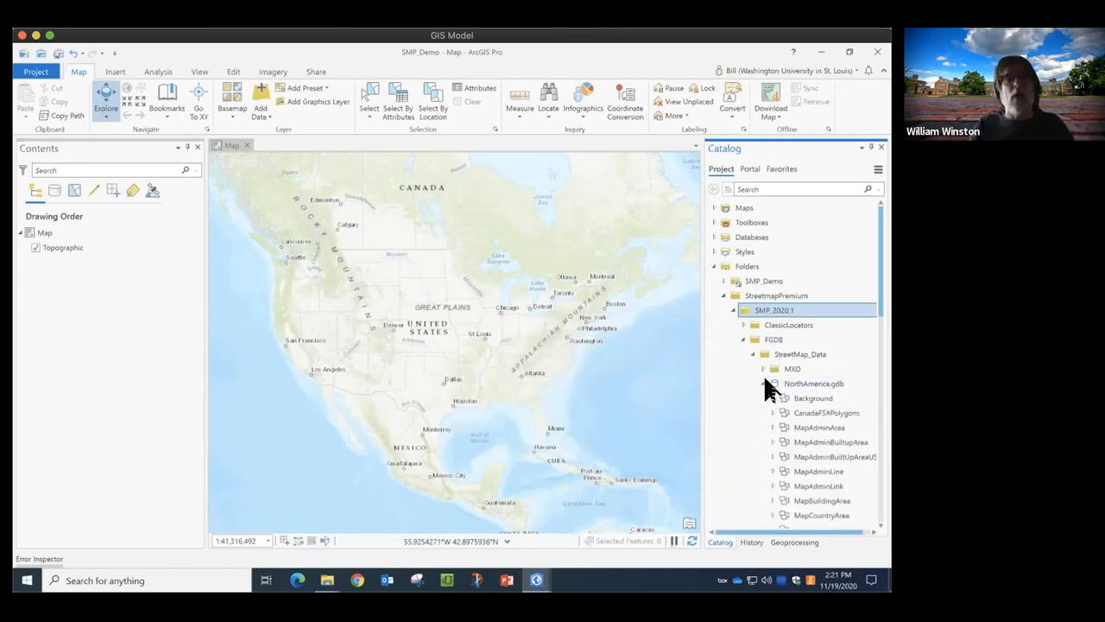
scroll(765, 380, down, 10)
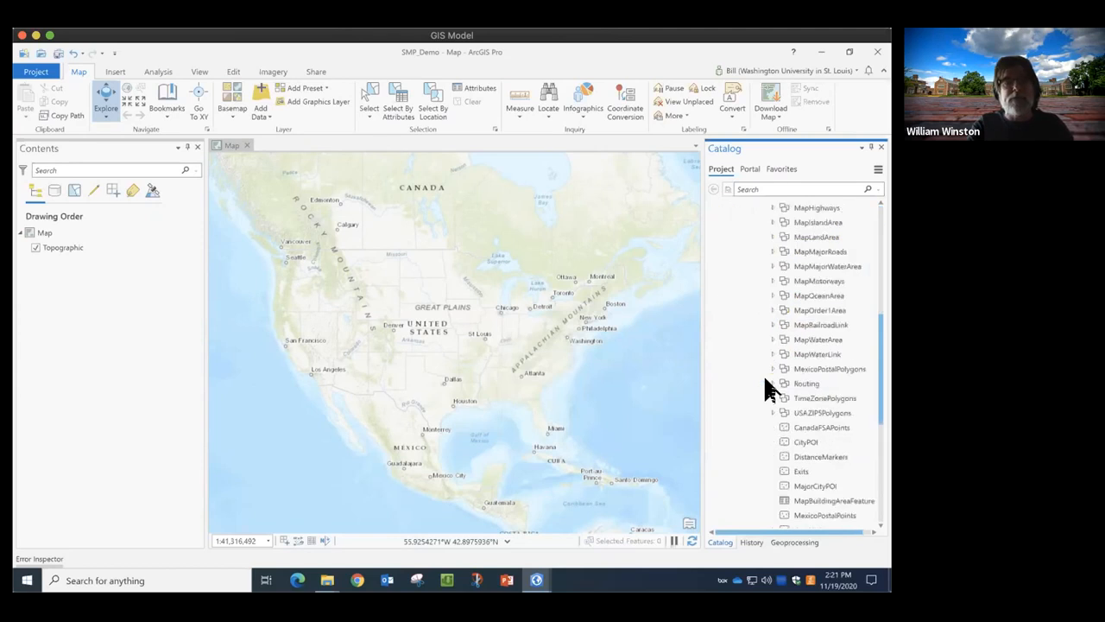
scroll(765, 380, down, 3)
scroll(765, 384, up, 4)
scroll(766, 384, down, 4)
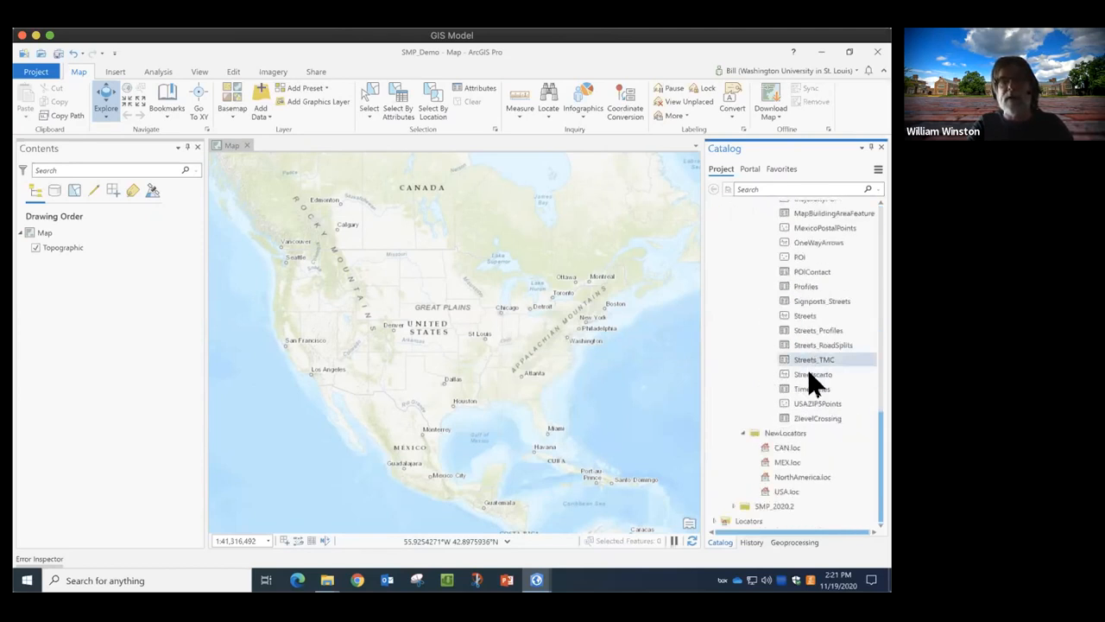
scroll(803, 253, up, 6)
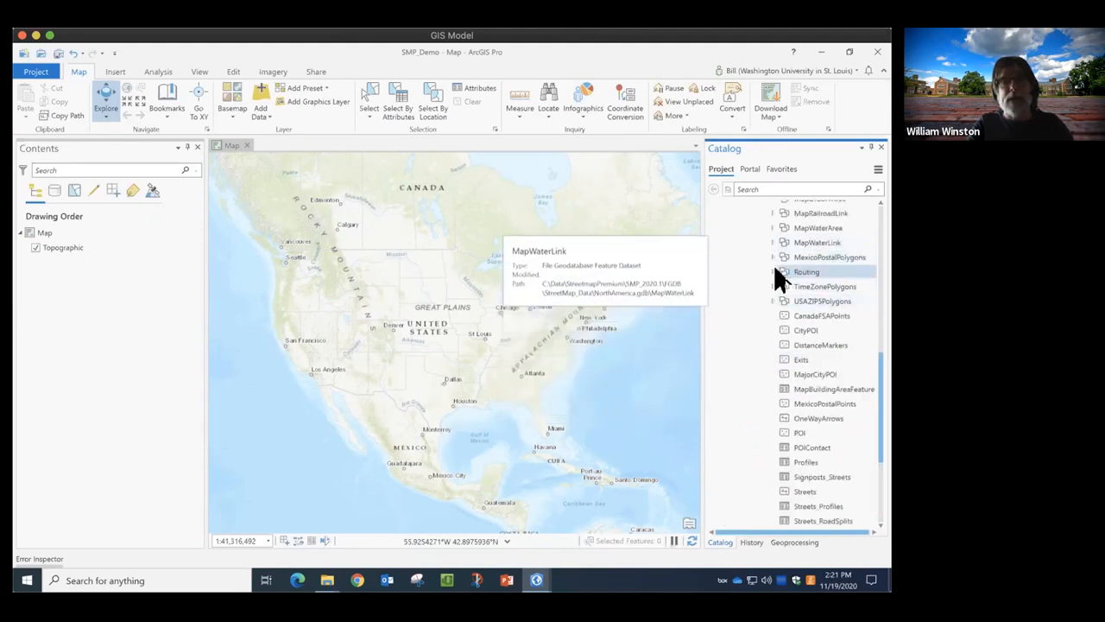
Expand the Routing feature dataset in NorthAmerica.gdb and the MXD folder under StreetMap_Data to examine their contents.
click(774, 269)
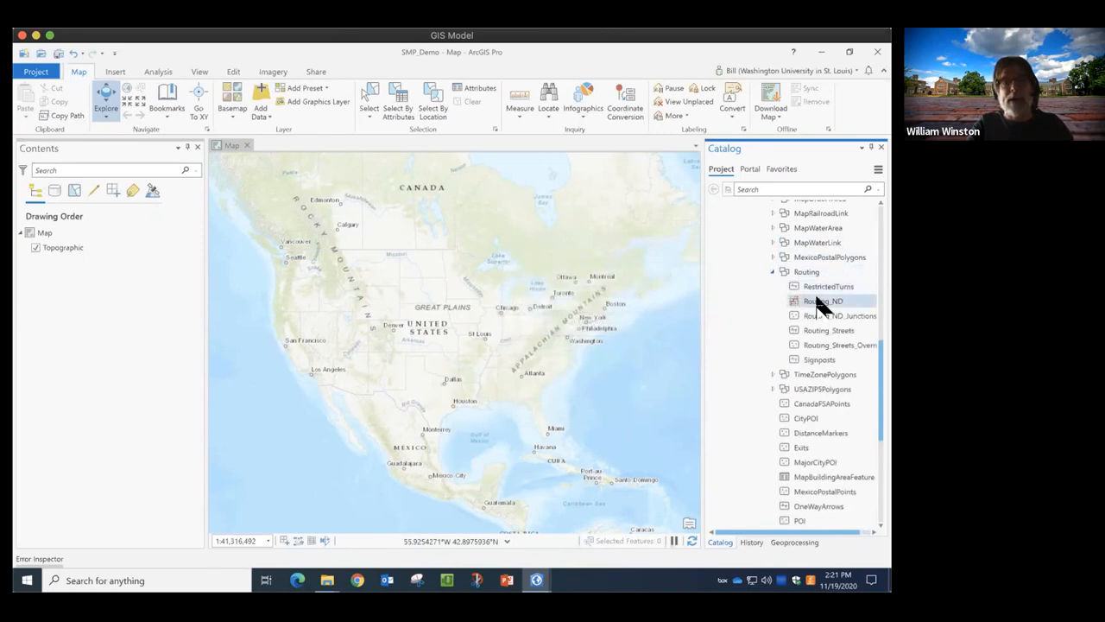
mouse_move(817, 299)
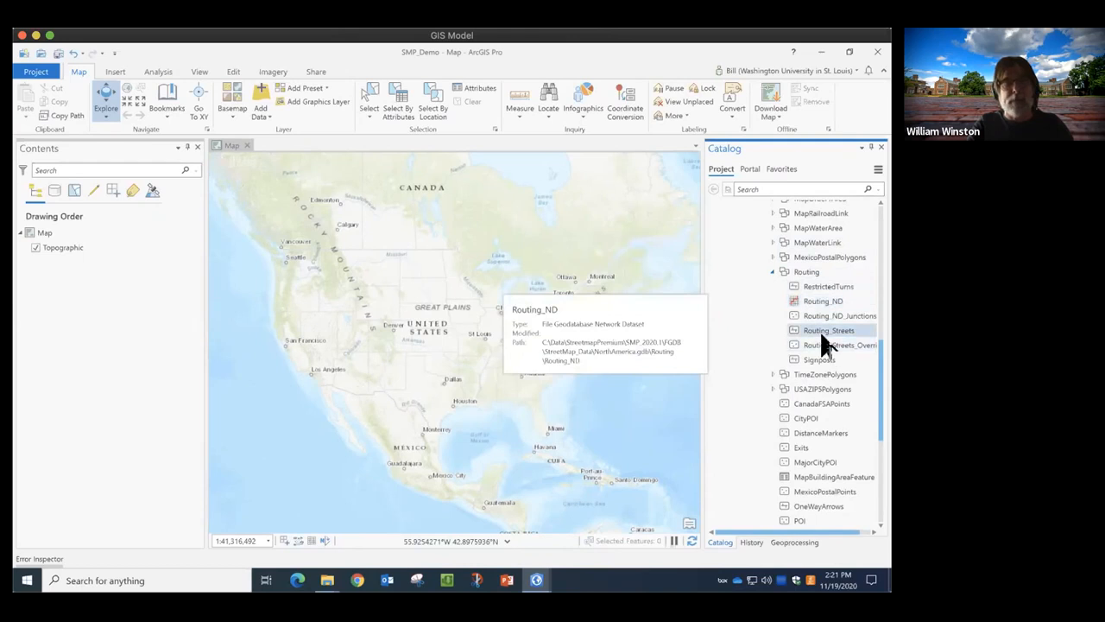
scroll(767, 312, up, 10)
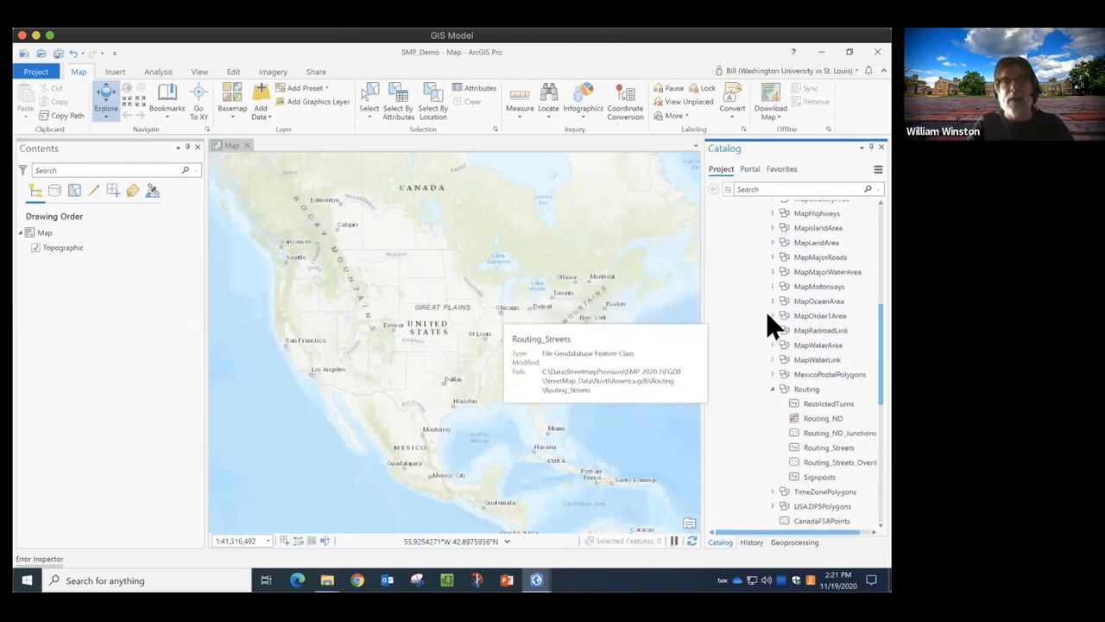
click(767, 313)
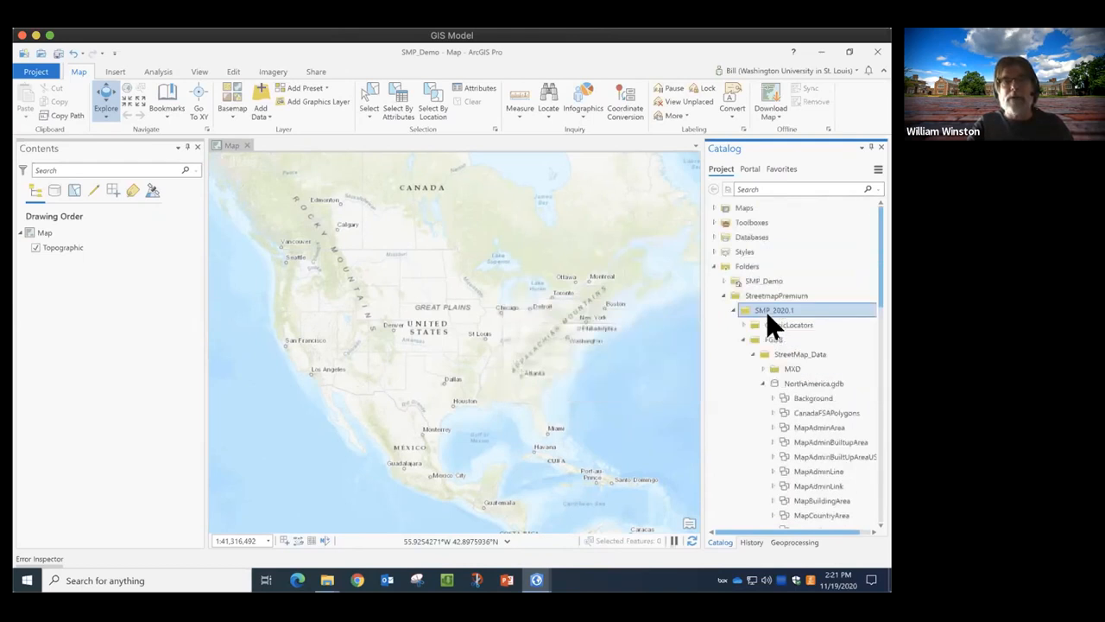
click(762, 369)
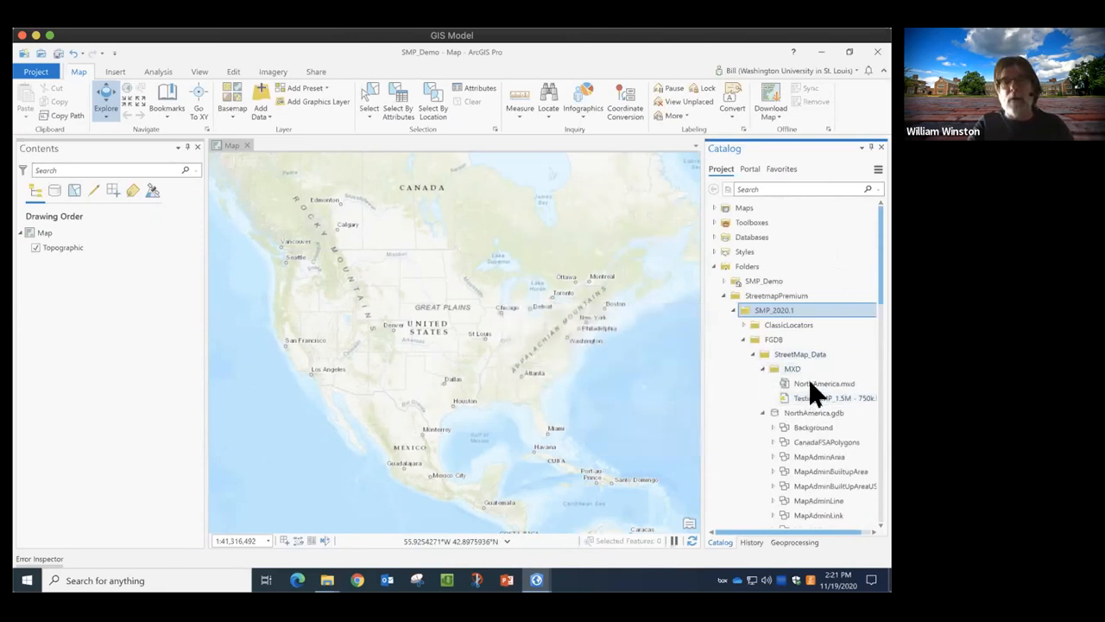
mouse_move(815, 391)
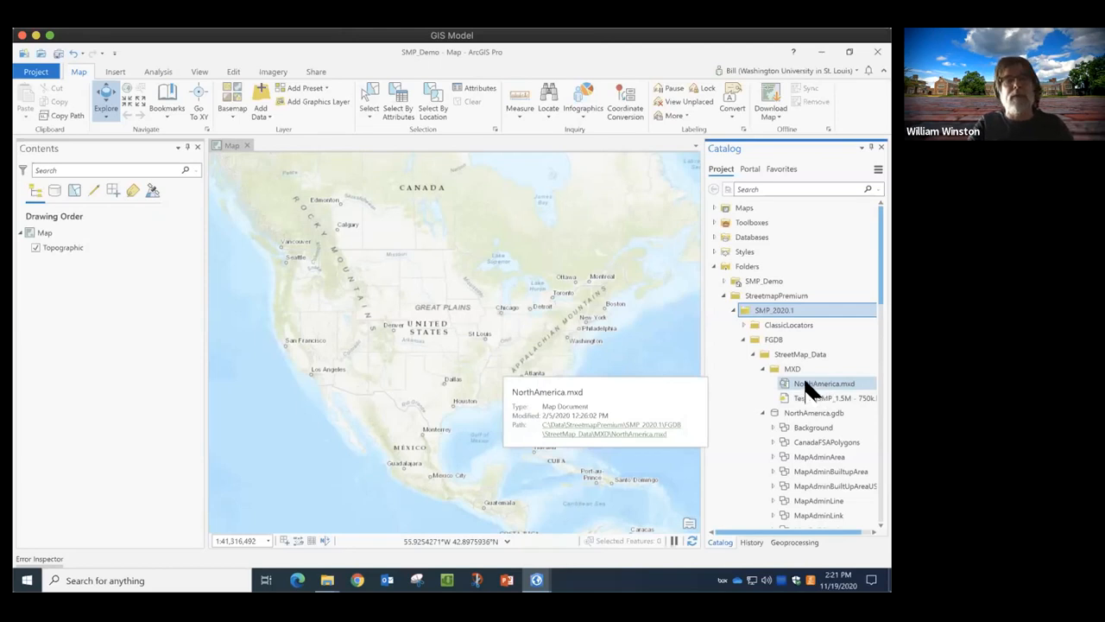
Import the NorthAmerica.mxd map document from StreetmapPremium\SMP_2020.1\FGDB\StreetMap_Data\MXD into the project.
click(115, 72)
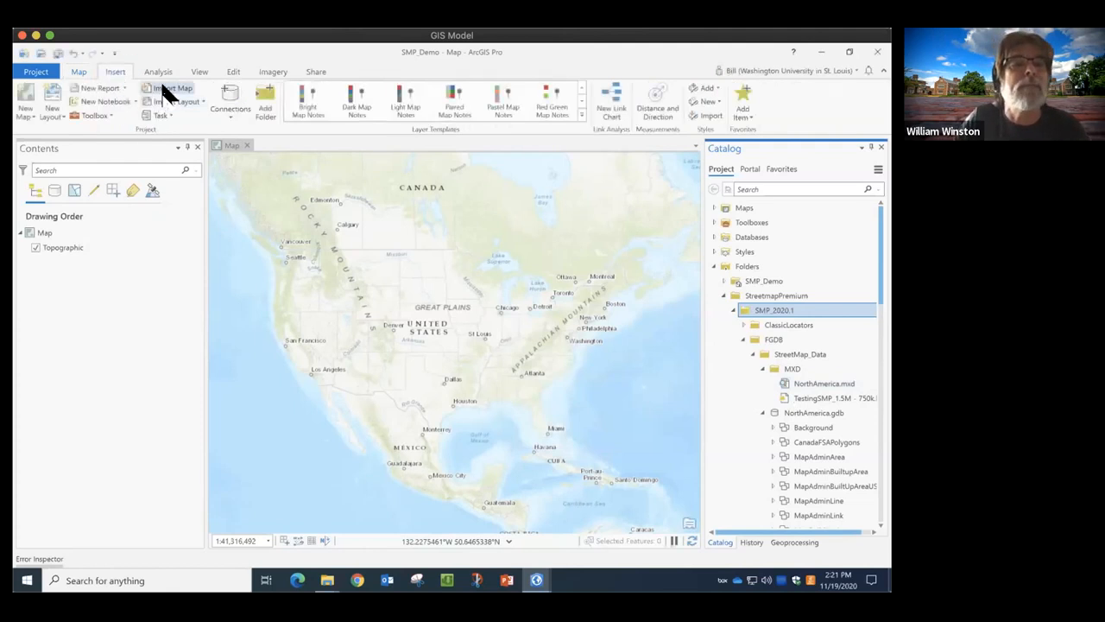
click(164, 88)
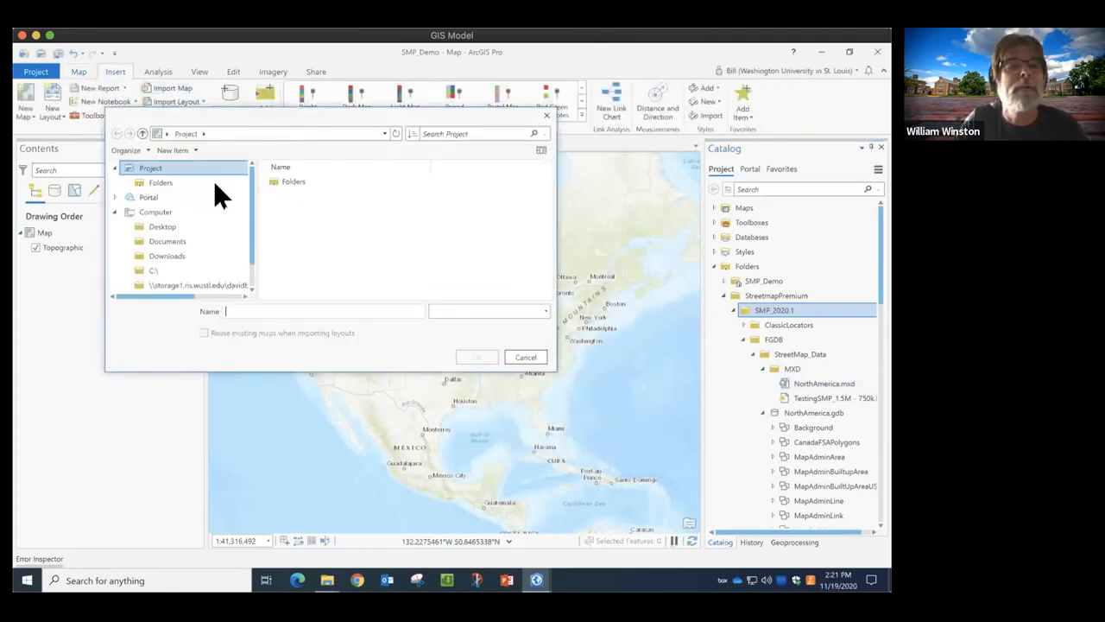
click(289, 185)
click(156, 184)
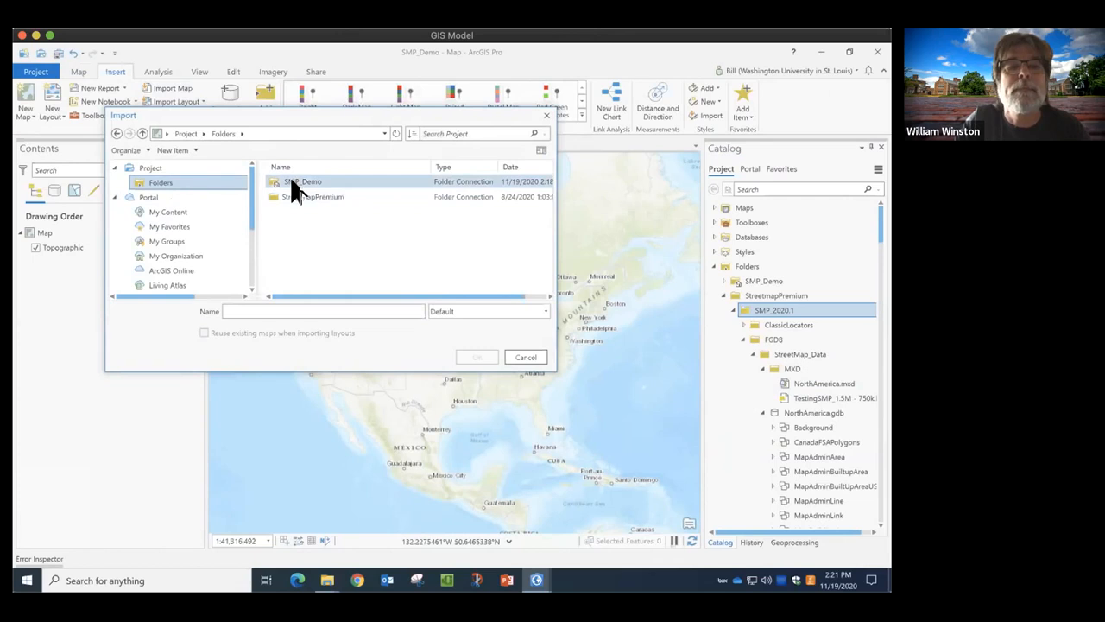
double_click(294, 197)
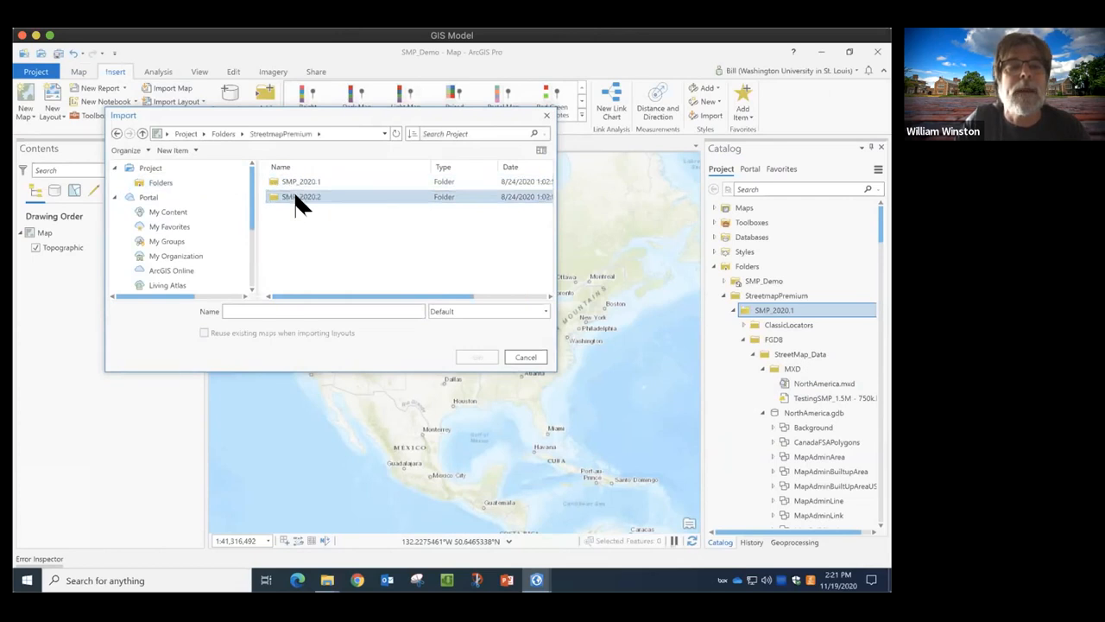
double_click(299, 181)
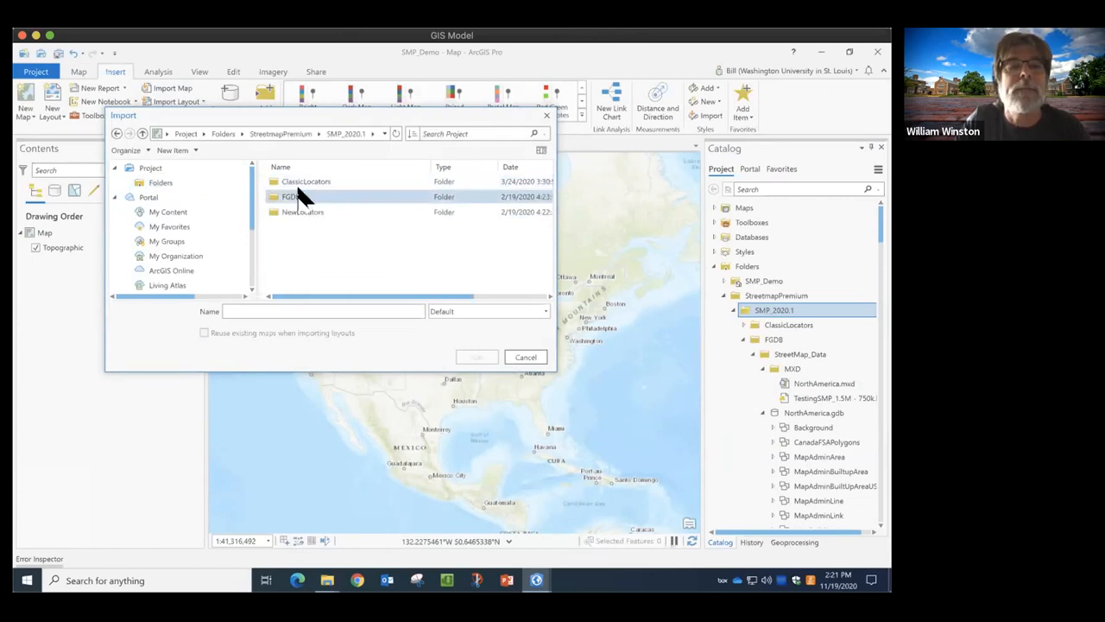
double_click(292, 195)
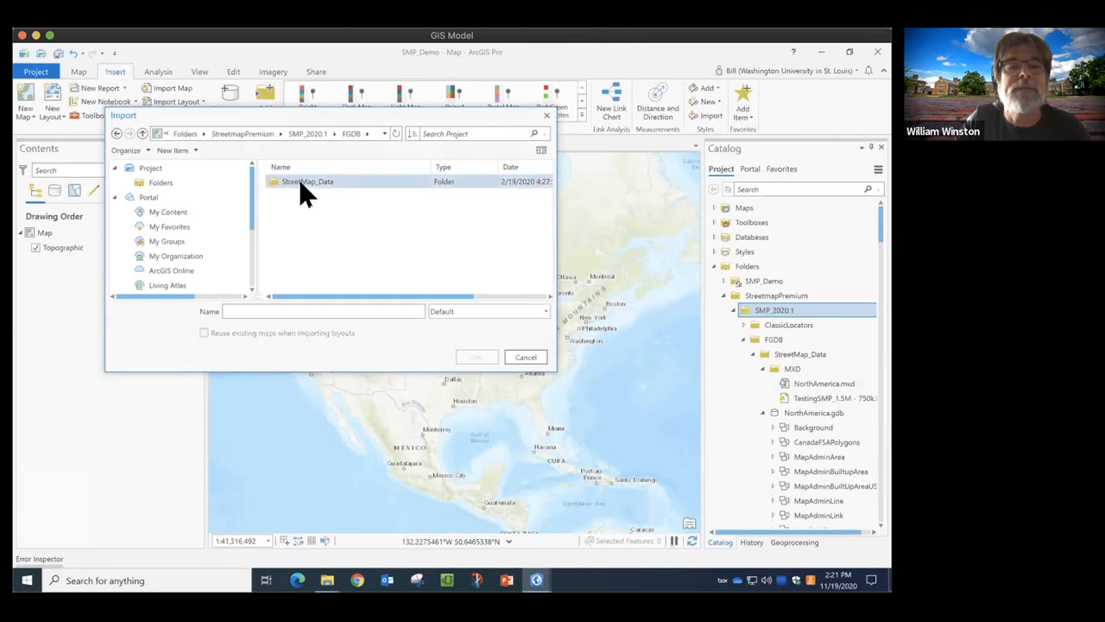
double_click(300, 183)
double_click(289, 185)
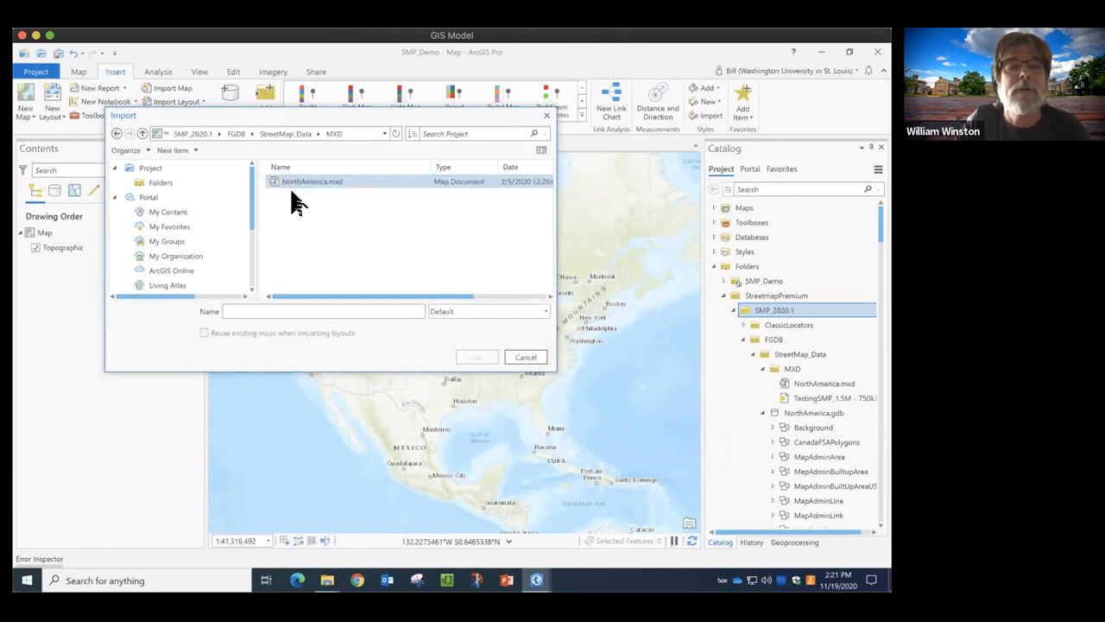
click(299, 182)
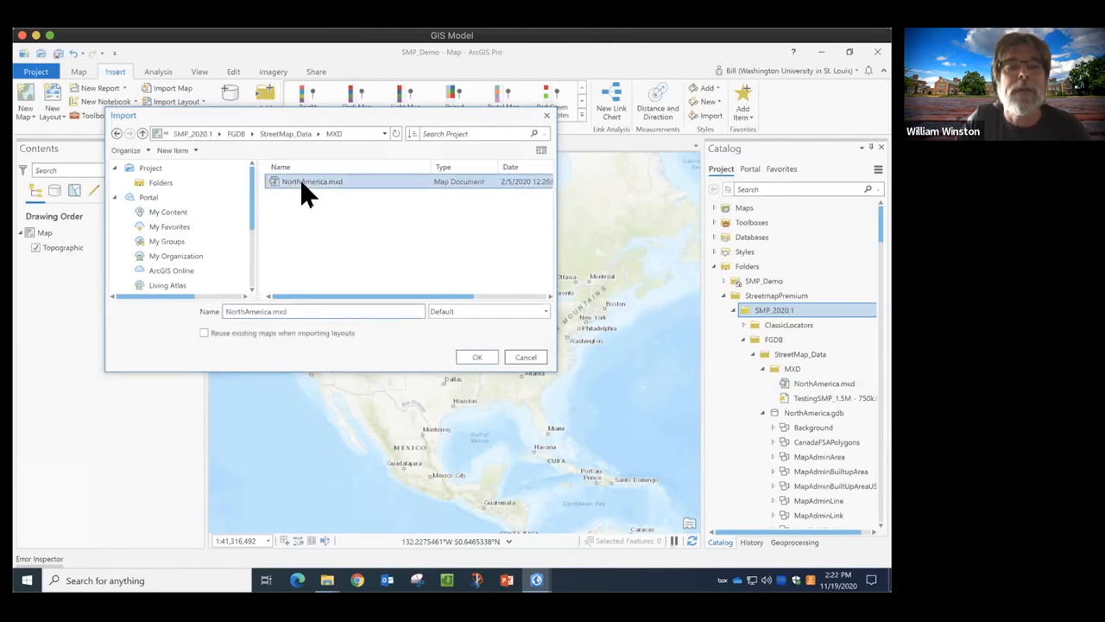
click(479, 356)
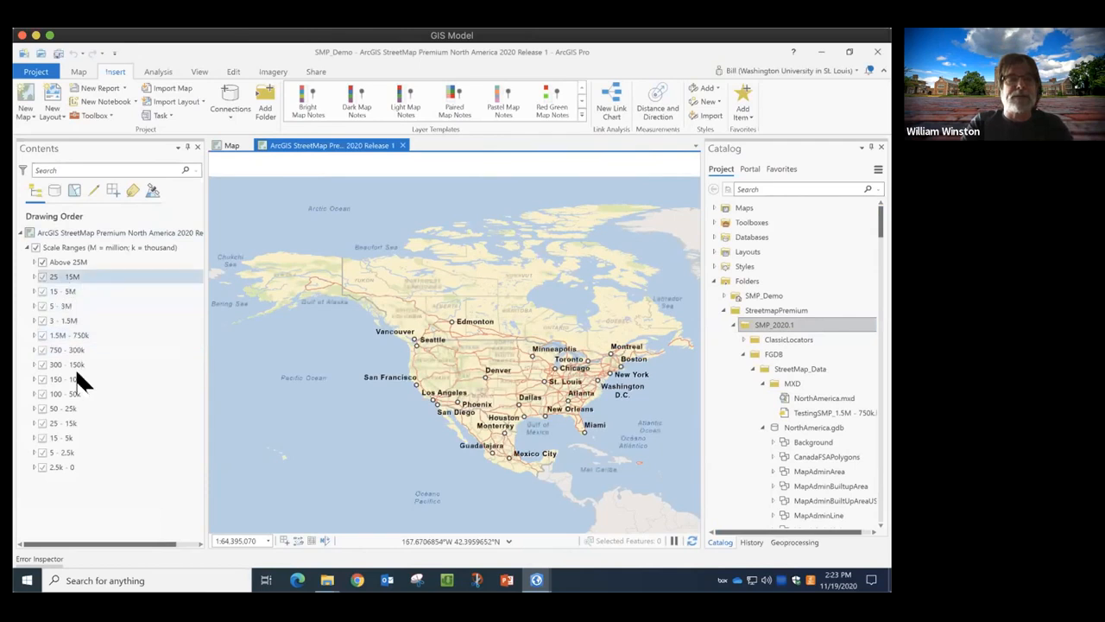
Expand the 750 - 300k scale range group, zoom to its full extent, and zoom to the scale that makes it visible.
click(33, 350)
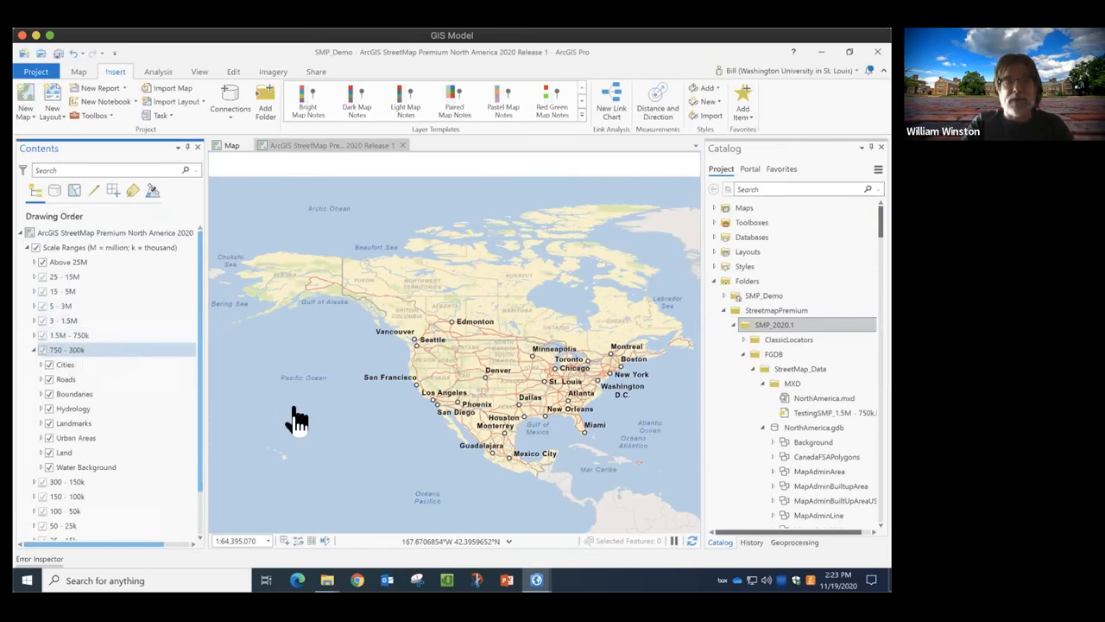
right_click(72, 356)
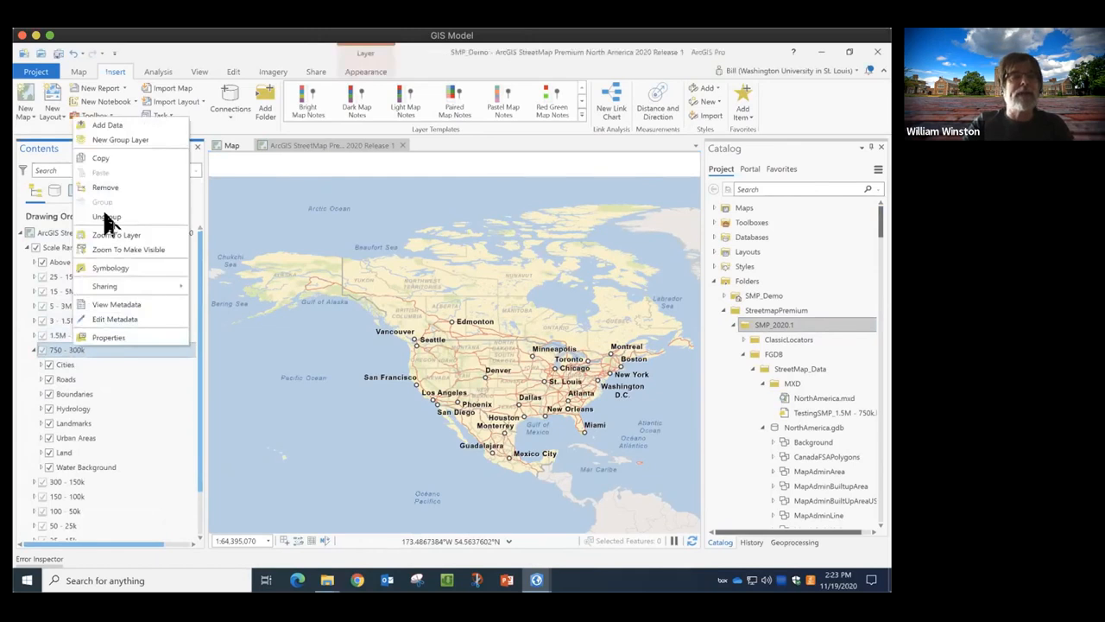
click(107, 234)
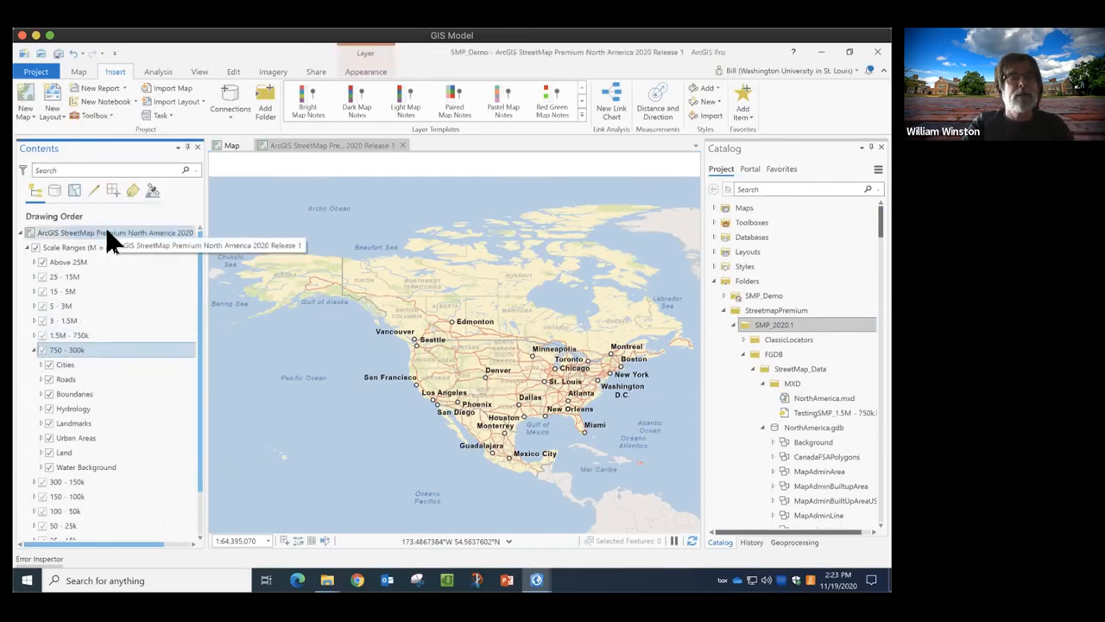
right_click(58, 348)
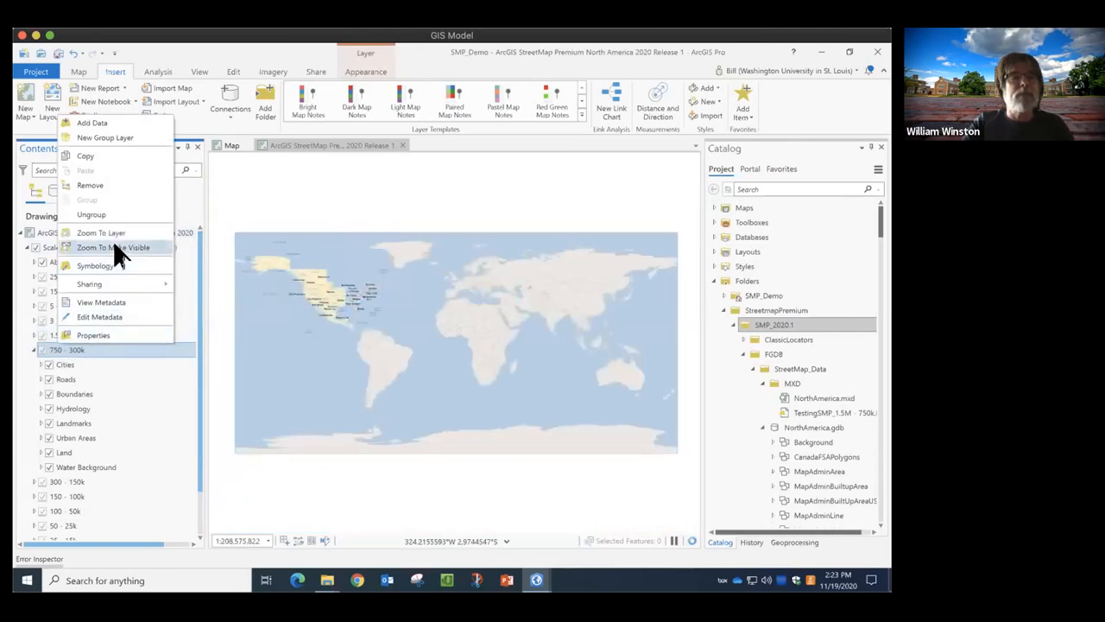
click(114, 247)
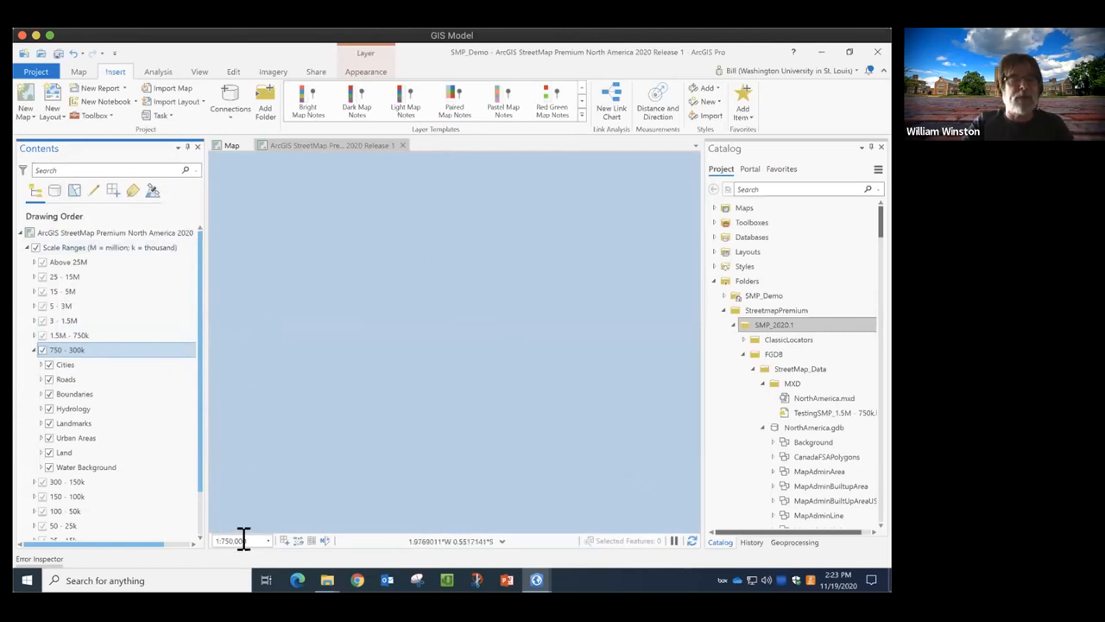
Bring the Nevada and Utah area into view and set the map scale to 1:500,000.
drag(366, 301, 678, 396)
drag(462, 338, 647, 414)
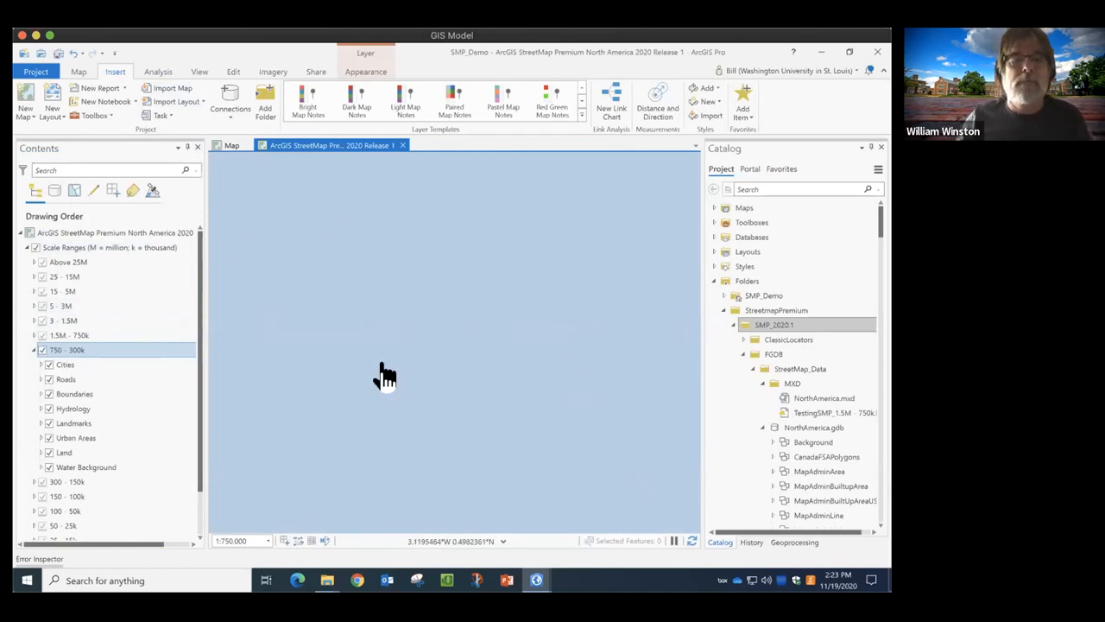
scroll(388, 375, up, 5)
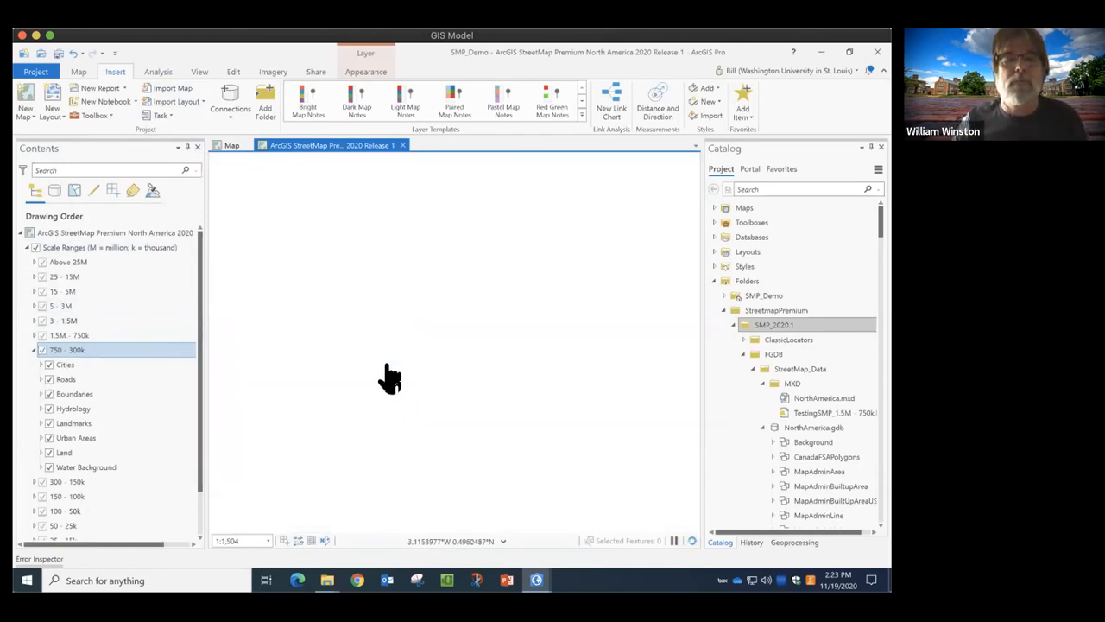
scroll(400, 384, down, 10)
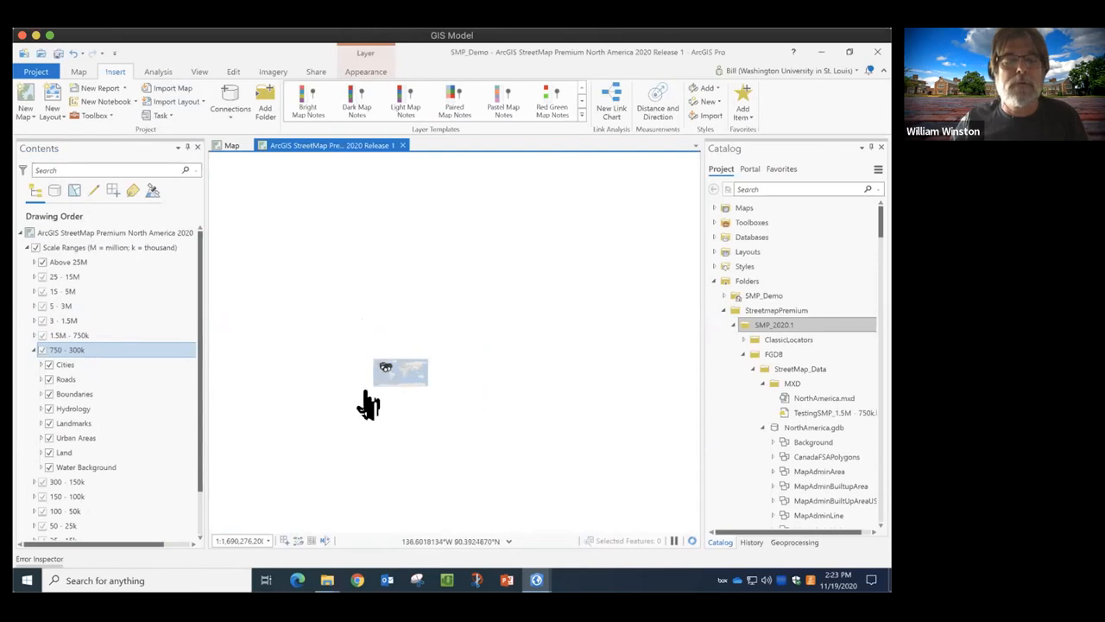
scroll(380, 376, up, 5)
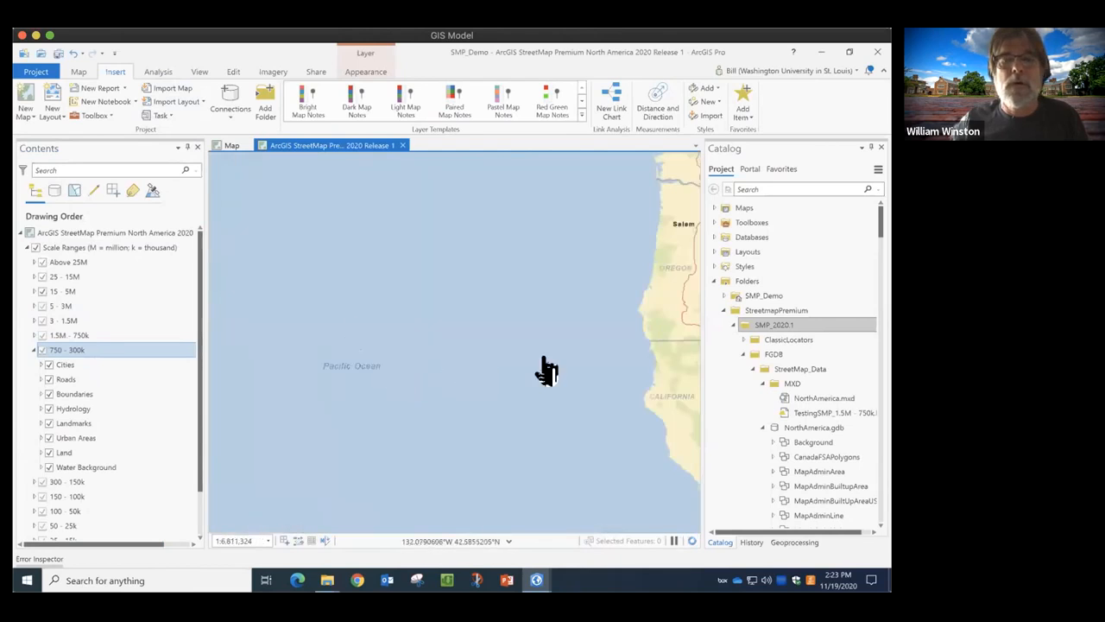
drag(605, 363, 276, 304)
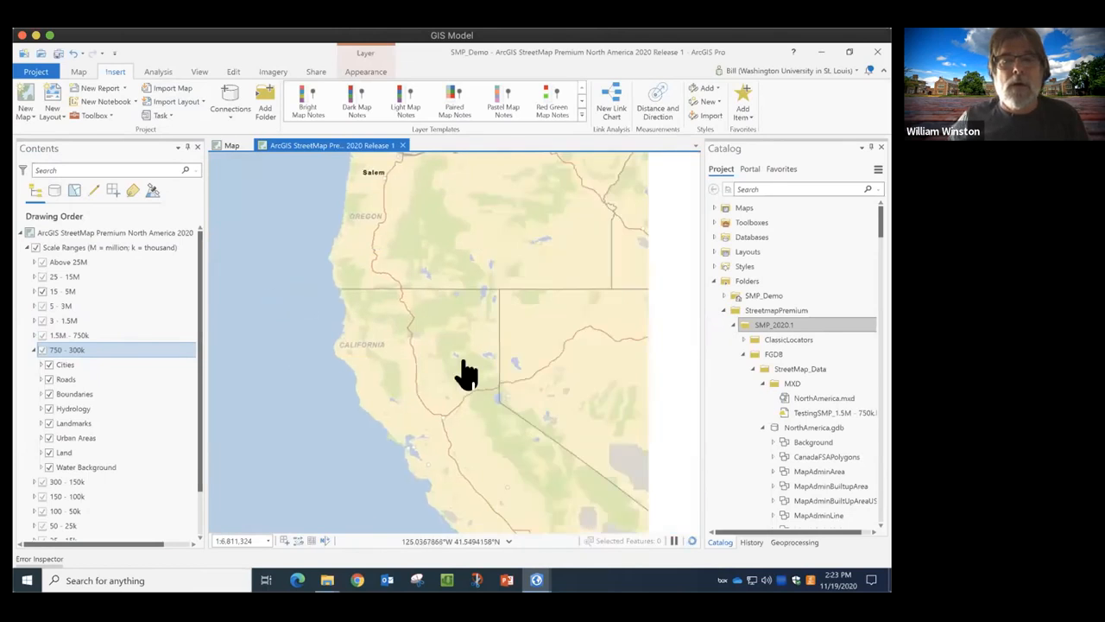
drag(562, 420, 321, 358)
drag(419, 481, 309, 509)
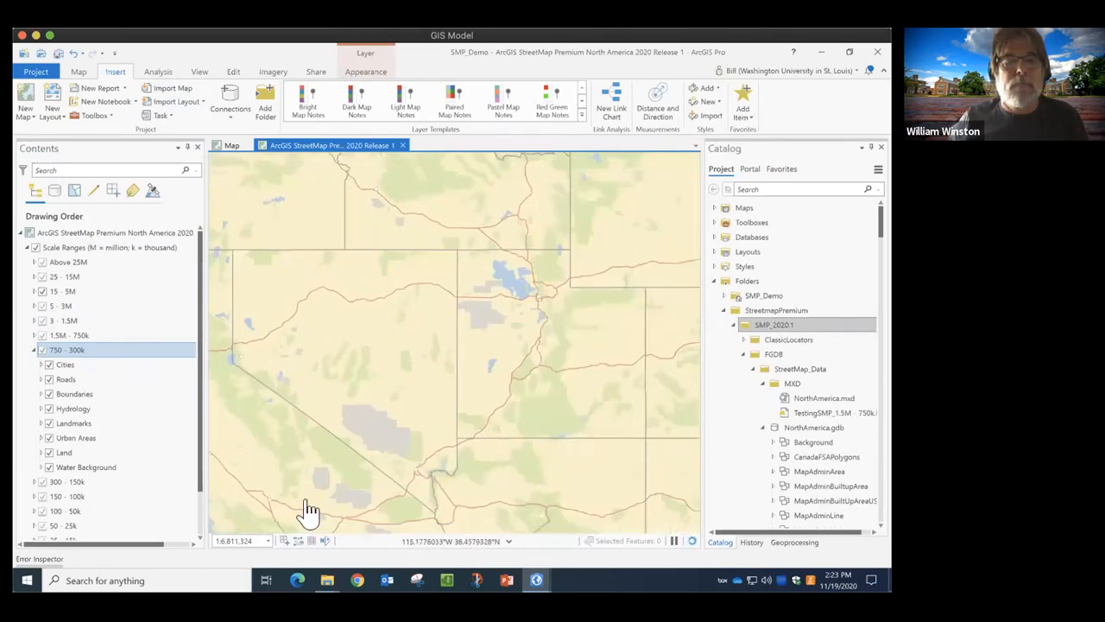
click(267, 541)
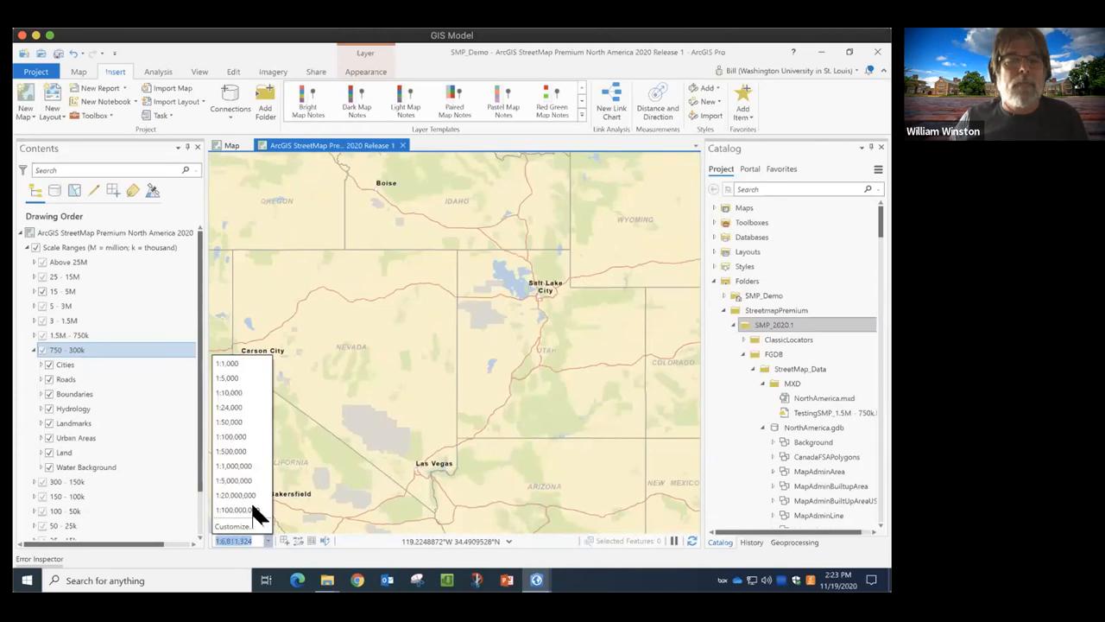
click(239, 451)
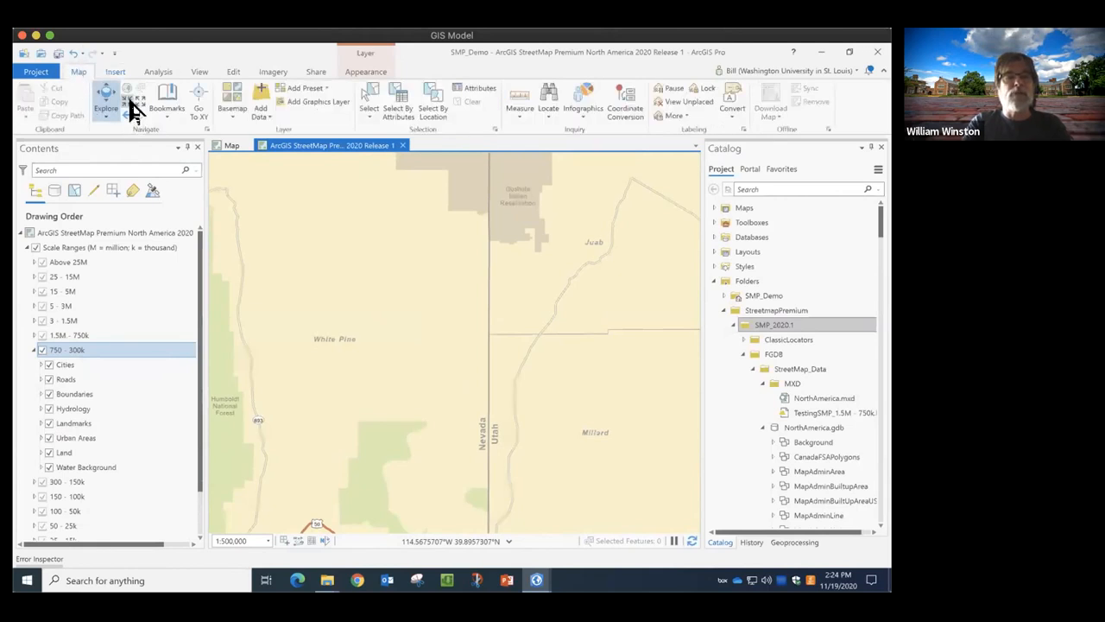
Examine the road, park and label detail at different scales along the Nevada-Utah border near Baker and Great Basin National Park.
click(134, 108)
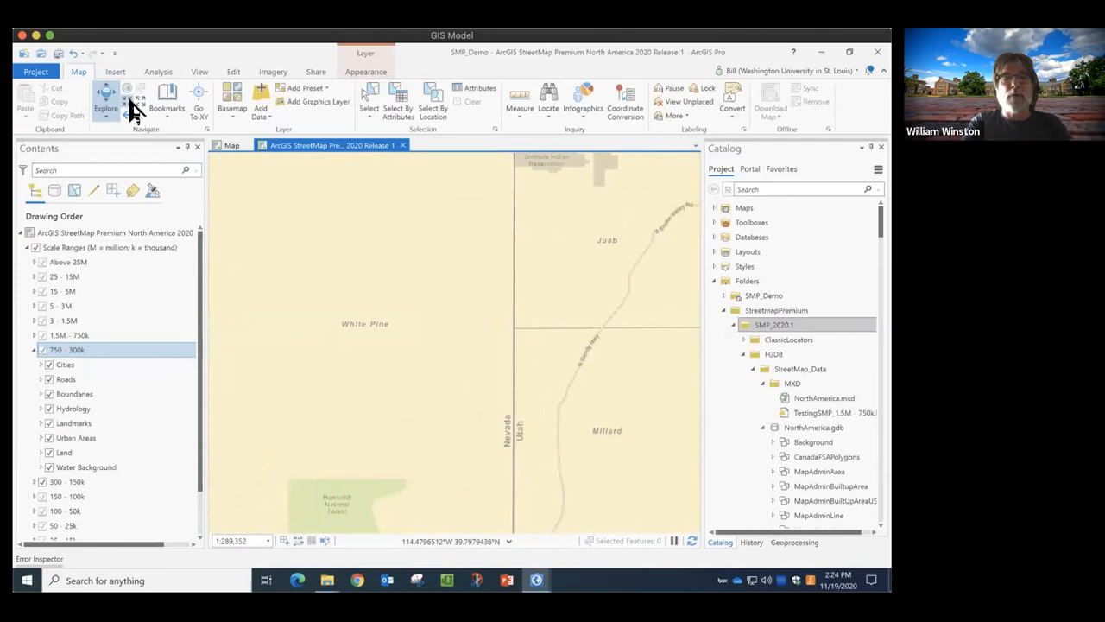
click(134, 108)
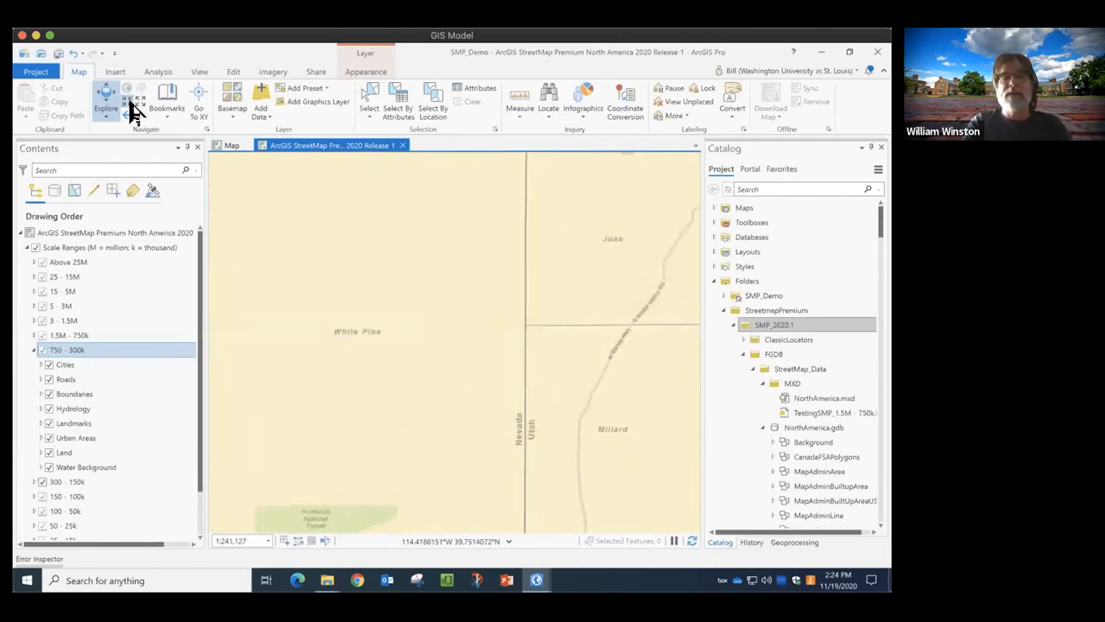
click(134, 107)
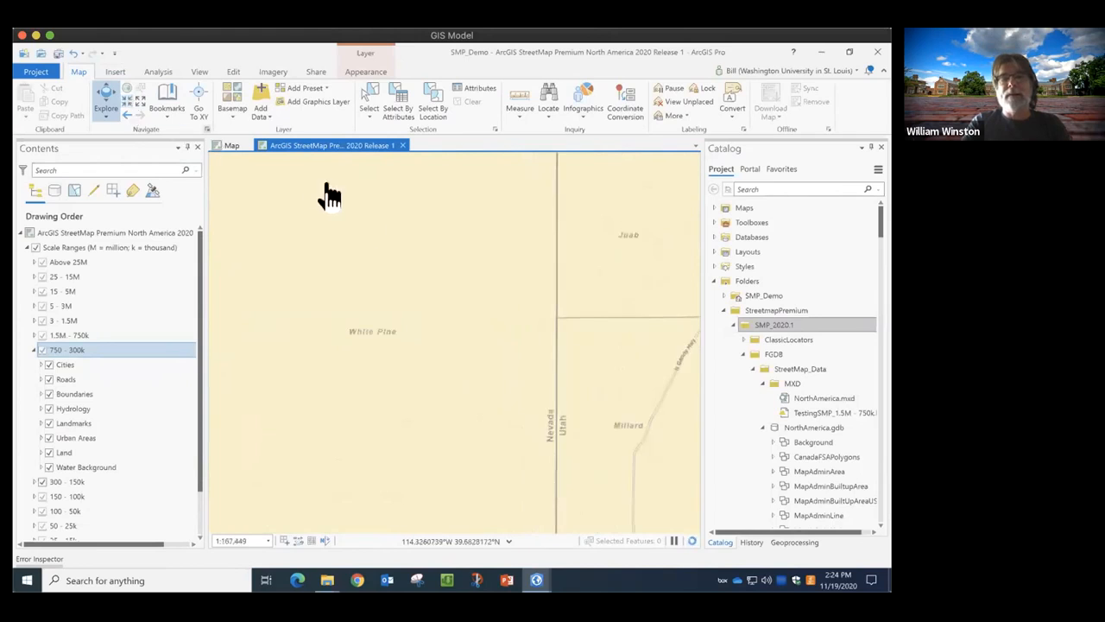
drag(438, 317, 294, 265)
drag(381, 361, 420, 147)
drag(386, 431, 447, 177)
drag(449, 323, 536, 252)
drag(434, 385, 525, 262)
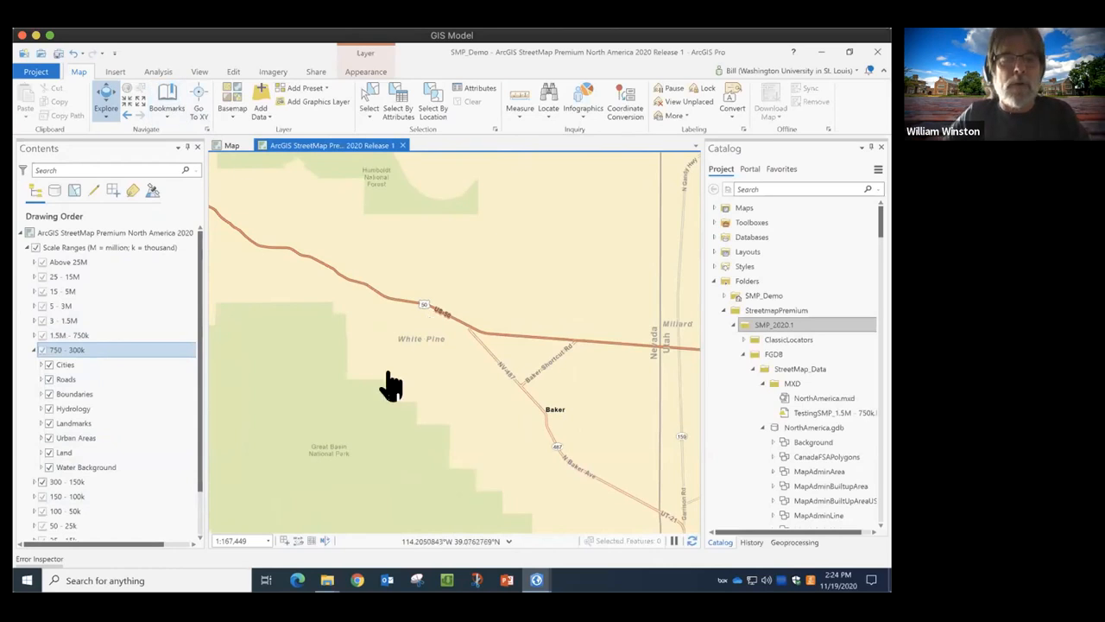
scroll(386, 387, up, 10)
scroll(340, 439, down, 7)
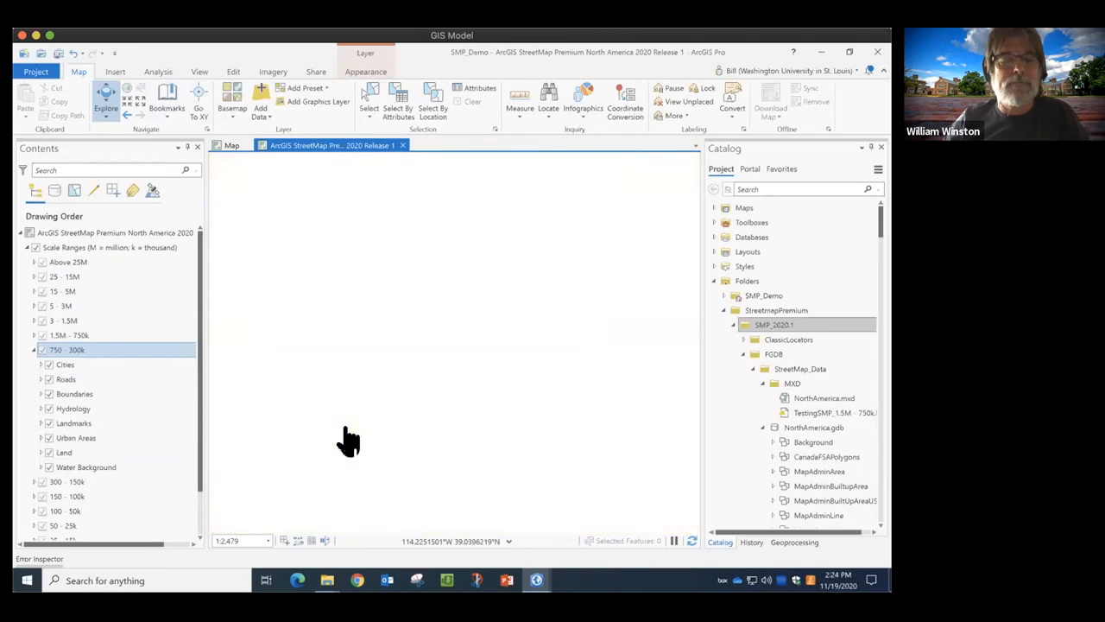
scroll(366, 412, down, 7)
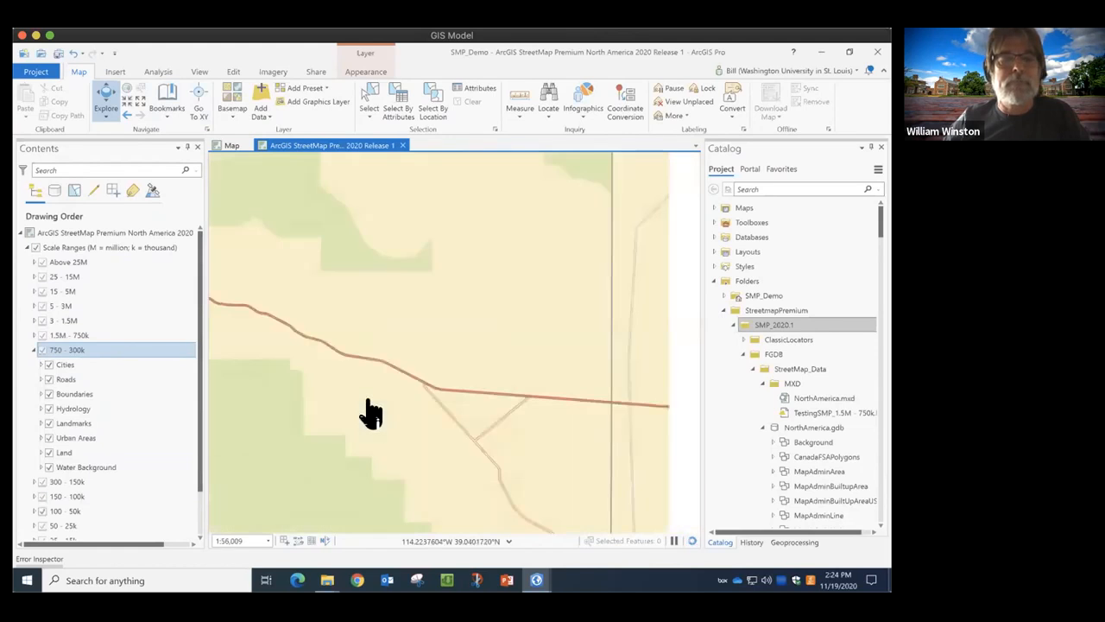
drag(279, 399, 515, 368)
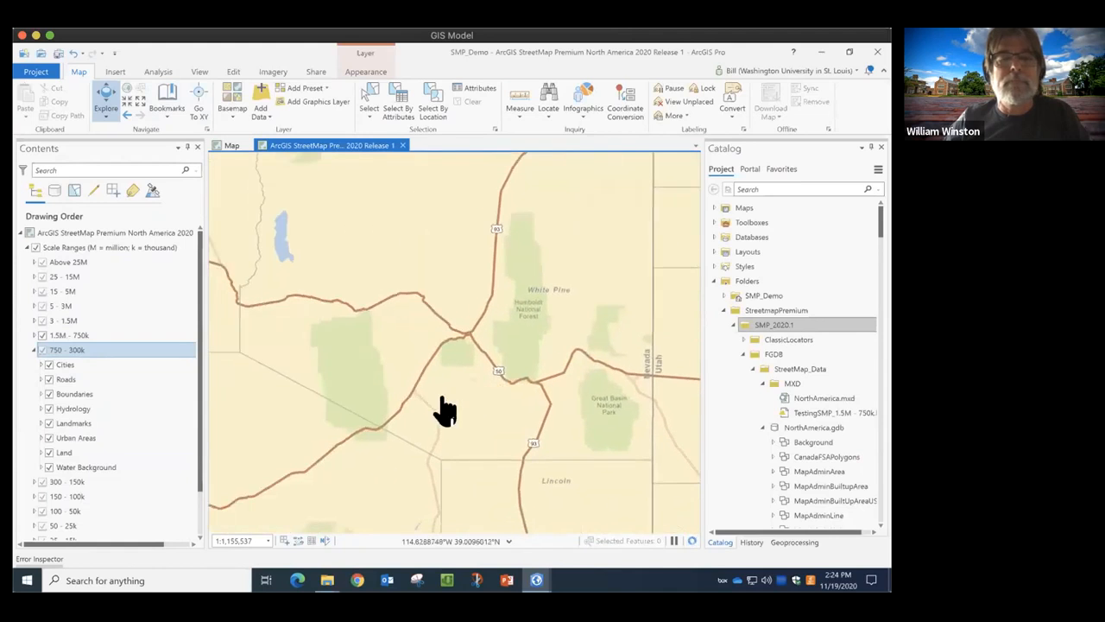
Examine the road and place labels around San Jose, California, at successively larger map scales, with the 750 - 300k group collapsed.
scroll(310, 390, down, 3)
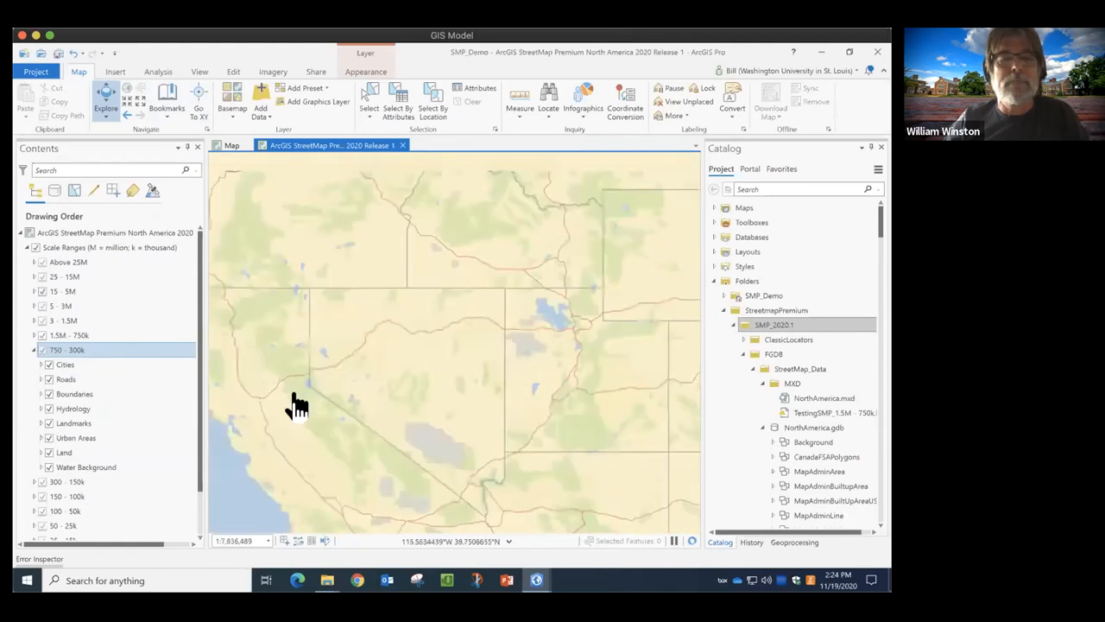
drag(304, 436, 407, 322)
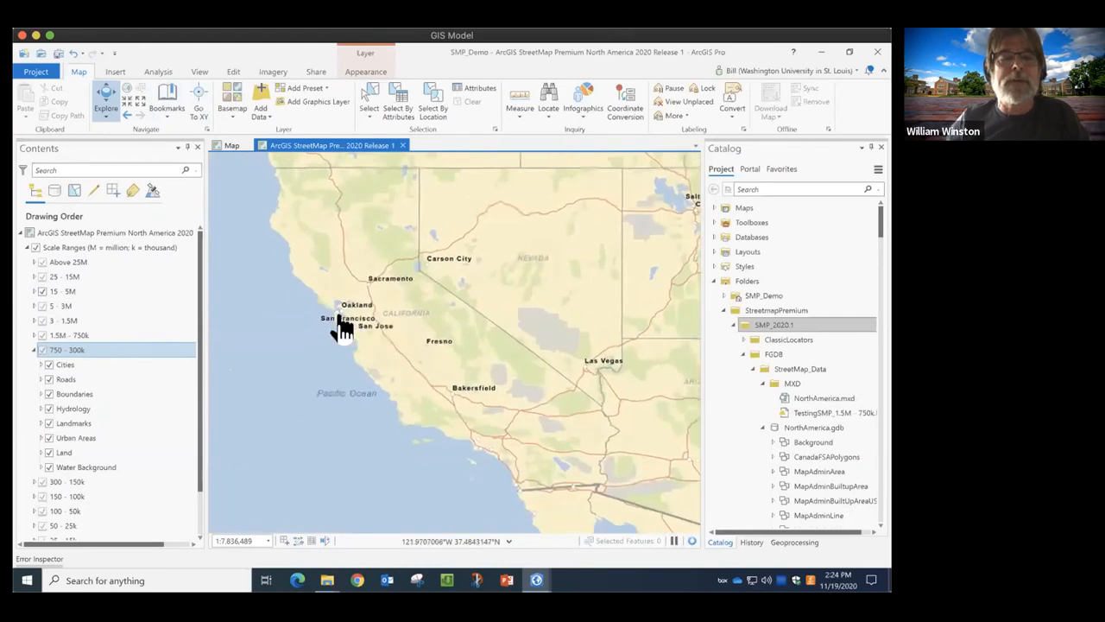
scroll(341, 329, up, 2)
scroll(399, 337, up, 3)
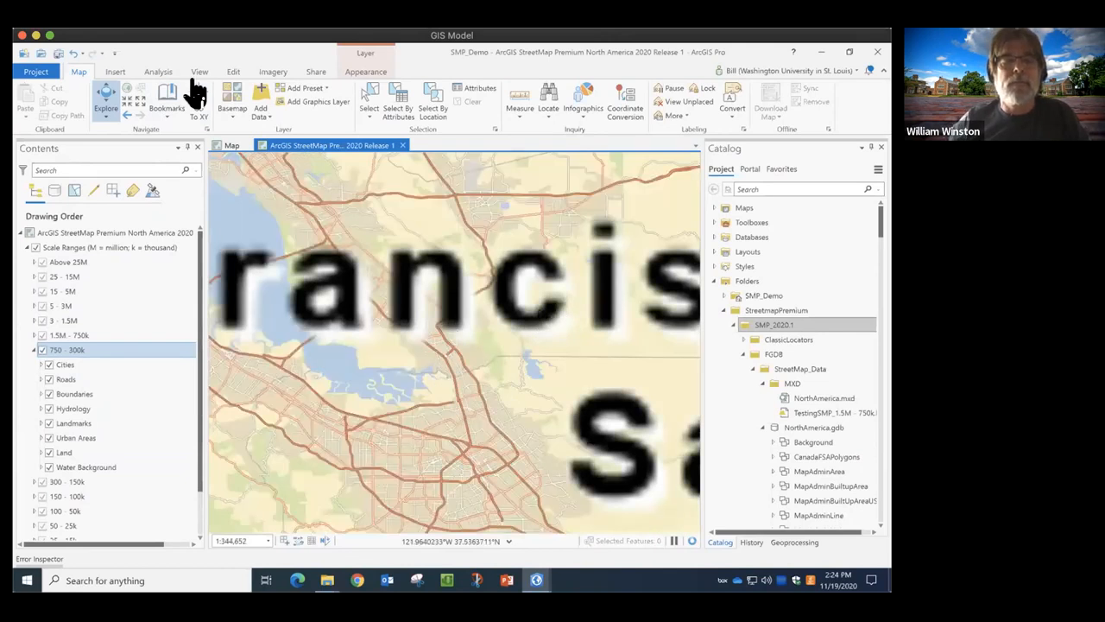
click(128, 112)
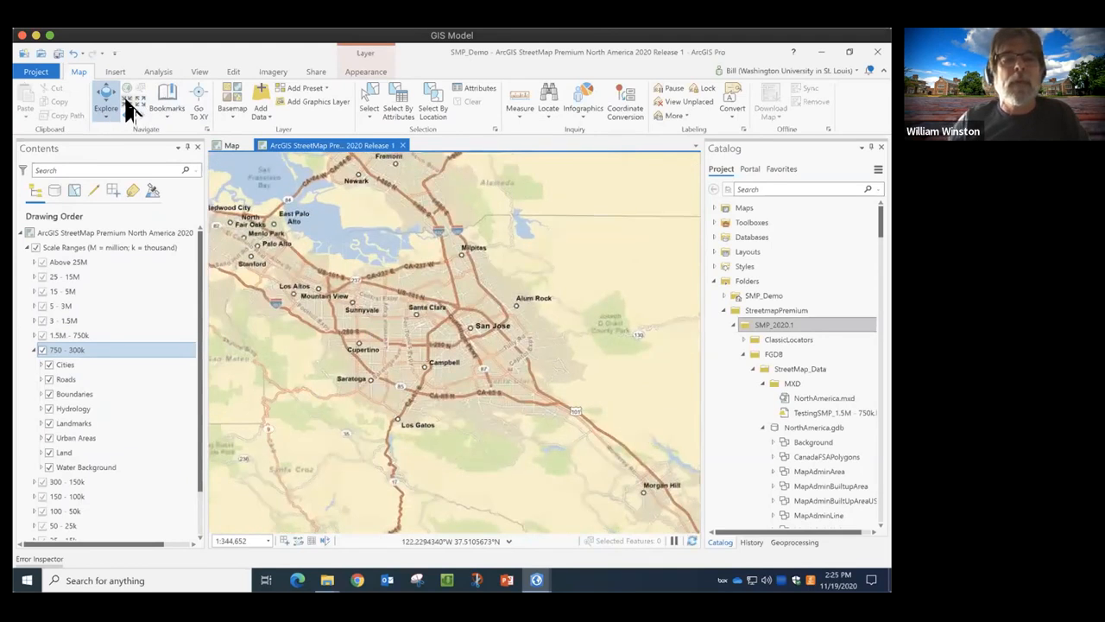
click(128, 108)
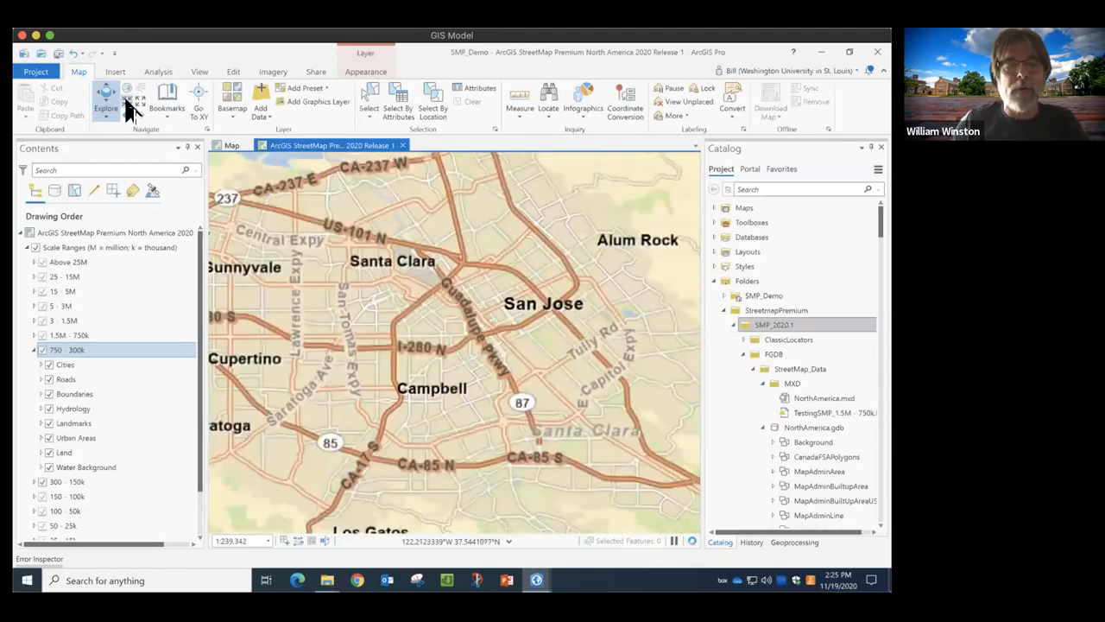
click(128, 108)
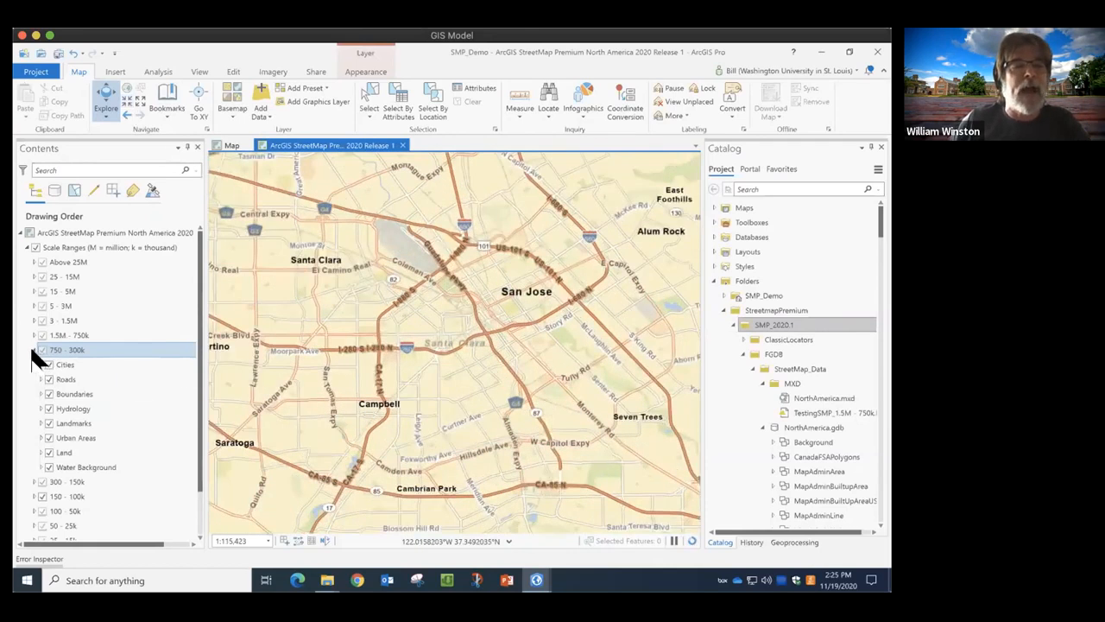
click(33, 349)
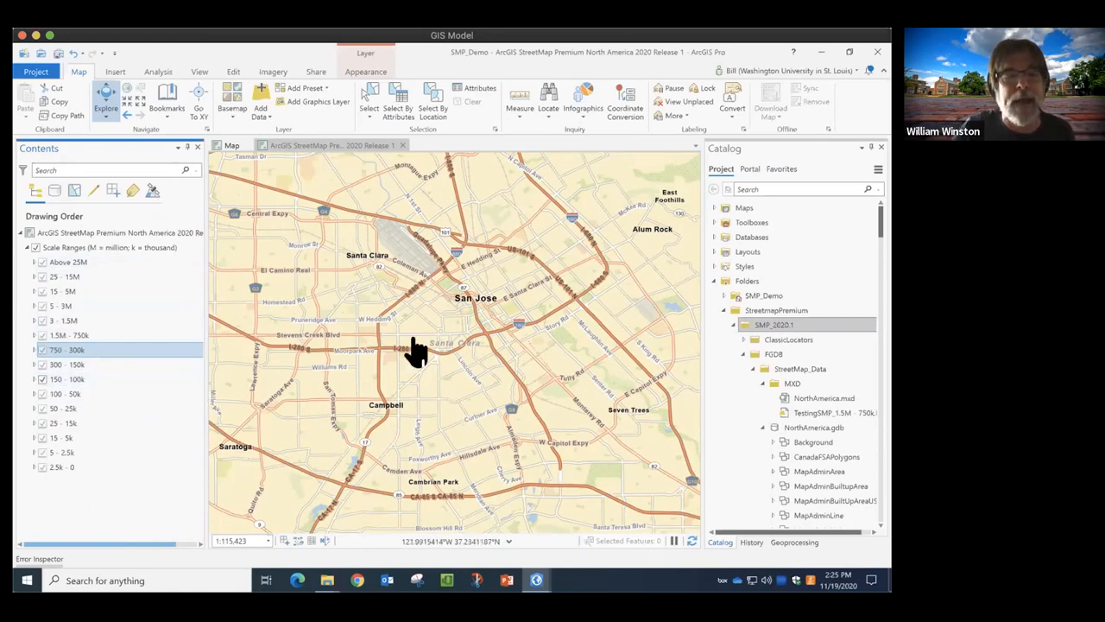
click(132, 109)
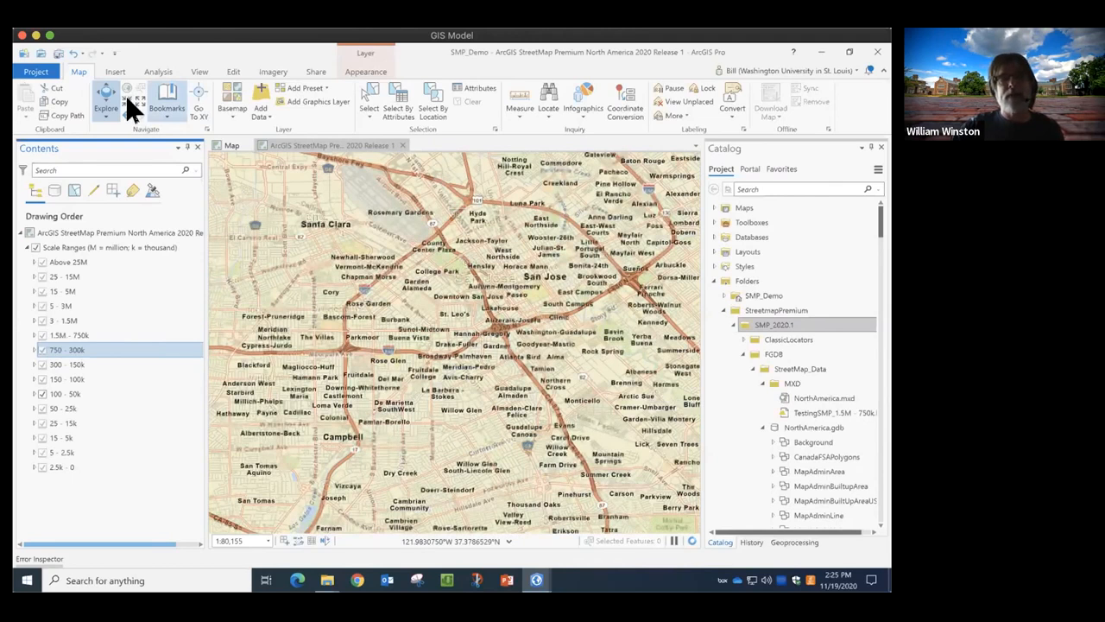
click(127, 99)
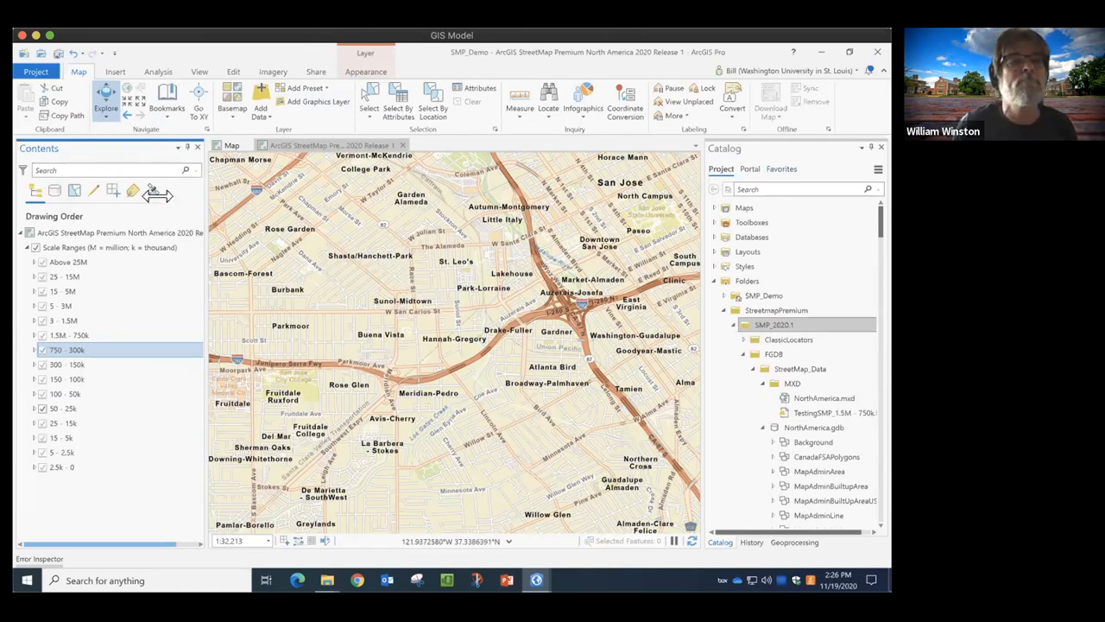
Set the map scale to 1:1,000,000.
click(267, 541)
click(243, 468)
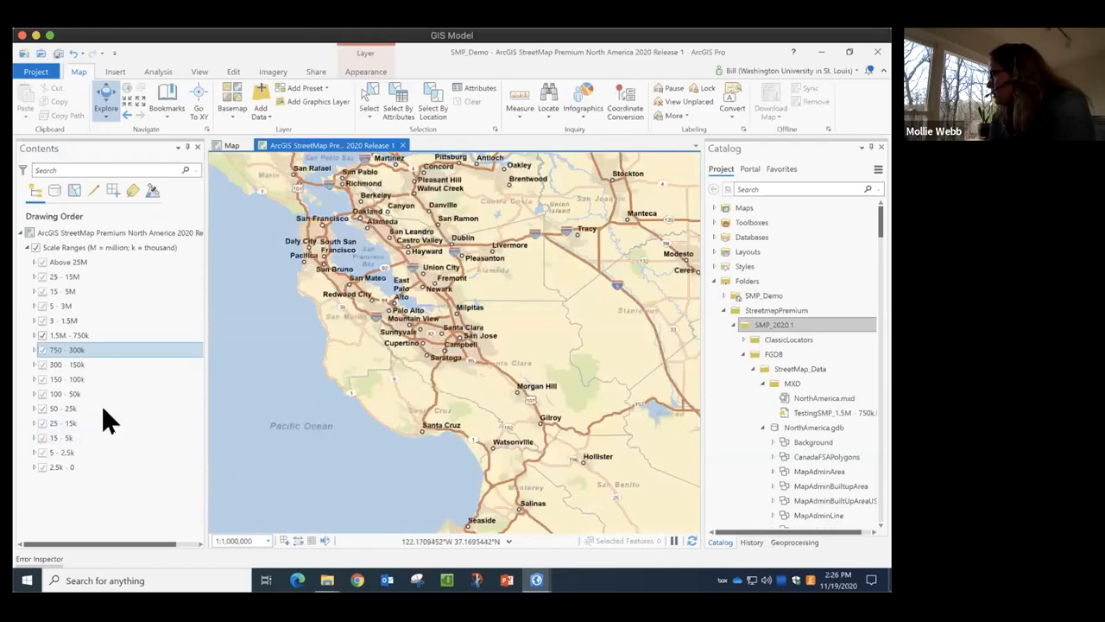
Inspect the North America layer under Land in the 750 - 300k group, and collapse the whole Scale Ranges group.
click(33, 350)
click(32, 350)
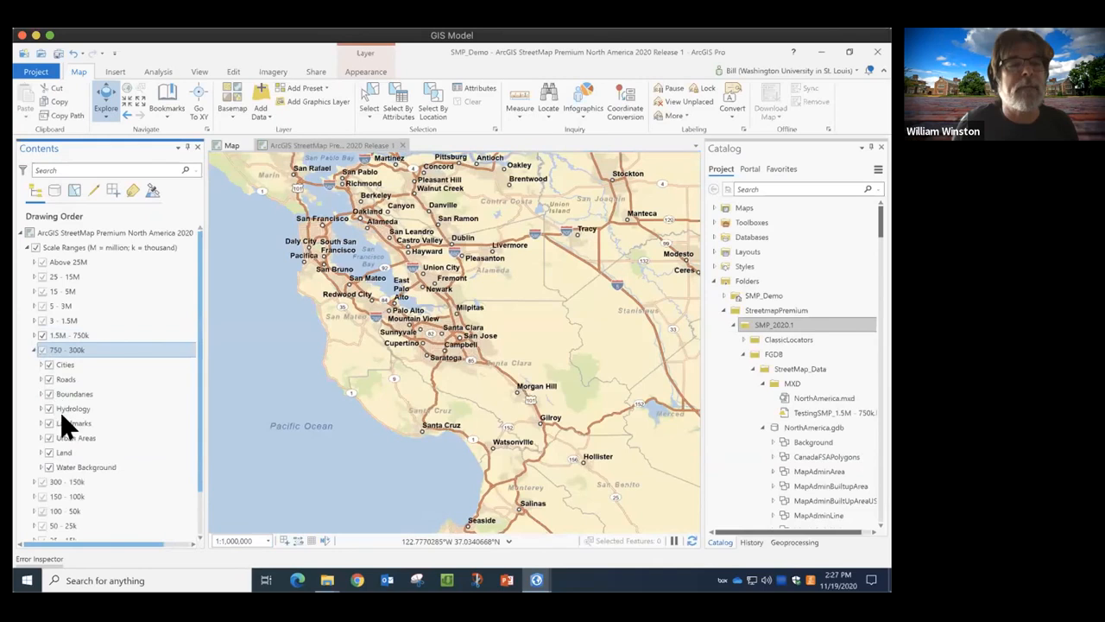
click(40, 451)
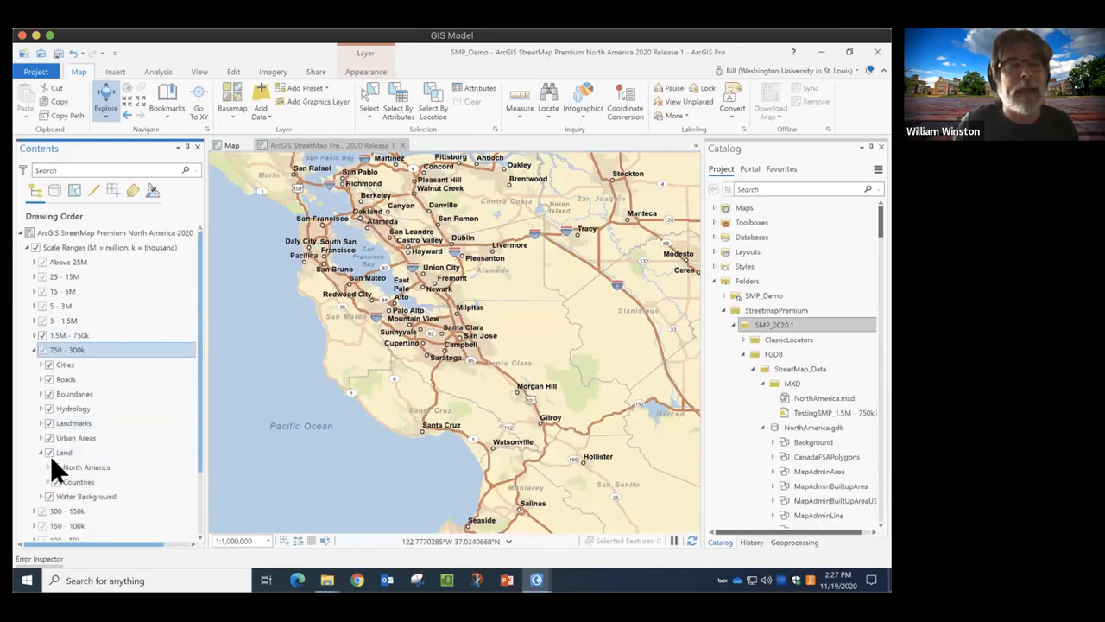
click(48, 467)
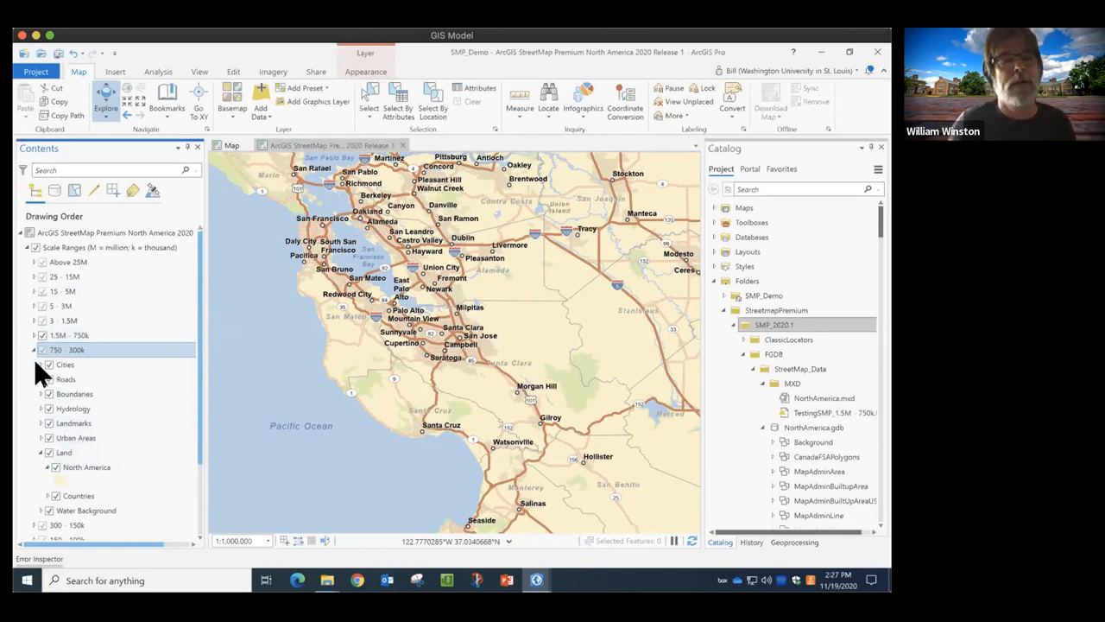
click(26, 246)
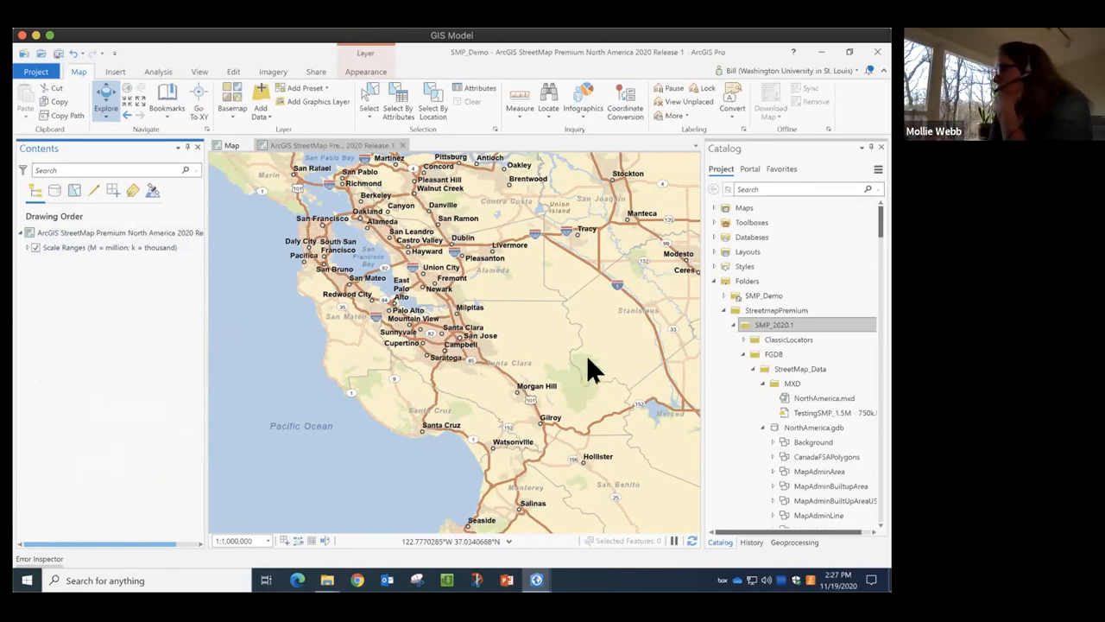
Bring the St. Louis metropolitan area into view on the StreetMap Premium map, close enough to show suburbs and highway labels.
drag(611, 317, 156, 270)
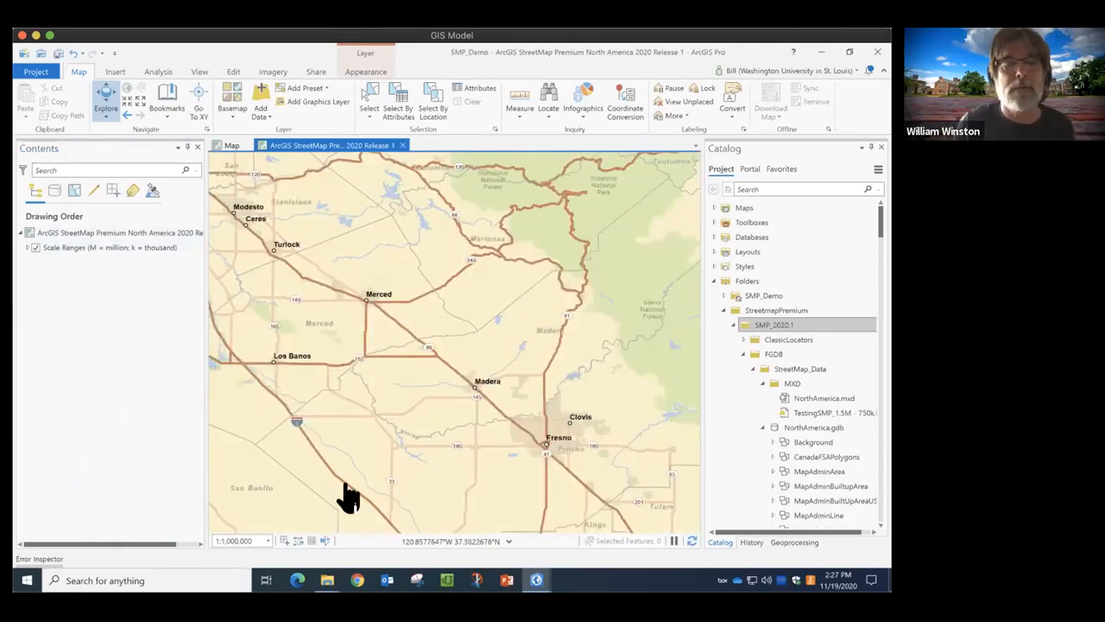
scroll(283, 523, down, 10)
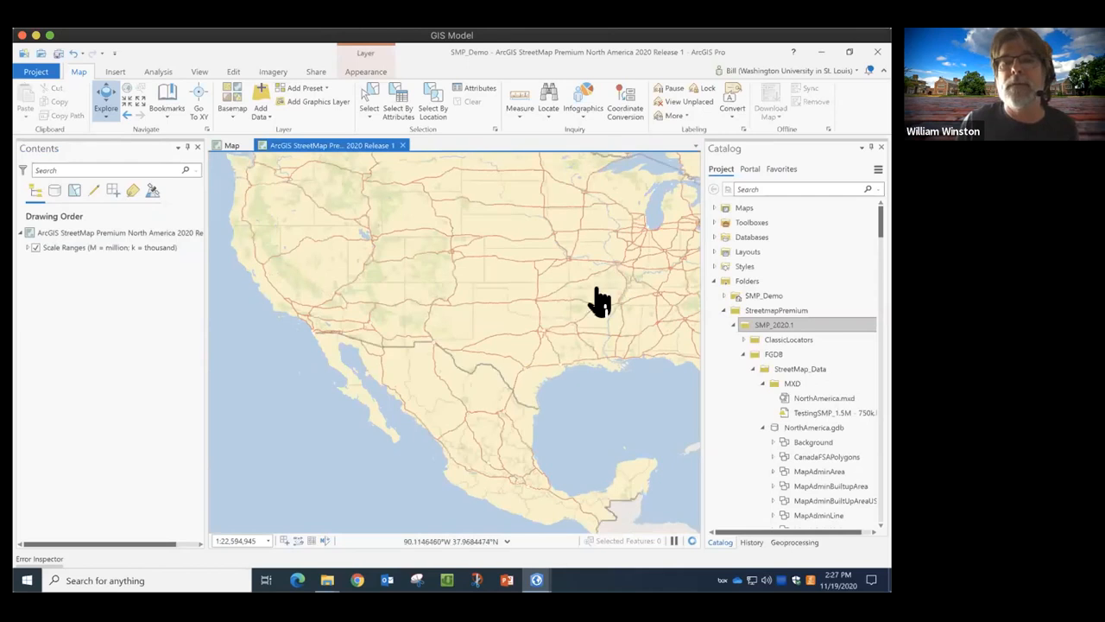
scroll(618, 276, up, 5)
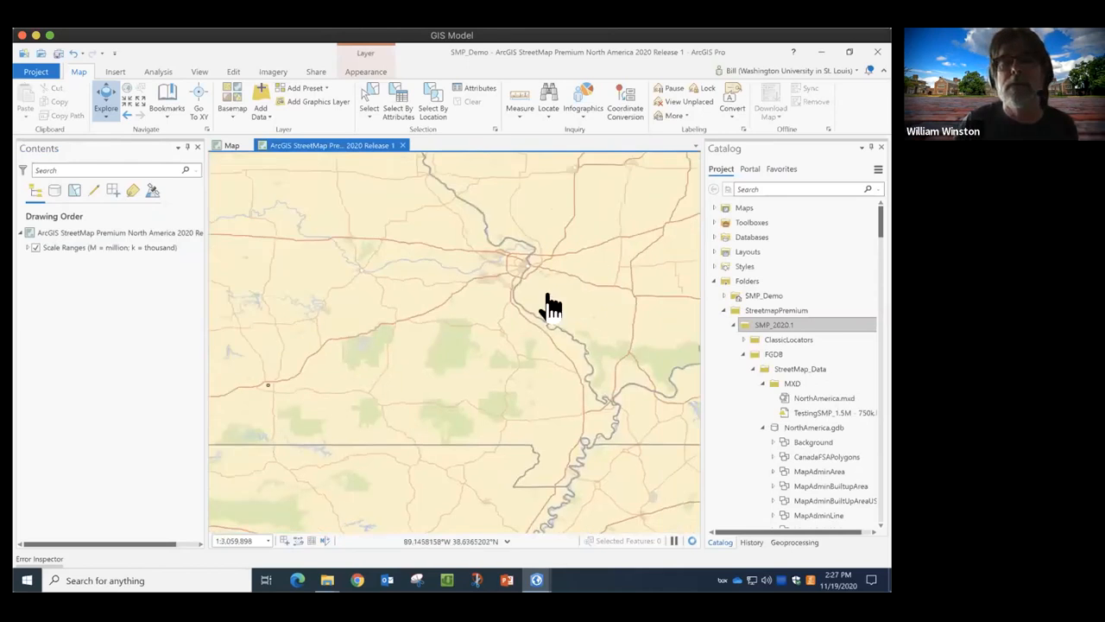
scroll(458, 330, up, 5)
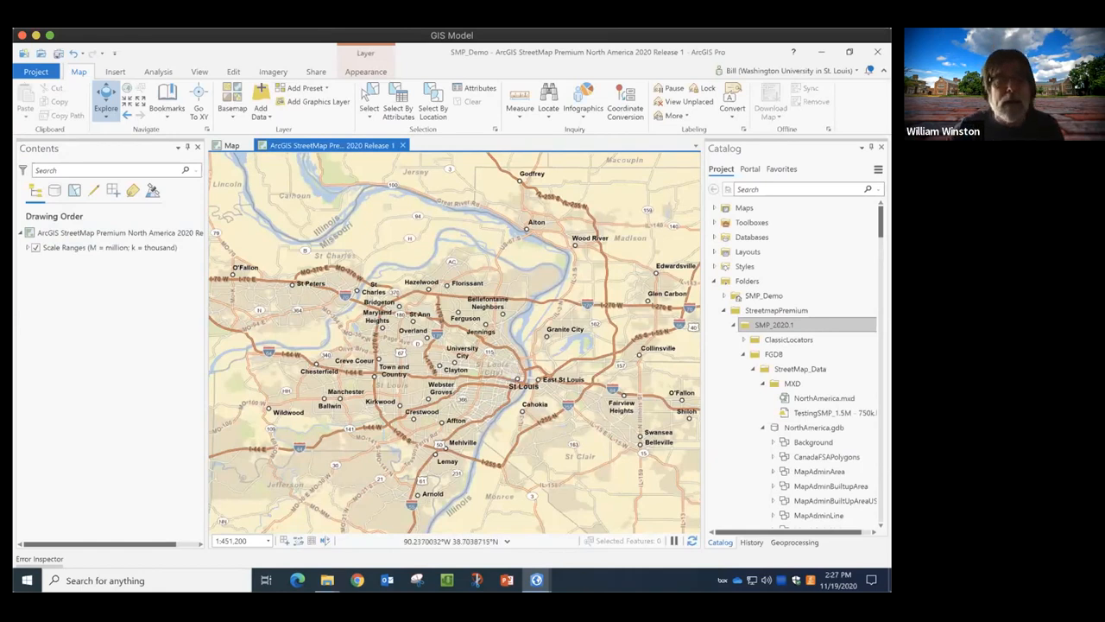
Switch to the SMP_Demo window in File Explorer and open C:\Data\StreetmapPremium\SMP_2020.1.
mouse_move(327, 579)
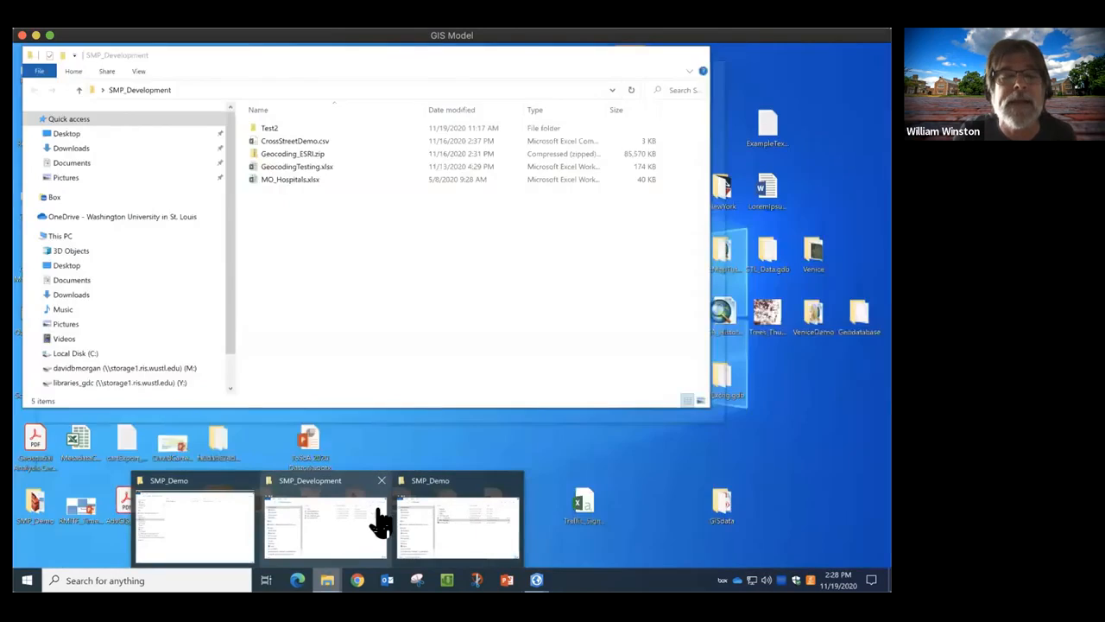
click(457, 518)
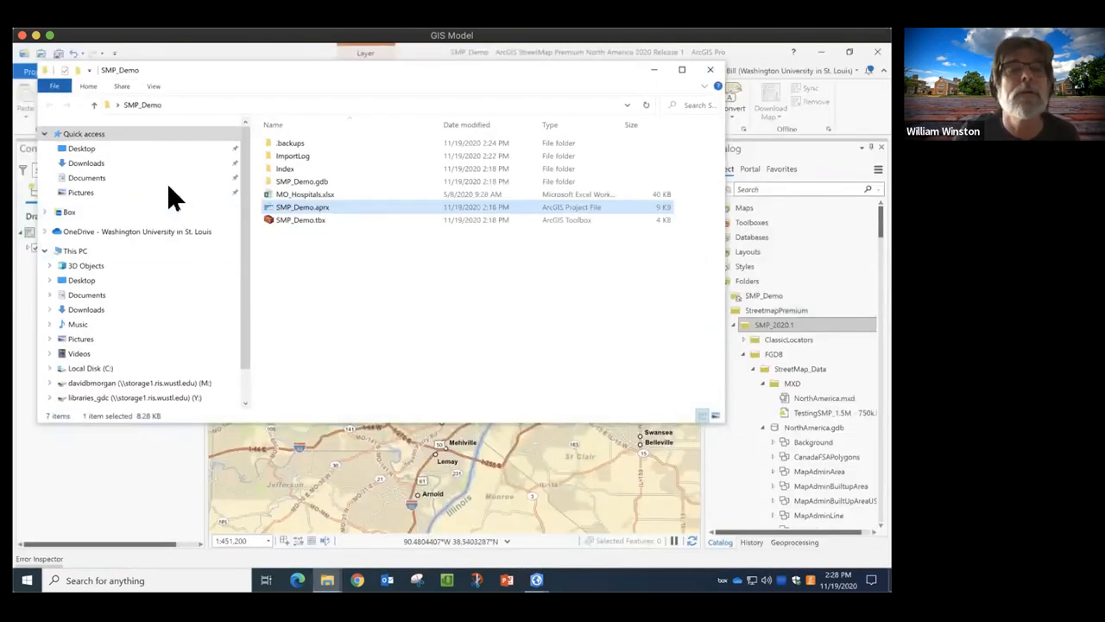
click(104, 368)
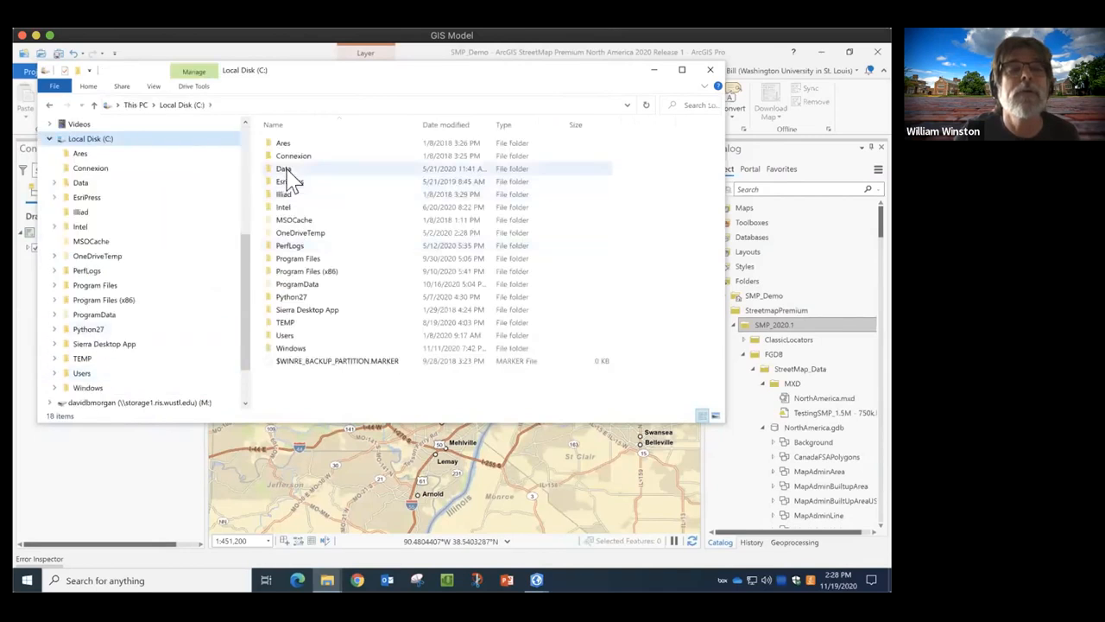
double_click(289, 169)
double_click(295, 145)
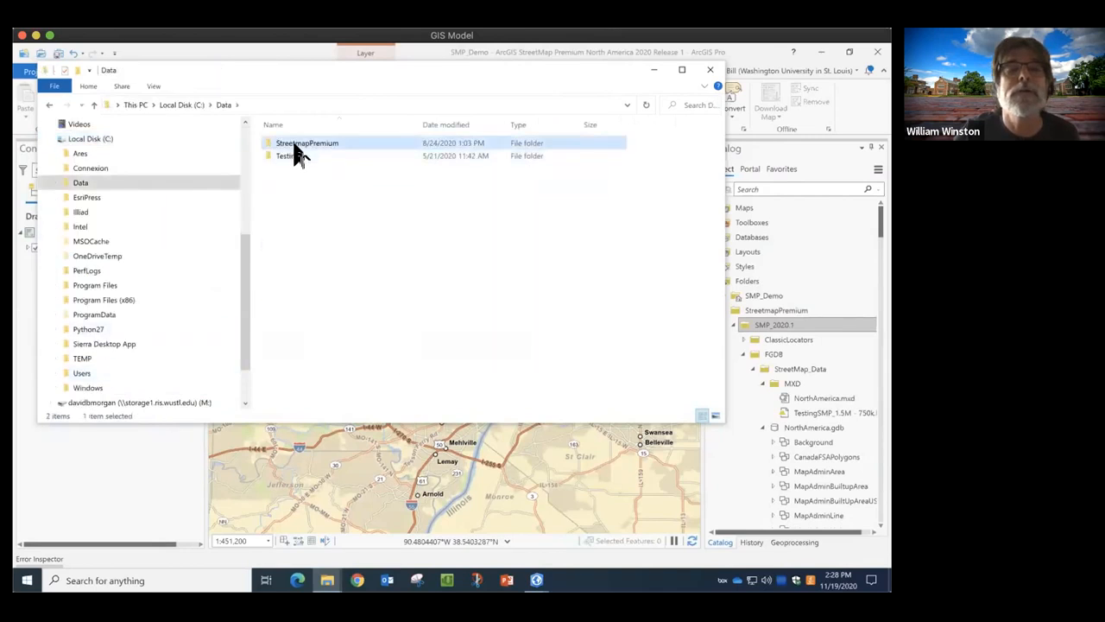
double_click(295, 144)
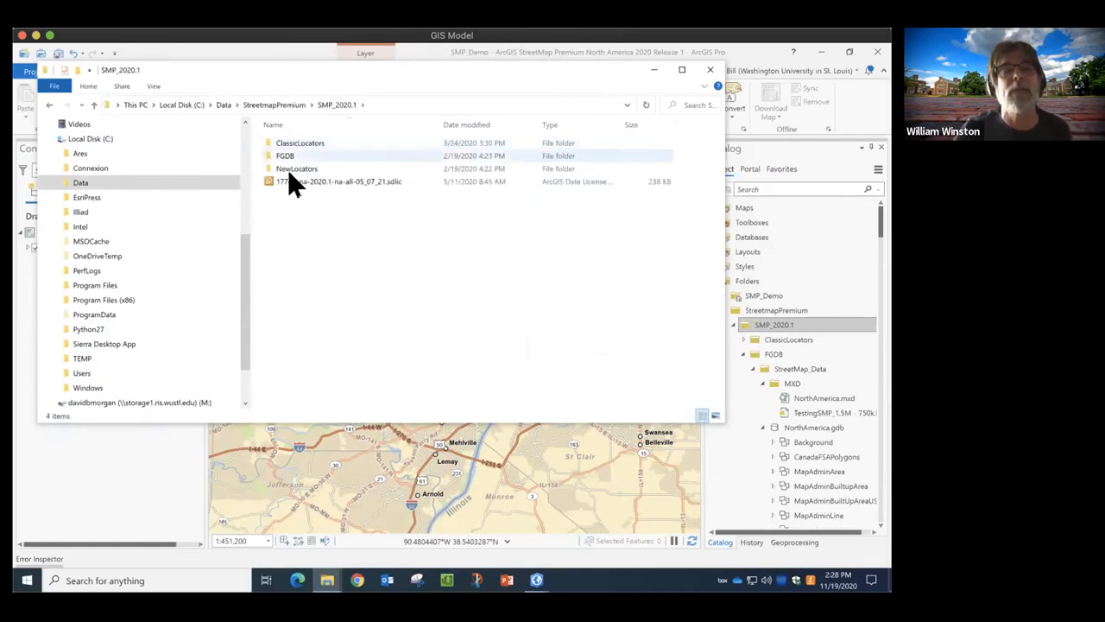
Examine the locator files in the ClassicLocators and NewLocators folders of SMP_2020.1.
click(326, 146)
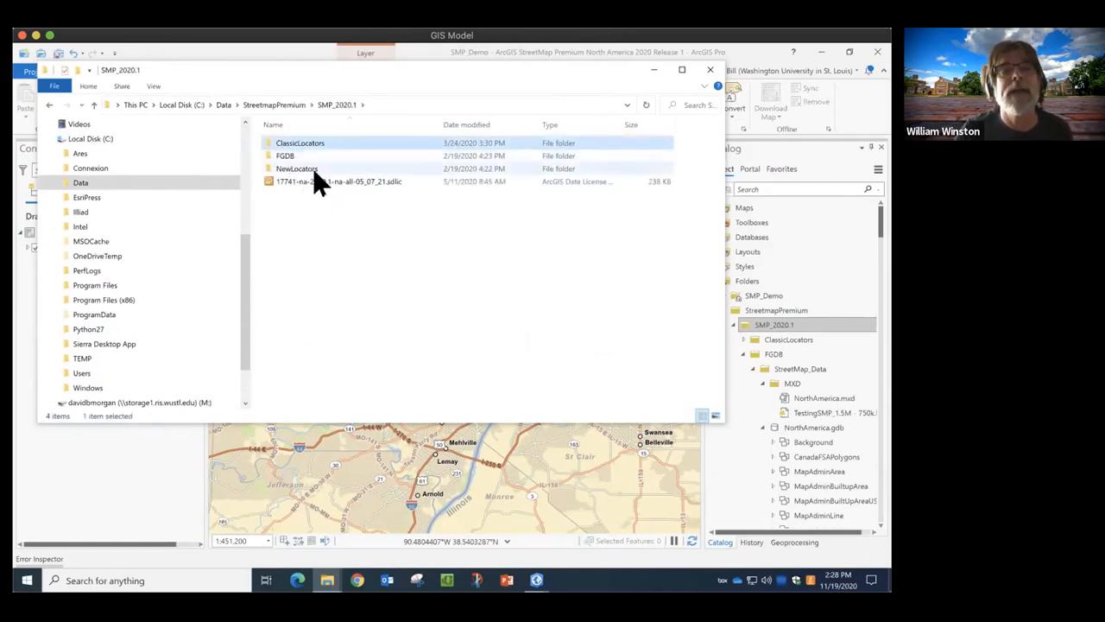
click(314, 170)
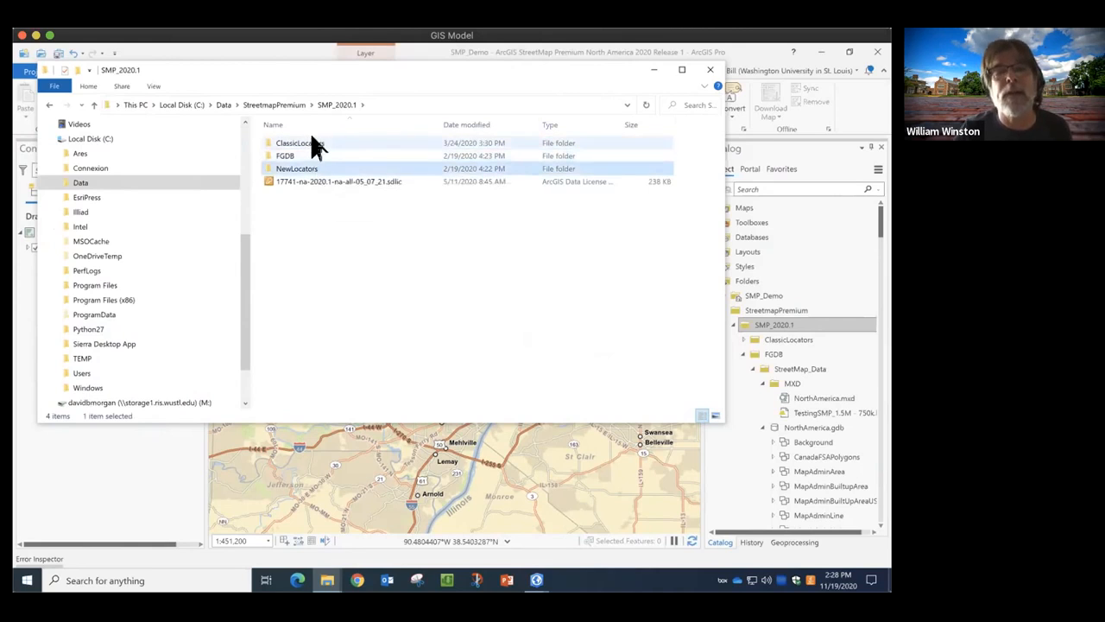
double_click(314, 145)
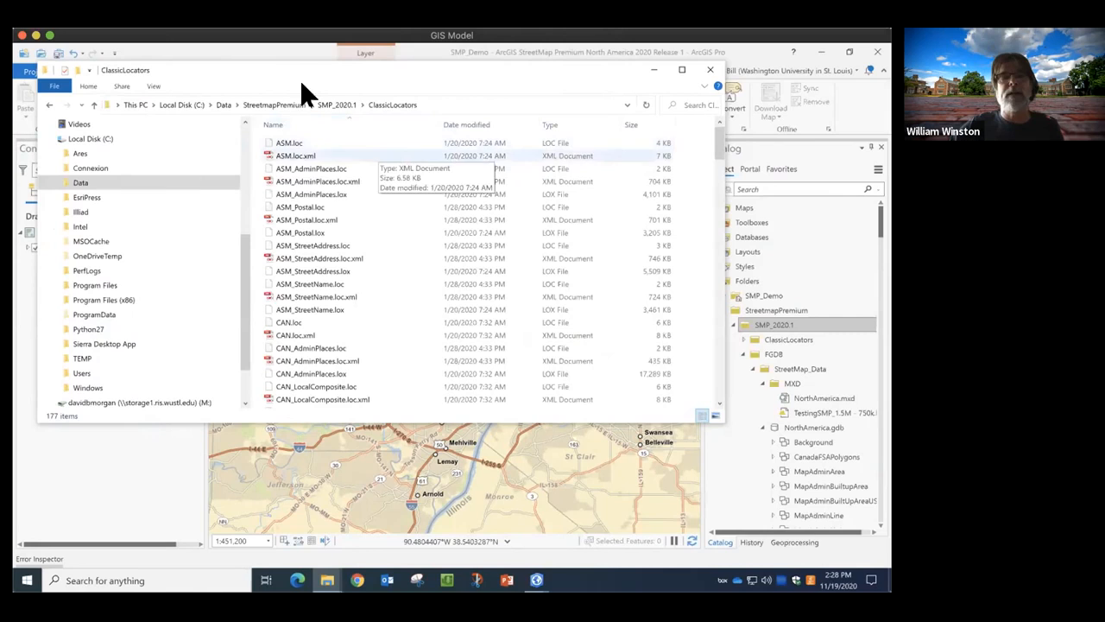
click(344, 102)
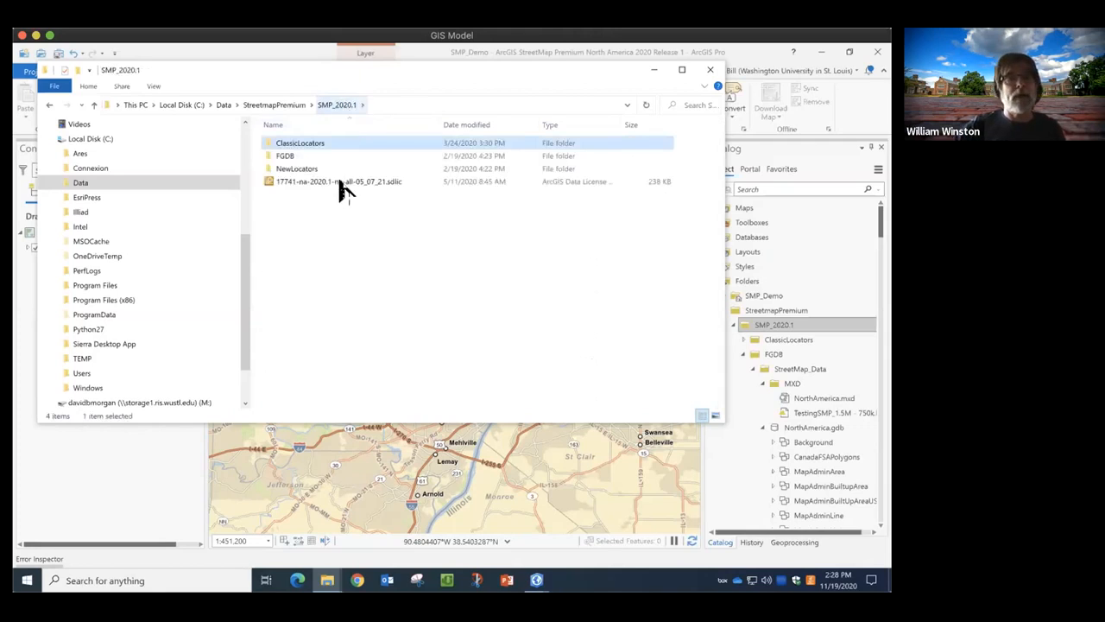
click(305, 169)
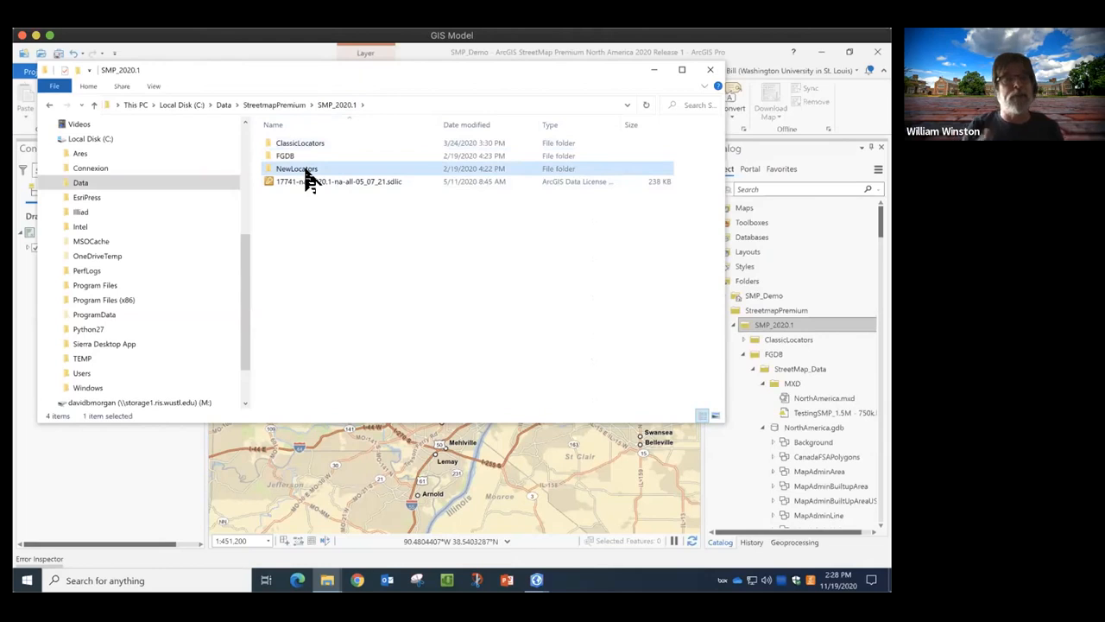
double_click(305, 170)
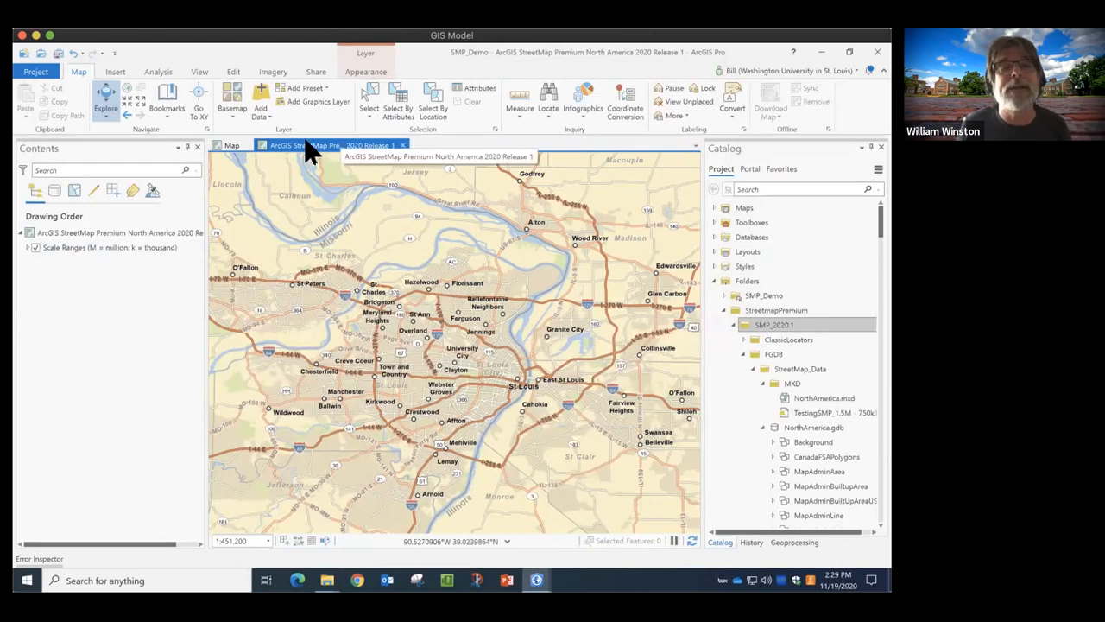
Back in ArcGIS Pro, close the StreetMap Premium map view and bring Clayton and Richmond Heights near St. Louis into view on the topographic map.
click(402, 143)
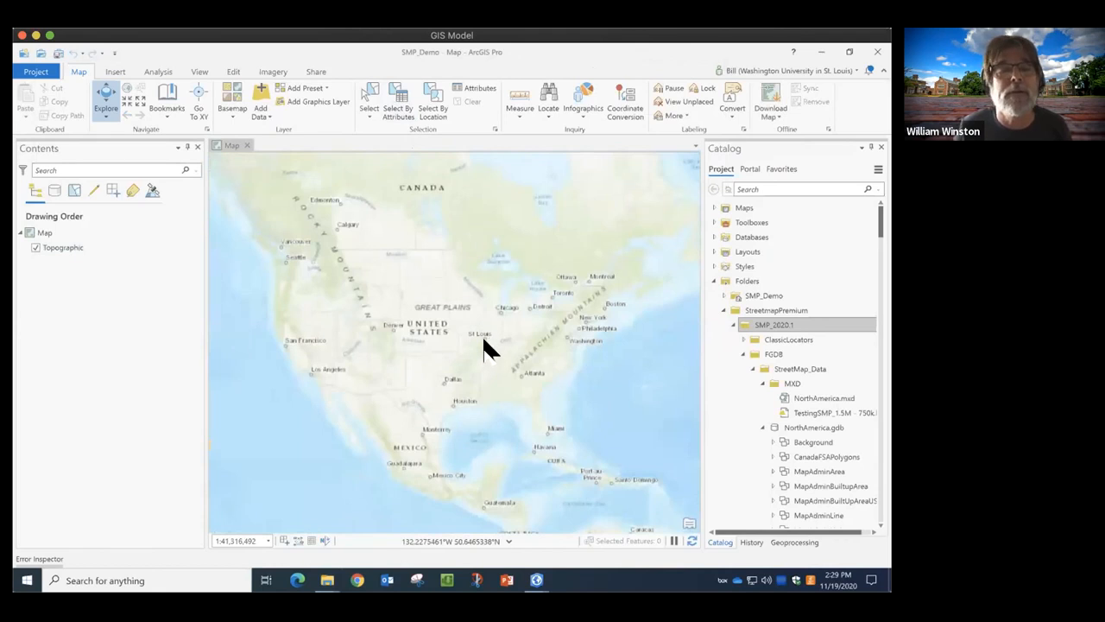
scroll(484, 350, up, 5)
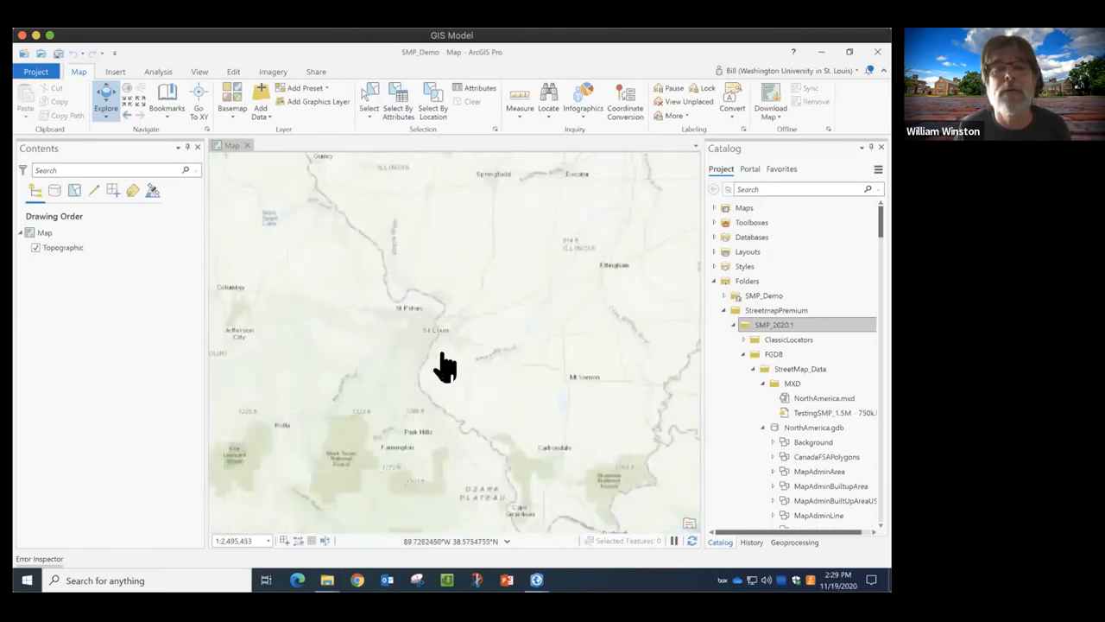
scroll(435, 350, up, 3)
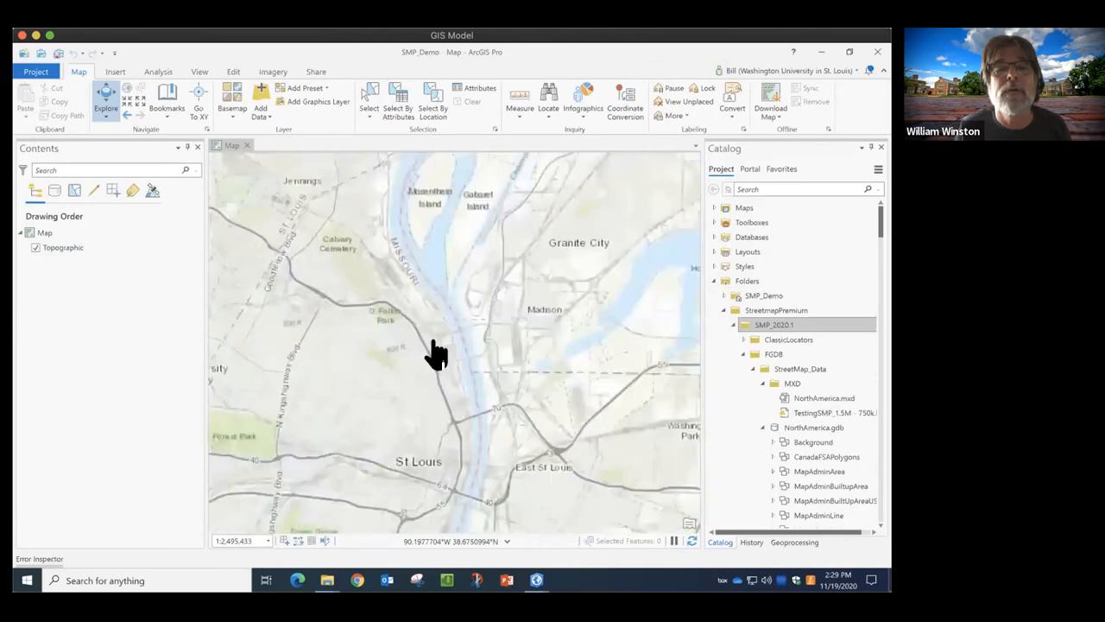
scroll(489, 358, up, 5)
drag(467, 420, 404, 511)
drag(336, 499, 380, 261)
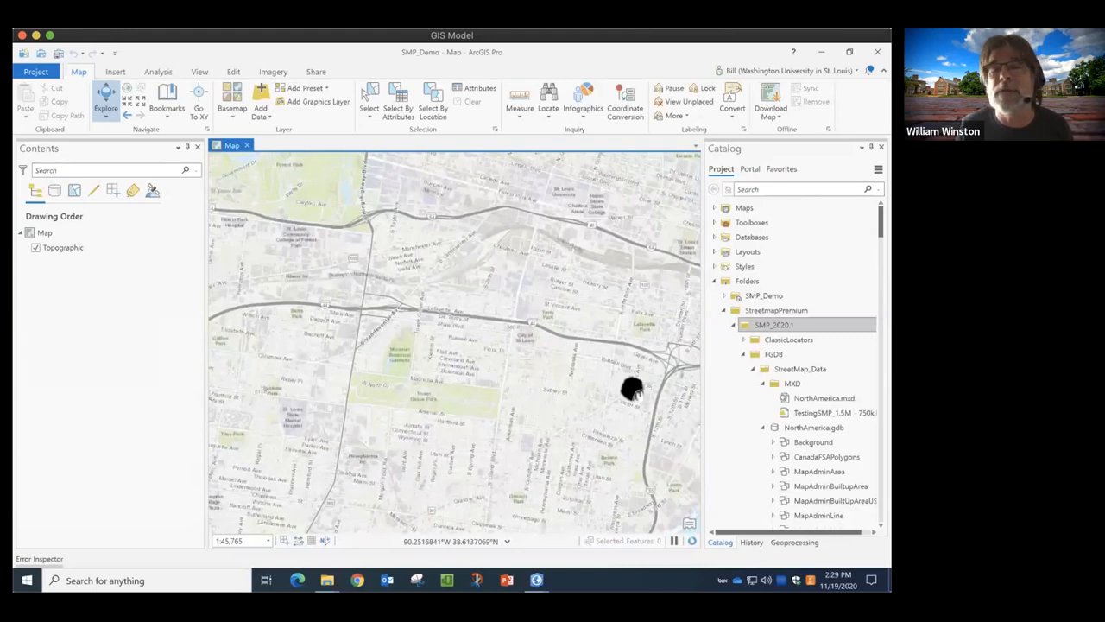
drag(647, 333, 658, 346)
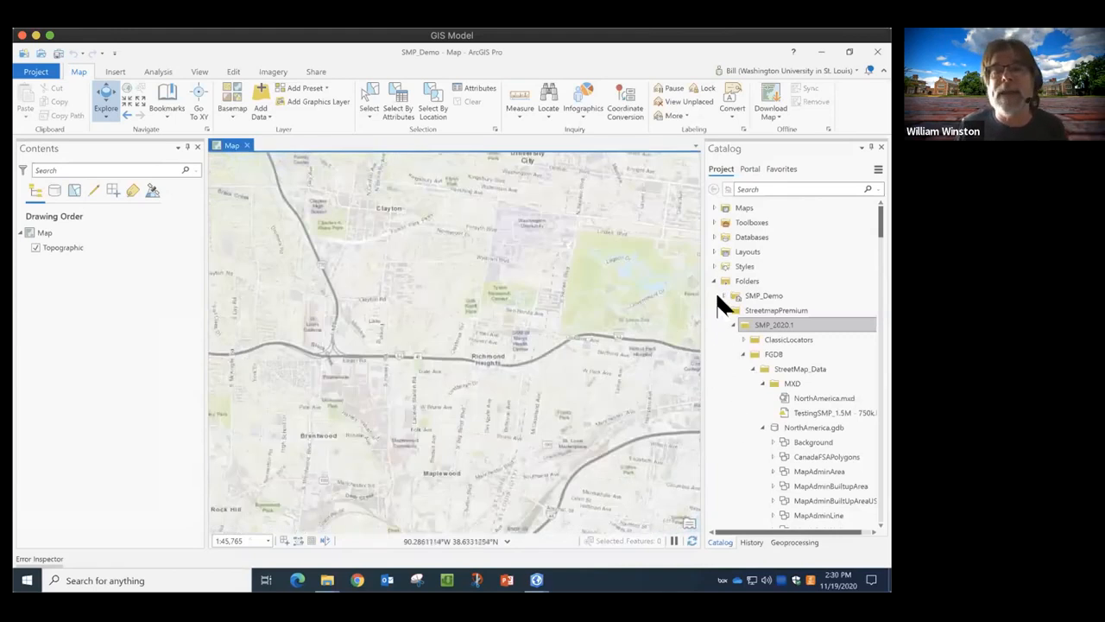
Add the MO_Hospitals$ sheet of MO_Hospitals.xlsx in the SMP_Demo folder to the map as a standalone table.
click(723, 296)
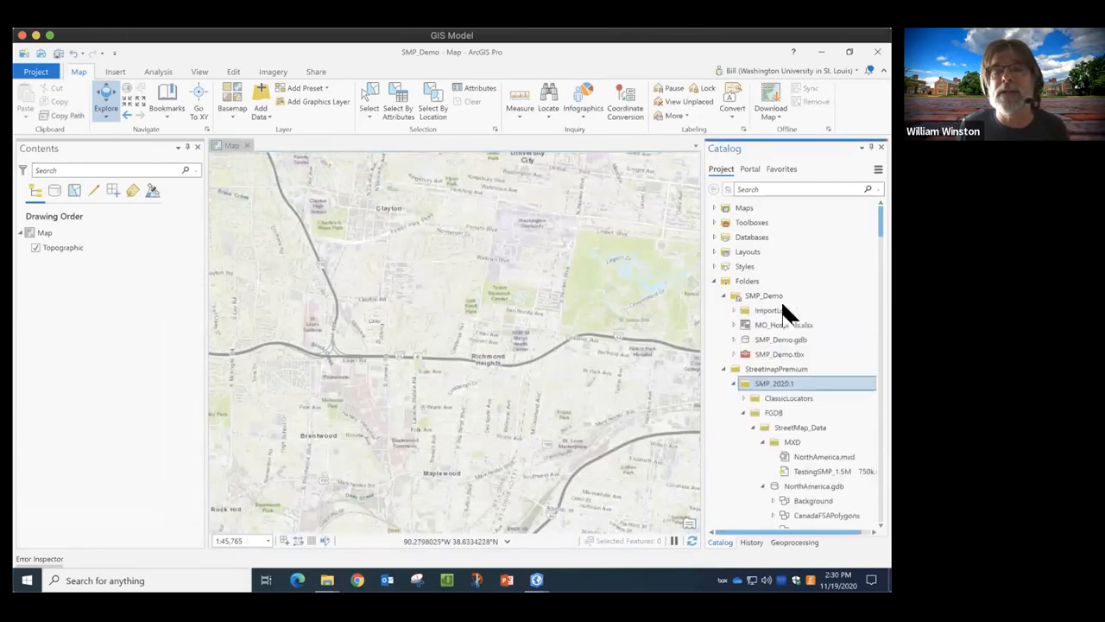
click(734, 325)
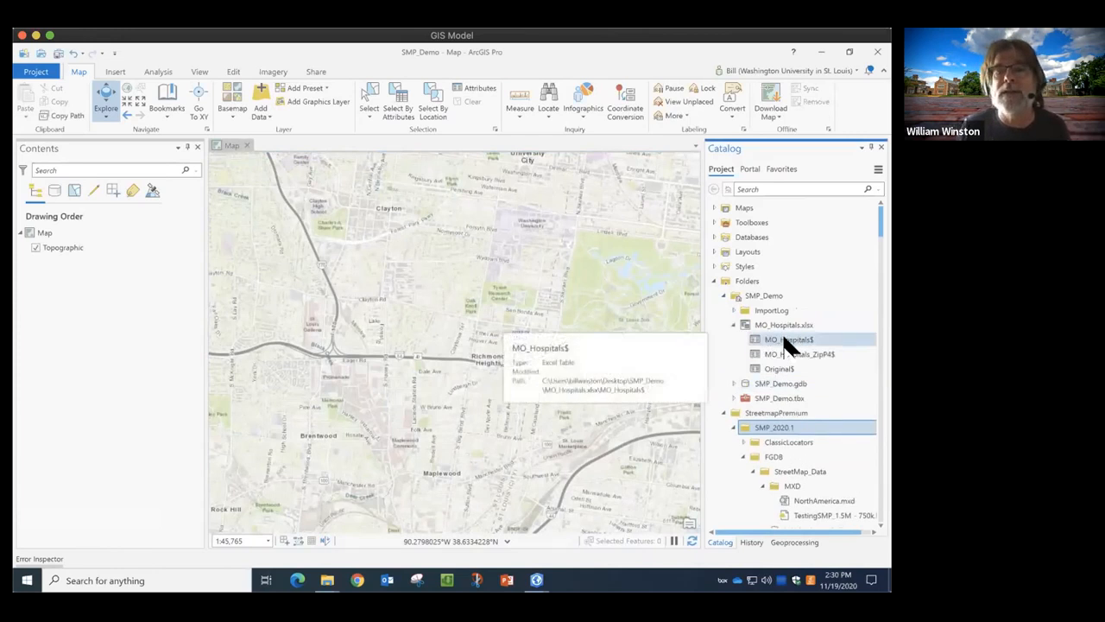
drag(788, 344, 553, 329)
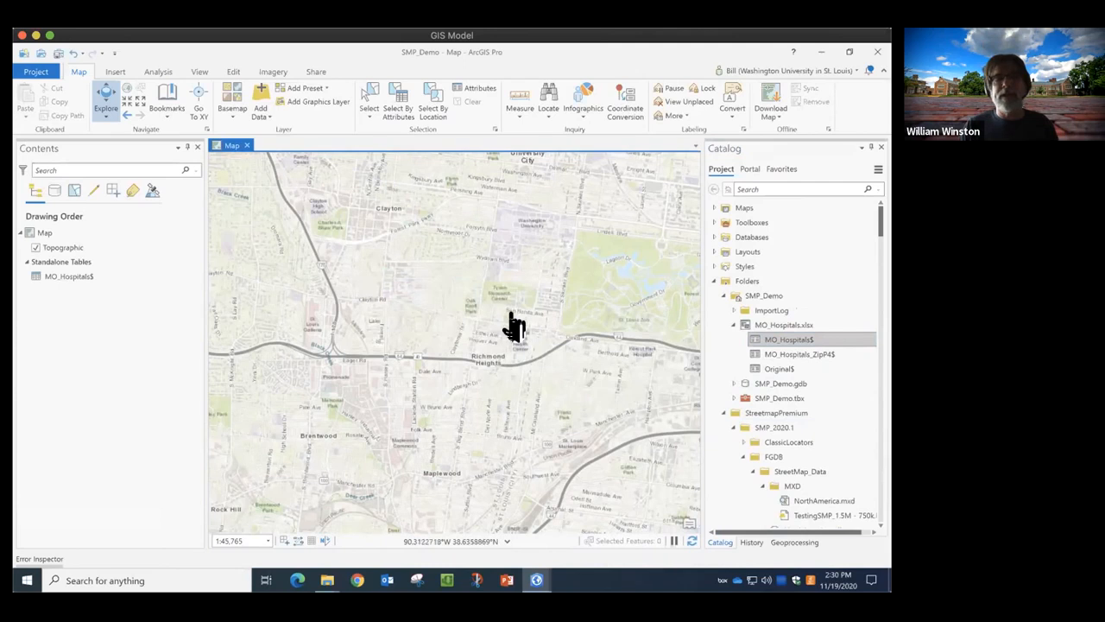
Open the MO_Hospitals$ attribute table and examine its FullAddress, TrimmedAddress and Address fields, then shrink the table view below the map.
right_click(66, 273)
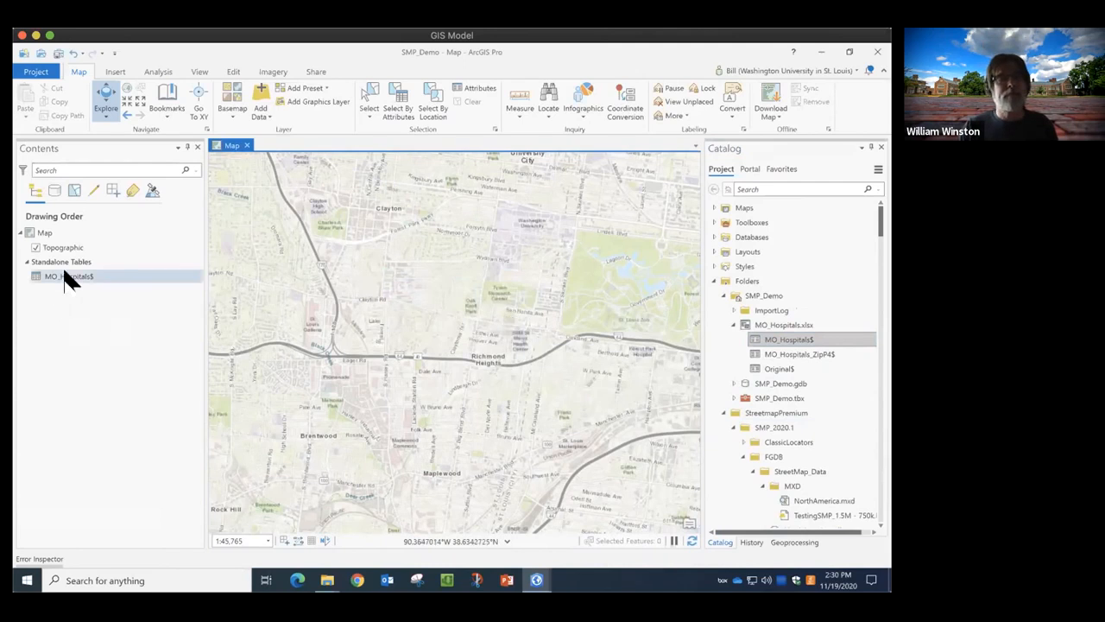
click(92, 295)
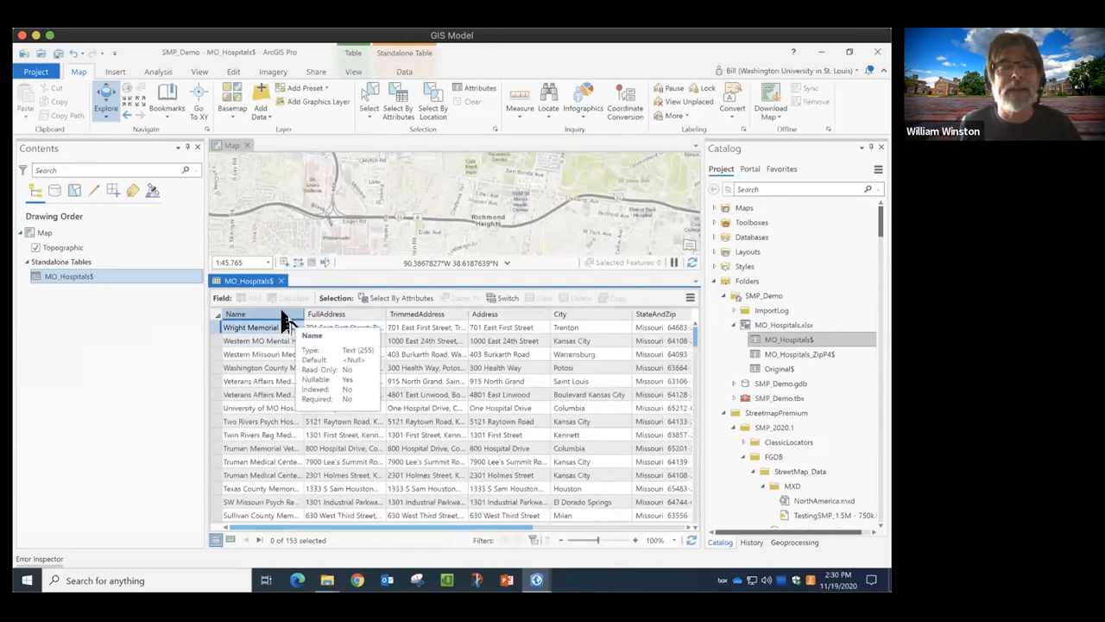
click(365, 328)
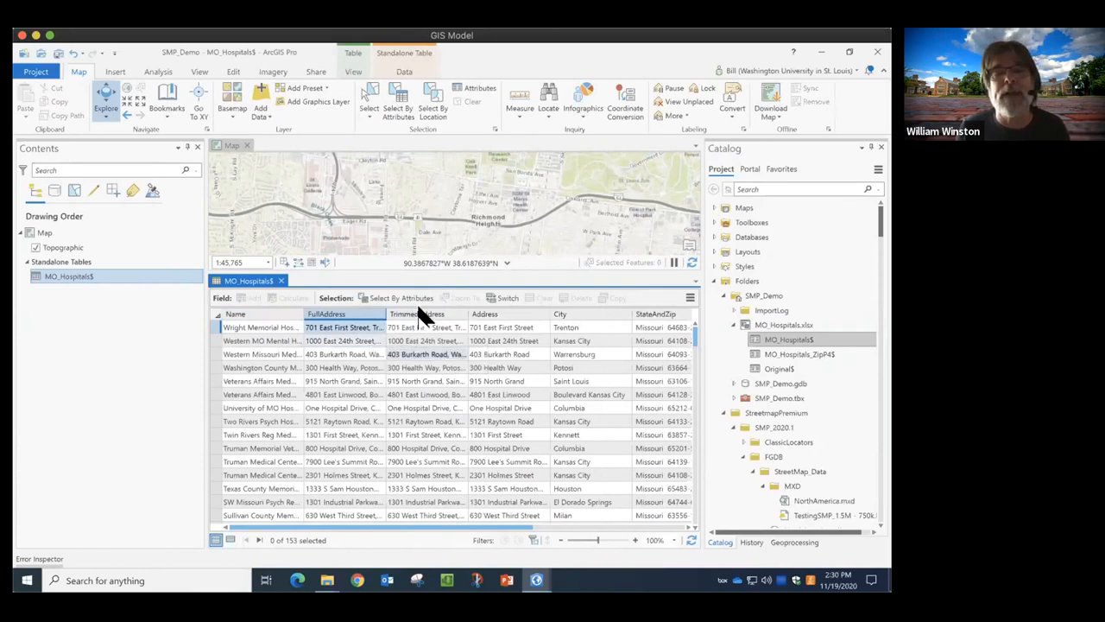
key(Up)
key(Up)
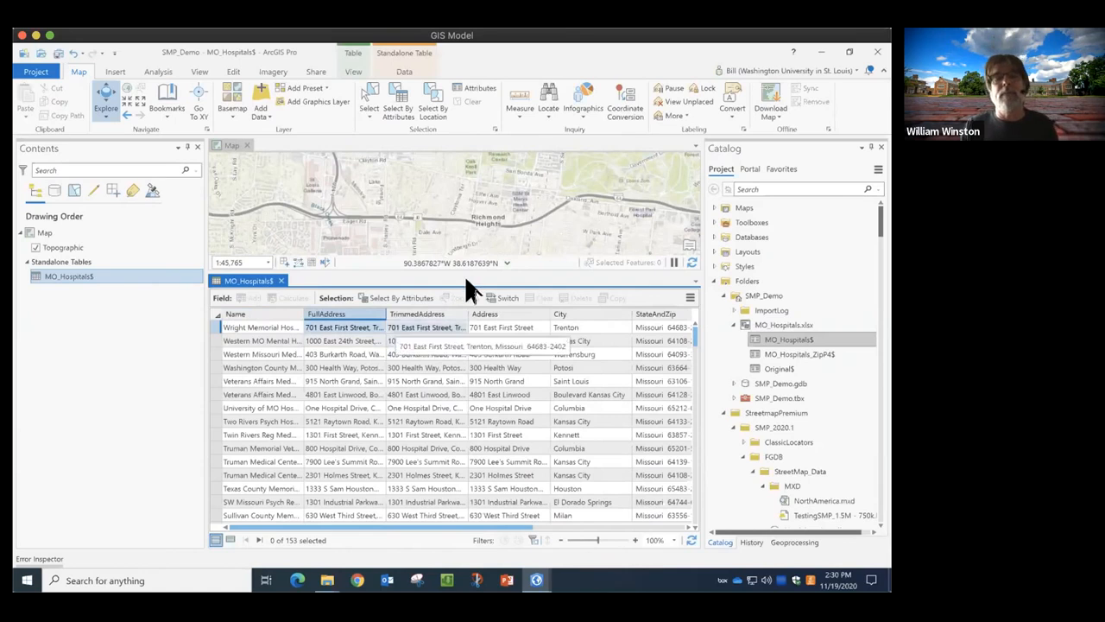
click(517, 330)
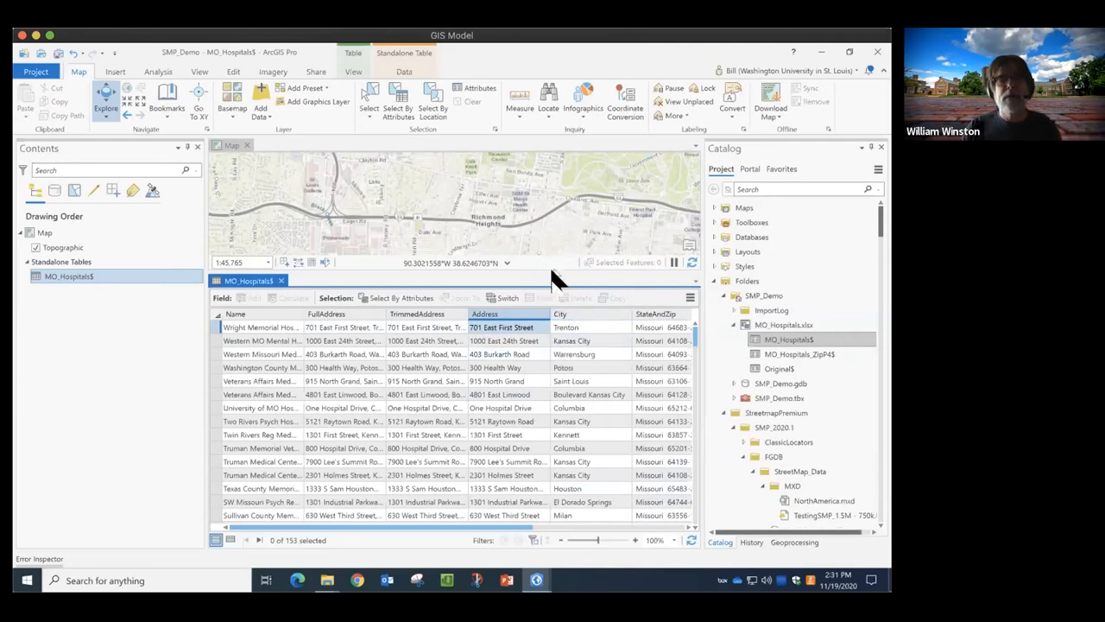
drag(554, 270, 566, 473)
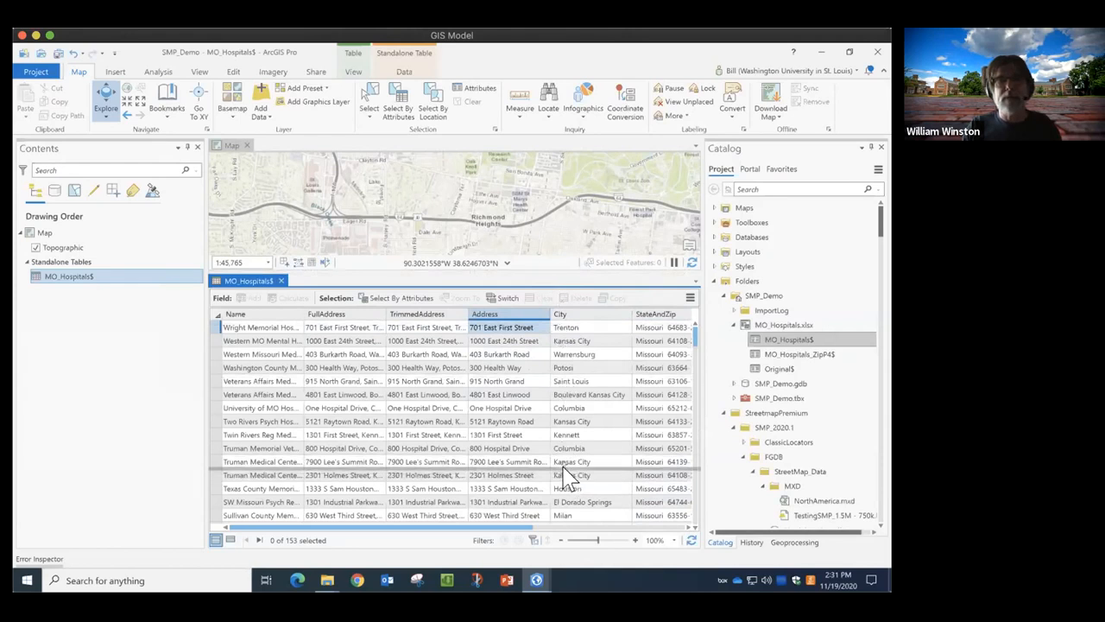
Start the guided Geocode Table workflow for MO_Hospitals$ and keep the address data defined as more than one field.
right_click(86, 280)
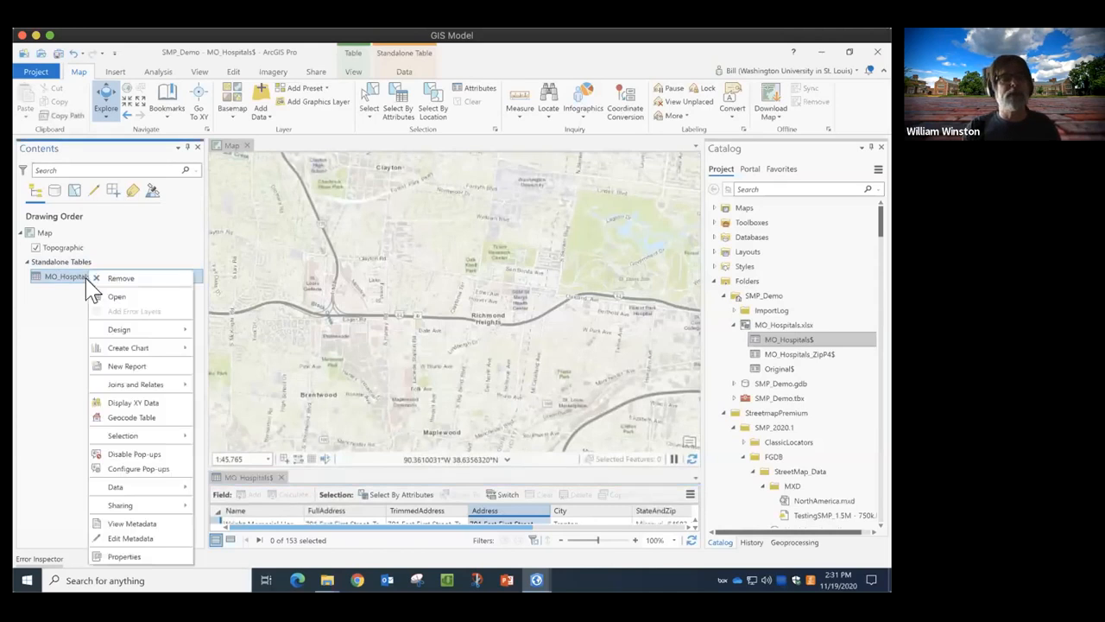
click(156, 423)
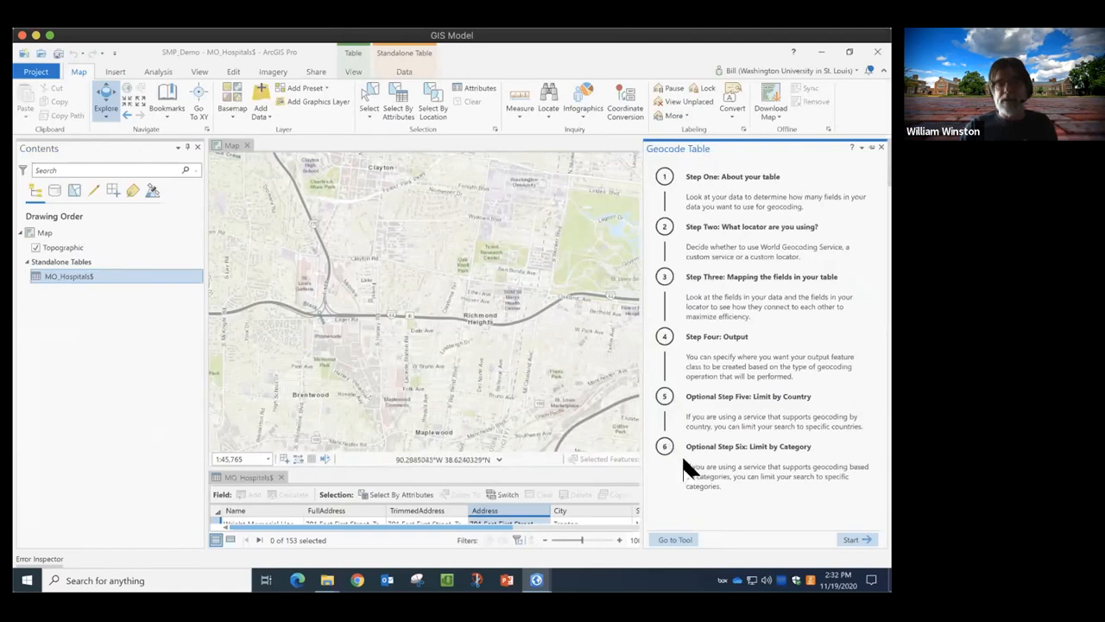
click(855, 544)
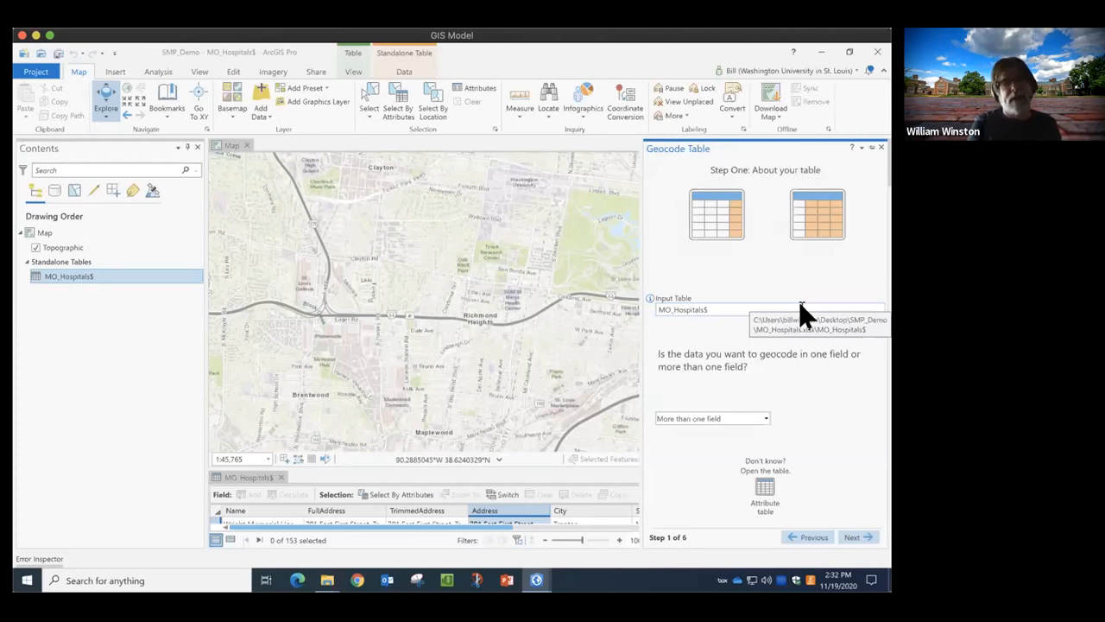
click(764, 420)
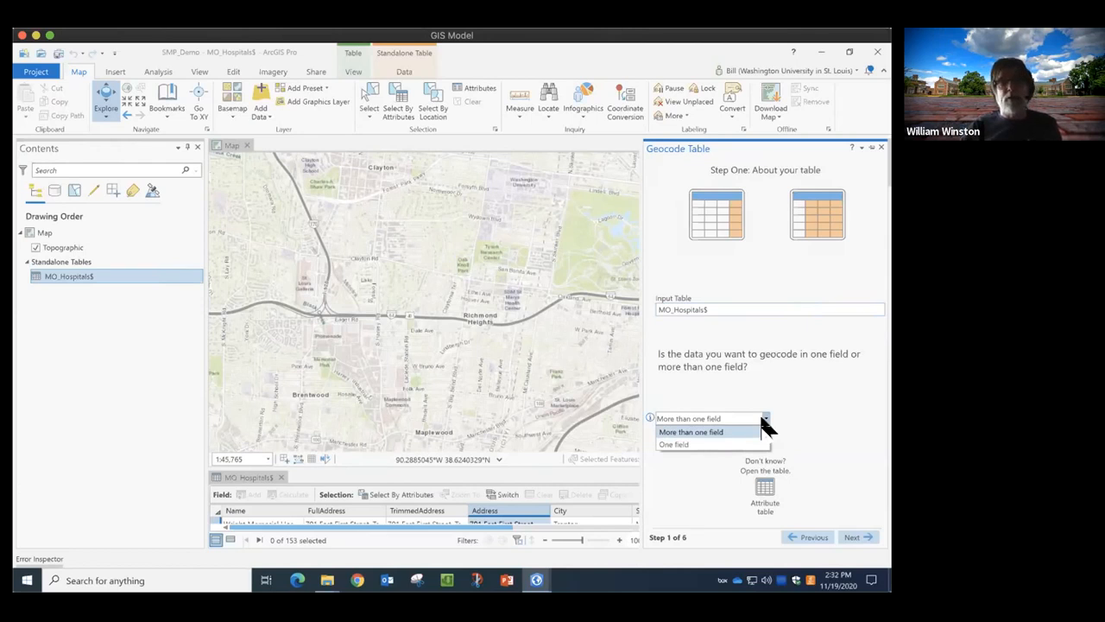
click(763, 419)
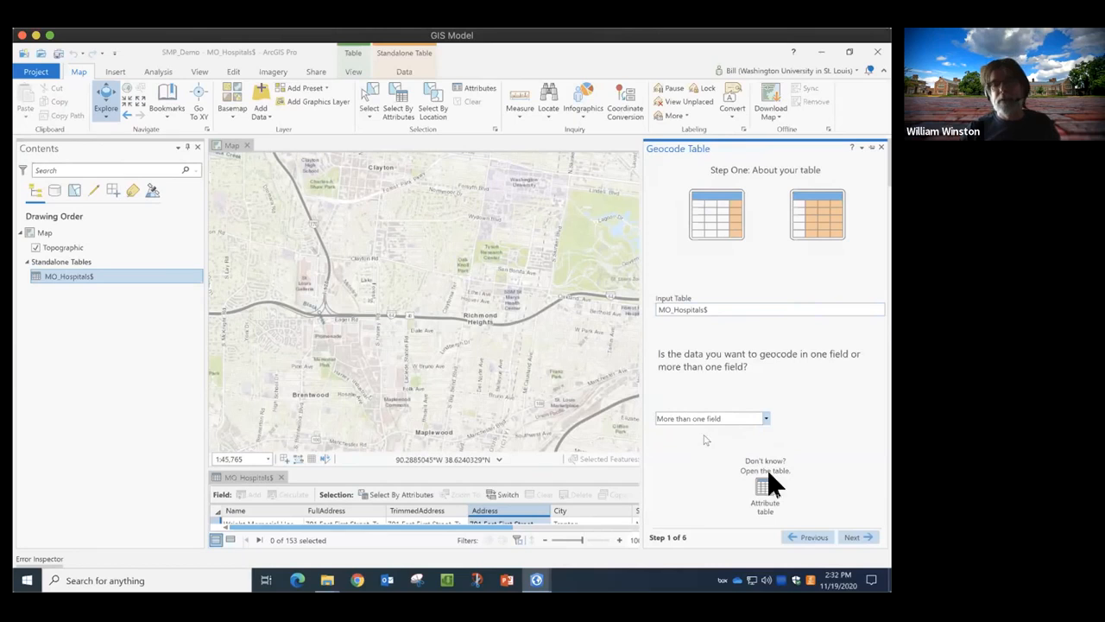
click(856, 536)
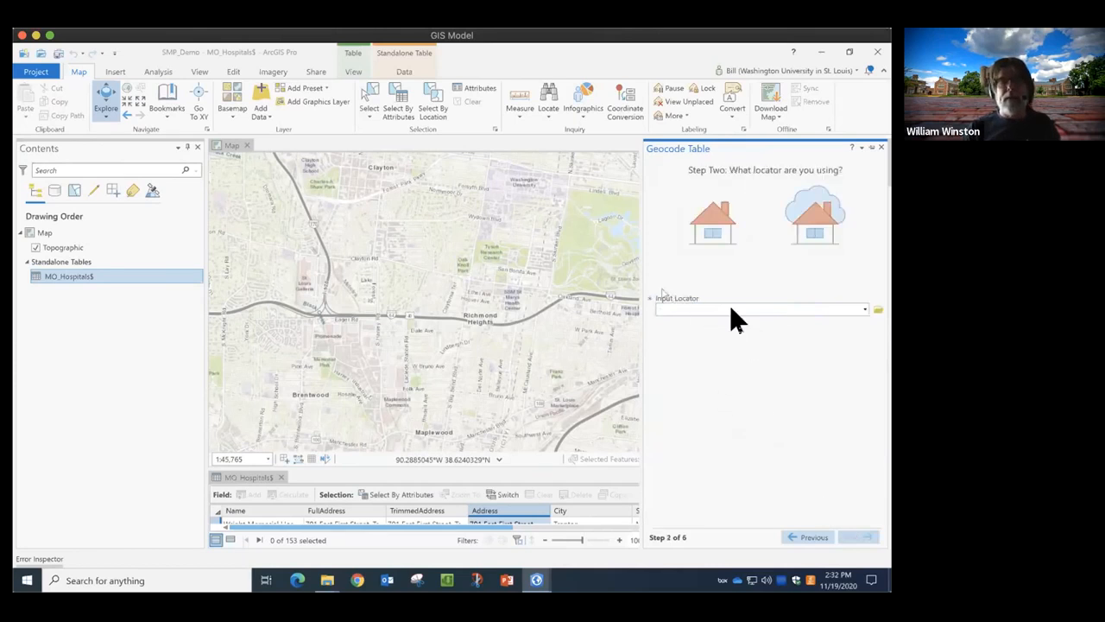
Use NorthAmerica.loc from the SMP_2020.1 NewLocators folder as the input locator and continue to field mapping.
click(865, 311)
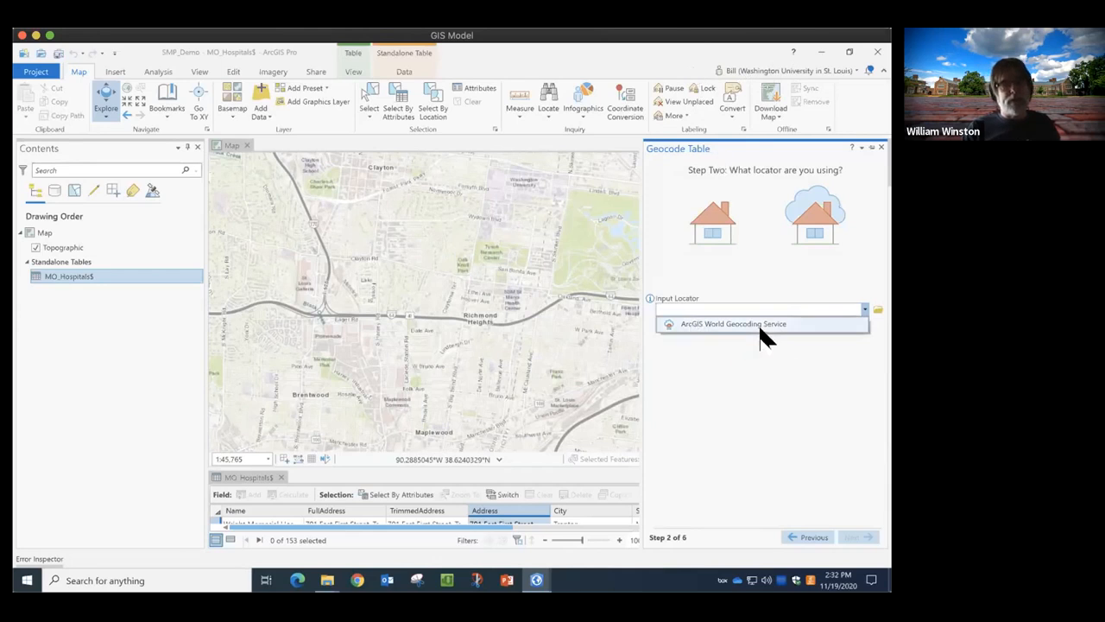
click(877, 314)
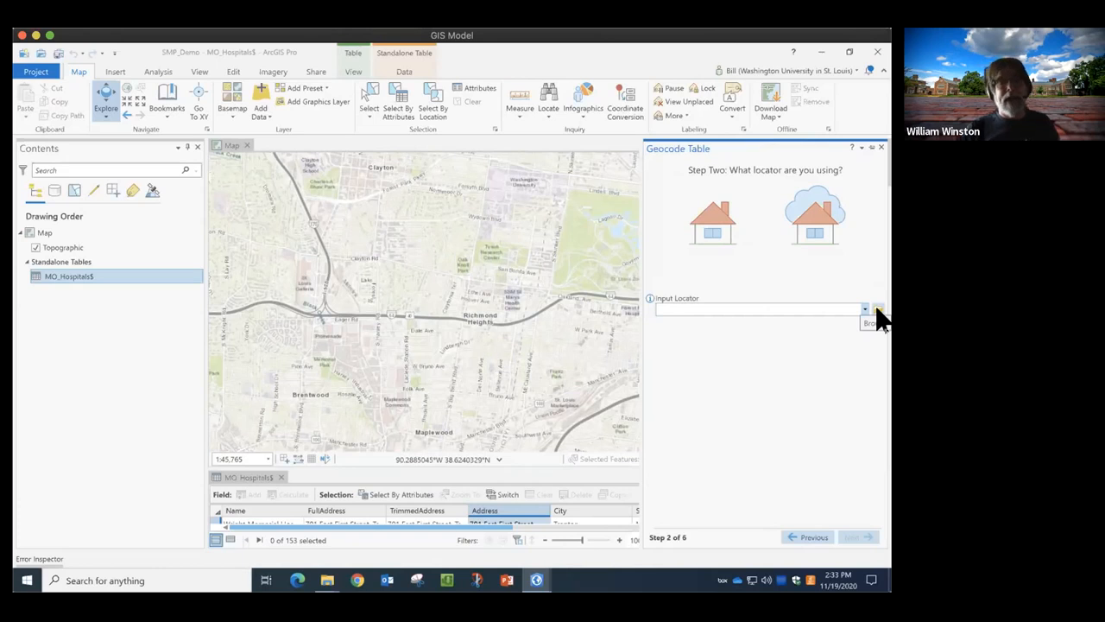
click(877, 311)
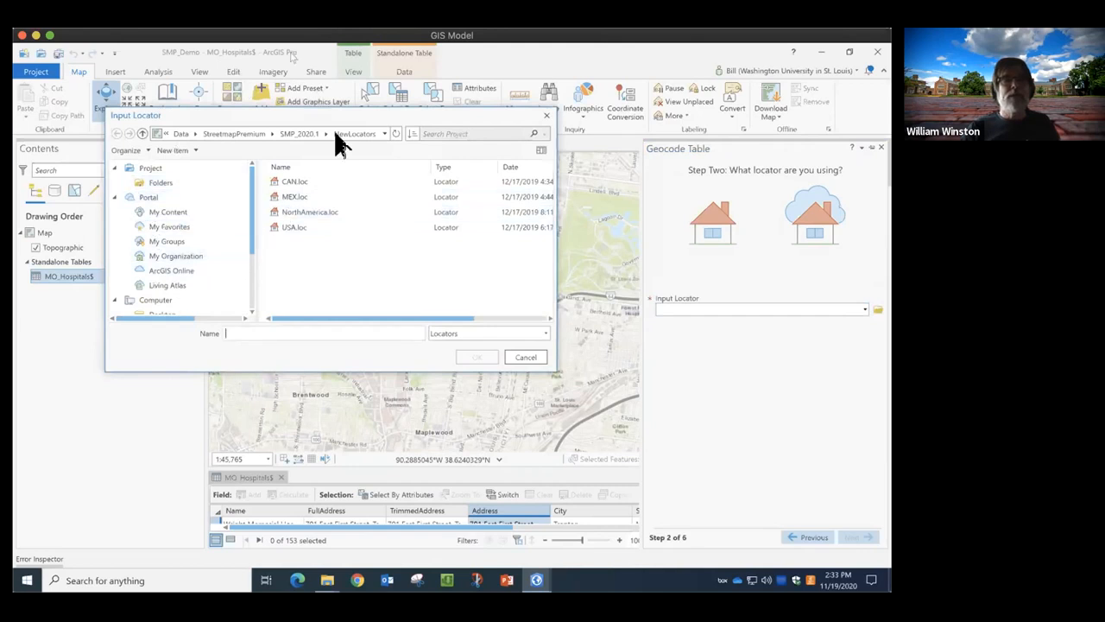
click(300, 212)
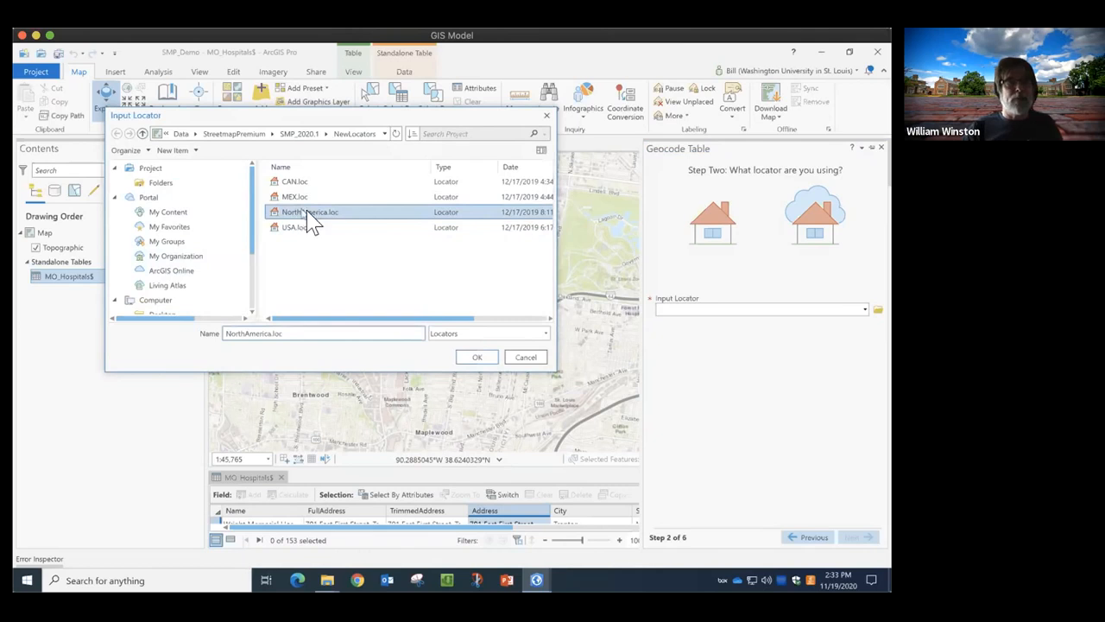
click(479, 356)
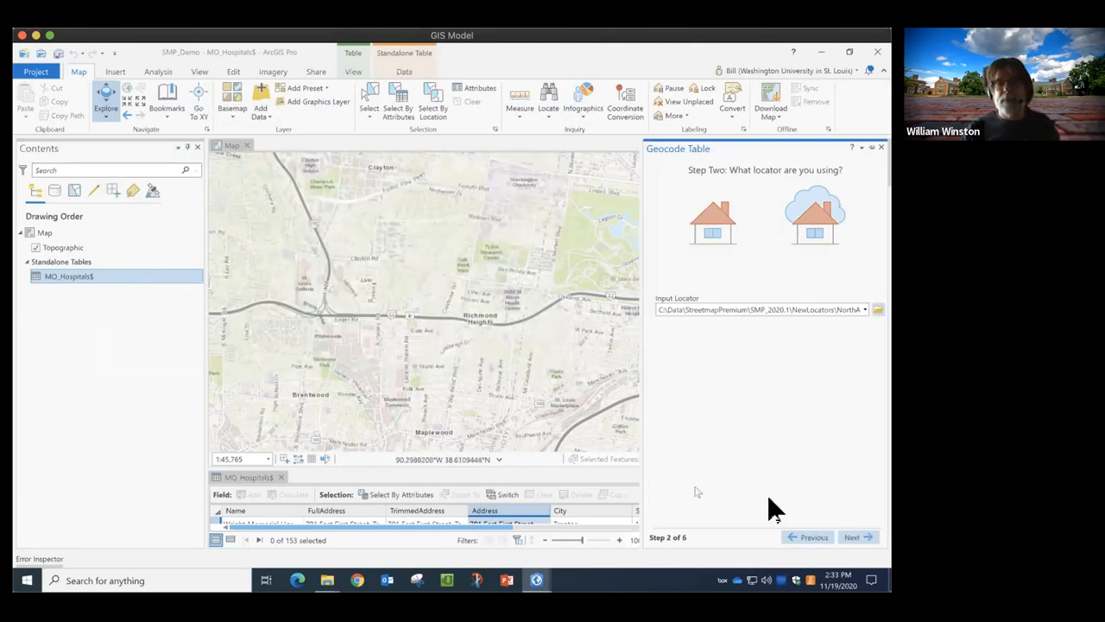
click(845, 536)
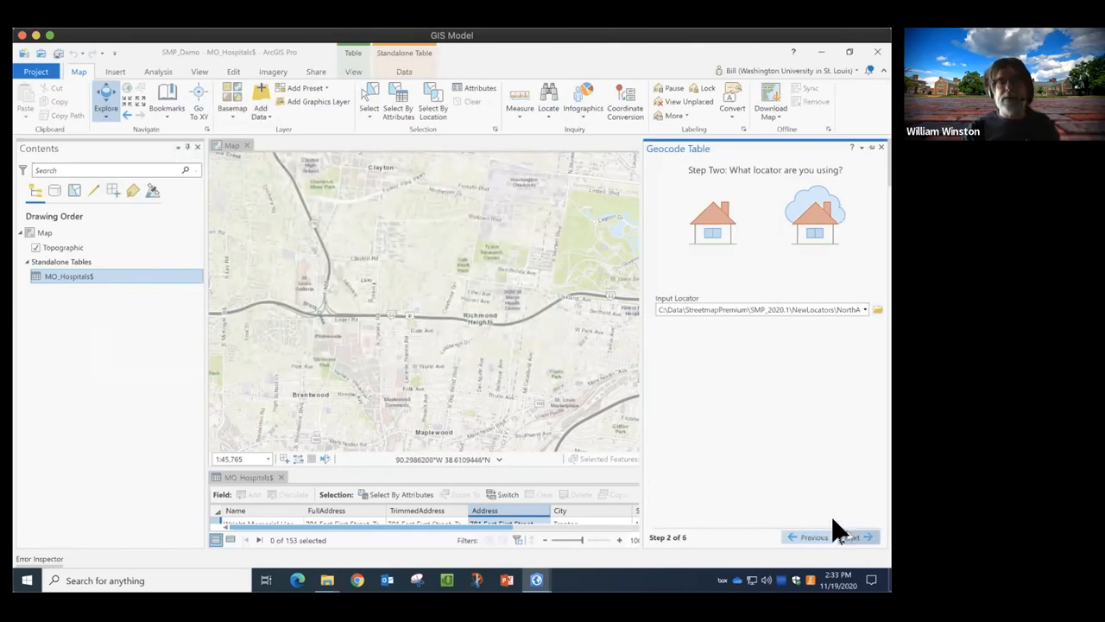
Map the locator's Address or Place field to the table's Address field and accept the City, State and ZIP mappings.
scroll(722, 370, down, 2)
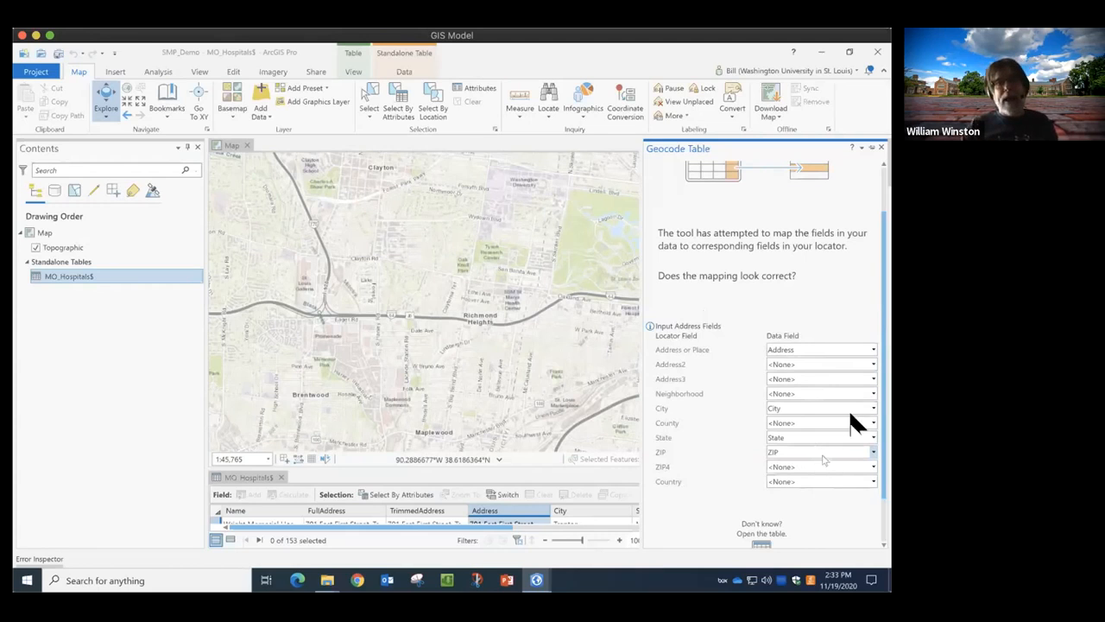
click(873, 354)
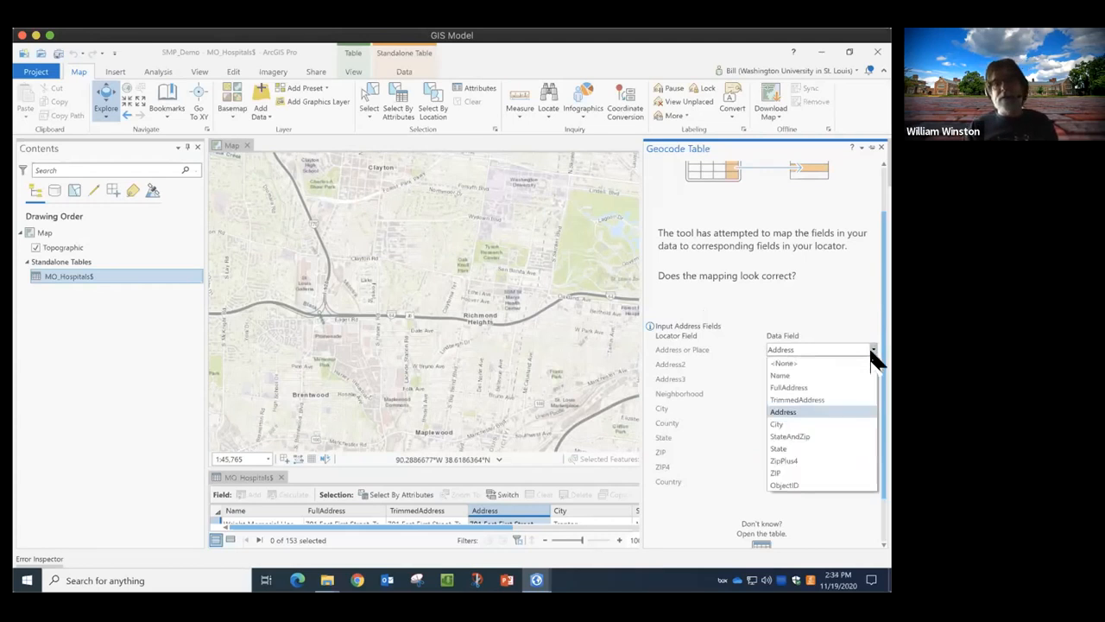
click(818, 412)
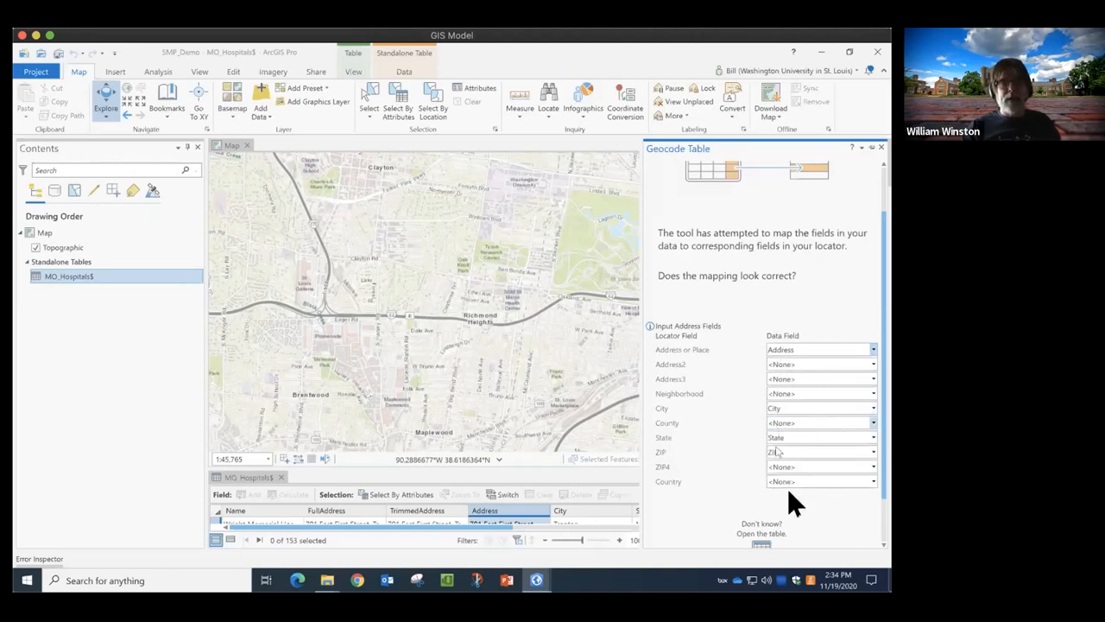
scroll(820, 527, down, 2)
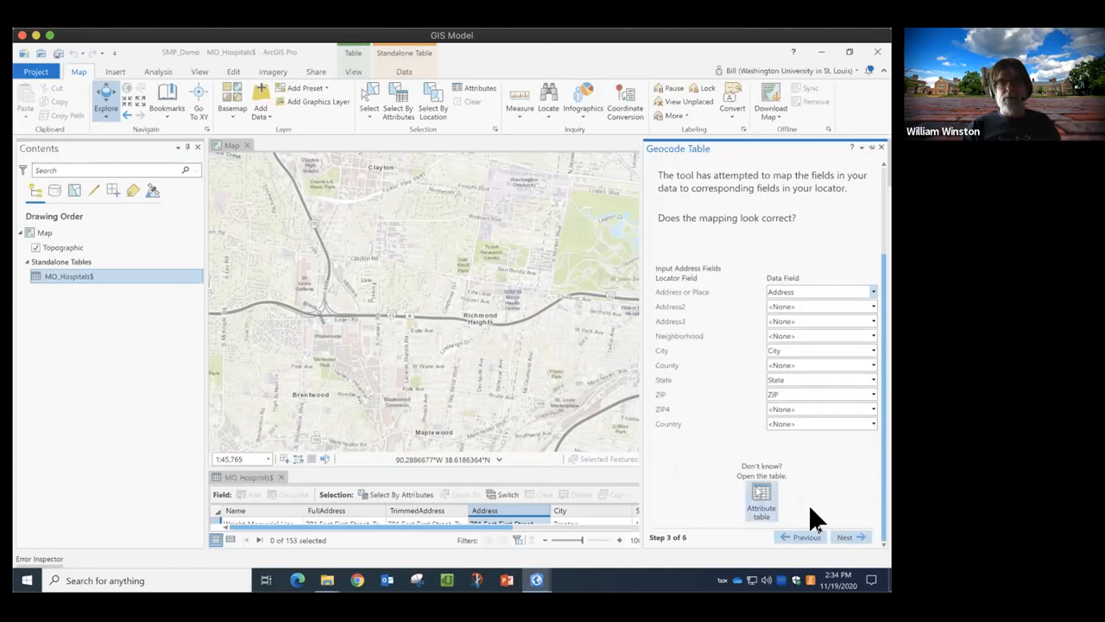
click(845, 537)
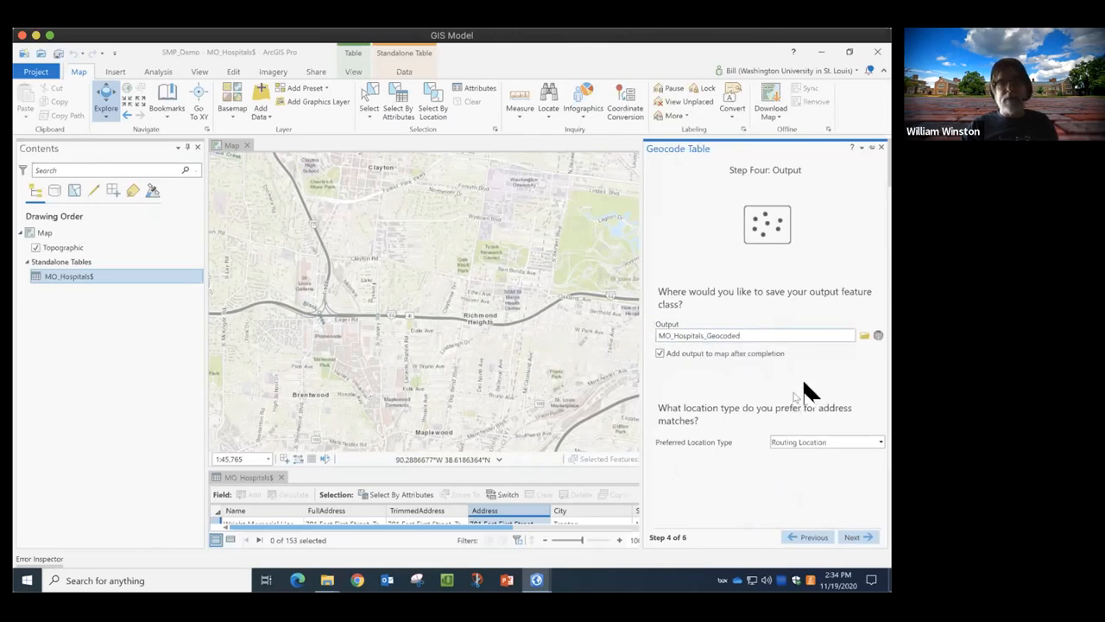
Check where the MO_Hospitals_Geocoded output can be saved among the project's databases, and leave the output location as it is.
click(865, 335)
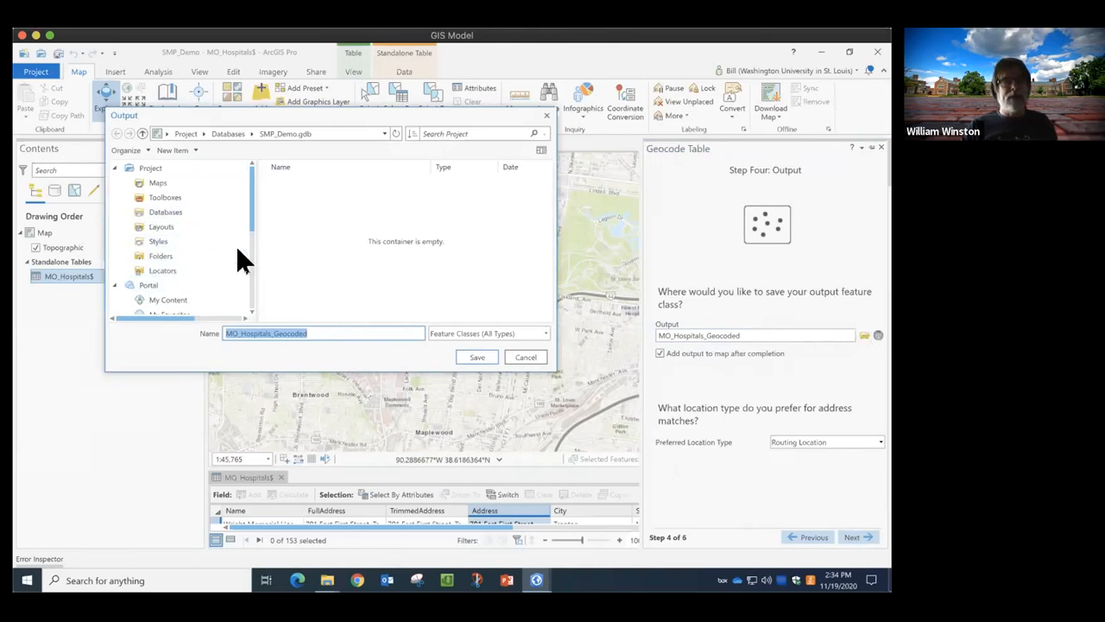
click(166, 212)
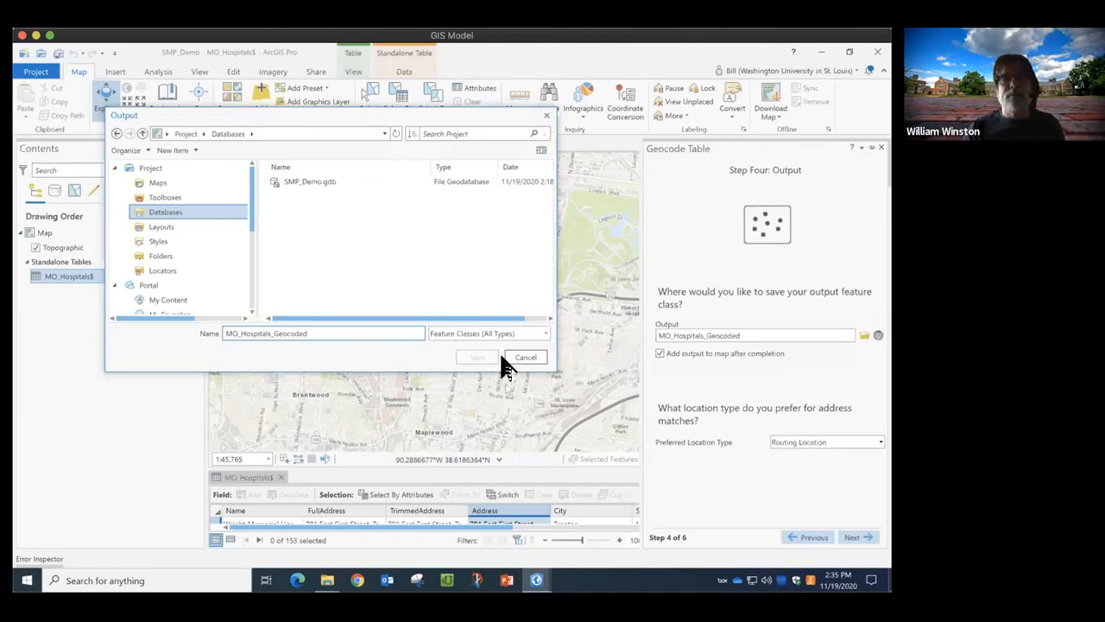
click(545, 115)
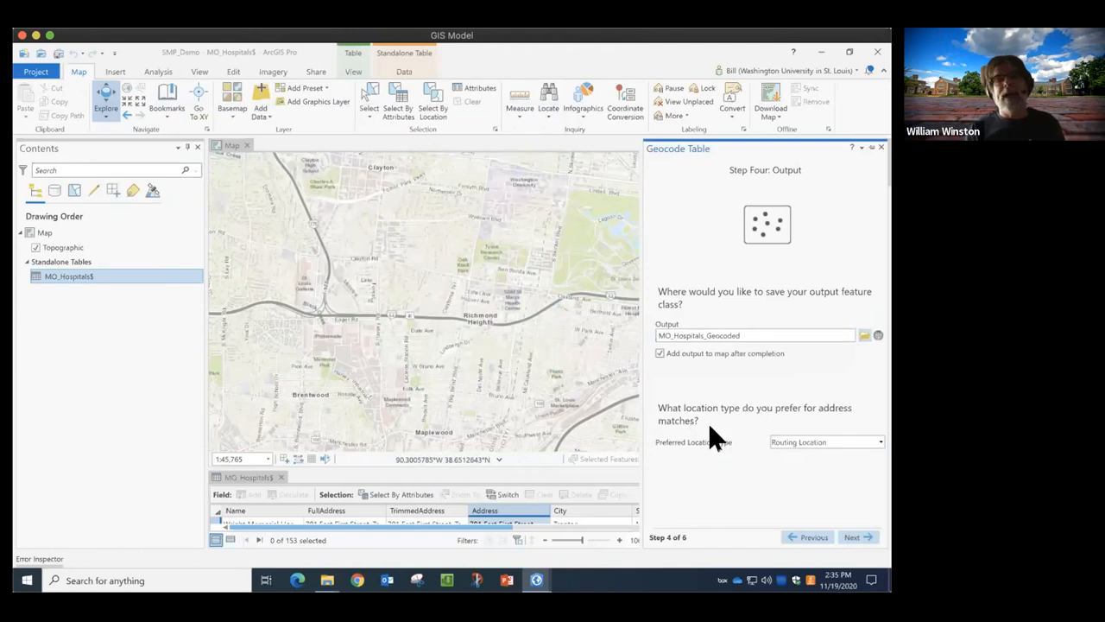
Keep Routing Location as the preferred location type for address matches and continue to the country limit.
click(881, 445)
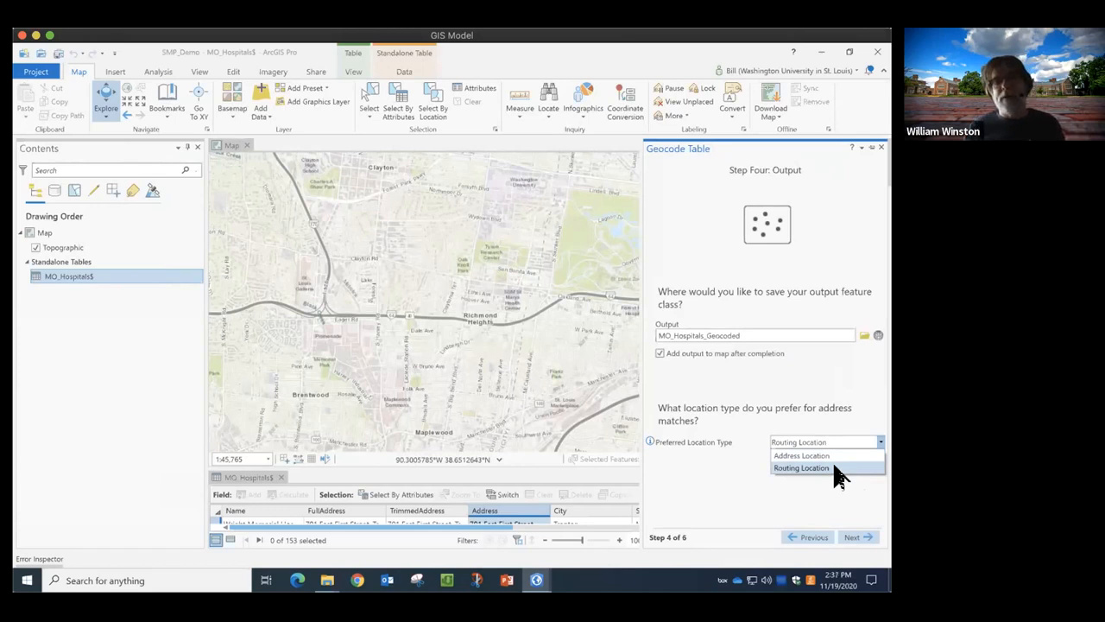
click(836, 471)
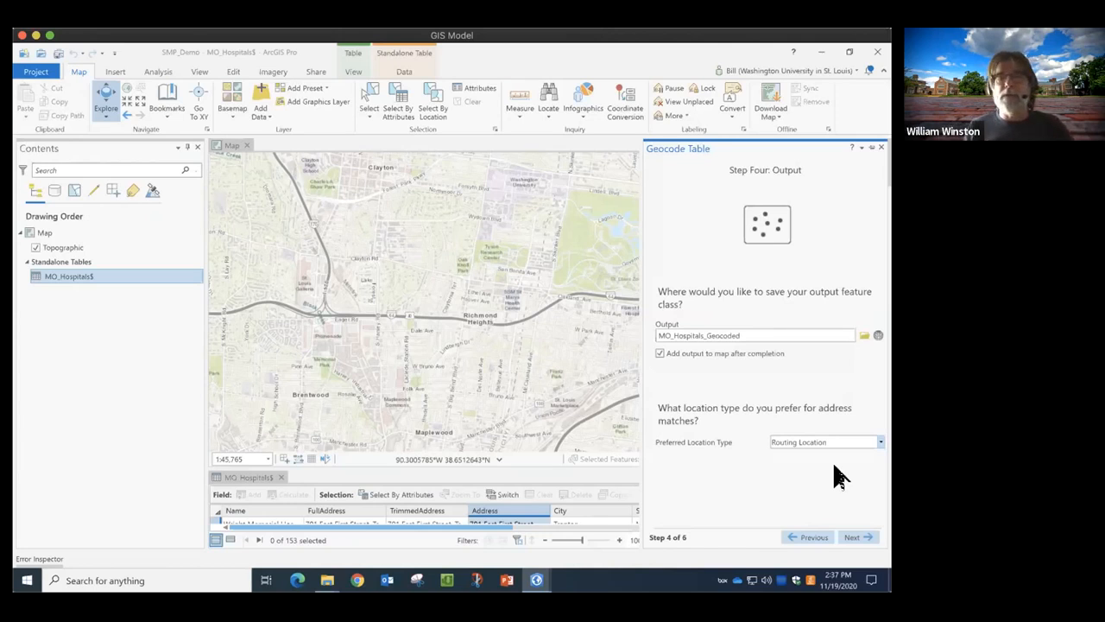
click(854, 536)
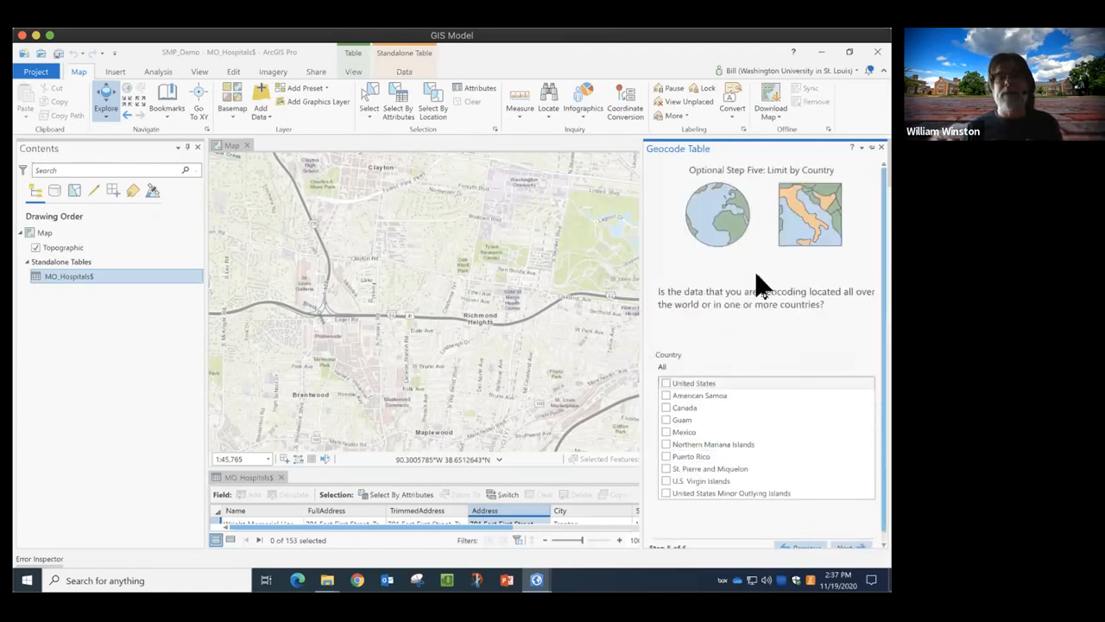
Limit the geocoding to the United States.
scroll(744, 316, down, 1)
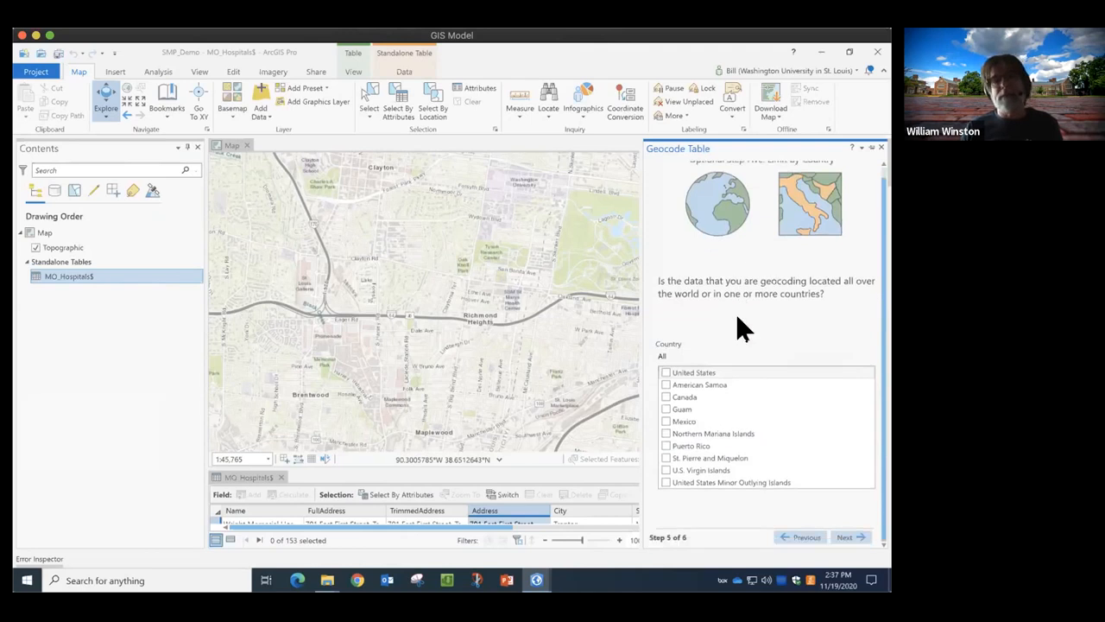
scroll(741, 324, up, 1)
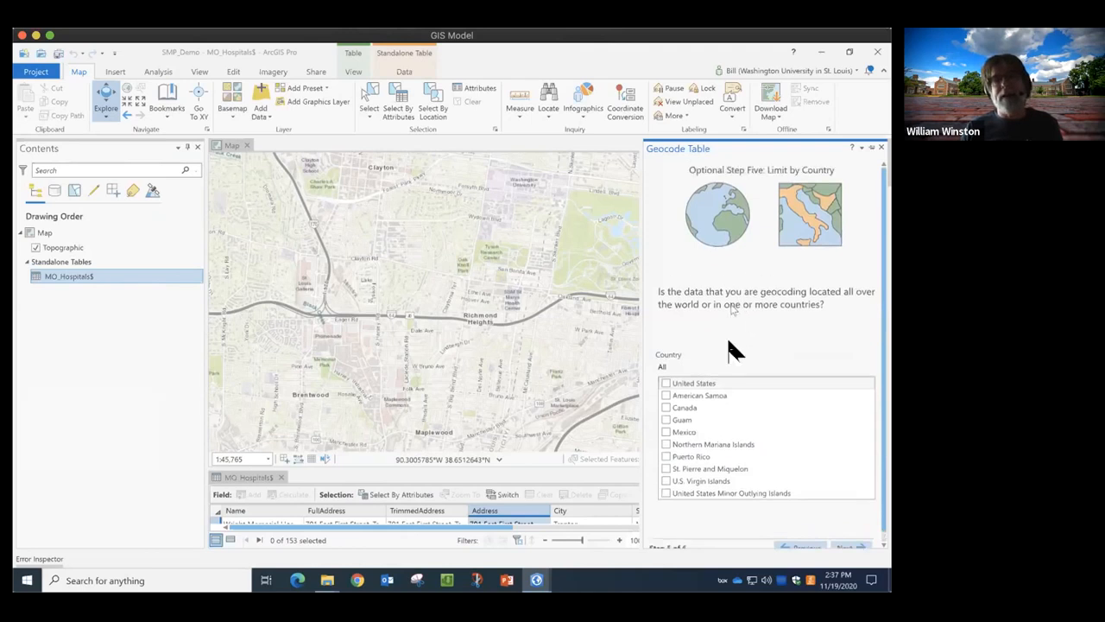
click(666, 383)
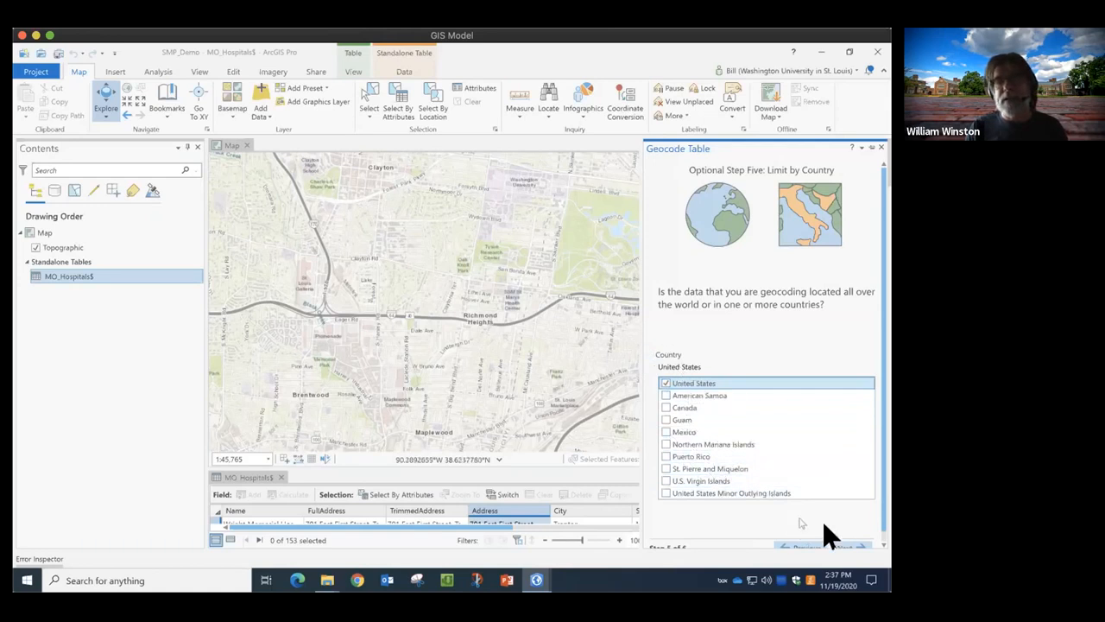
Look through the Address and Populated Place subtypes, and limit the geocoding to the whole Address category.
click(847, 541)
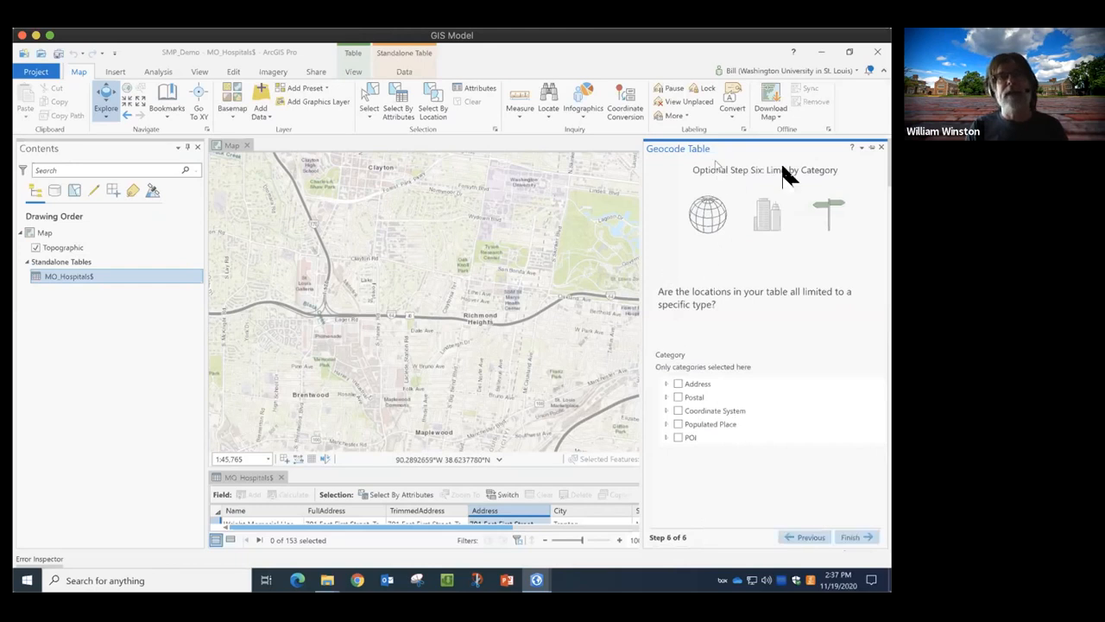
click(665, 384)
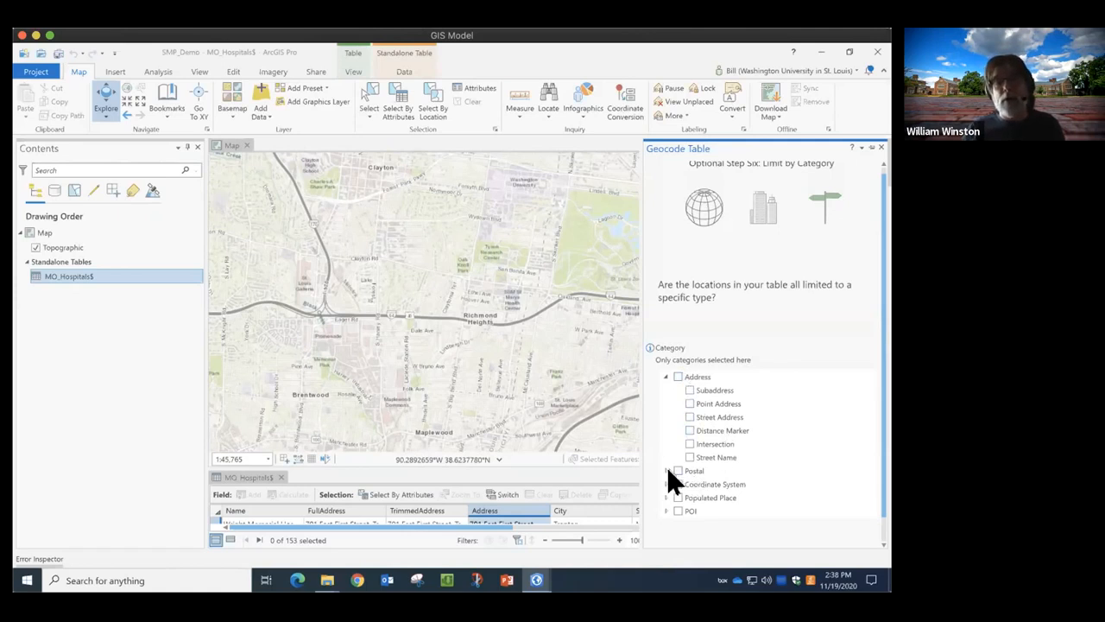
click(666, 498)
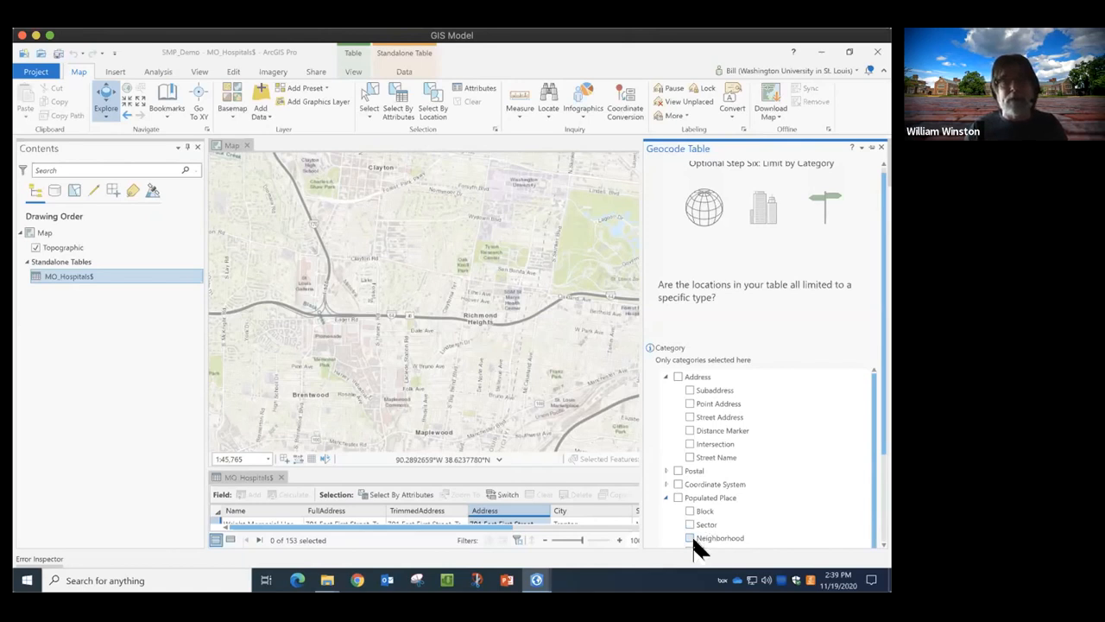
click(666, 499)
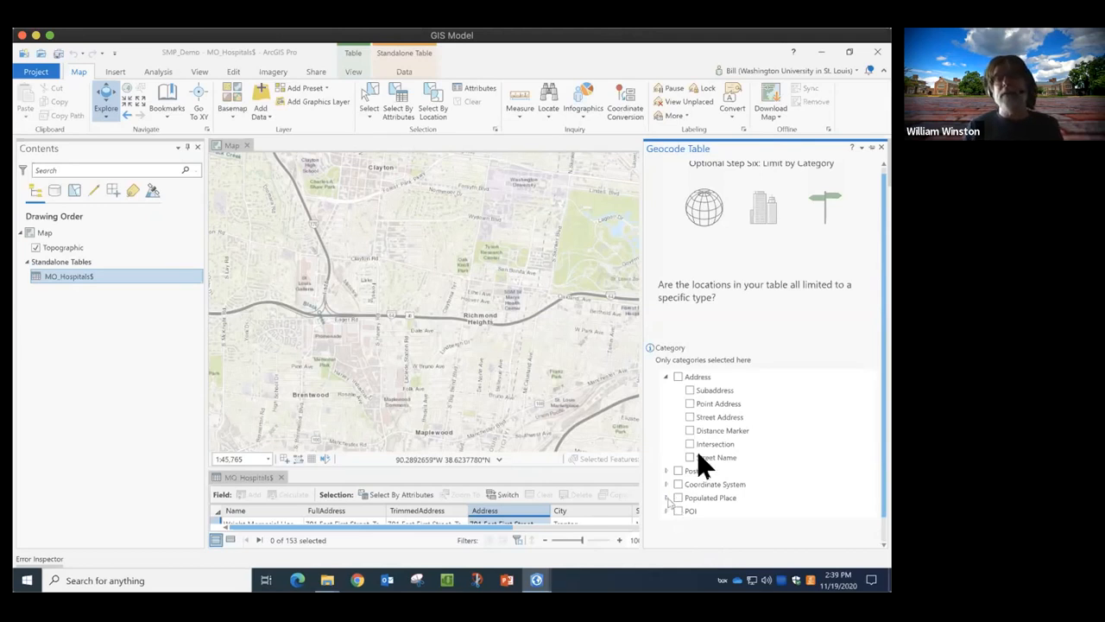
click(677, 377)
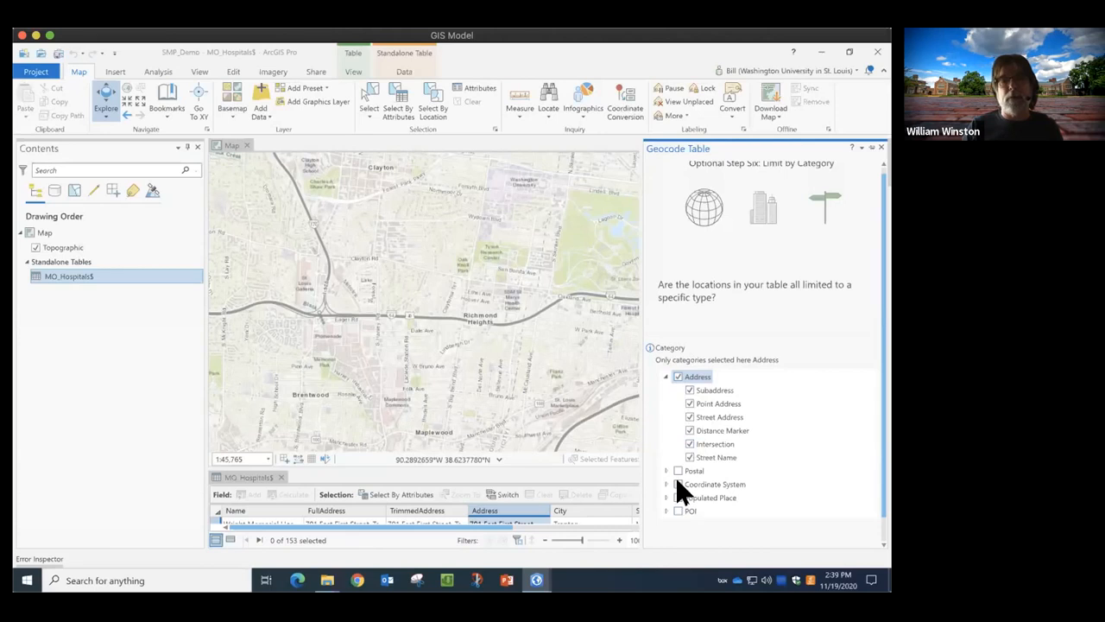
click(666, 375)
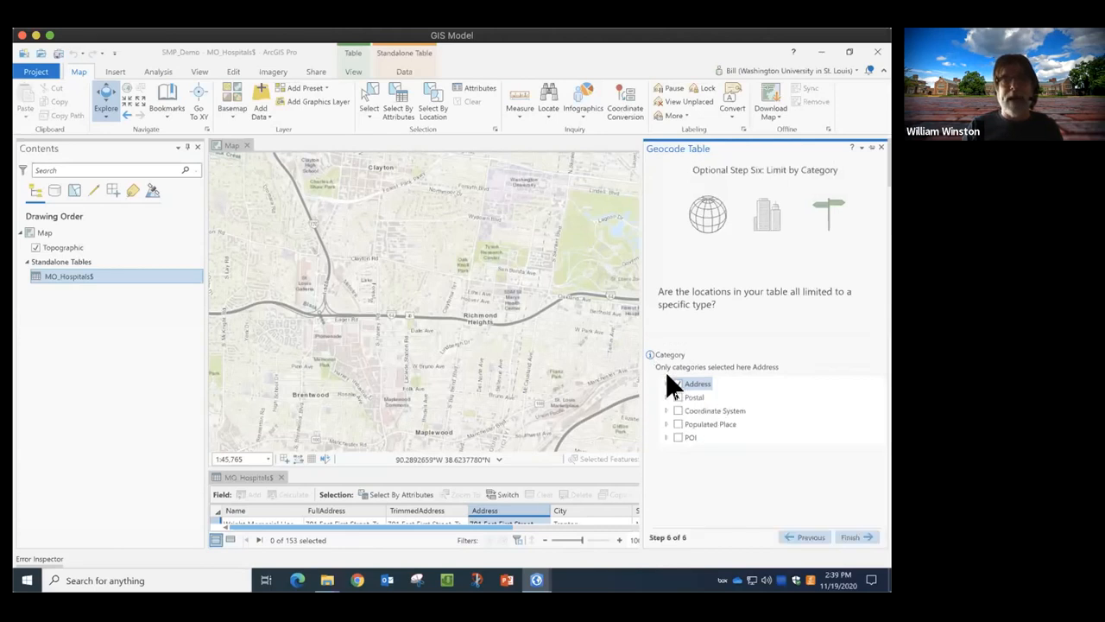
Finish the guided workflow, run the geocoding of the hospitals table with the reviewed settings, and decline the rematch process.
click(851, 537)
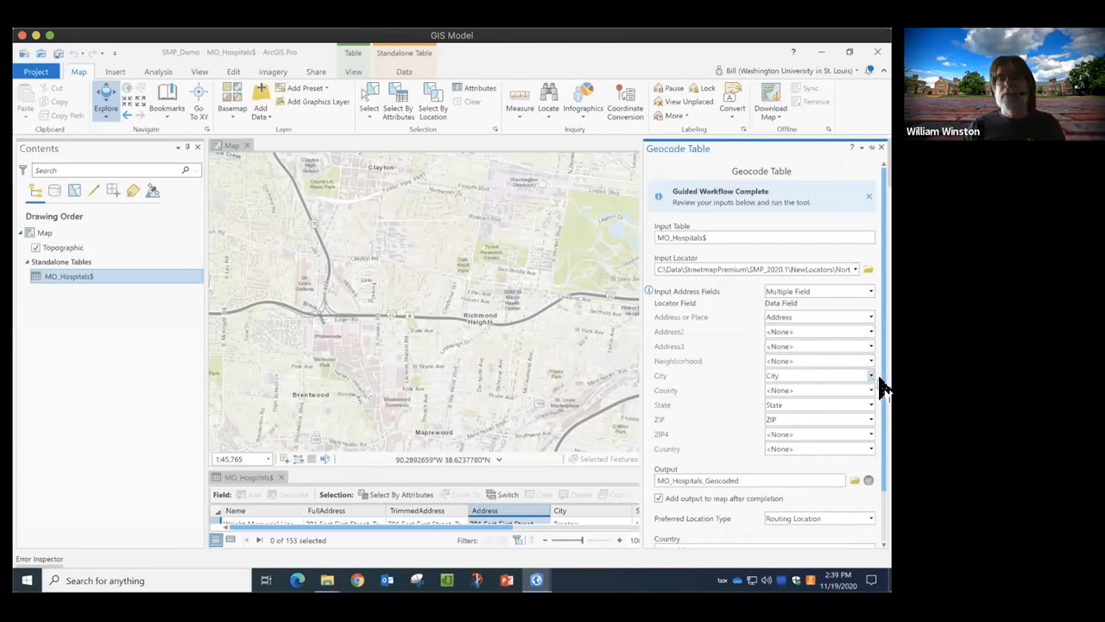
drag(881, 388, 881, 473)
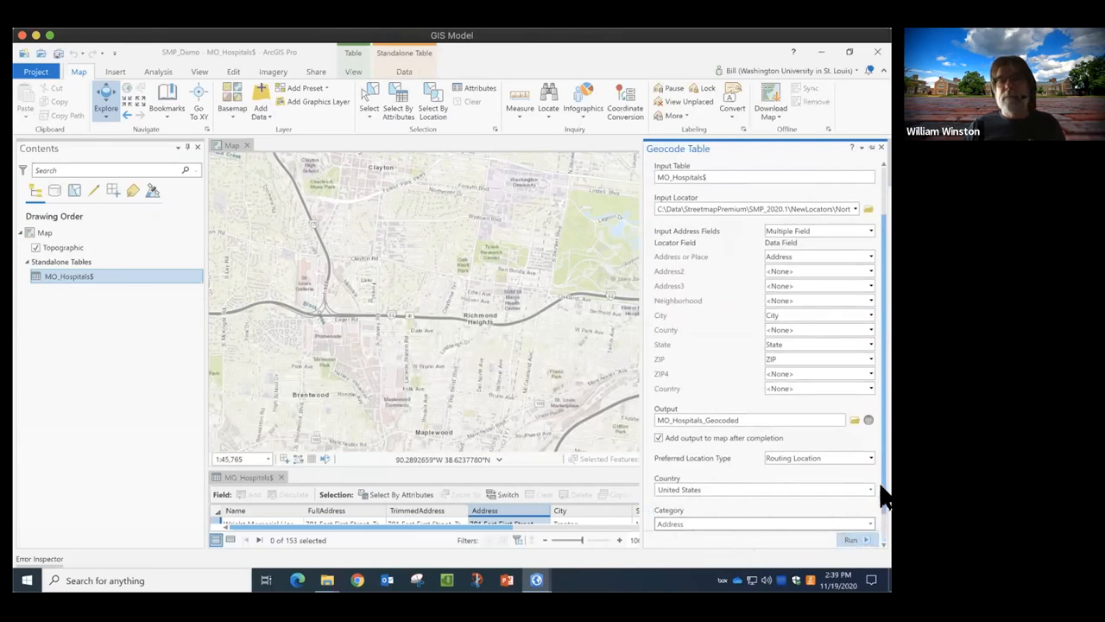
click(851, 540)
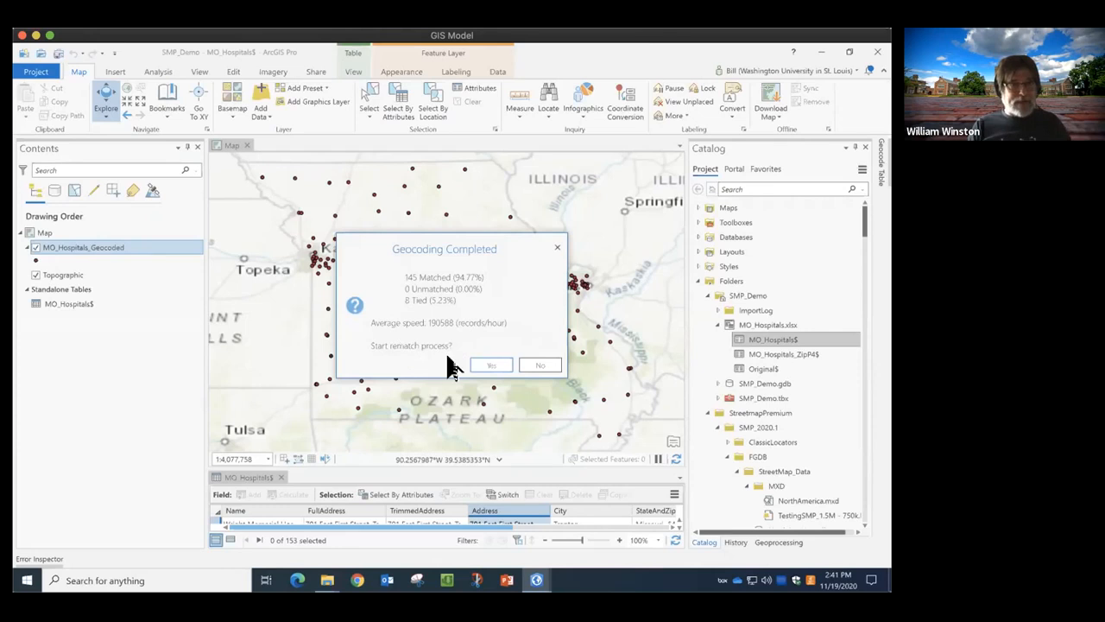
click(535, 361)
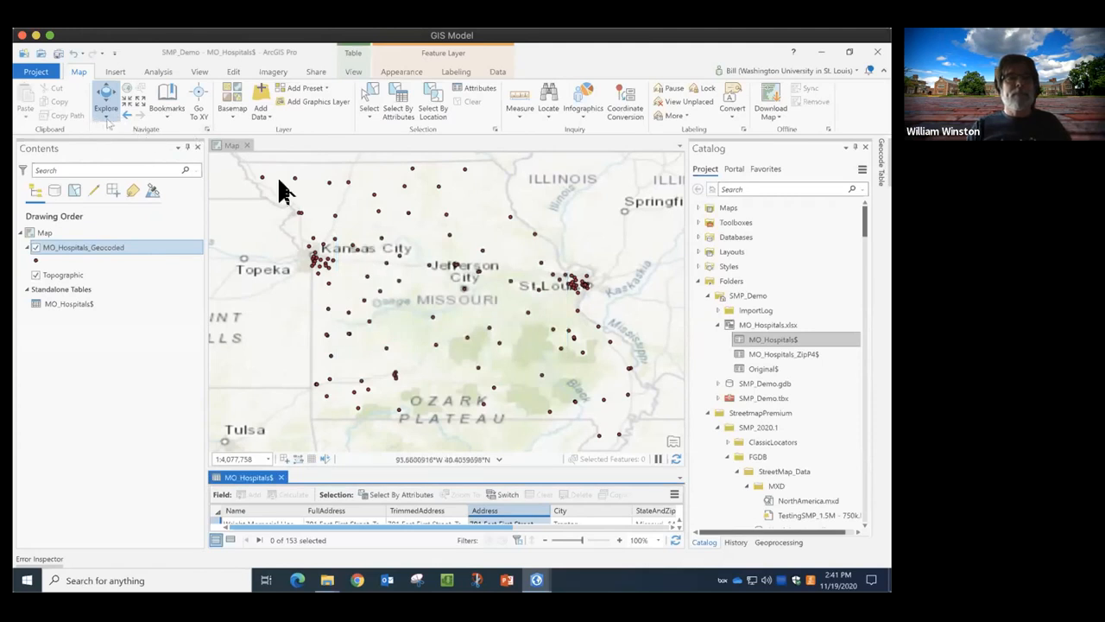
Enlarge the point symbol of the MO_Hospitals_Geocoded layer to 10 pt.
drag(554, 259, 589, 304)
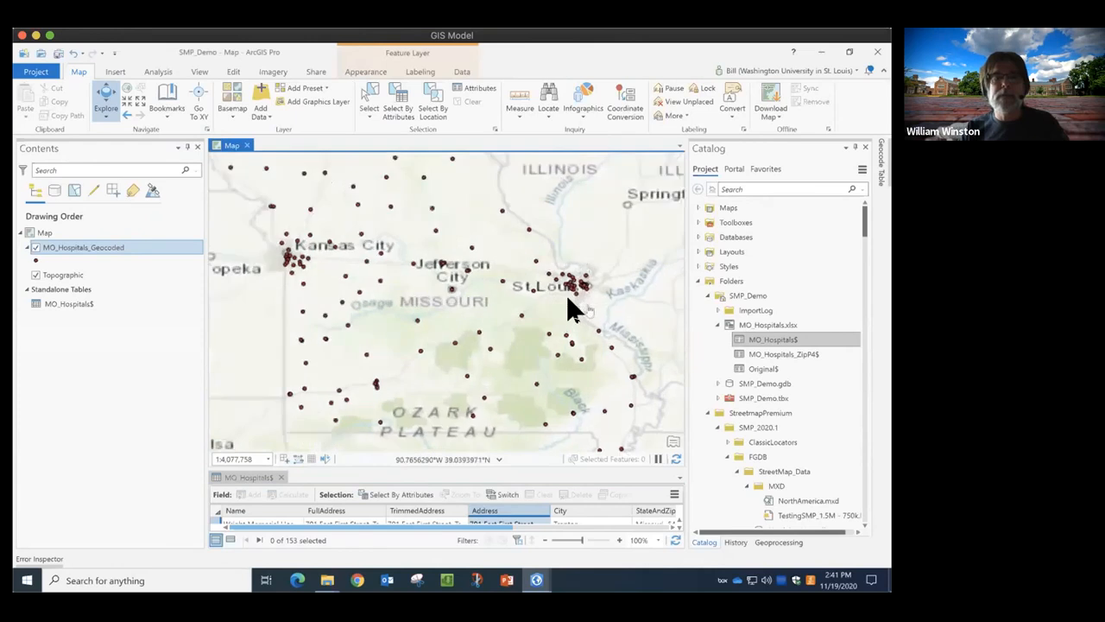
drag(480, 285, 553, 346)
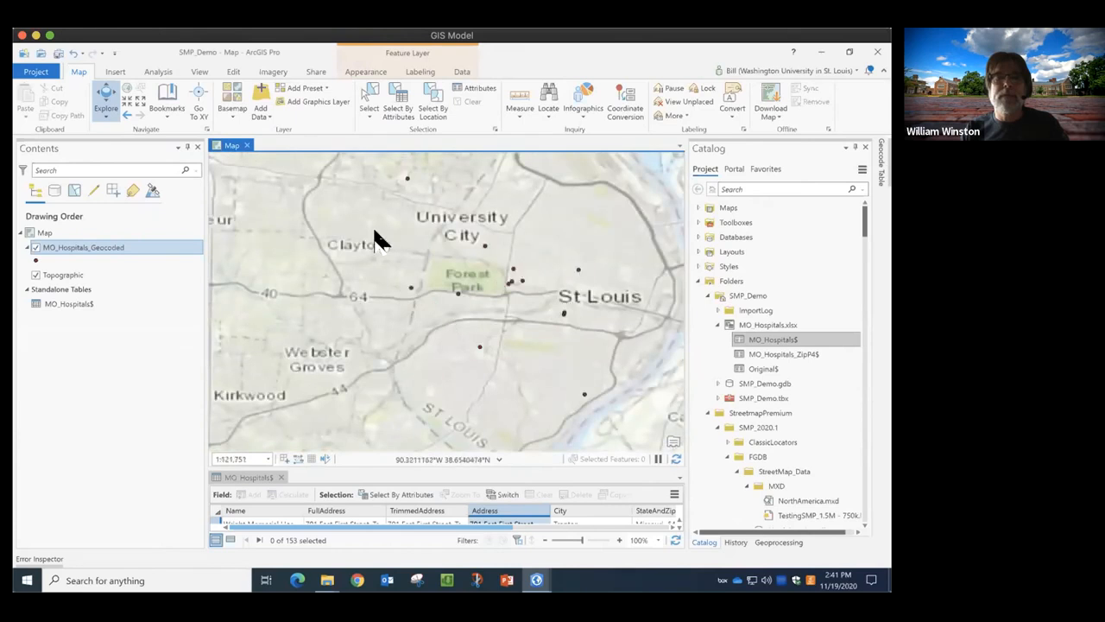
drag(381, 231, 533, 328)
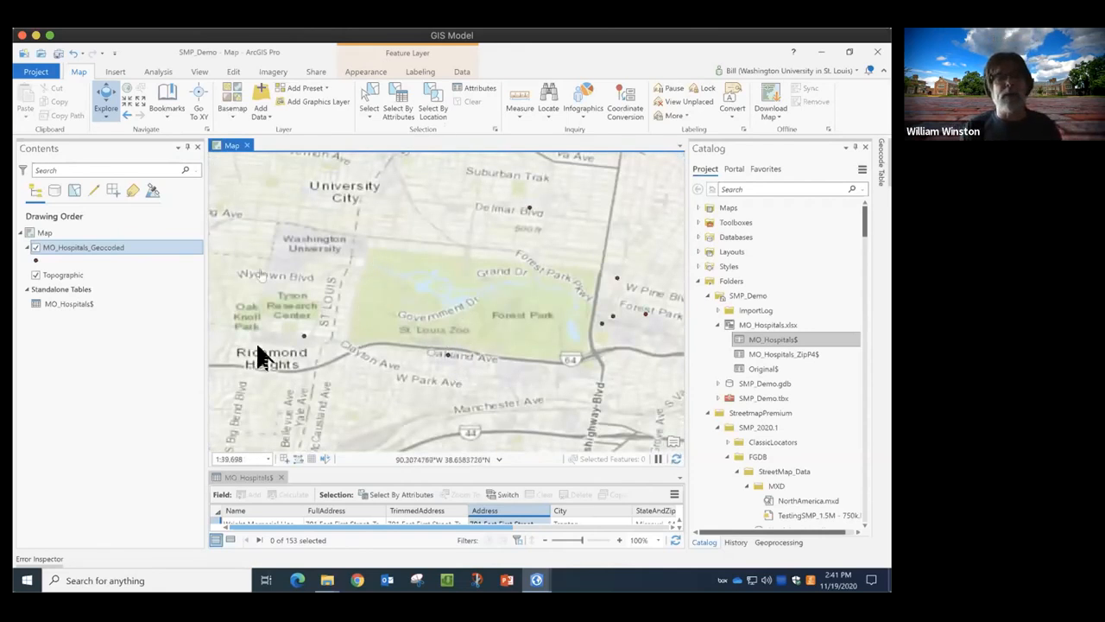
click(32, 256)
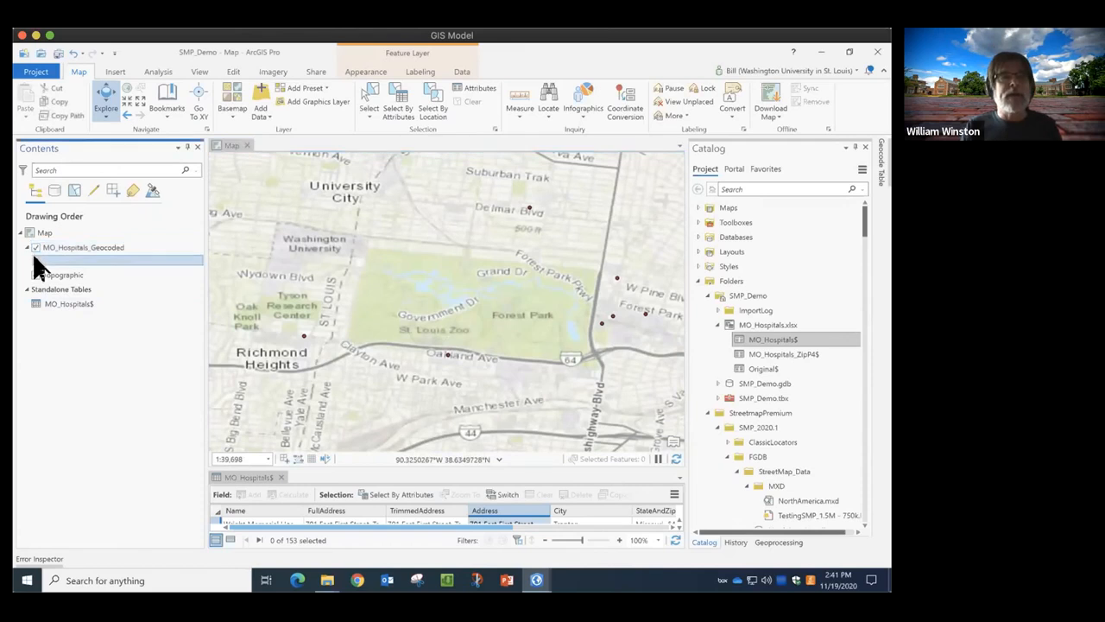
click(39, 259)
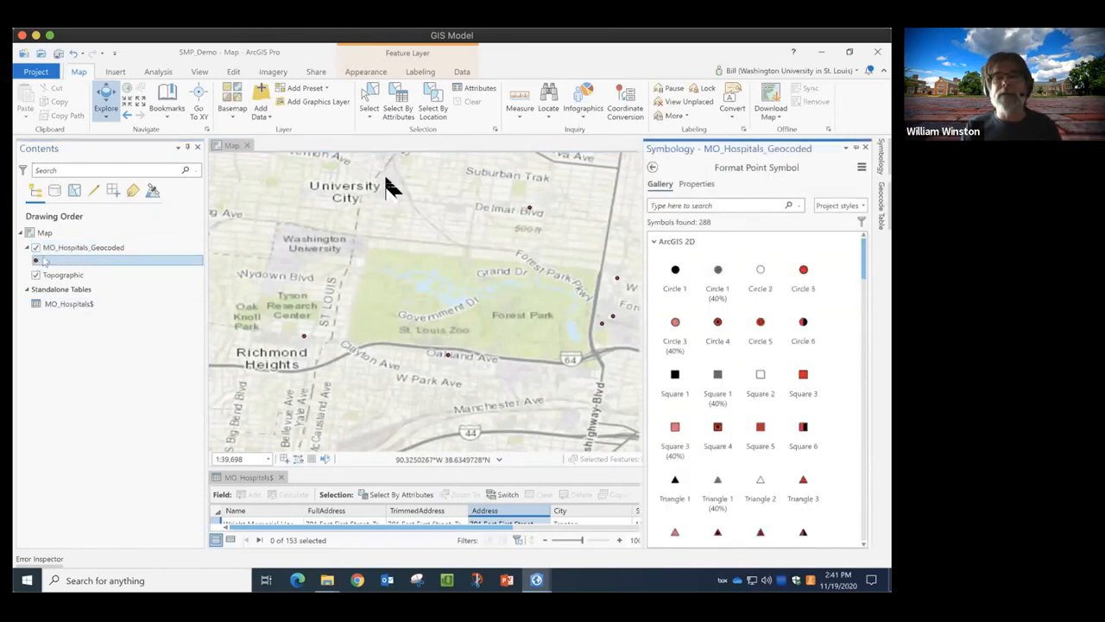
click(697, 184)
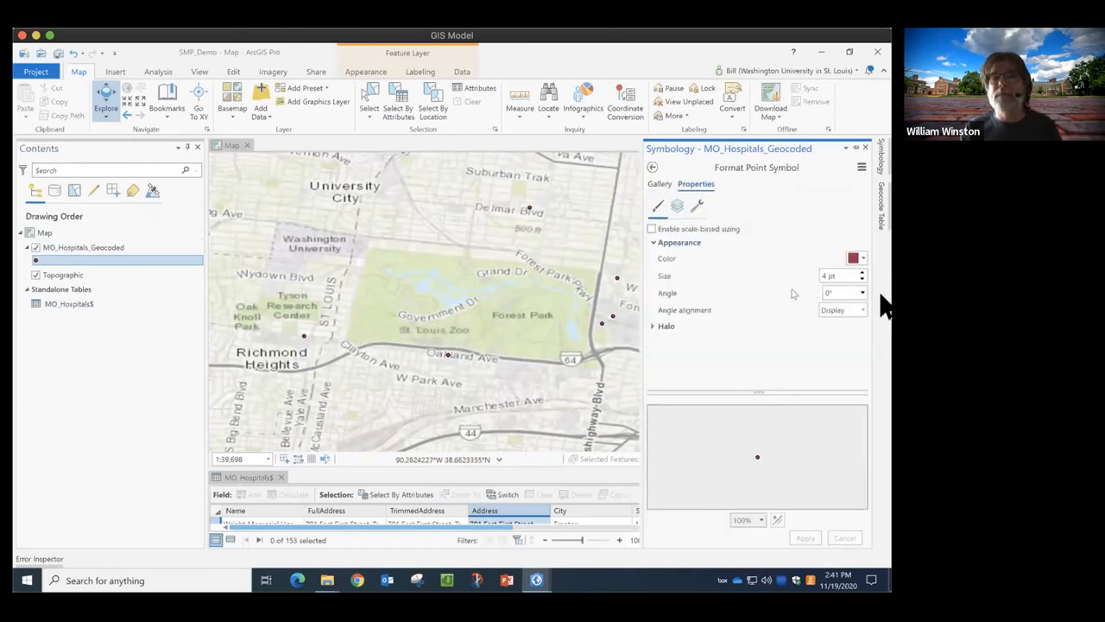
click(860, 271)
click(861, 271)
click(861, 271)
click(861, 271)
click(804, 537)
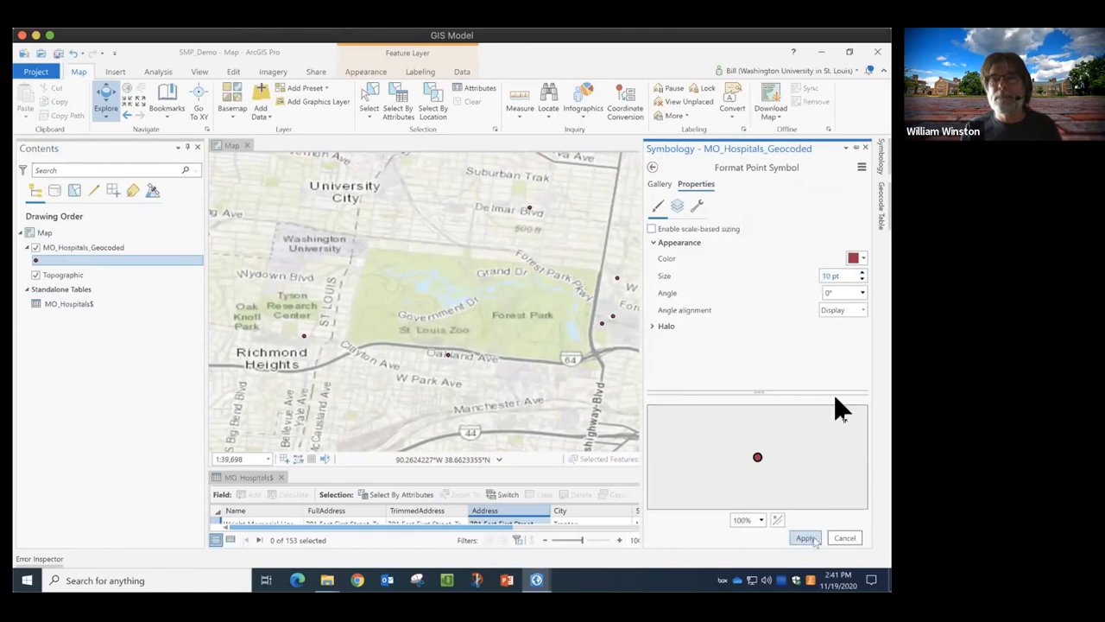
click(866, 148)
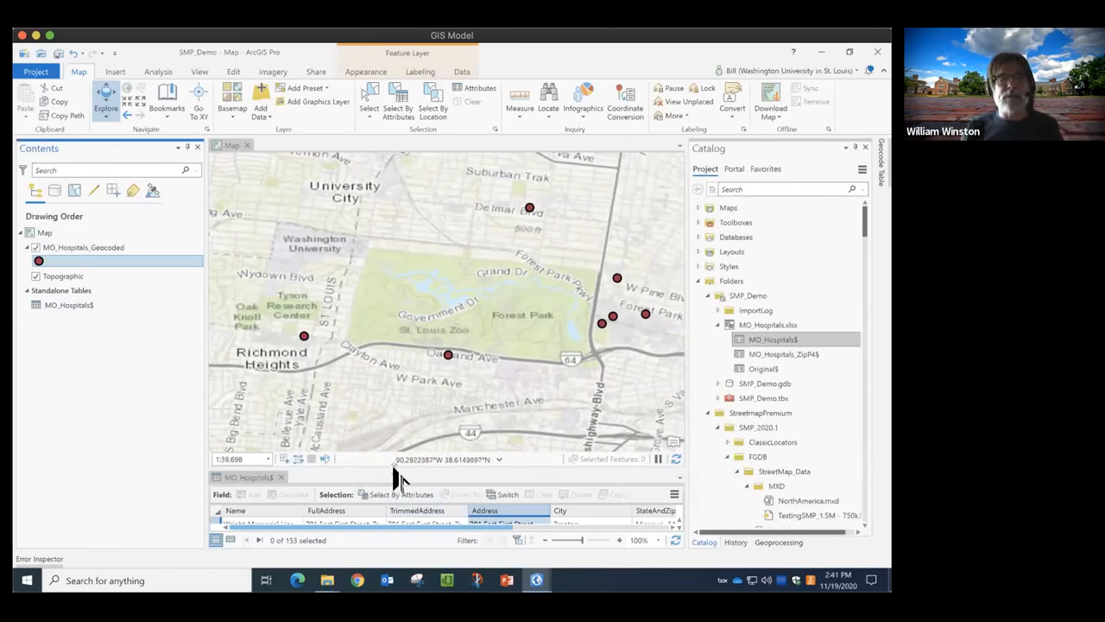
Enlarge the table view and look through the fields of the original MO_Hospitals$ table.
drag(397, 390, 394, 378)
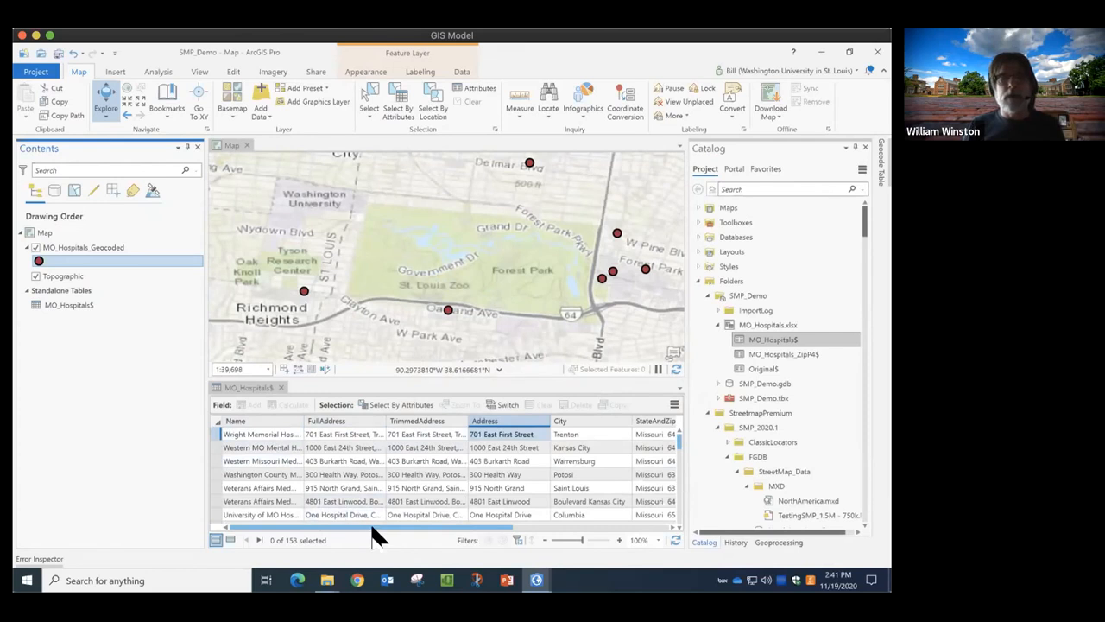
drag(374, 529, 582, 531)
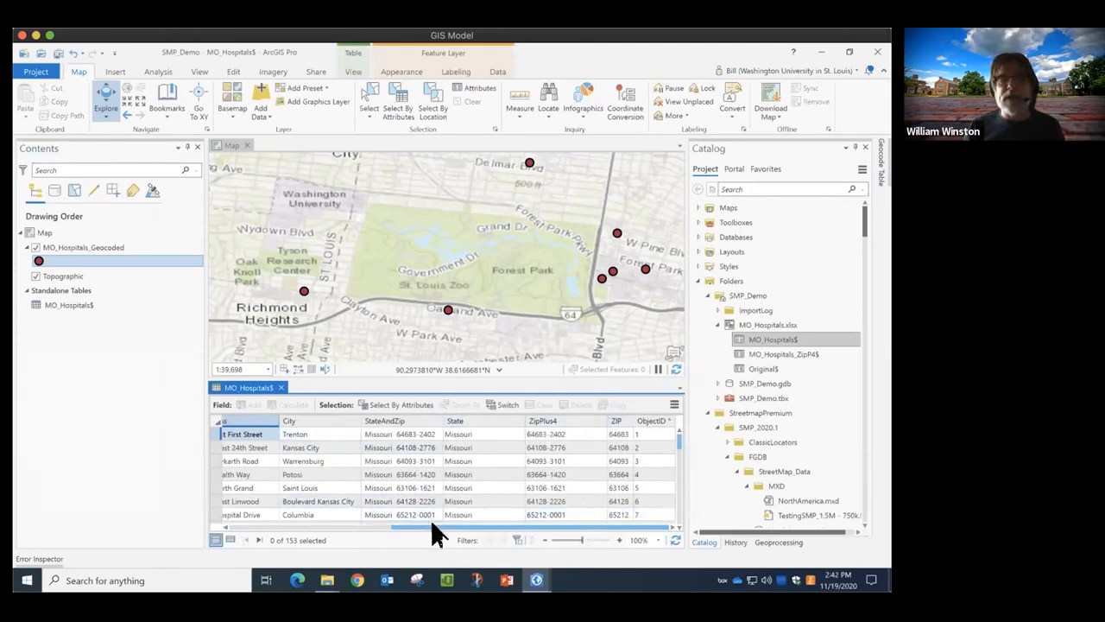
drag(434, 524, 243, 528)
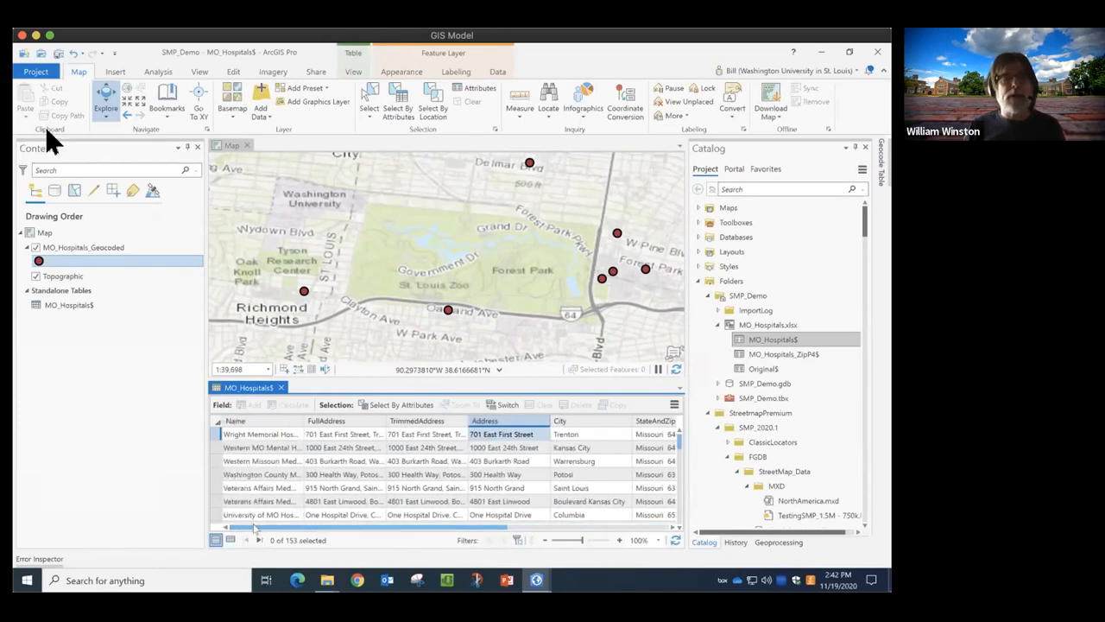
Open the attribute table of MO_Hospitals_Geocoded and examine the original hospital fields and address input fields it carries.
right_click(76, 246)
click(123, 231)
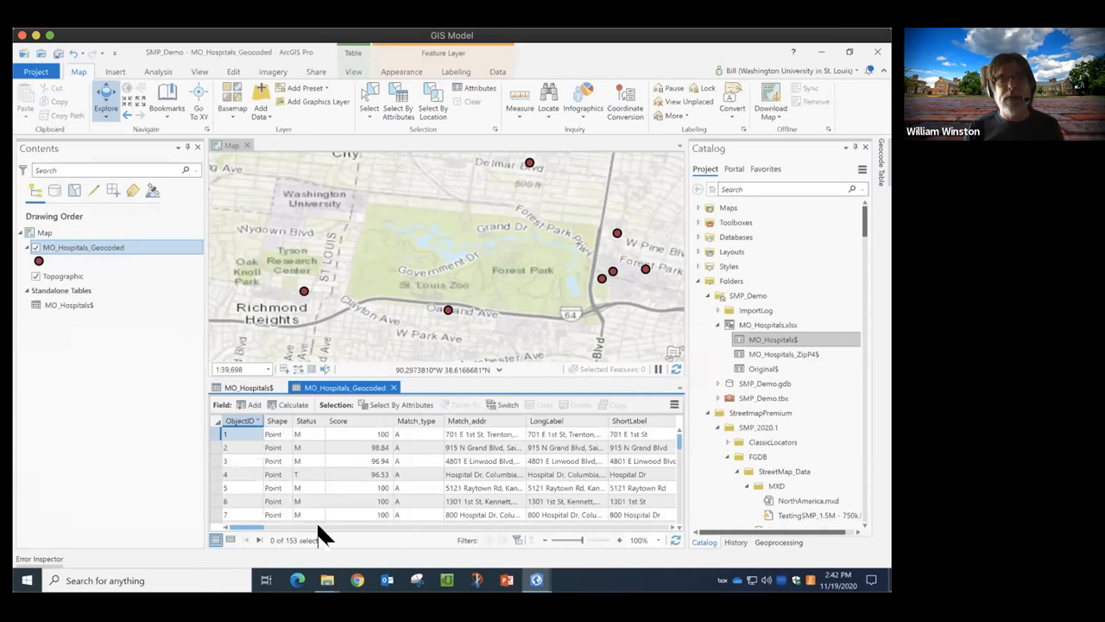
click(268, 527)
drag(282, 529, 663, 524)
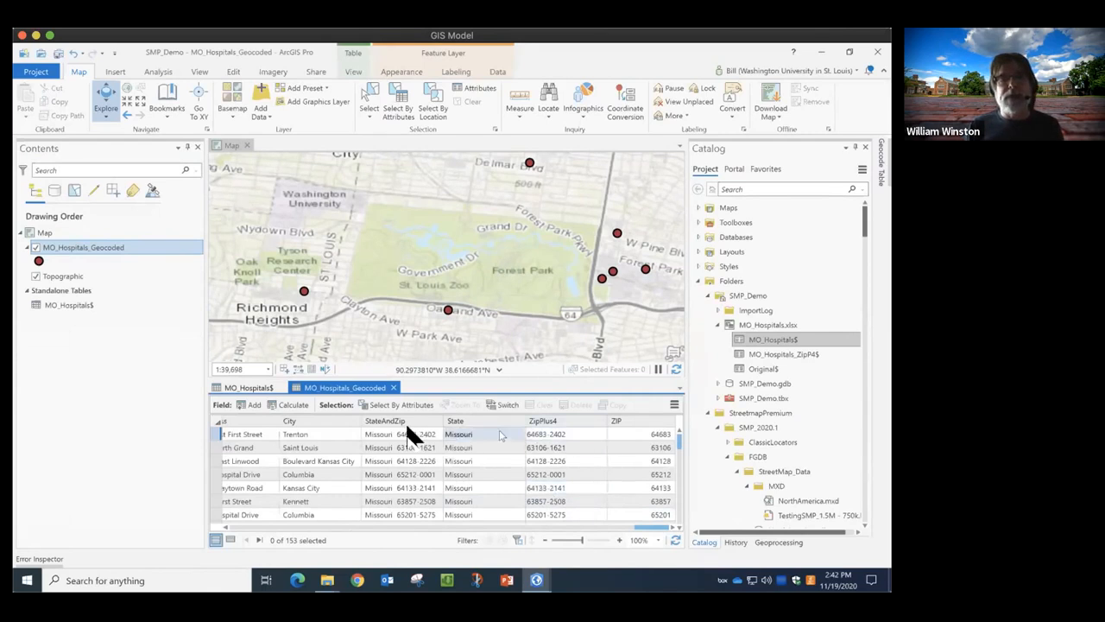
click(550, 527)
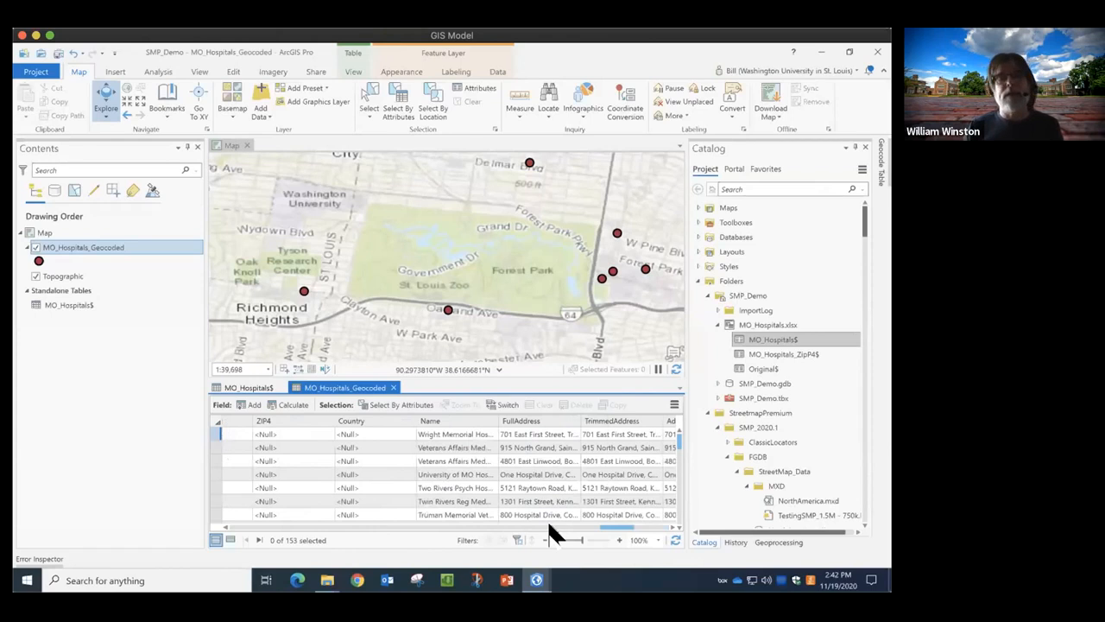
click(466, 526)
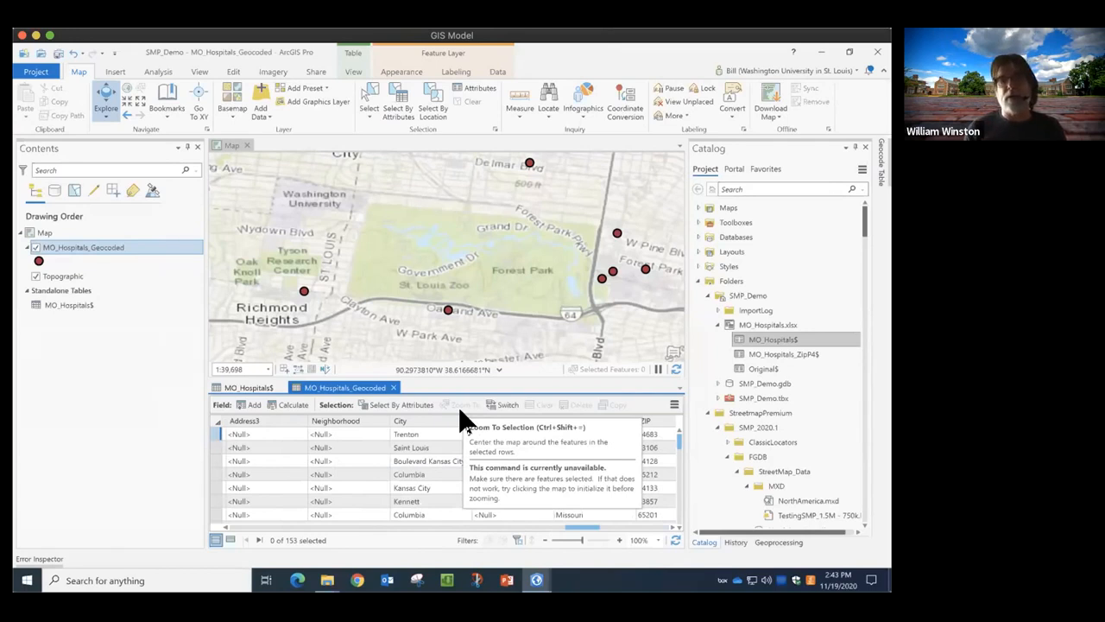
Review the Status, Score and Match_type values of the geocoded hospital records.
drag(574, 525, 235, 526)
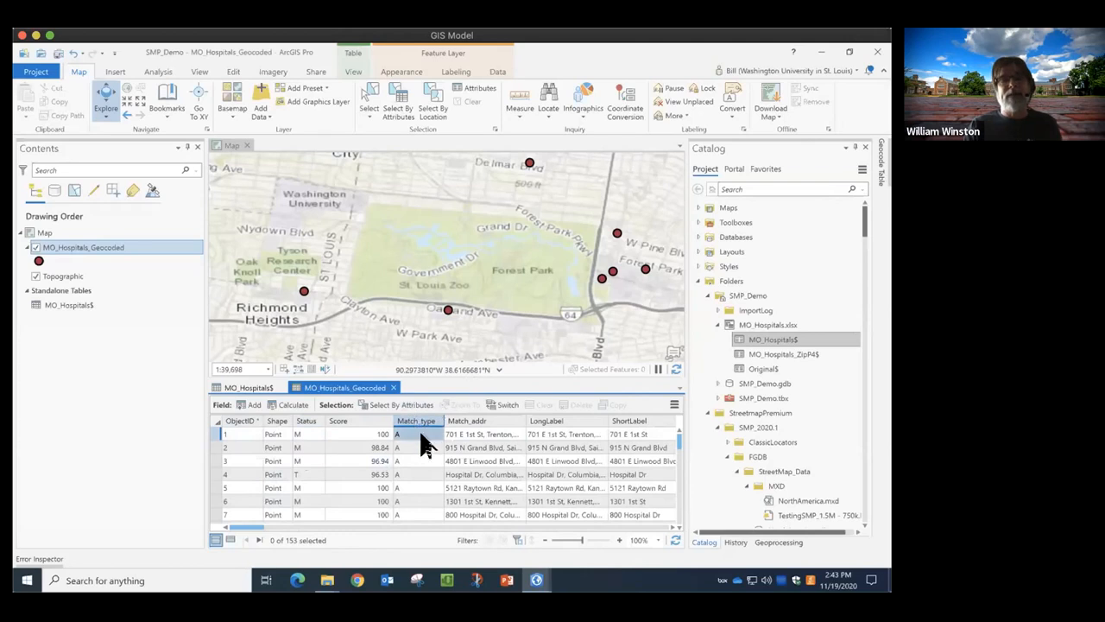
scroll(423, 466, down, 3)
scroll(422, 482, down, 6)
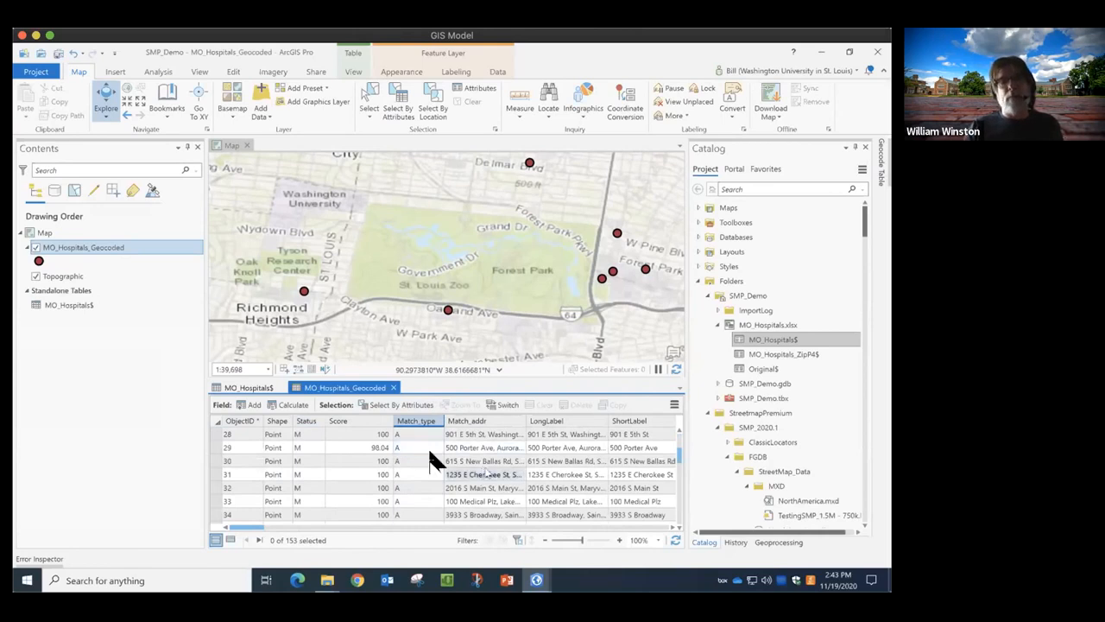
scroll(410, 425, up, 9)
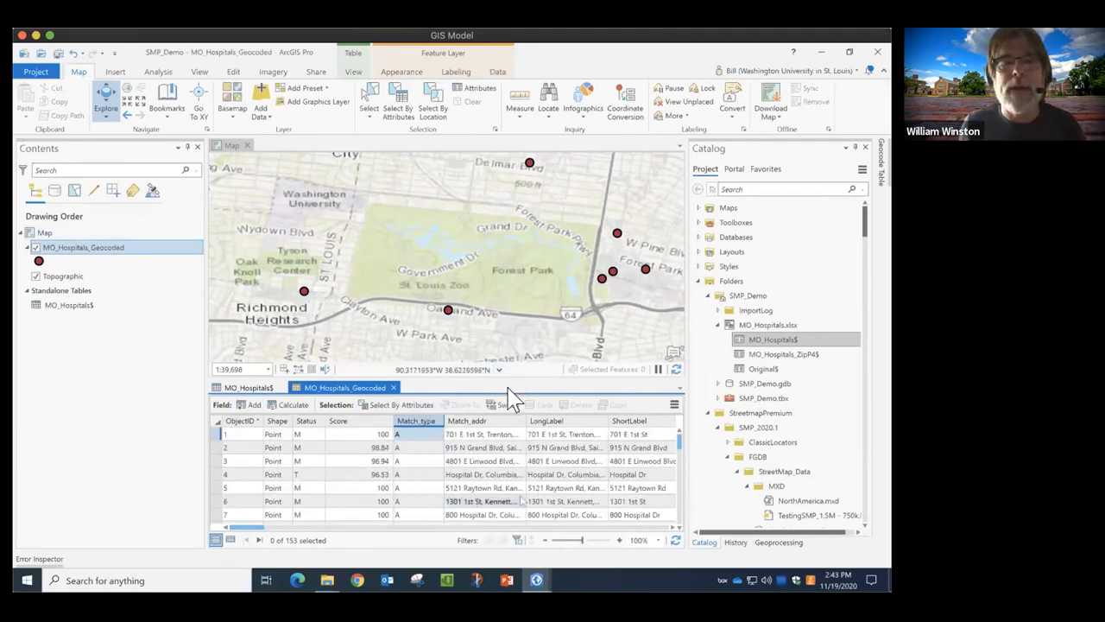
Save the current map extent as a bookmark named "Forest PArk", and zoom the map to the MO_Hospitals_Geocoded layer.
click(167, 108)
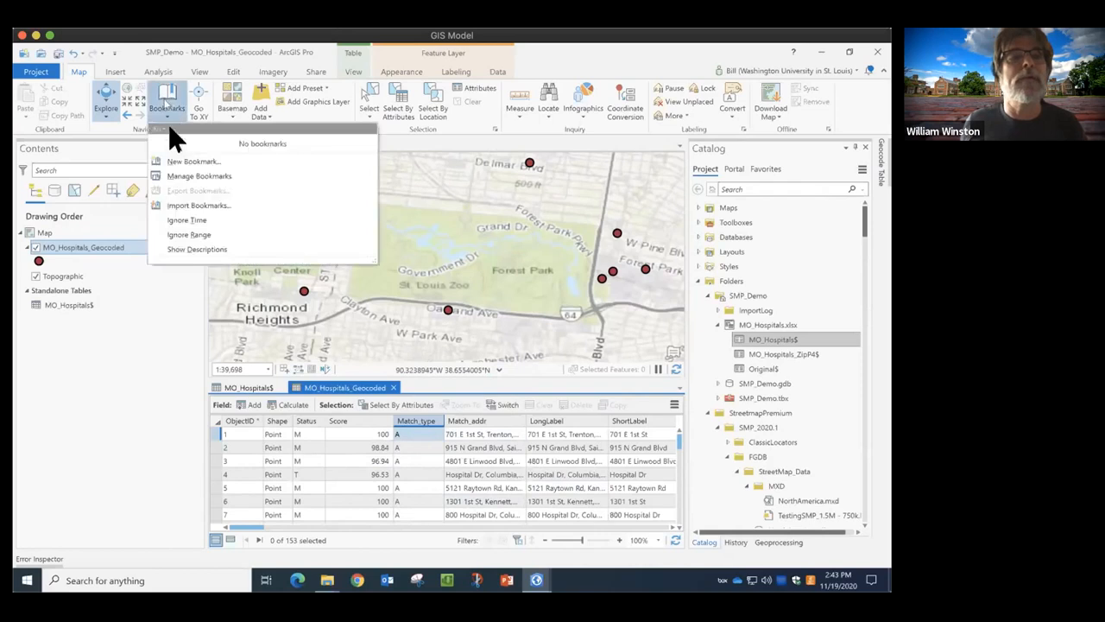
click(192, 162)
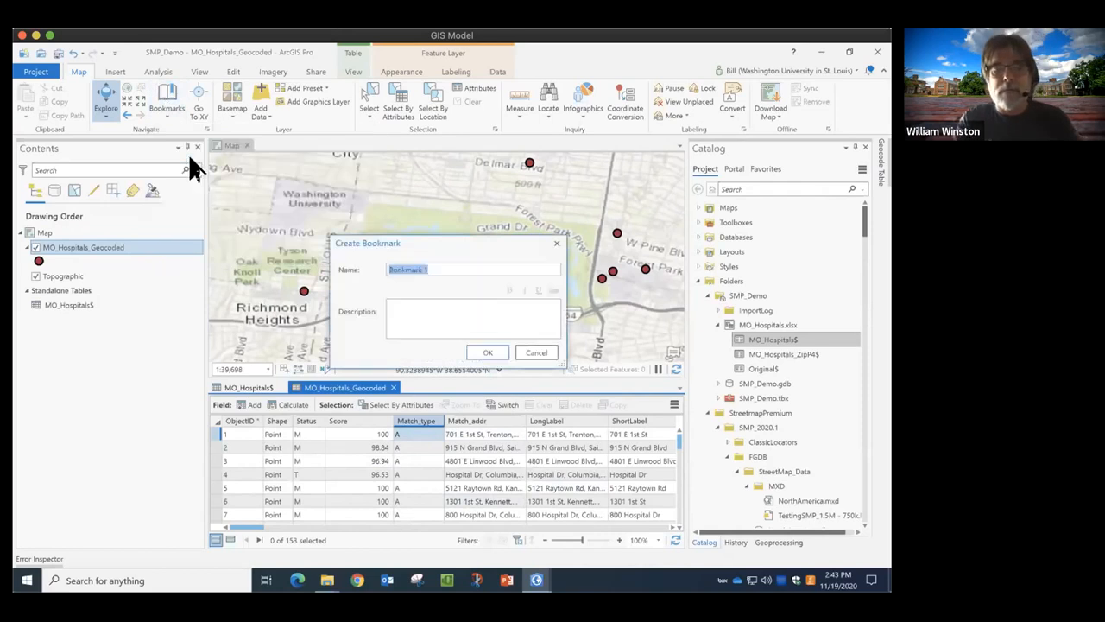
text(Forest PArk)
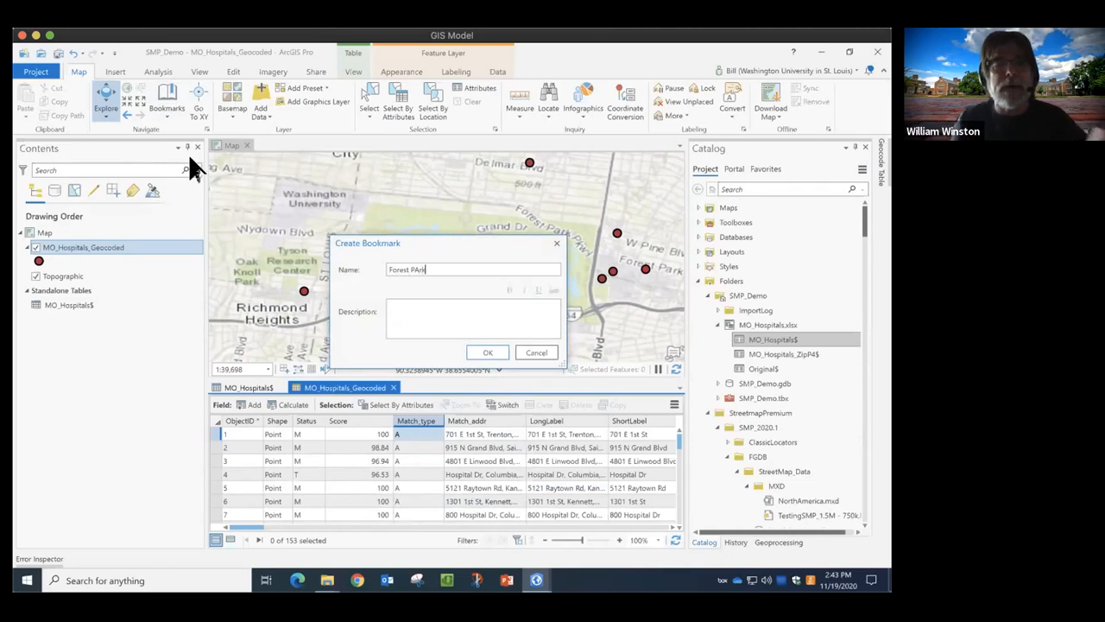
click(489, 353)
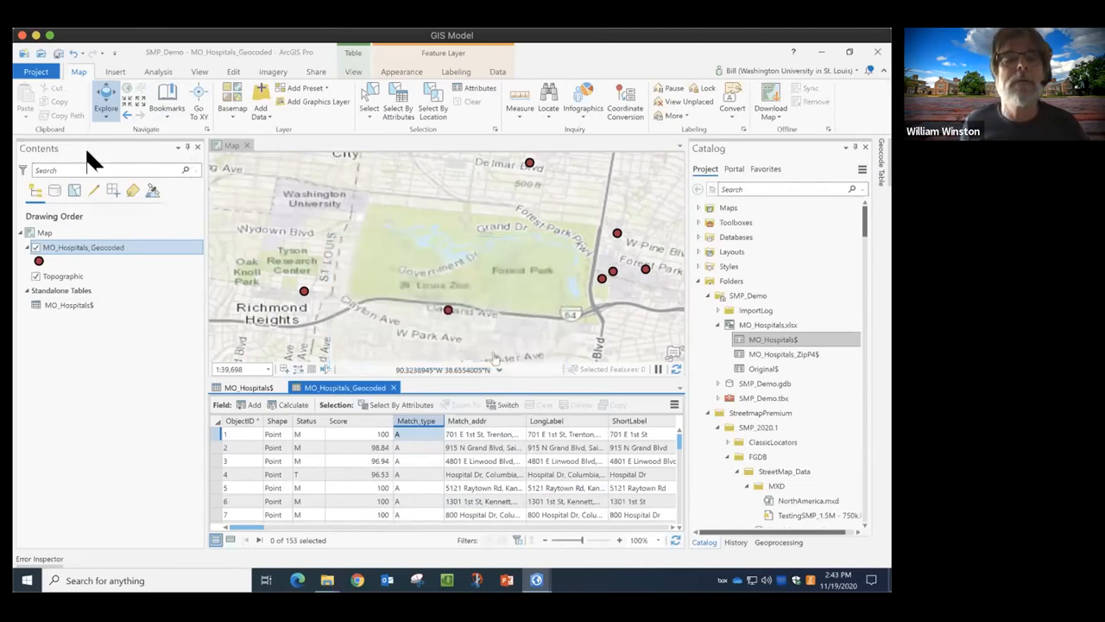
right_click(88, 245)
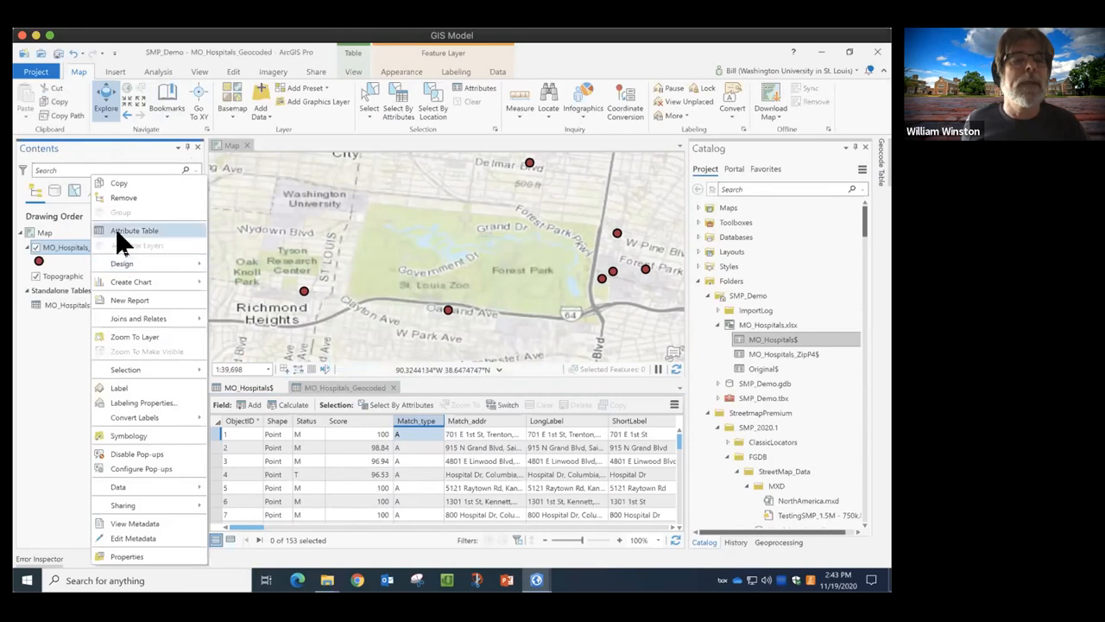
click(157, 335)
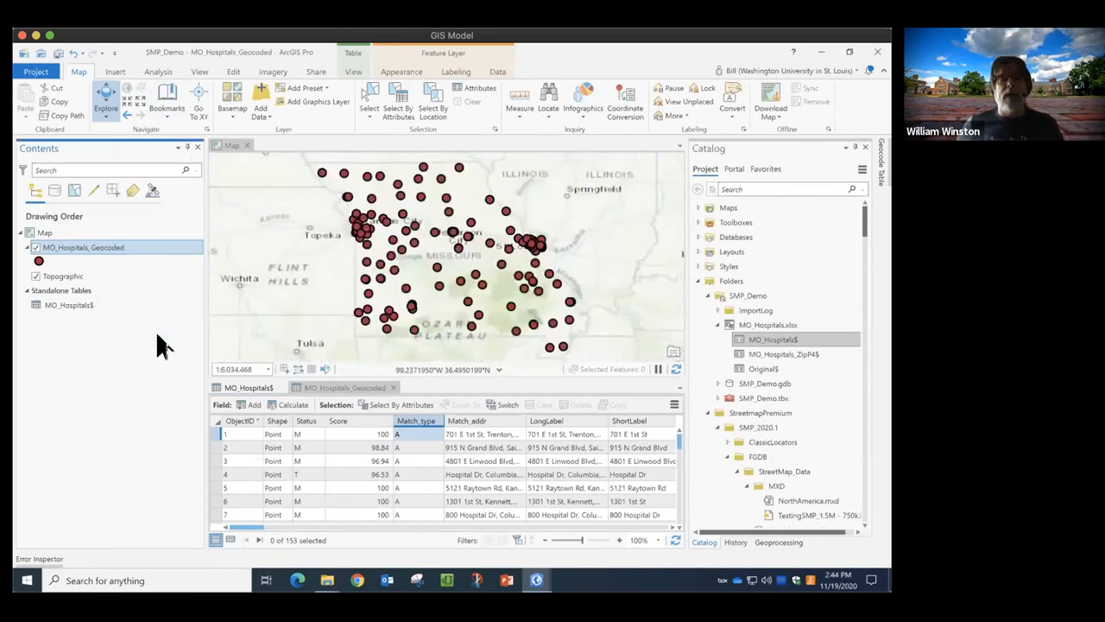
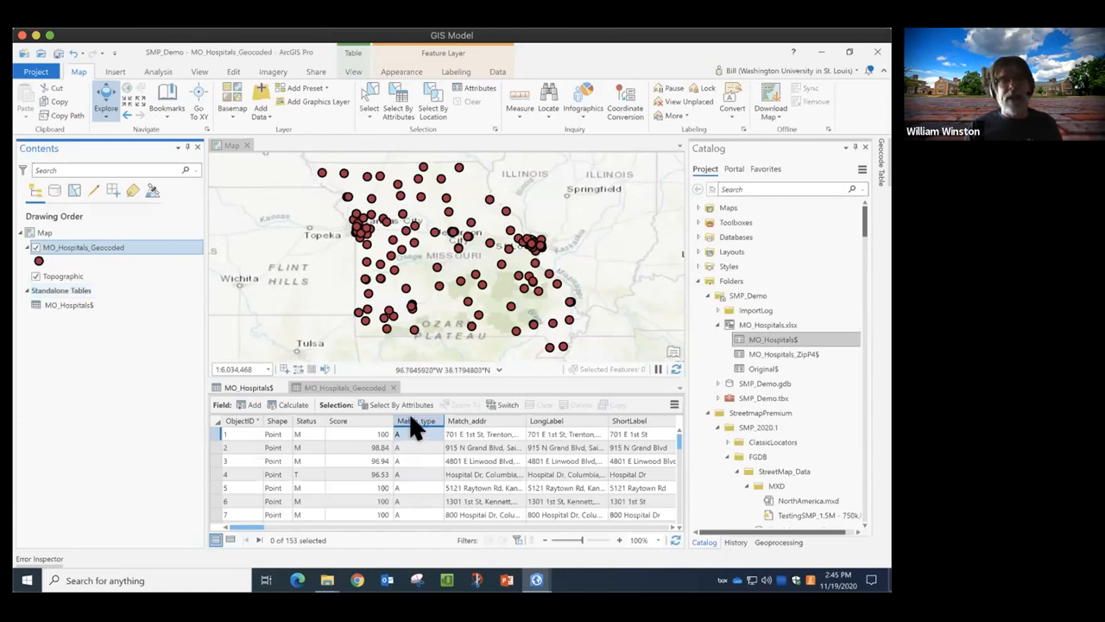
Look through the Match_type values of all records in the MO_Hospitals_Geocoded table, down to the last row.
scroll(409, 424, down, 1)
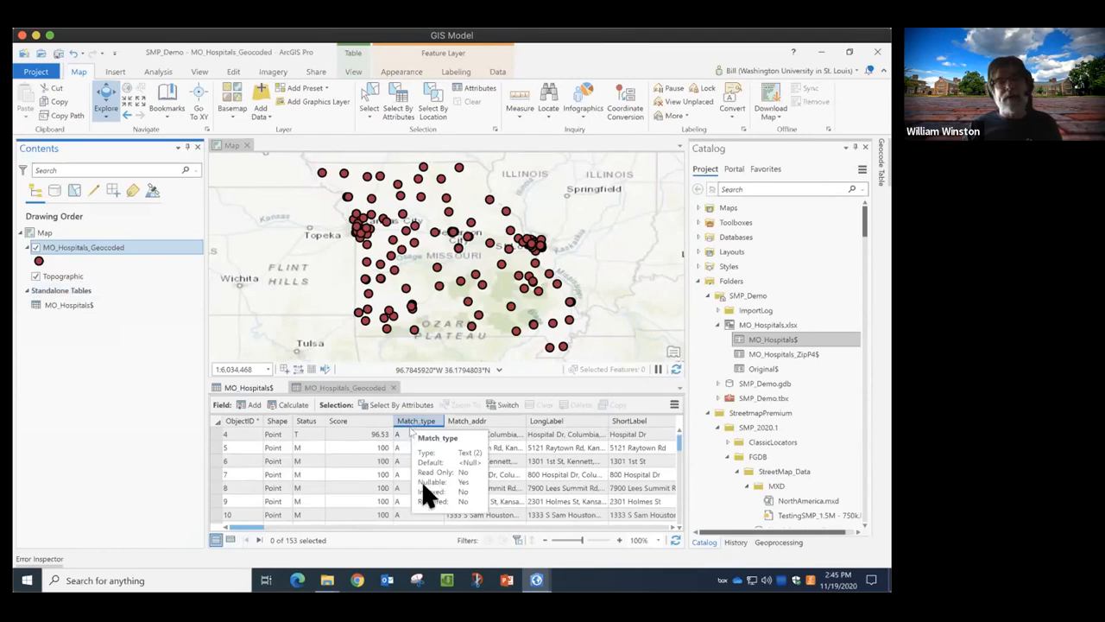
scroll(411, 484, down, 3)
scroll(411, 484, down, 8)
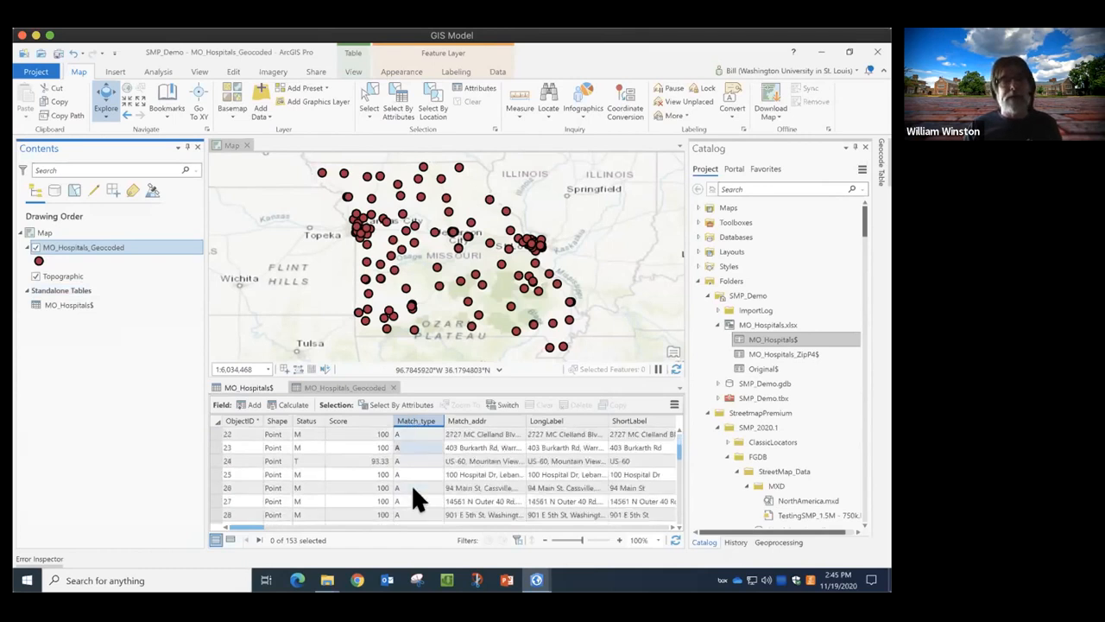
scroll(412, 480, down, 8)
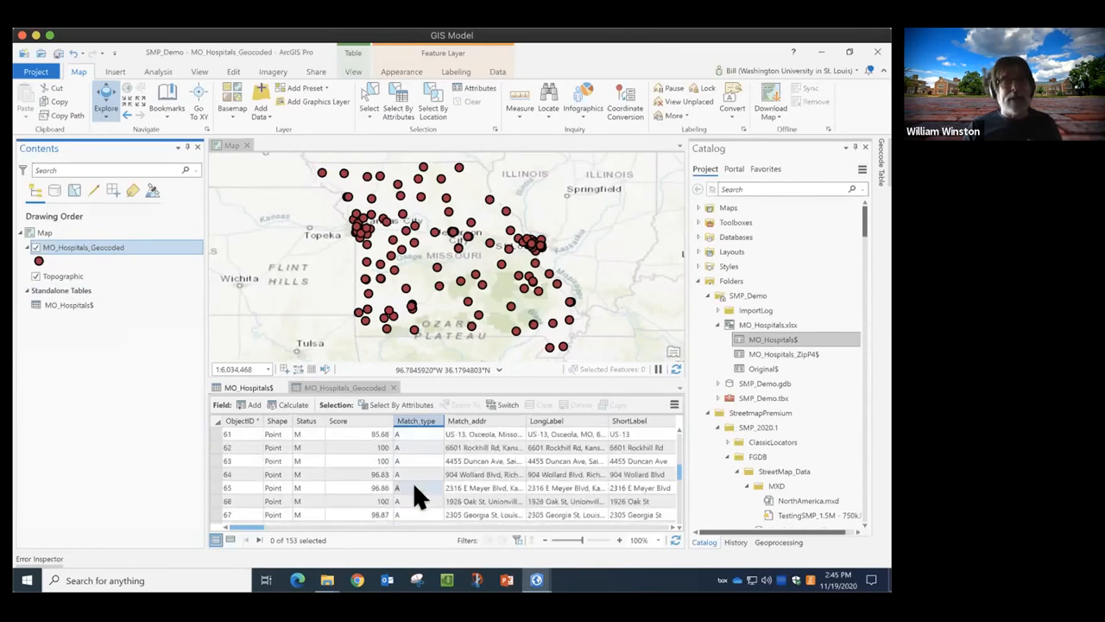
scroll(412, 493, down, 3)
scroll(414, 484, down, 9)
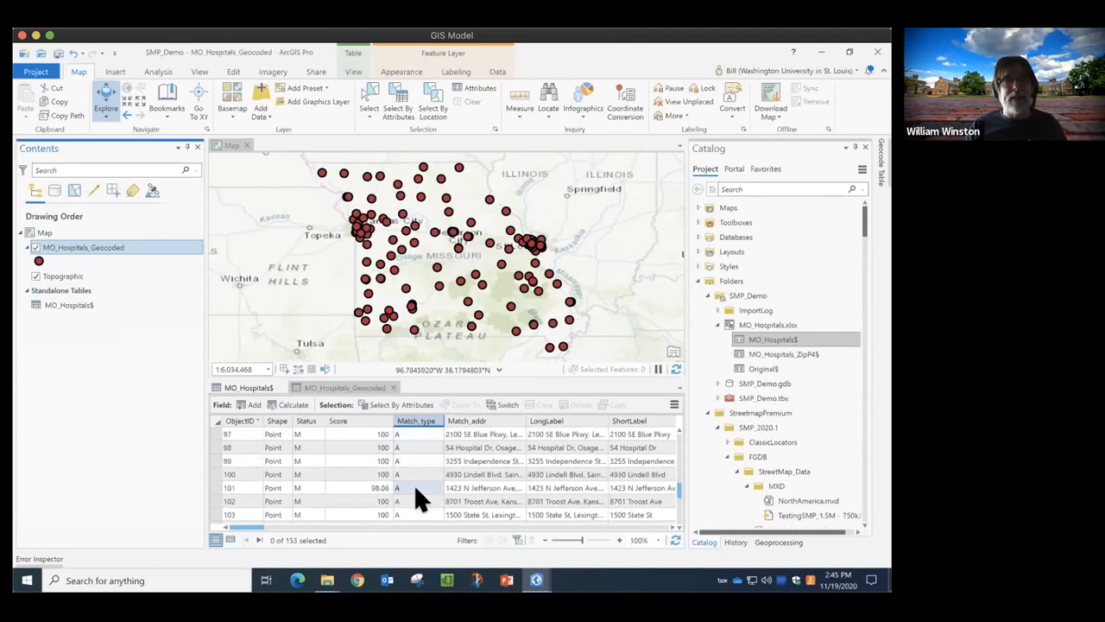
scroll(413, 484, down, 10)
scroll(413, 483, down, 7)
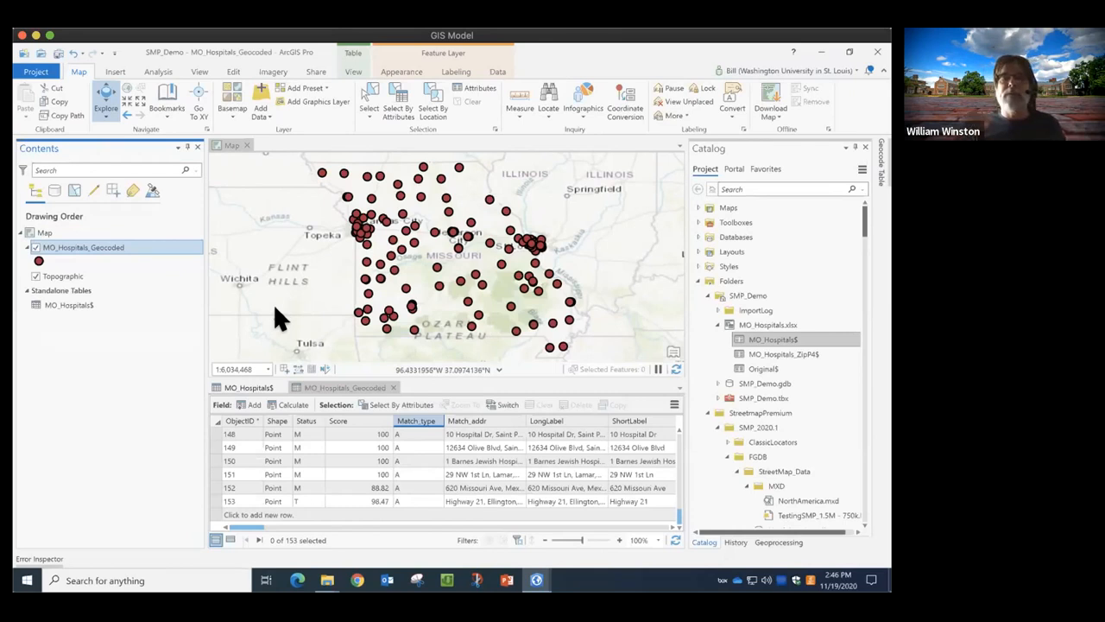
Open Rematch Addresses for the MO_Hospitals_Geocoded layer, collapse the Catalog and Contents panes, and widen the map area.
right_click(87, 247)
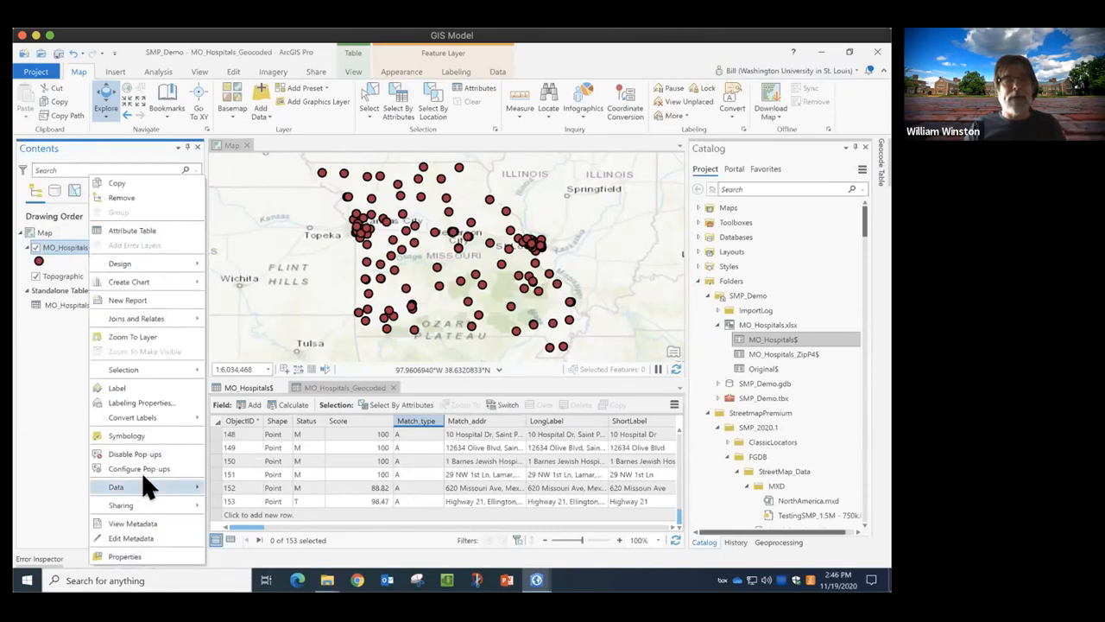
mouse_move(145, 477)
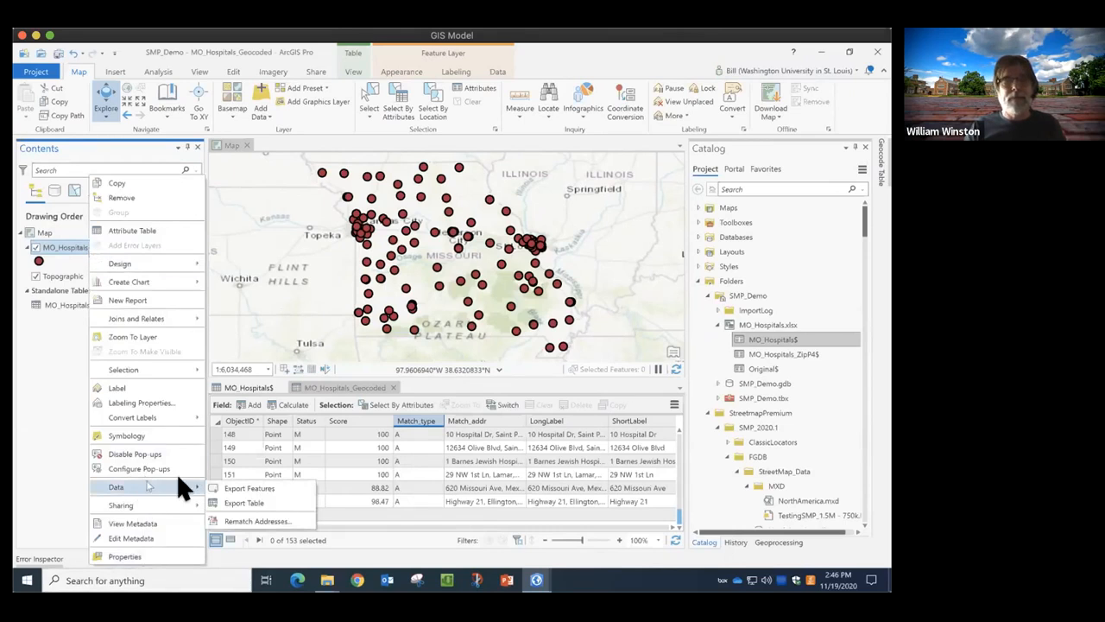
click(258, 520)
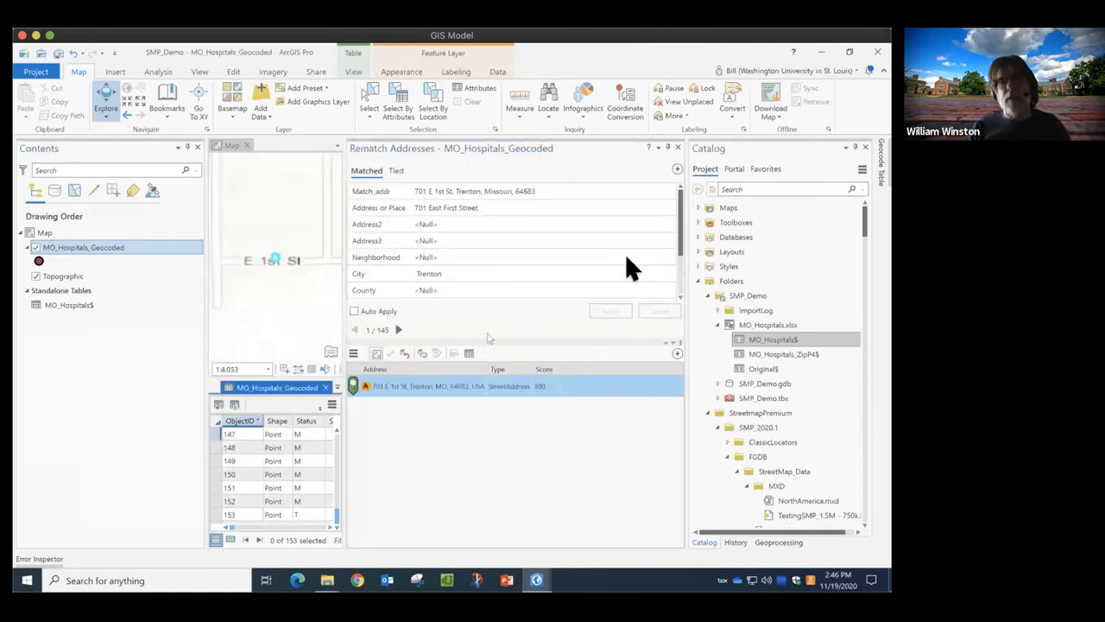
click(853, 146)
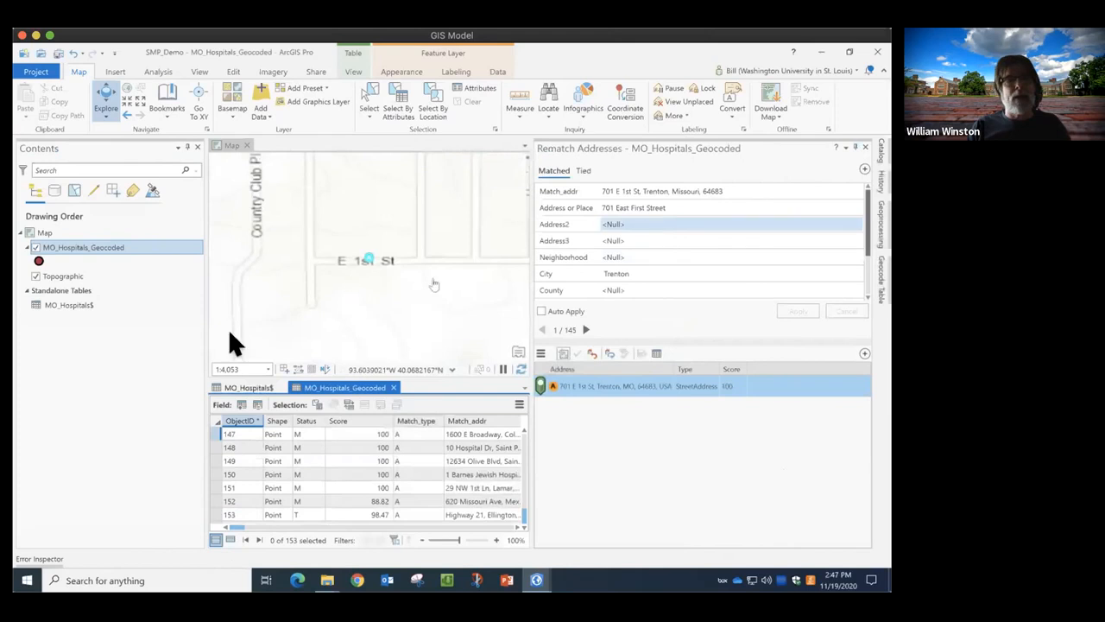
click(187, 144)
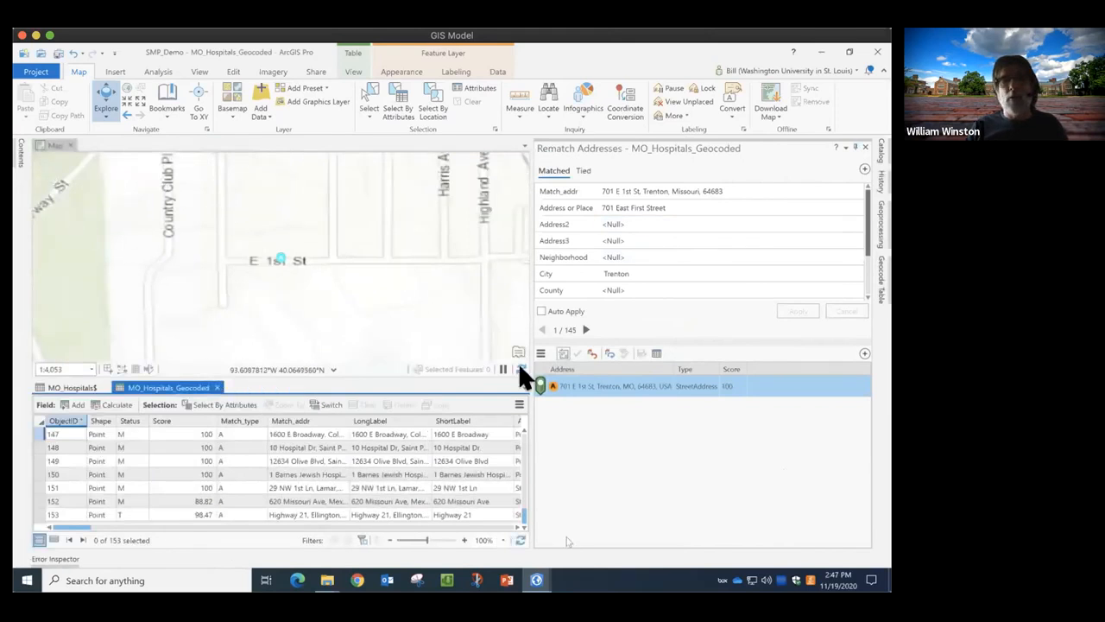
drag(530, 310, 614, 314)
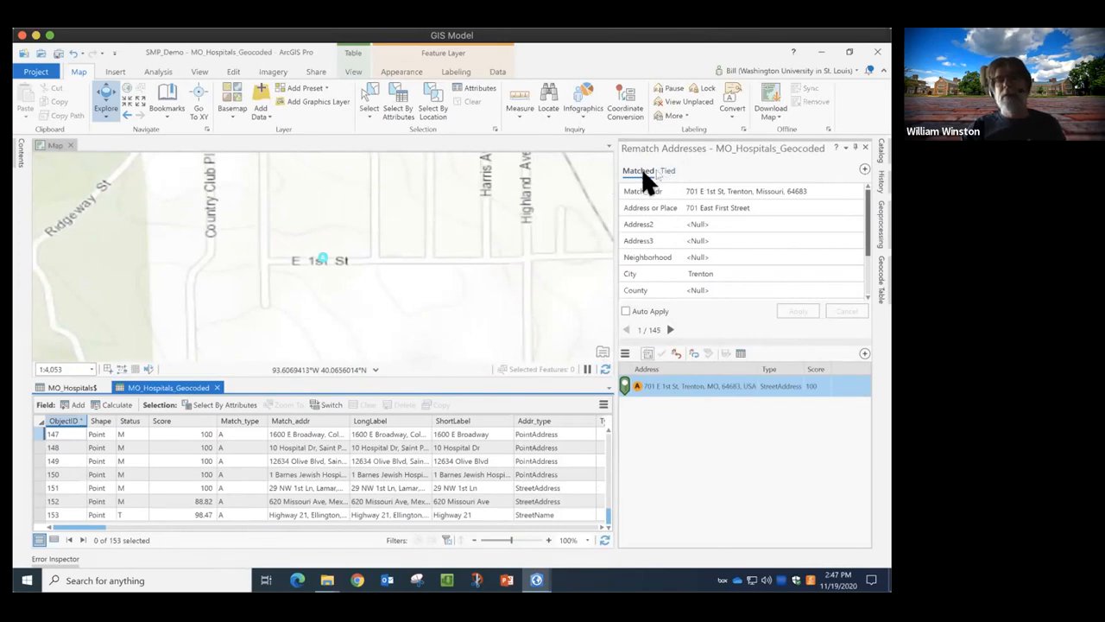
Compare the candidates of the tied One Hospital Drive record in Columbia and match it to candidate C, 65212, Columbia, MO.
click(665, 170)
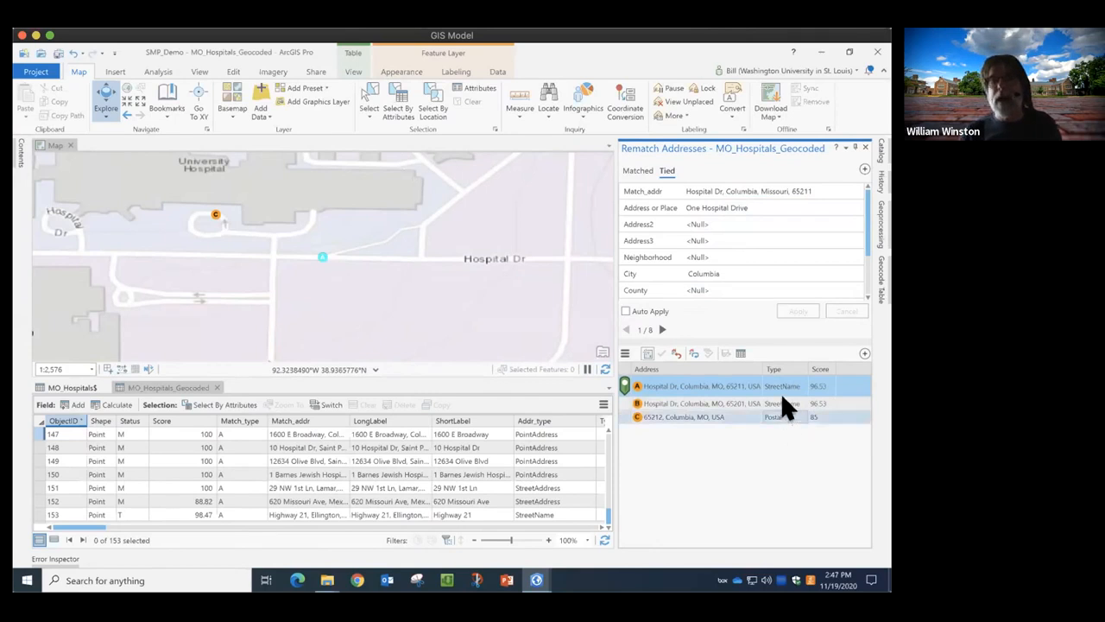
click(620, 402)
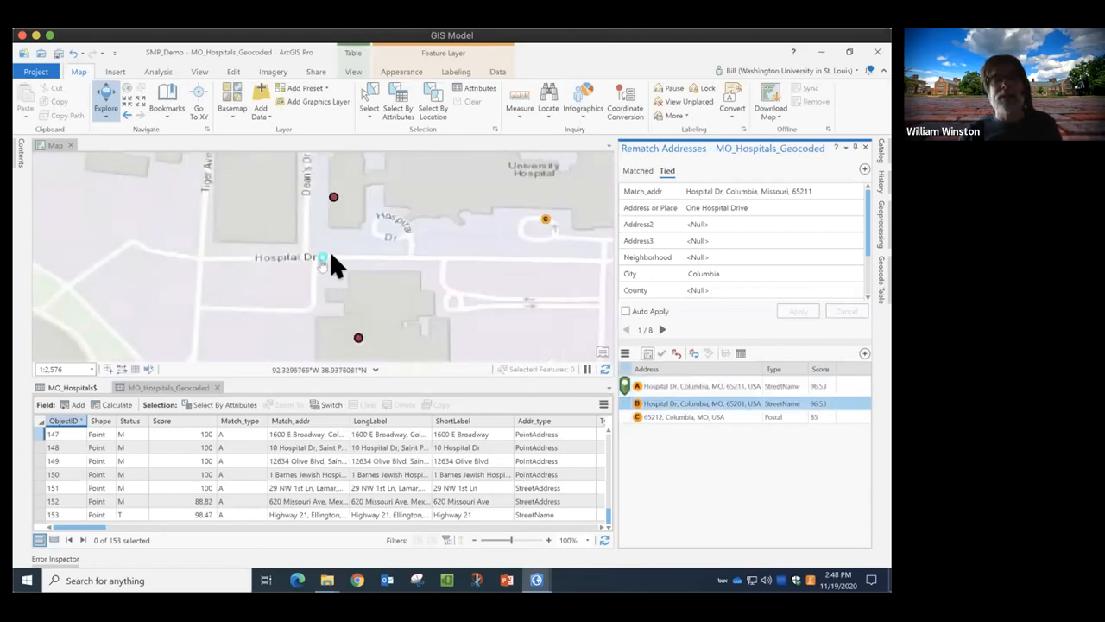
drag(530, 266, 359, 266)
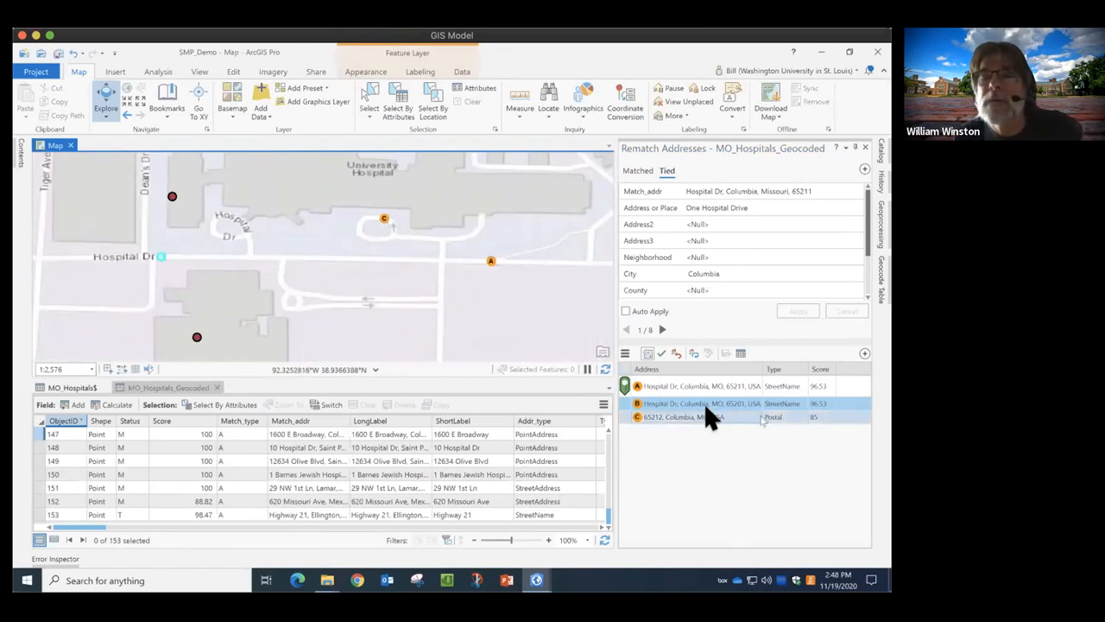
click(681, 416)
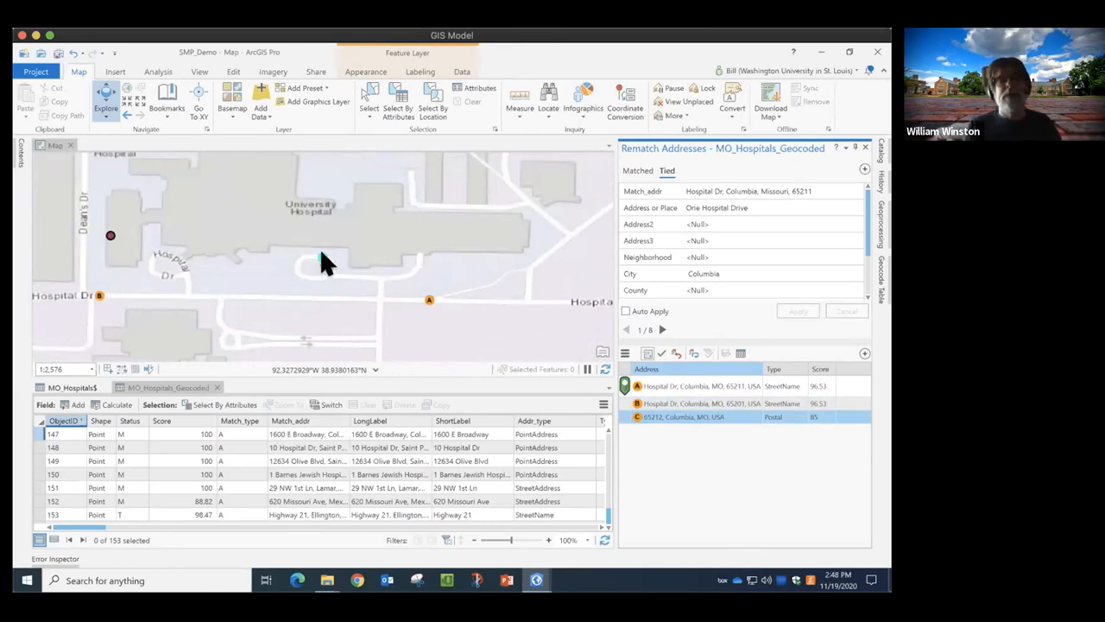
click(322, 256)
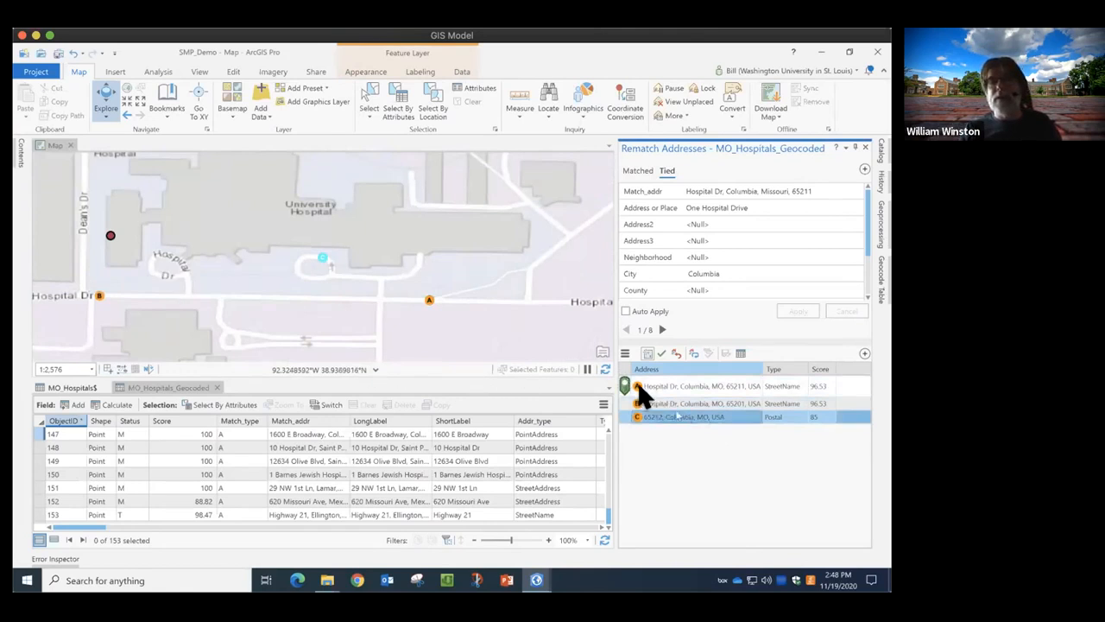
click(688, 384)
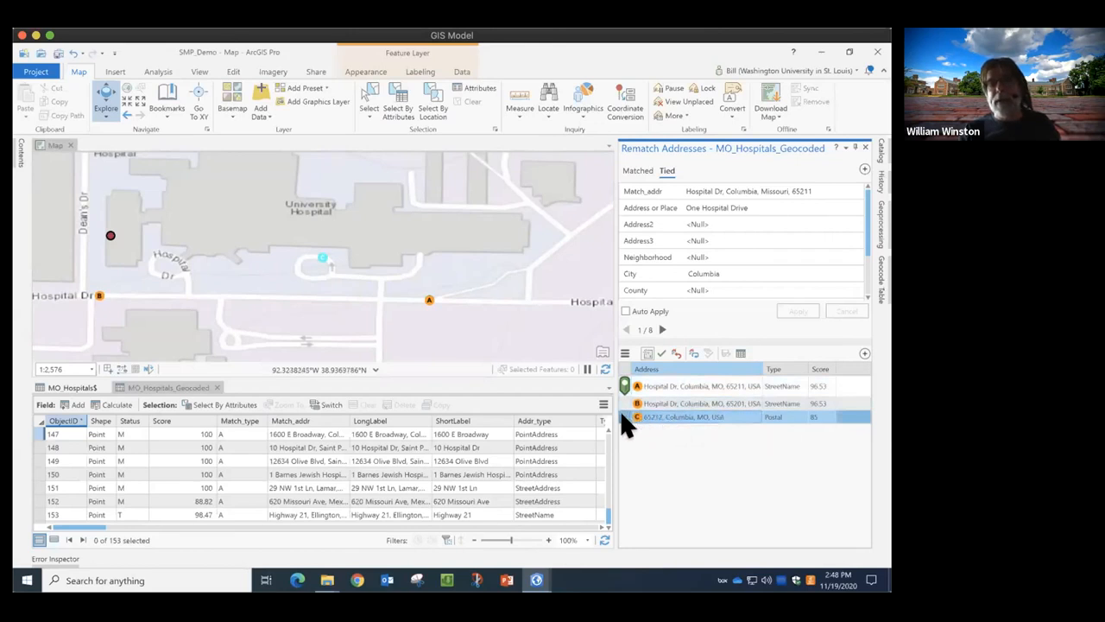
click(660, 352)
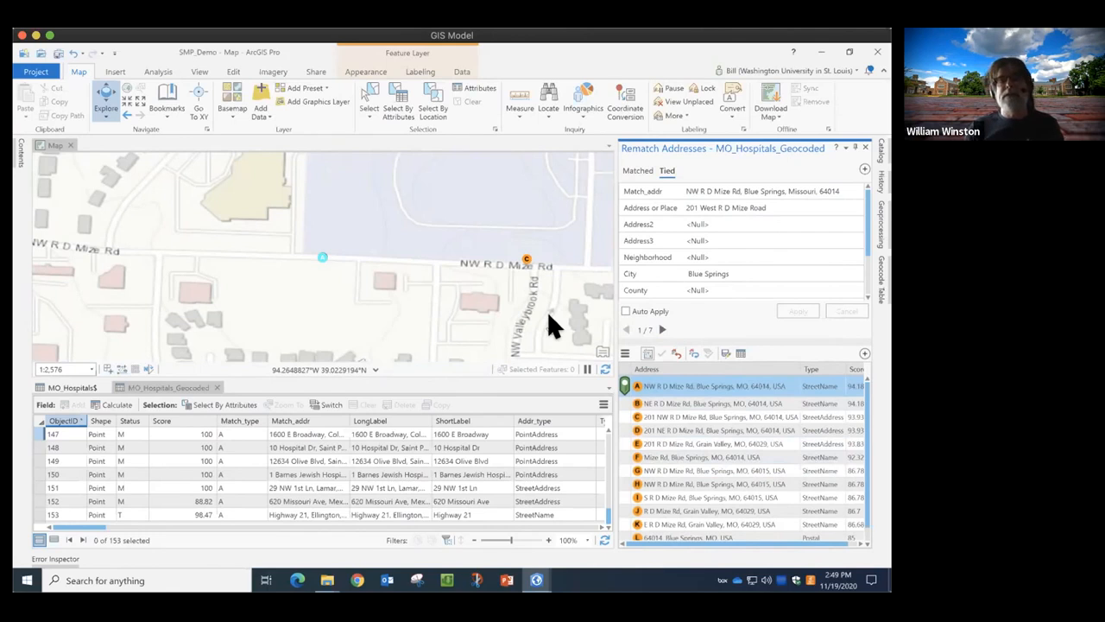
Go to the tied Highway 60 record in Mountain View and examine its candidate locations along the highway on the map.
click(662, 329)
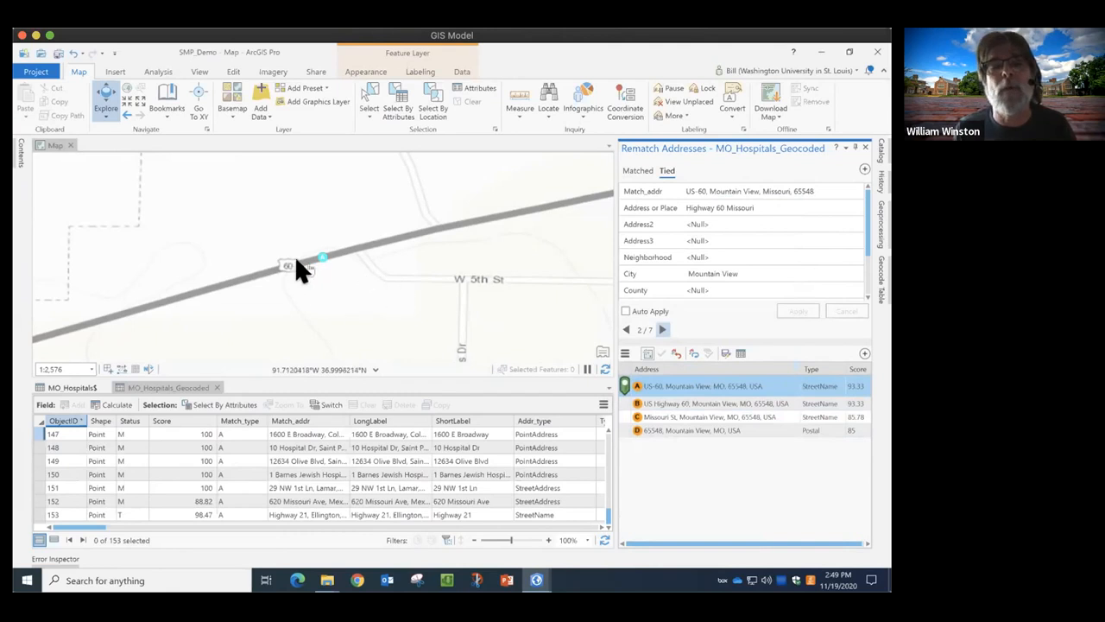
scroll(316, 286, down, 1)
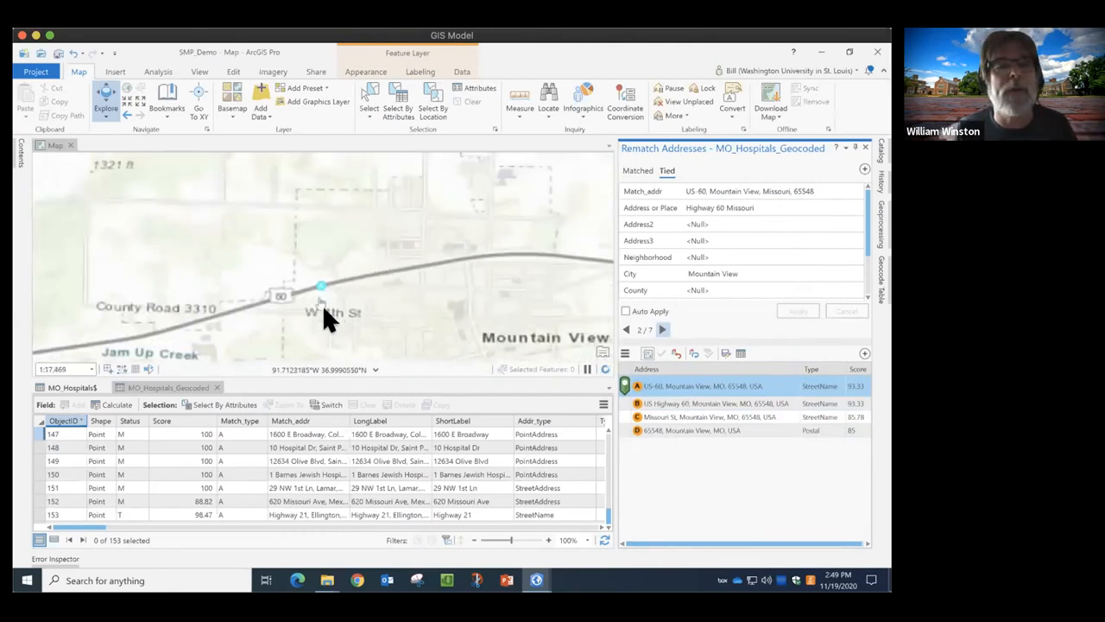
drag(296, 303, 309, 245)
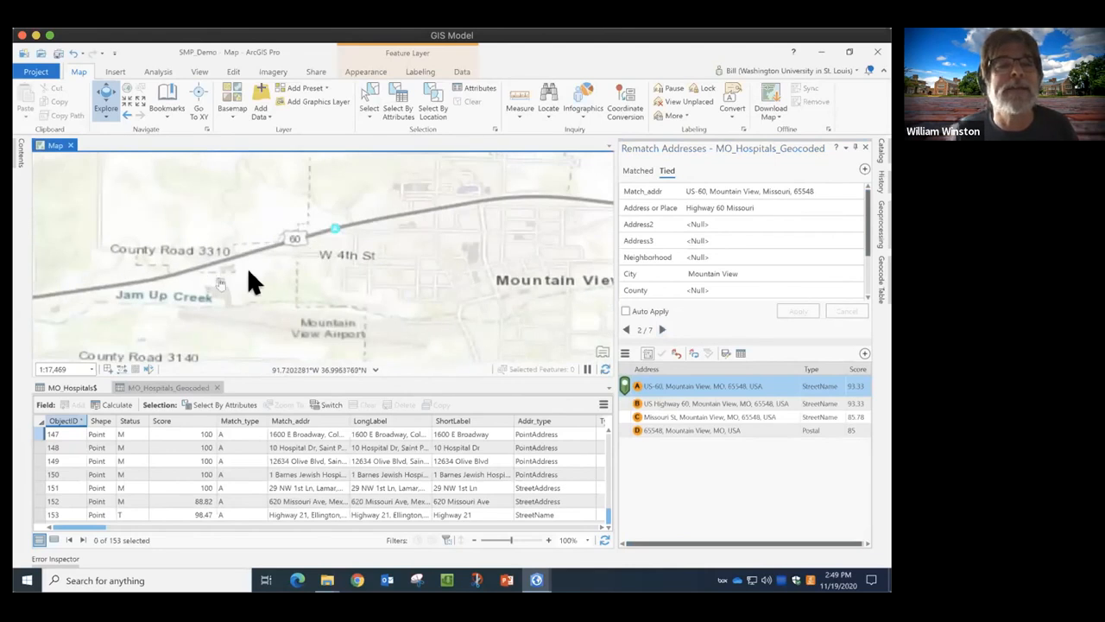
drag(469, 241, 325, 251)
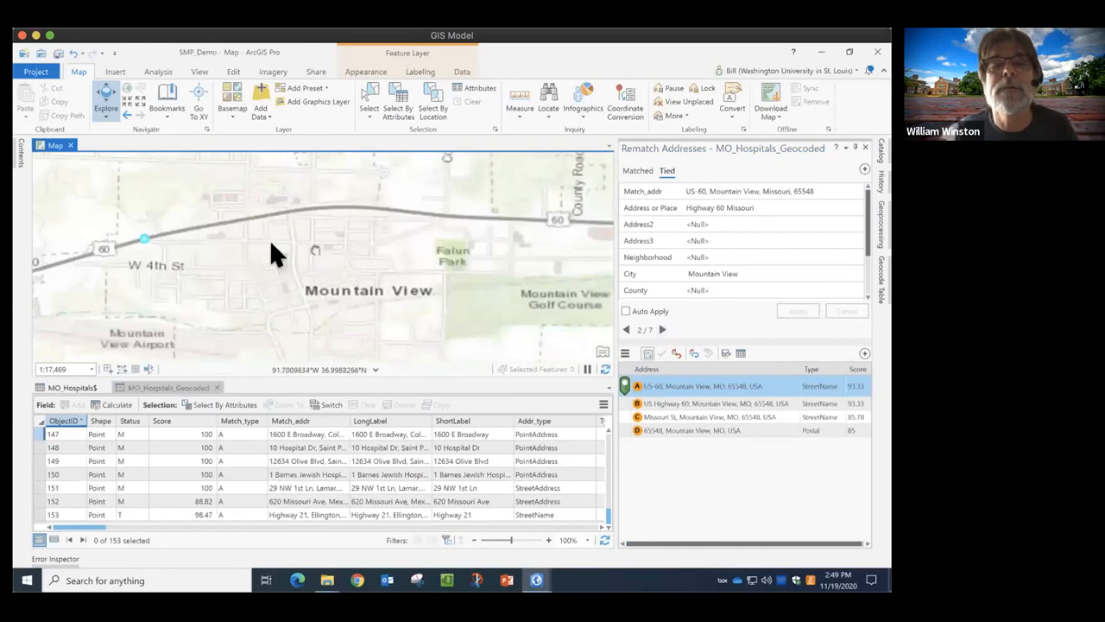
drag(570, 246, 296, 250)
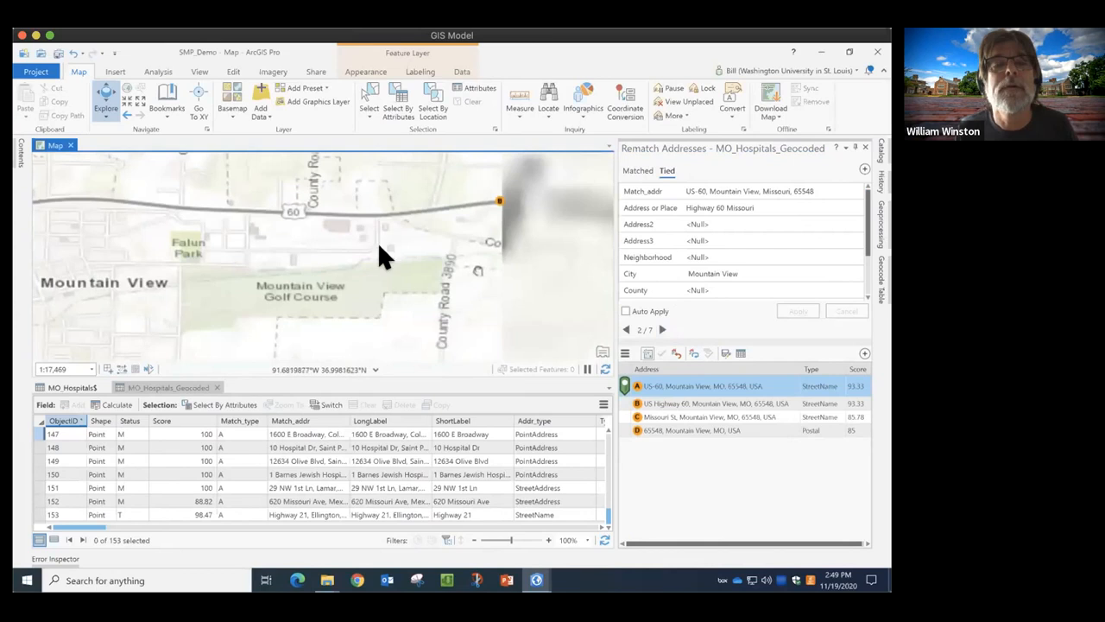
drag(400, 237, 345, 245)
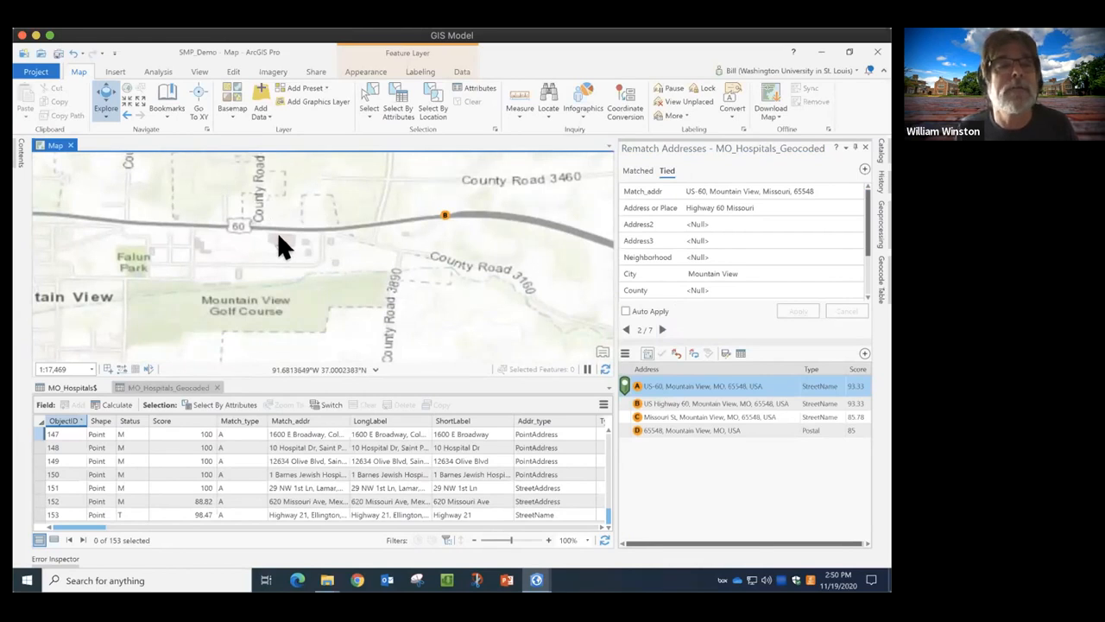
scroll(277, 232, down, 2)
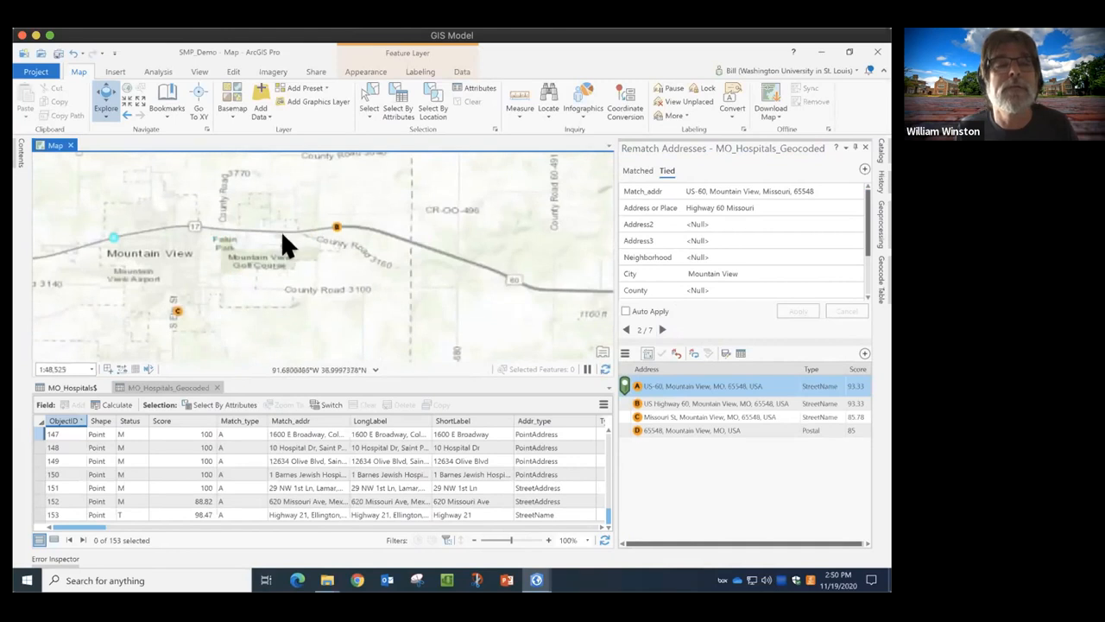
scroll(283, 235, down, 4)
scroll(278, 242, up, 8)
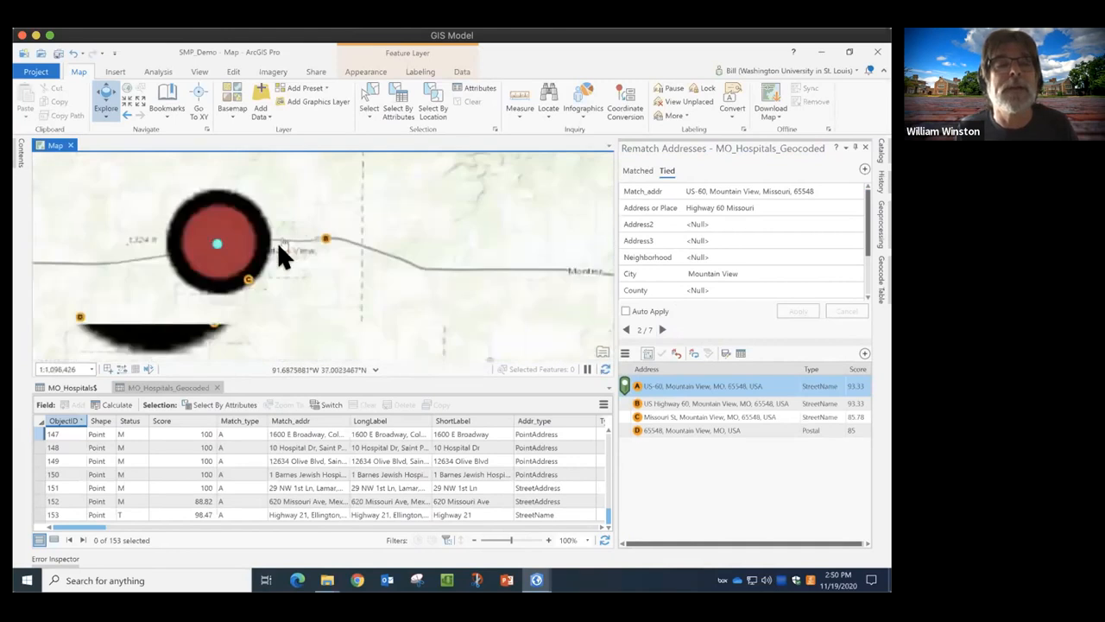
scroll(324, 265, down, 3)
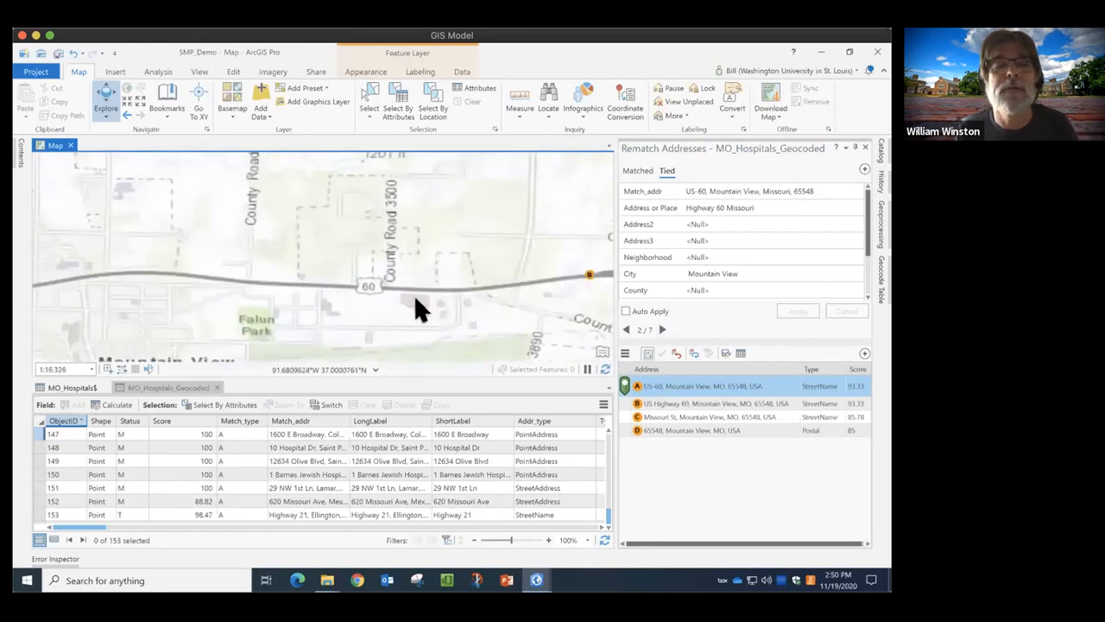
scroll(413, 295, up, 2)
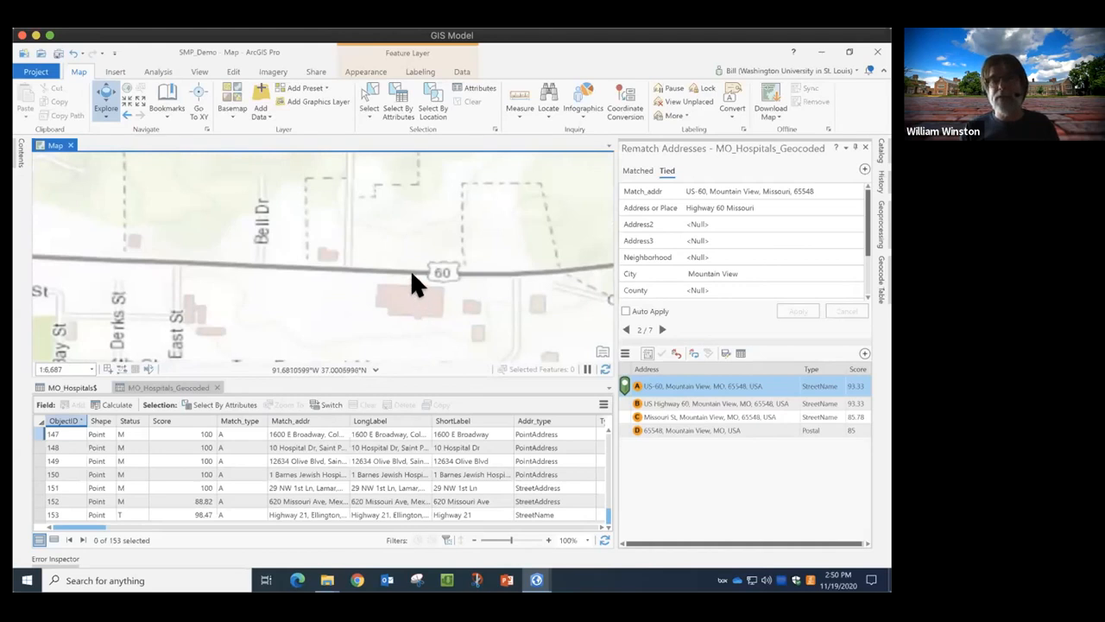
Pick a map point on the large building just south of Highway 60 and match the Mountain View record to it.
click(646, 351)
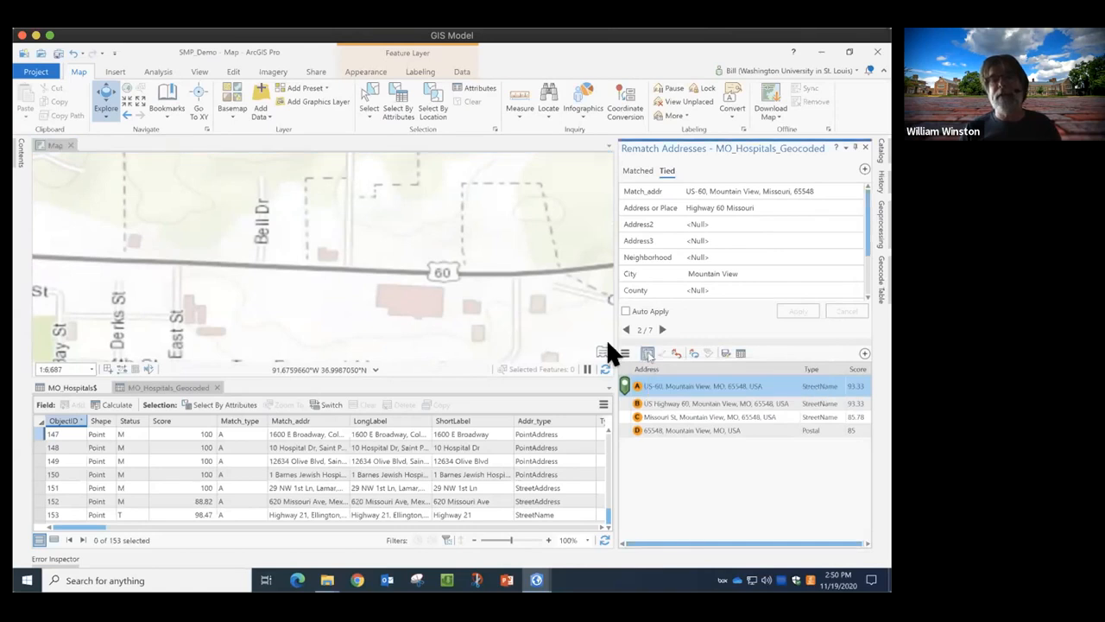
click(411, 293)
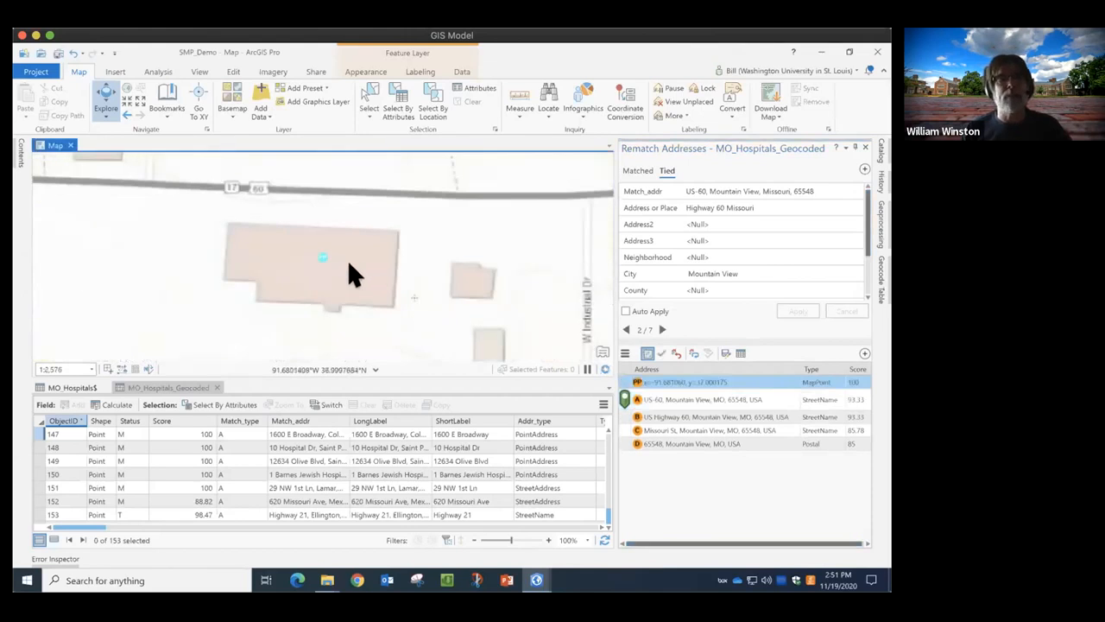
click(620, 373)
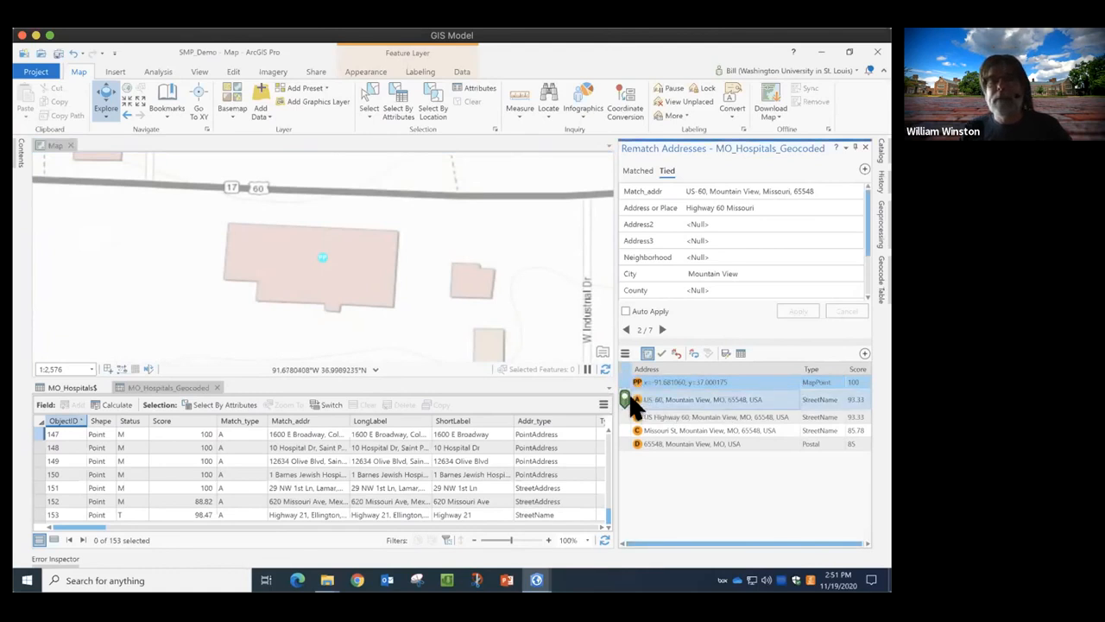
click(660, 352)
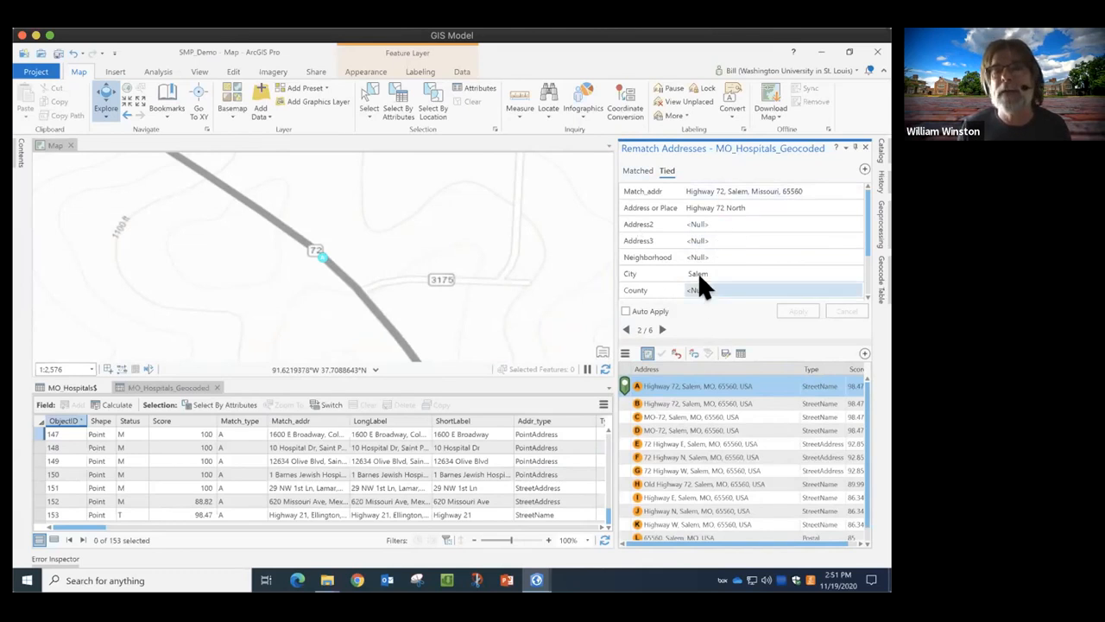
click(659, 328)
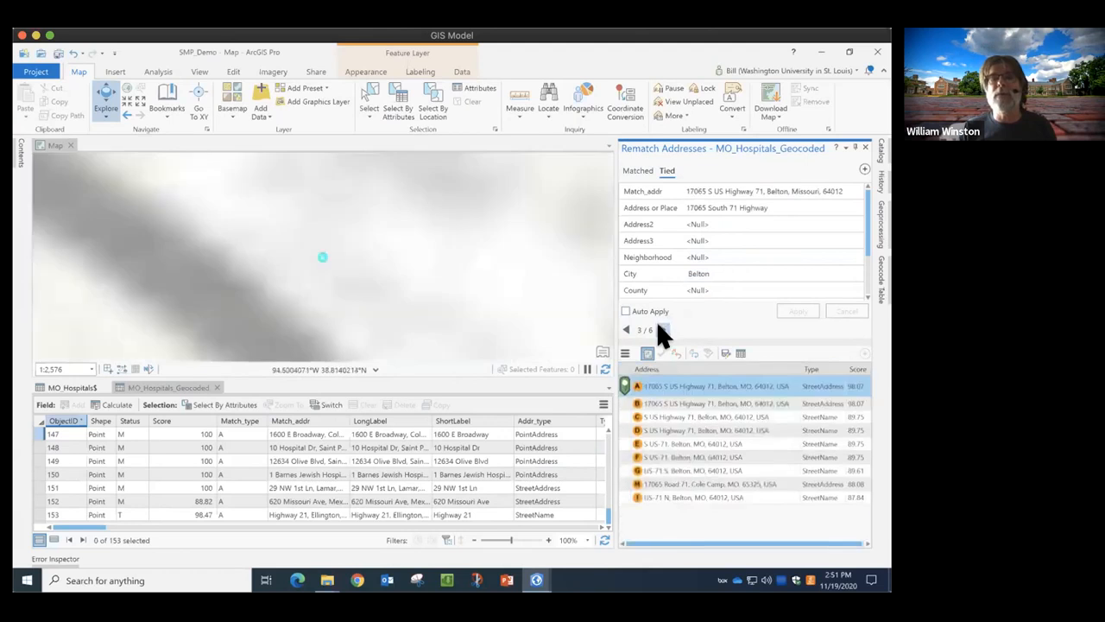
scroll(727, 263, down, 2)
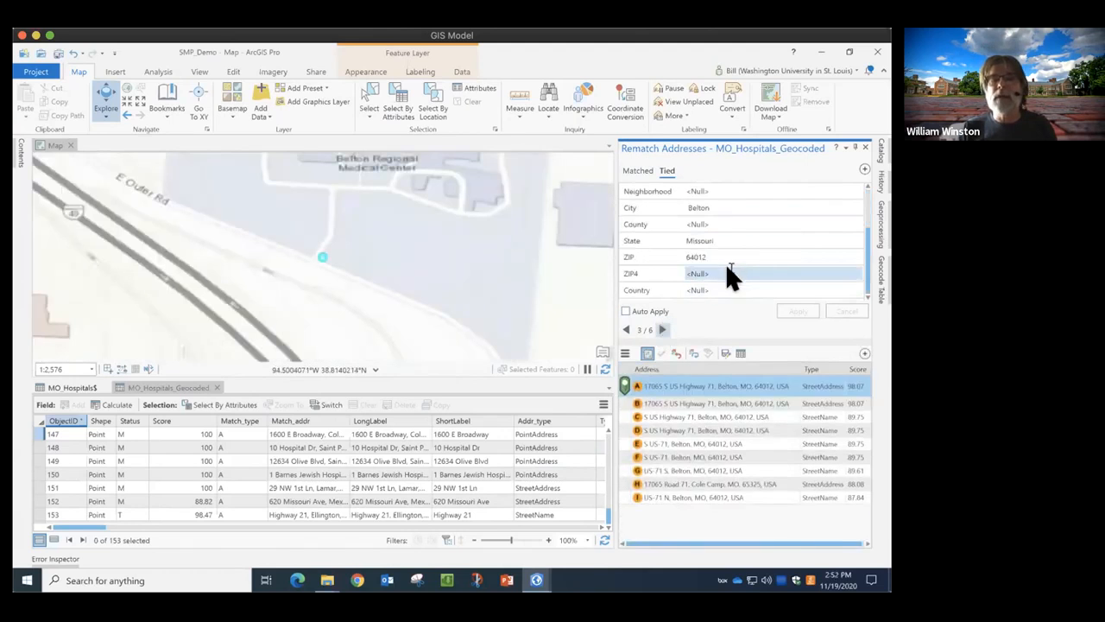
scroll(724, 276, up, 2)
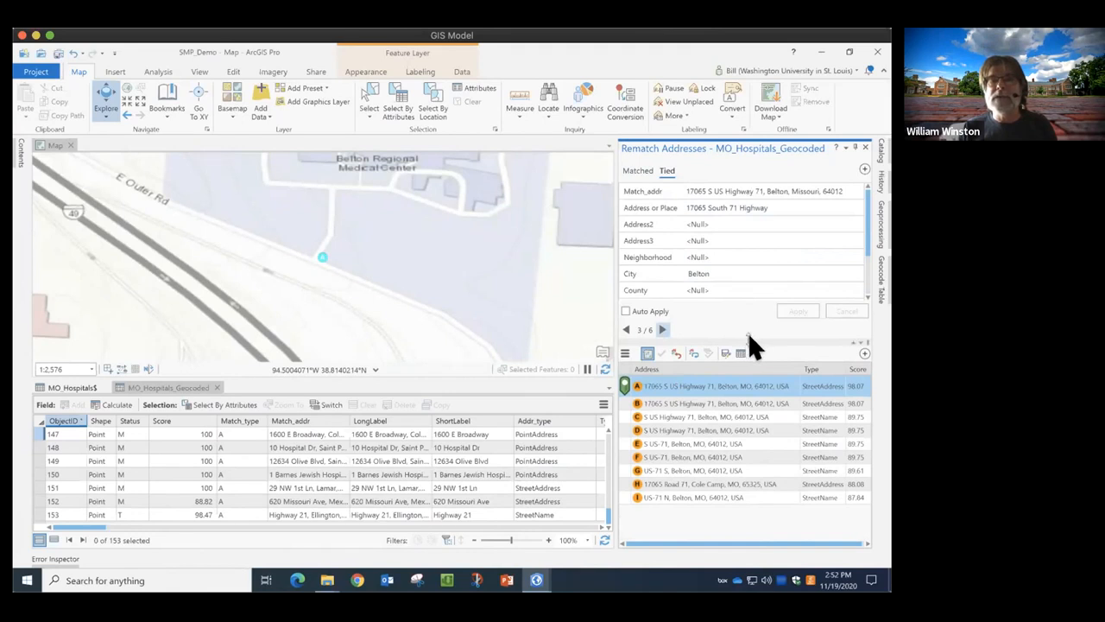
drag(747, 342, 754, 401)
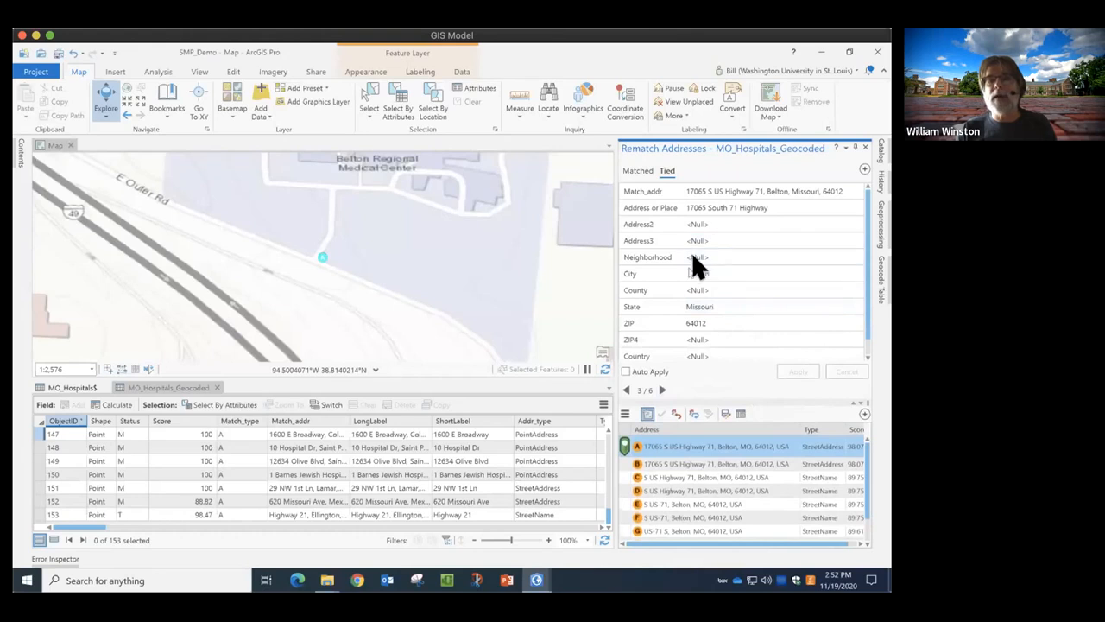
click(710, 322)
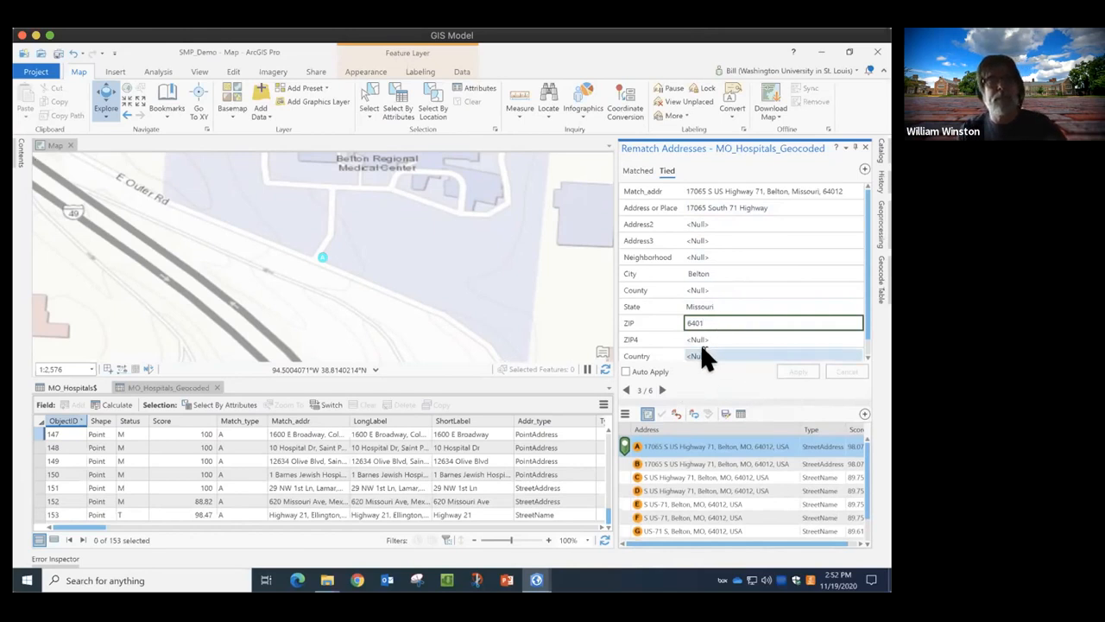
key(Tab)
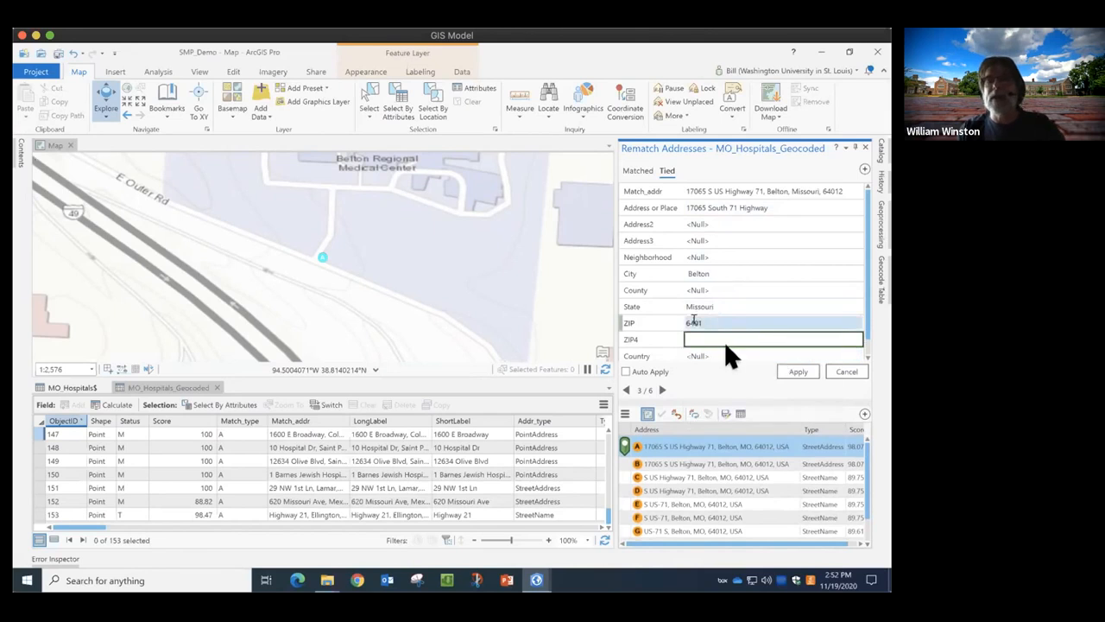
click(794, 370)
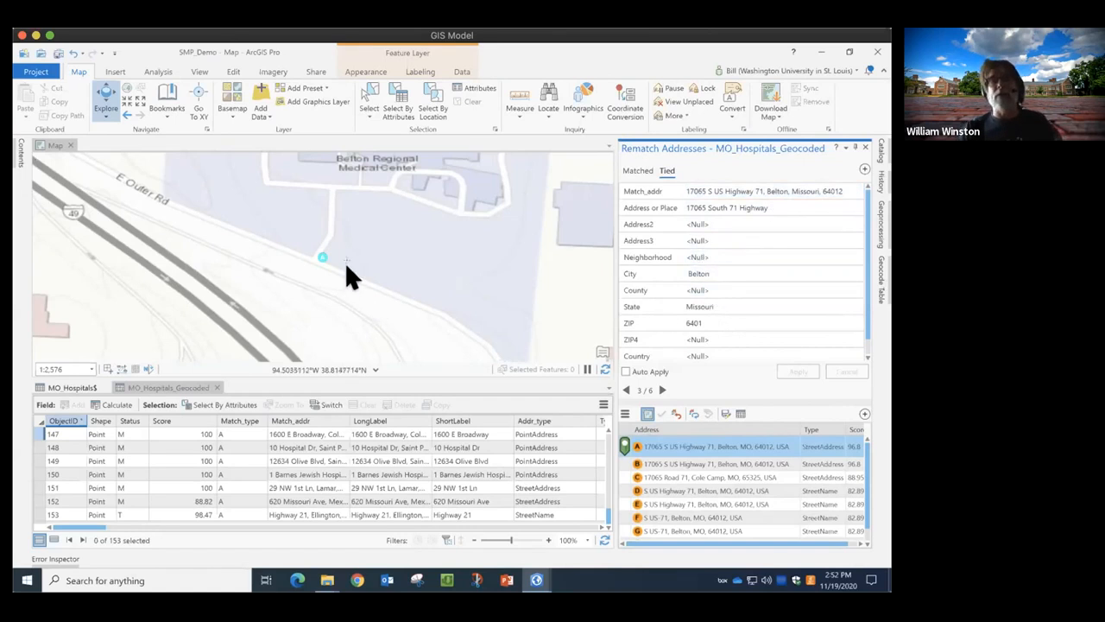
Restore the Belton record's ZIP to 64012 and reapply the address to the candidate search.
click(712, 317)
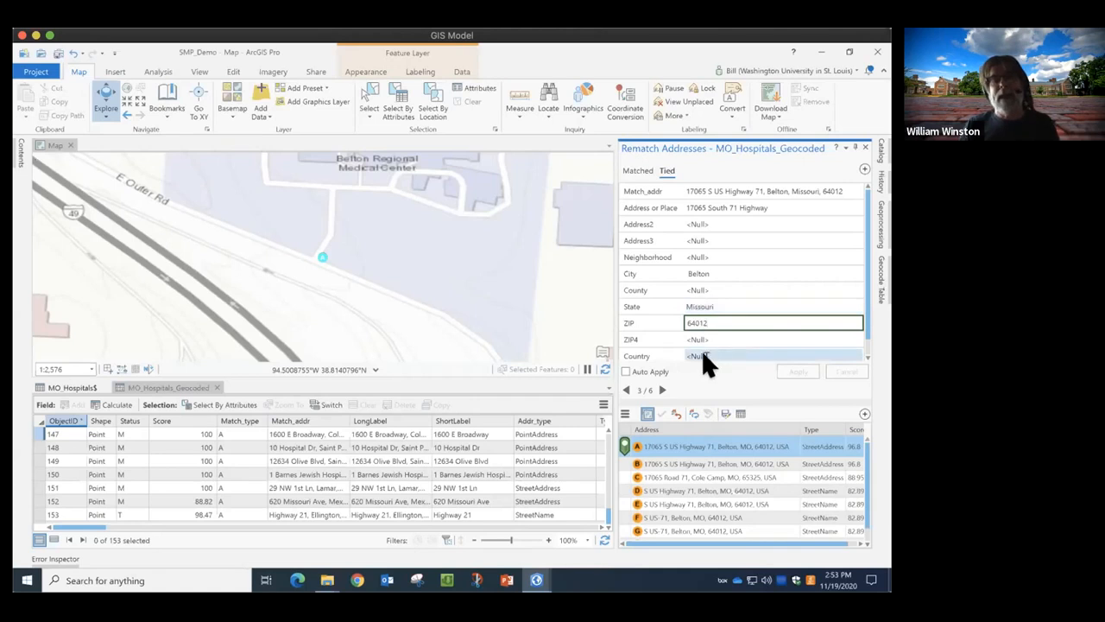
click(796, 371)
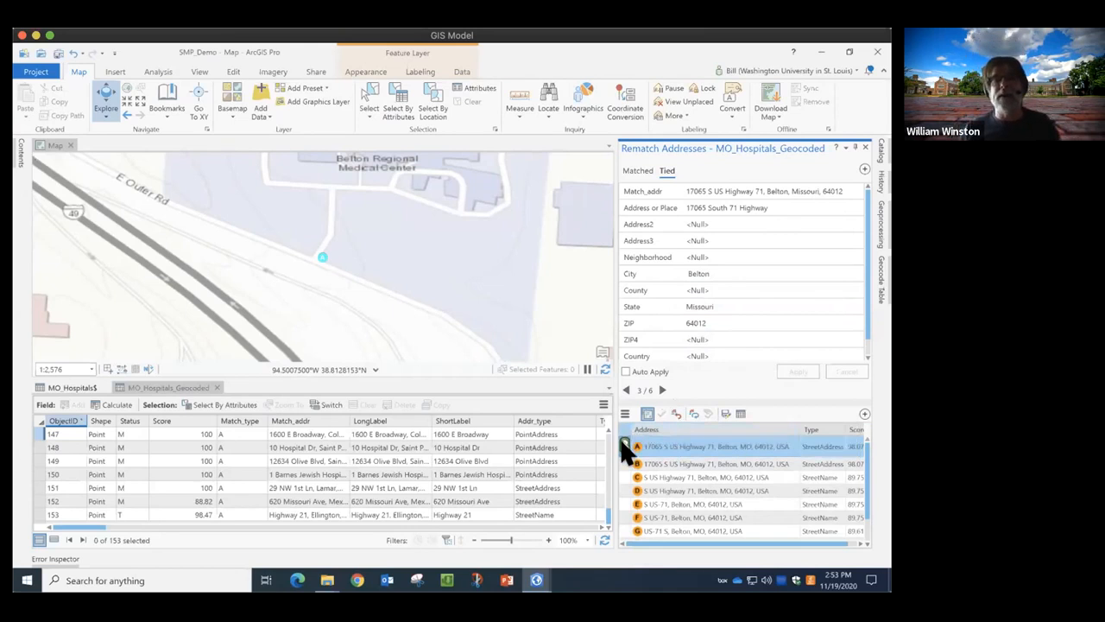
click(625, 444)
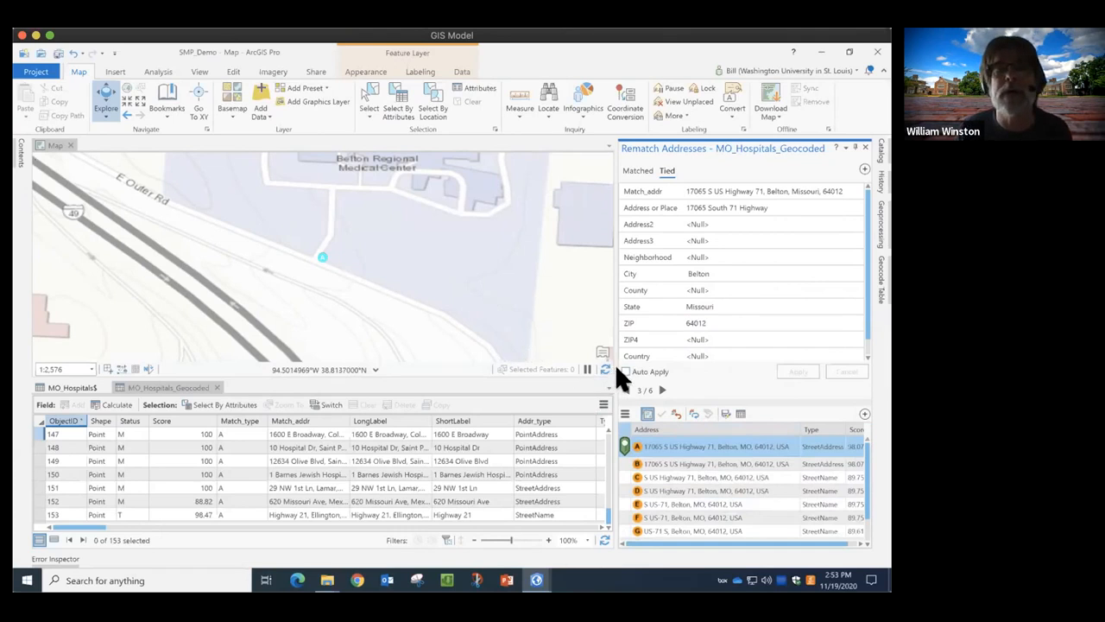
Close the address rematching for MO_Hospitals_Geocoded and take the map to the Forest Park bookmark.
drag(614, 365, 531, 383)
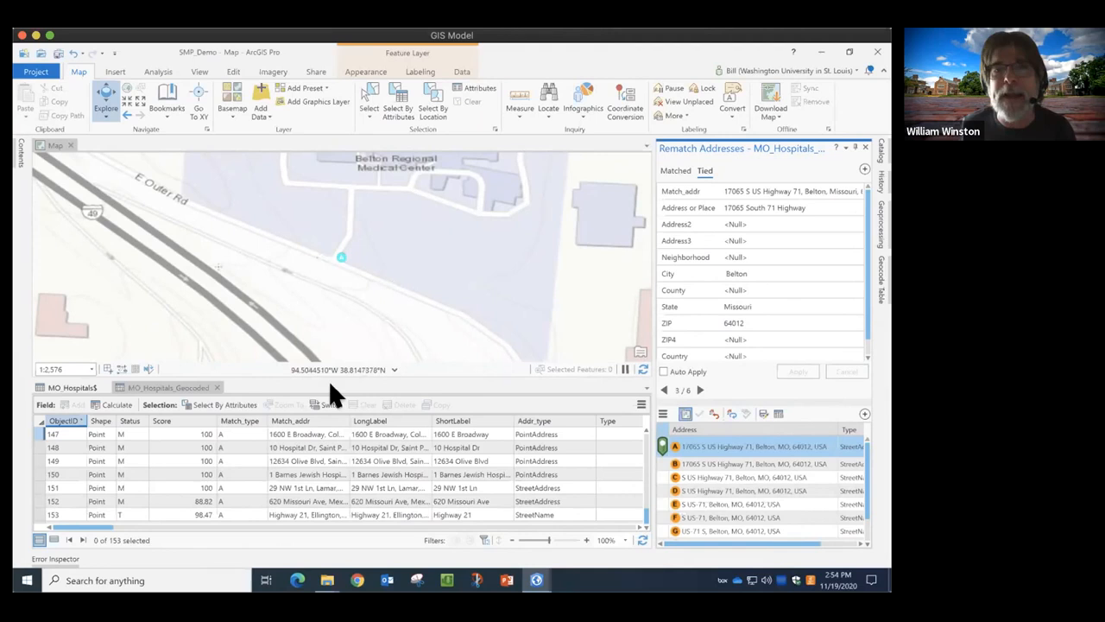
click(865, 147)
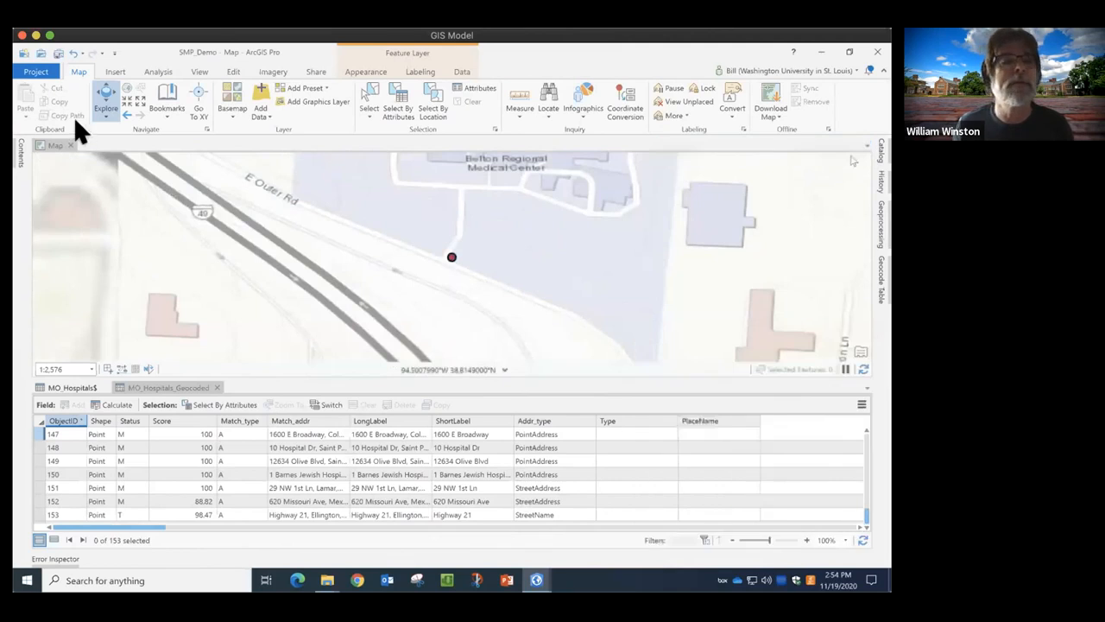
click(20, 152)
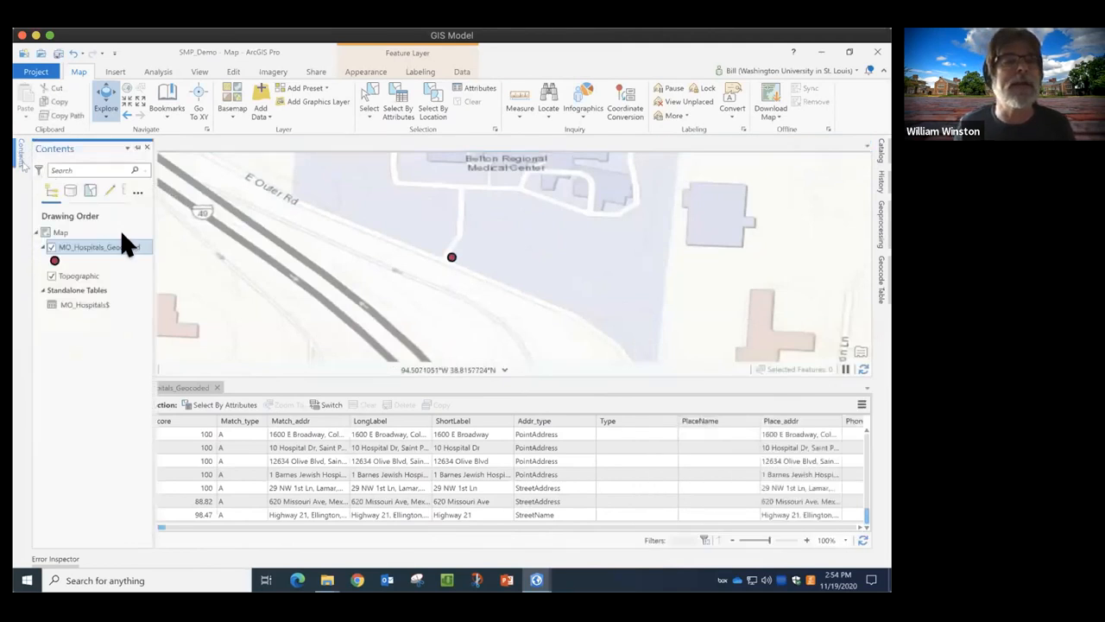
right_click(68, 237)
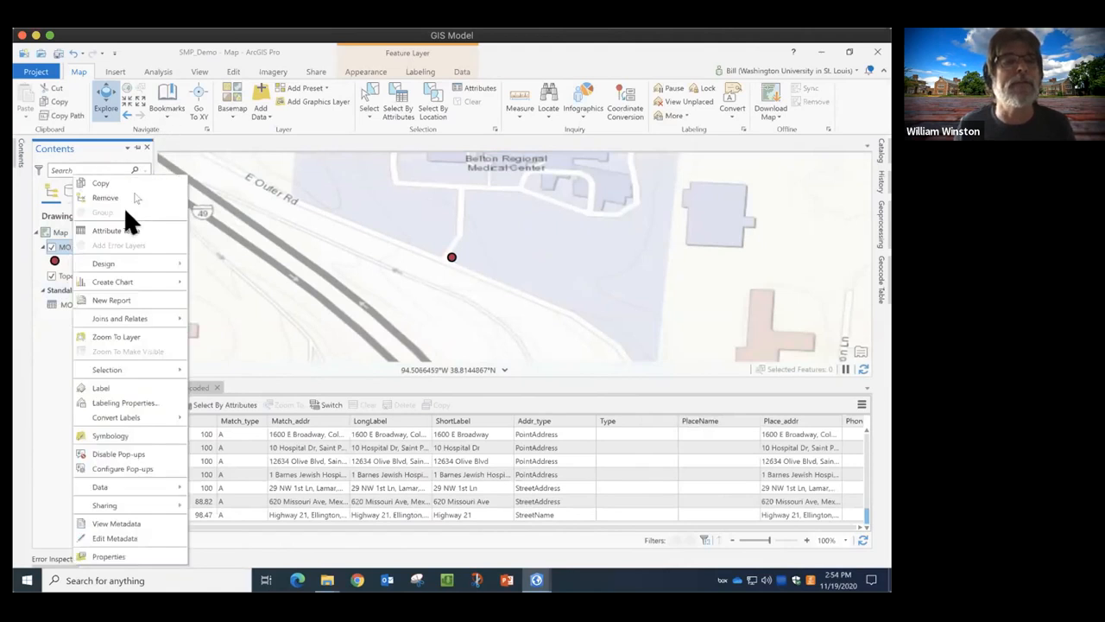
click(165, 92)
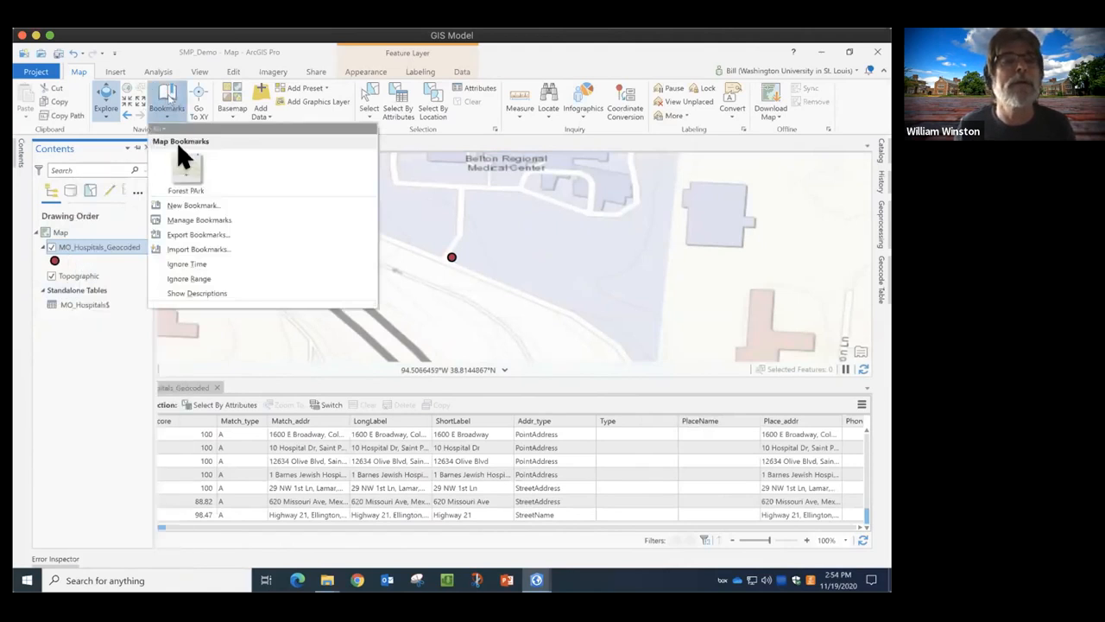
click(185, 173)
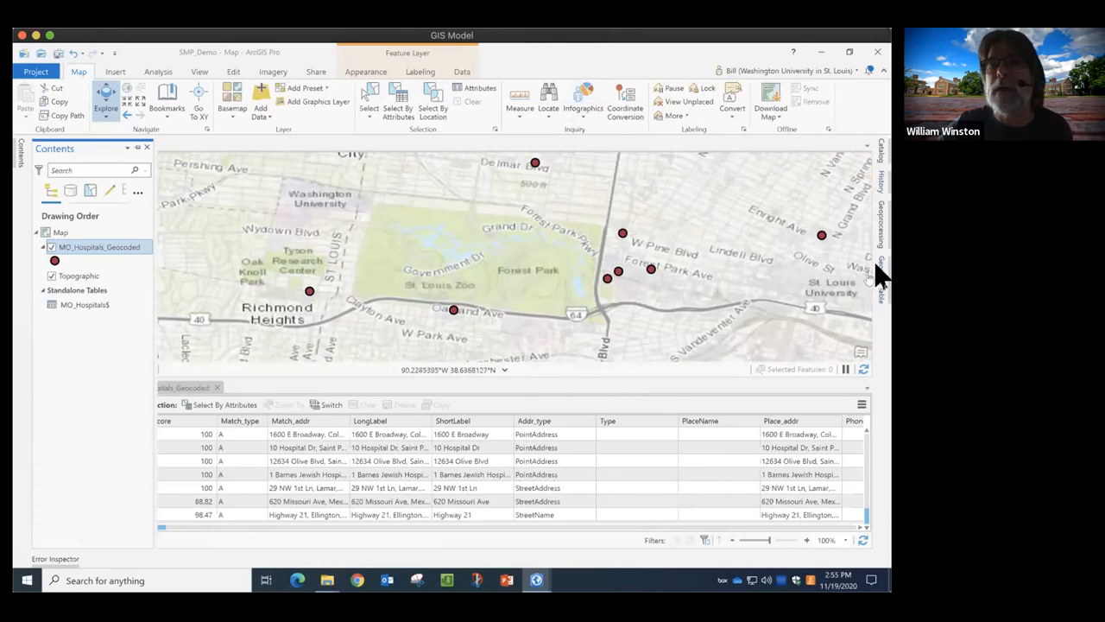
Browse the project's StreetmapPremium folder to the feature datasets of NorthAmerica.gdb, collapsing the MO_Hospitals.xlsx and MXD contents.
click(879, 160)
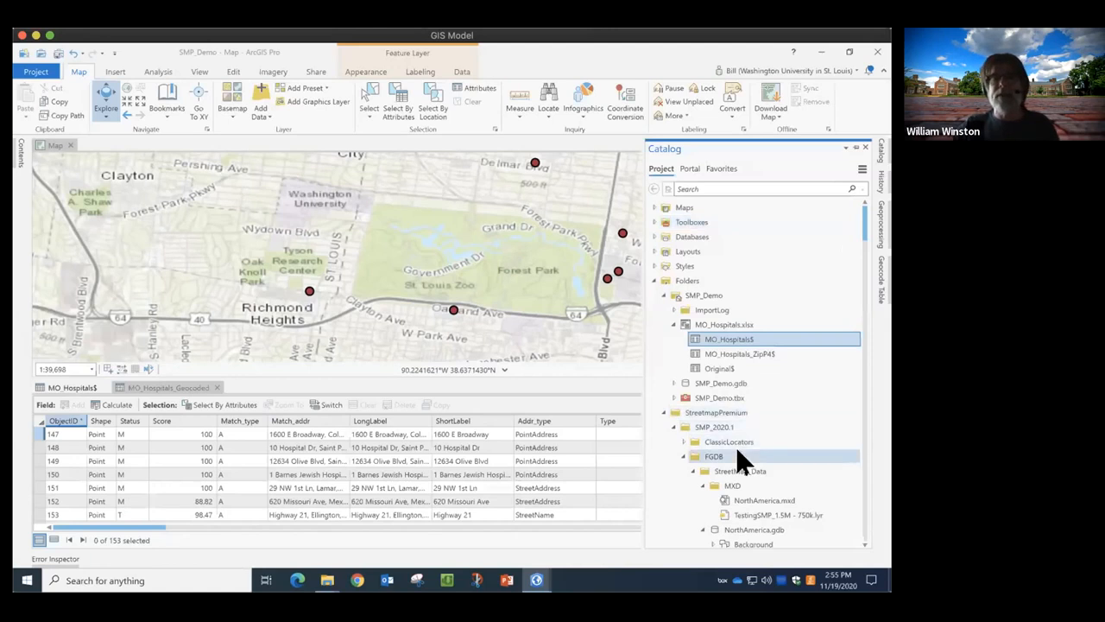
click(674, 323)
scroll(704, 414, down, 3)
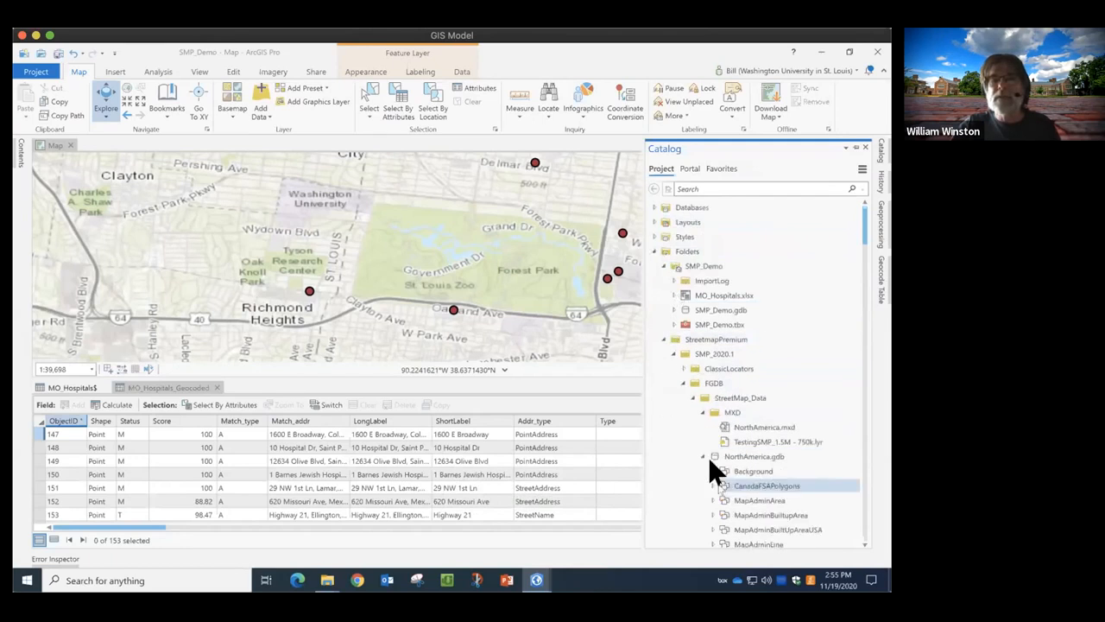
click(703, 354)
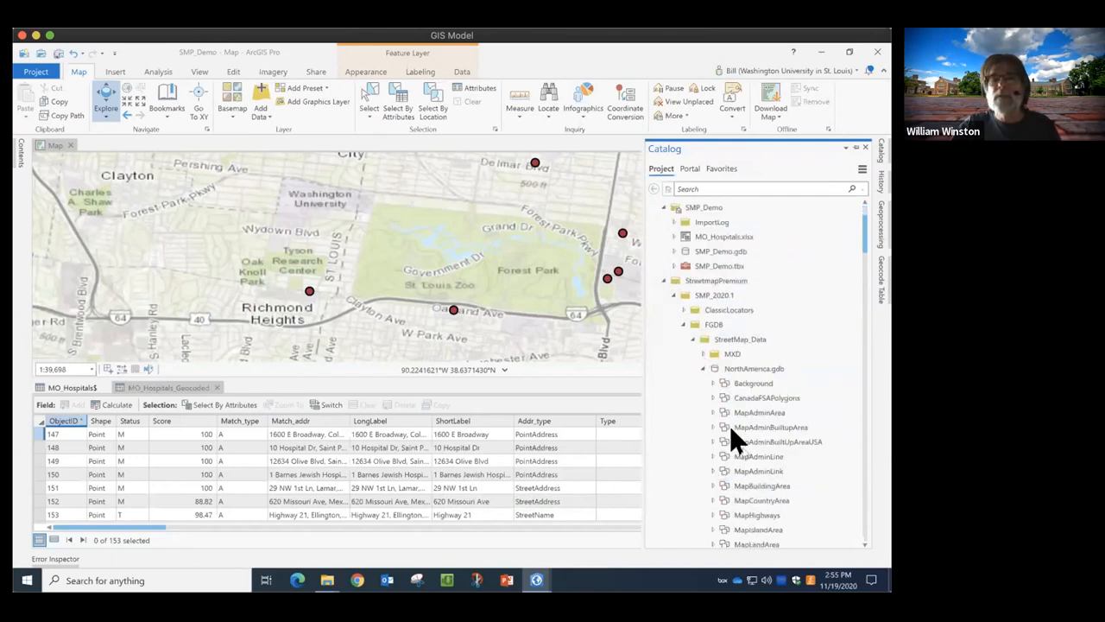
click(747, 367)
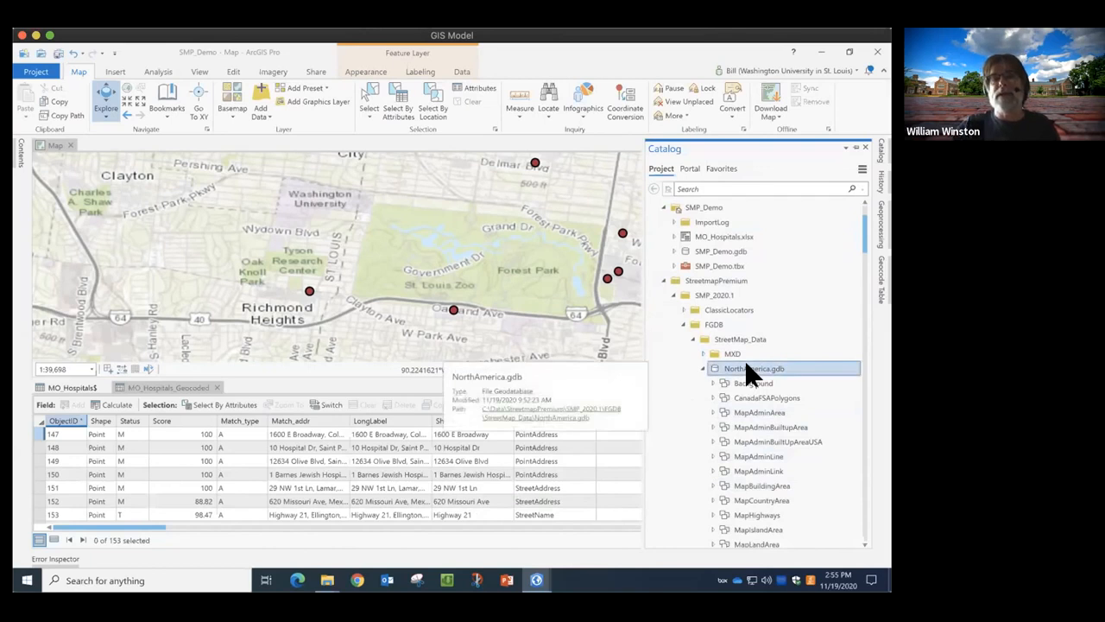
scroll(755, 404, down, 3)
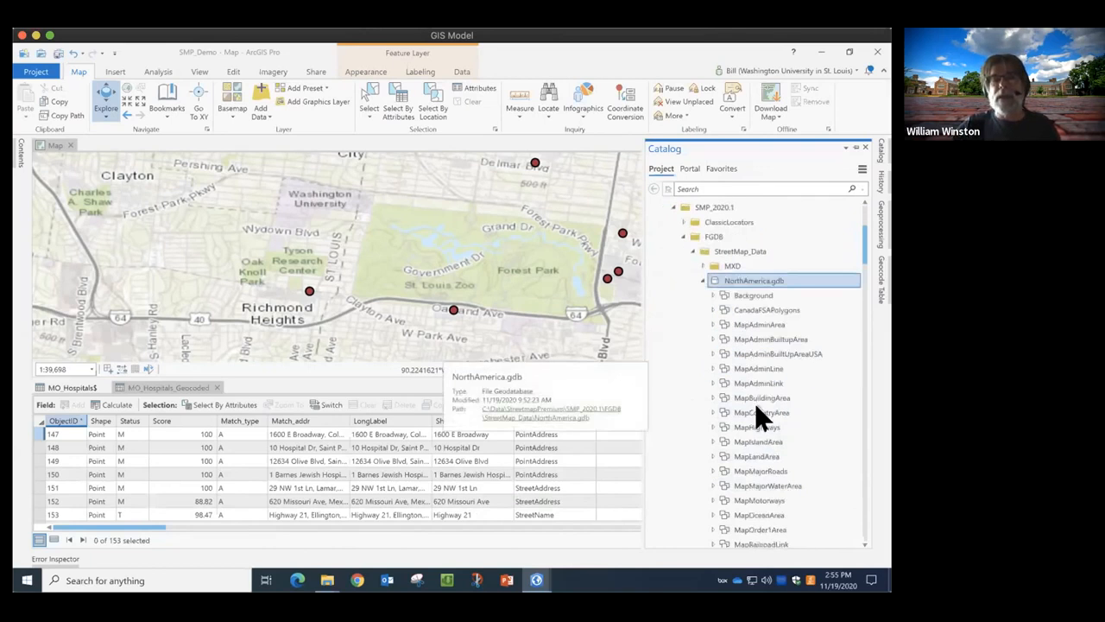
scroll(756, 404, down, 7)
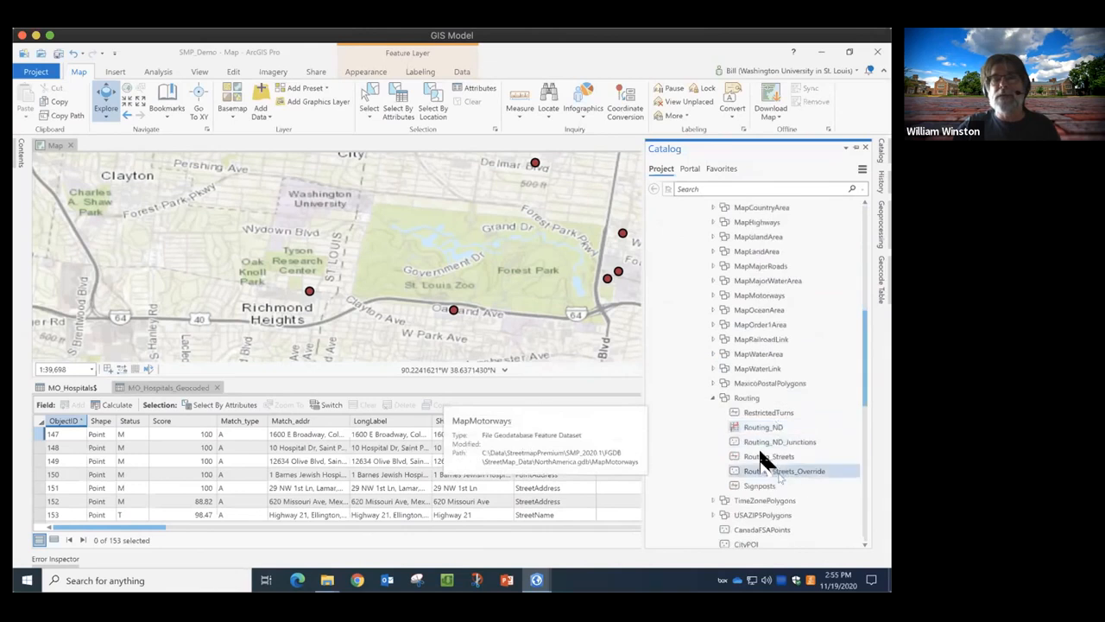
Examine the Routing feature dataset in NorthAmerica.gdb, including its Routing_ND network dataset, Routing_Streets and Routing_ND_Junctions.
click(748, 398)
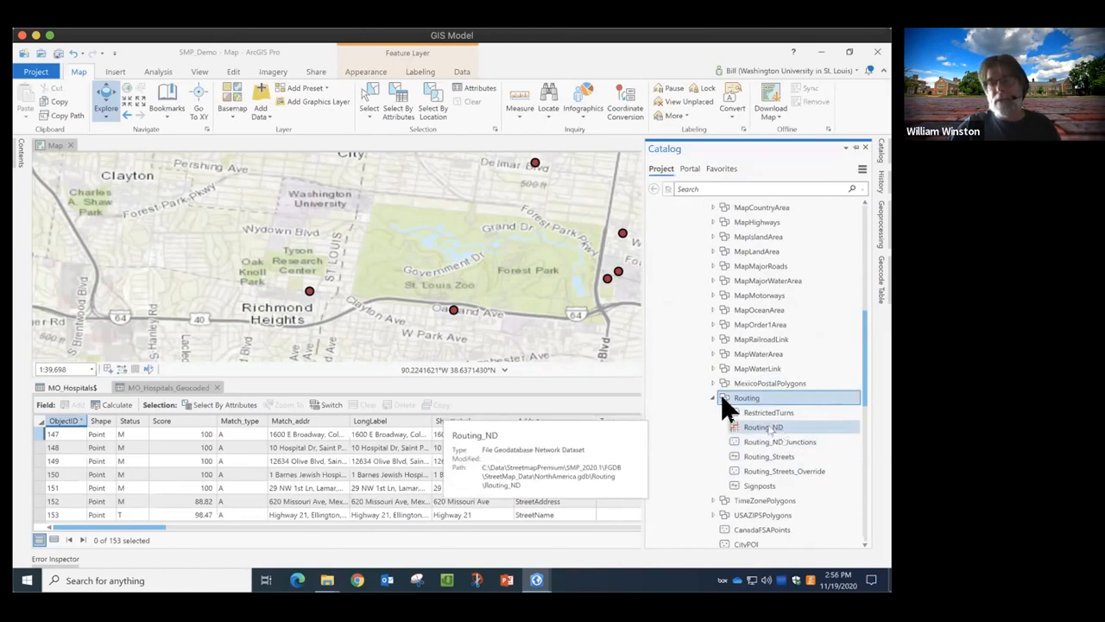
scroll(755, 401, down, 3)
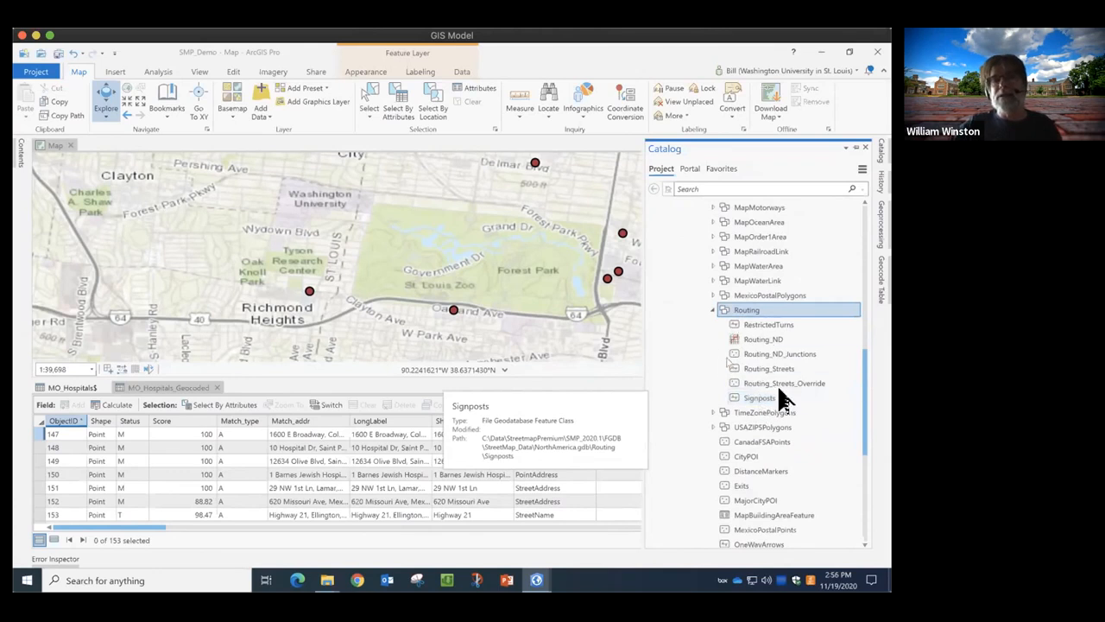
click(766, 339)
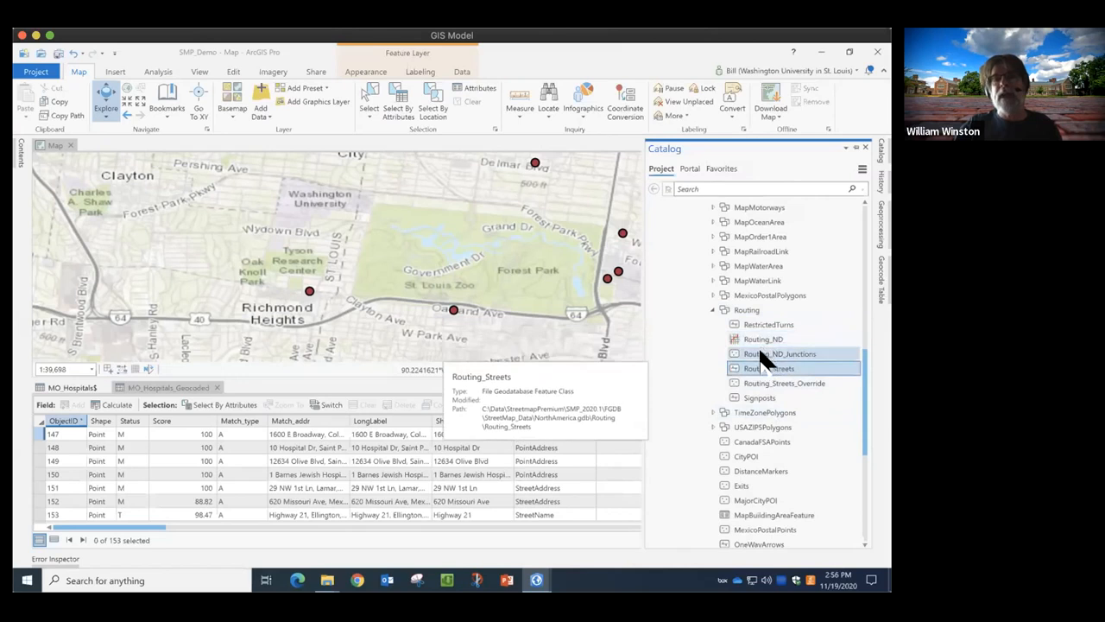
click(747, 354)
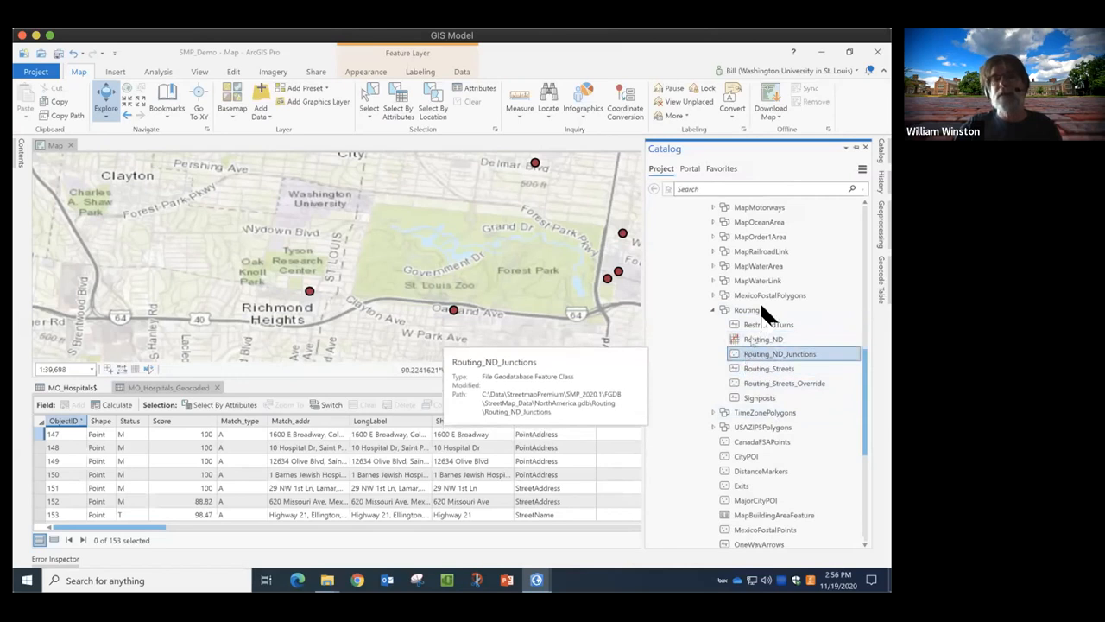
Add the Routing_ND network dataset from the Routing feature dataset to the map and expand its traffic legend.
click(764, 324)
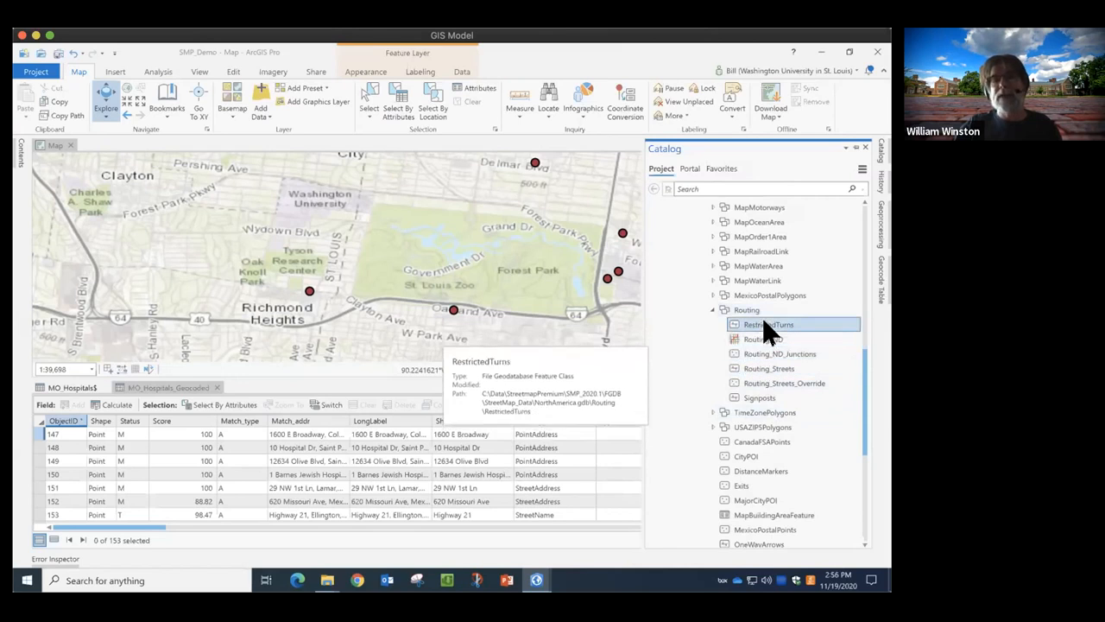
click(752, 398)
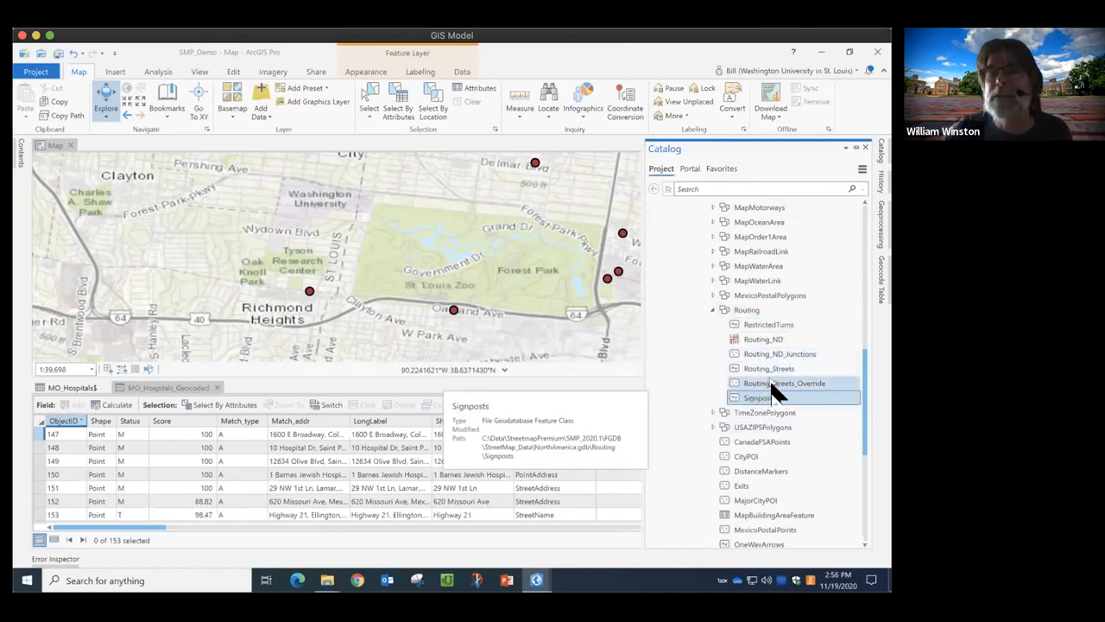
click(776, 386)
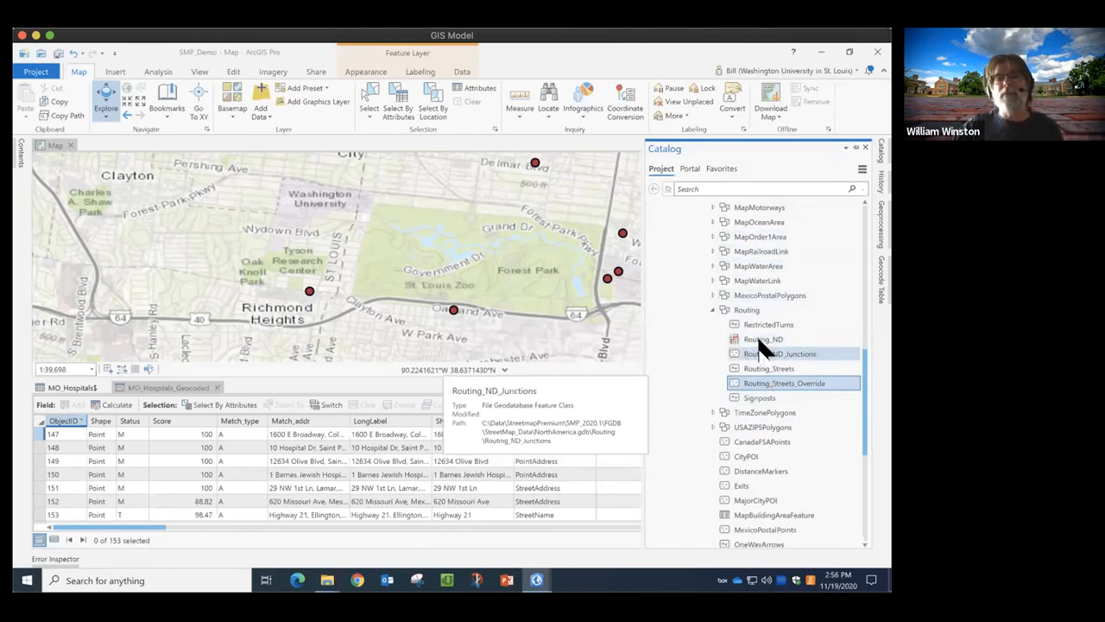
click(760, 341)
drag(522, 287, 521, 287)
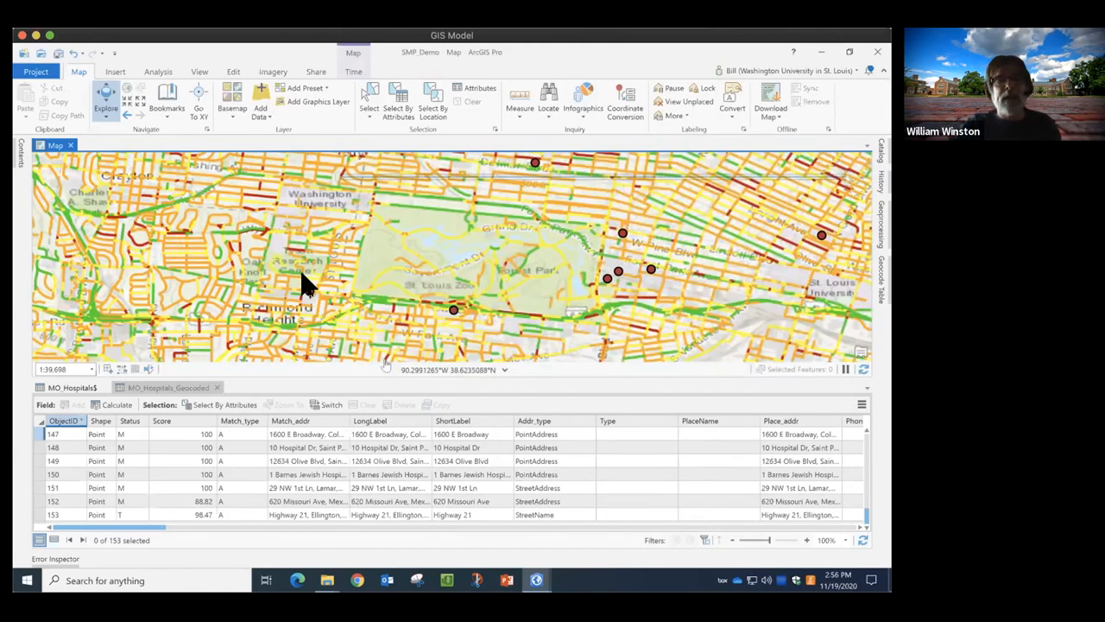
click(20, 164)
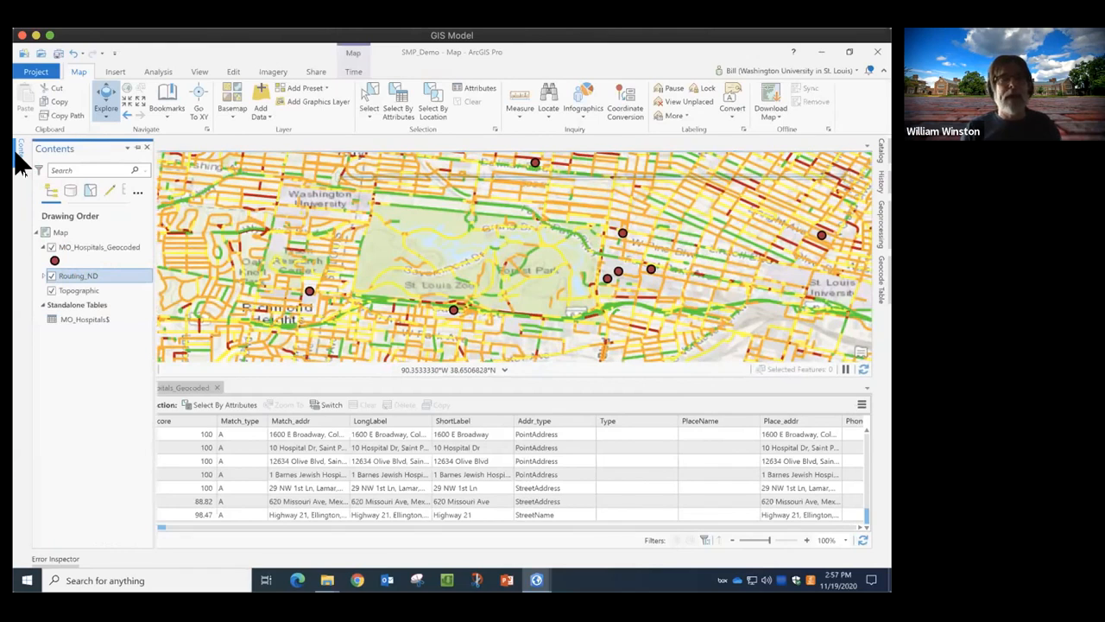
click(44, 275)
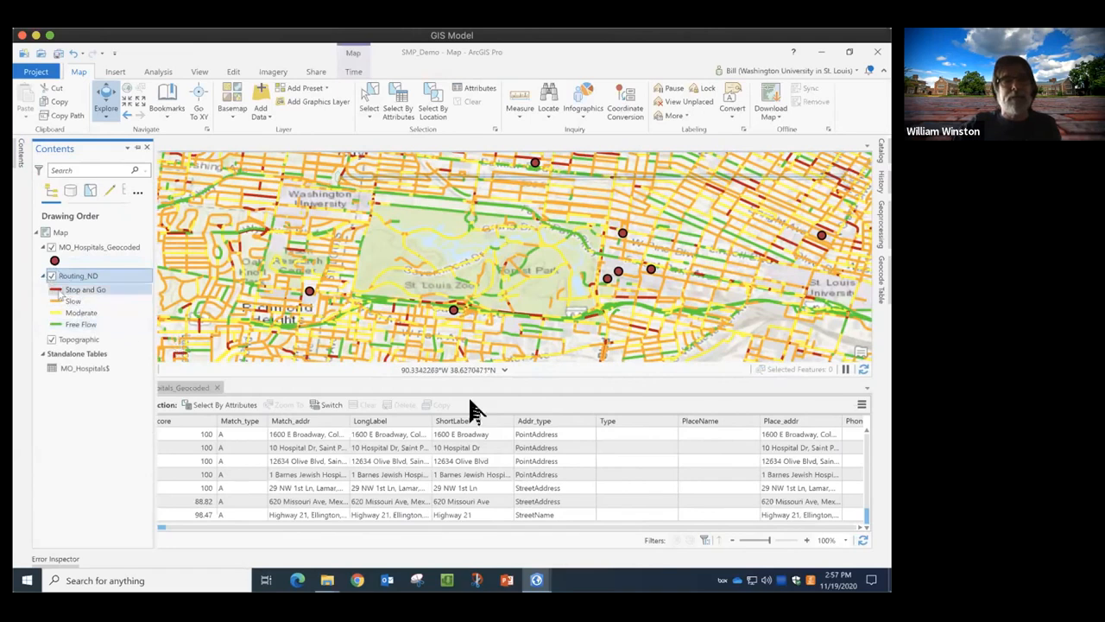
Close the MO_Hospitals_Geocoded and MO_Hospitals$ attribute tables.
click(213, 390)
click(217, 387)
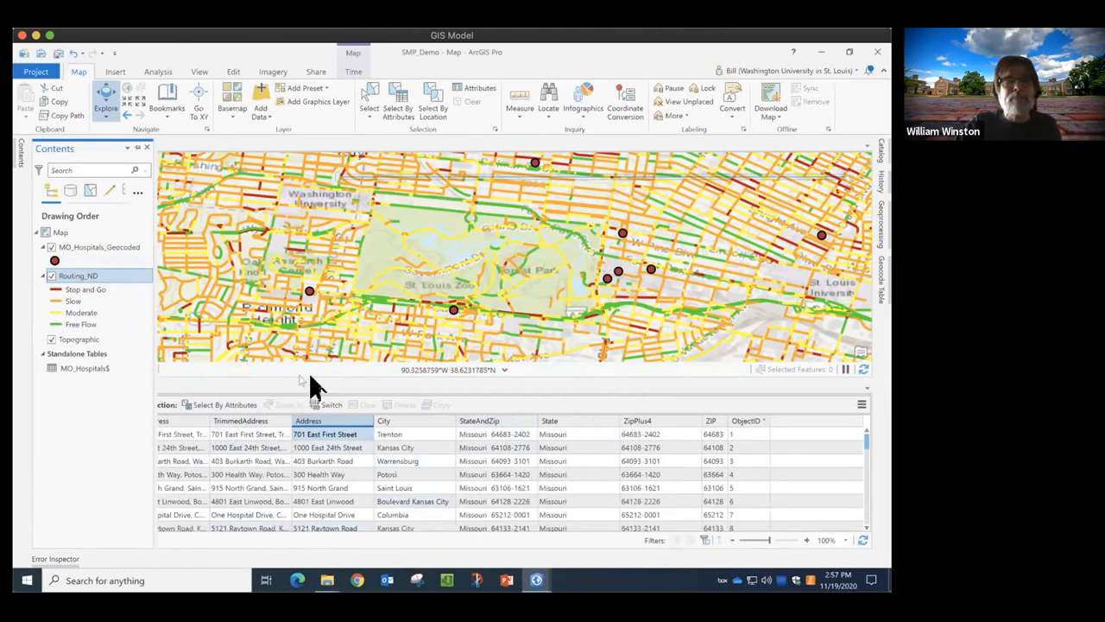
click(866, 390)
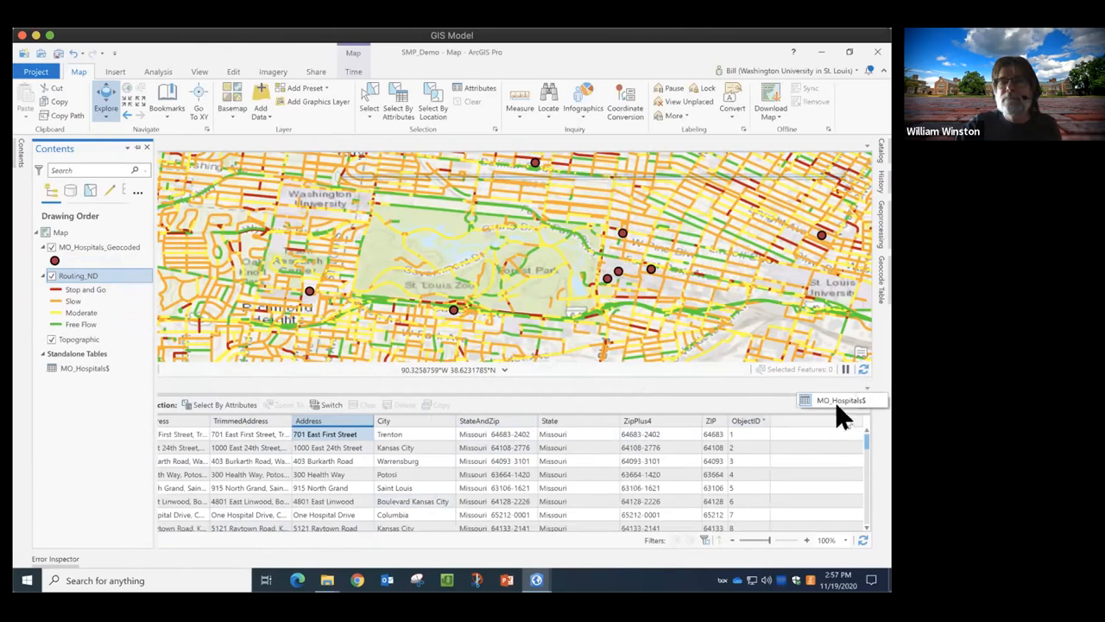
click(829, 401)
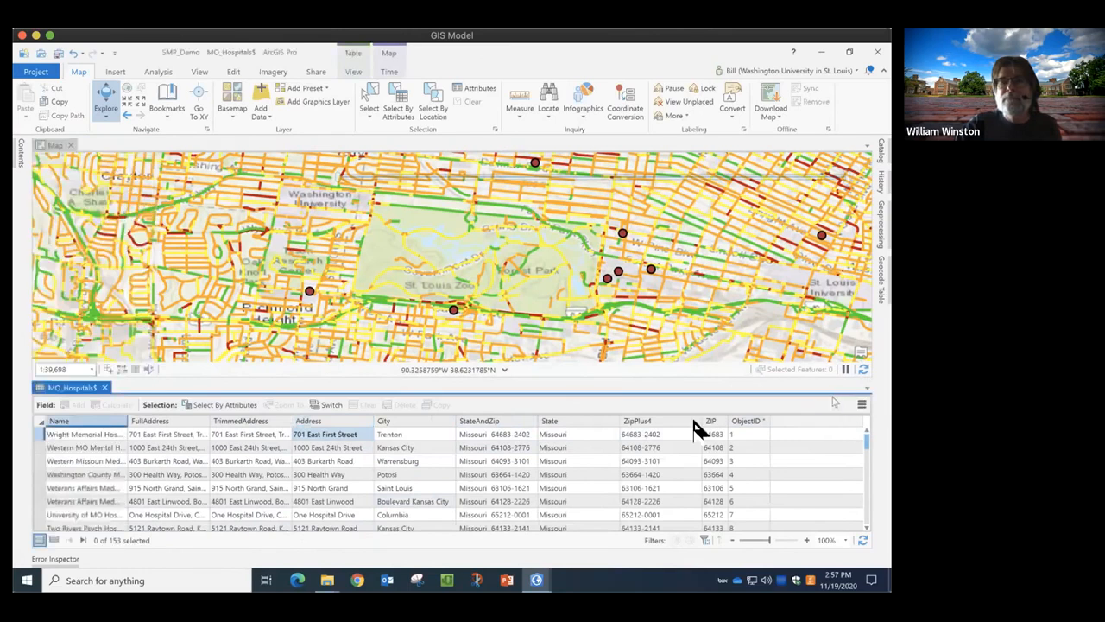
click(105, 387)
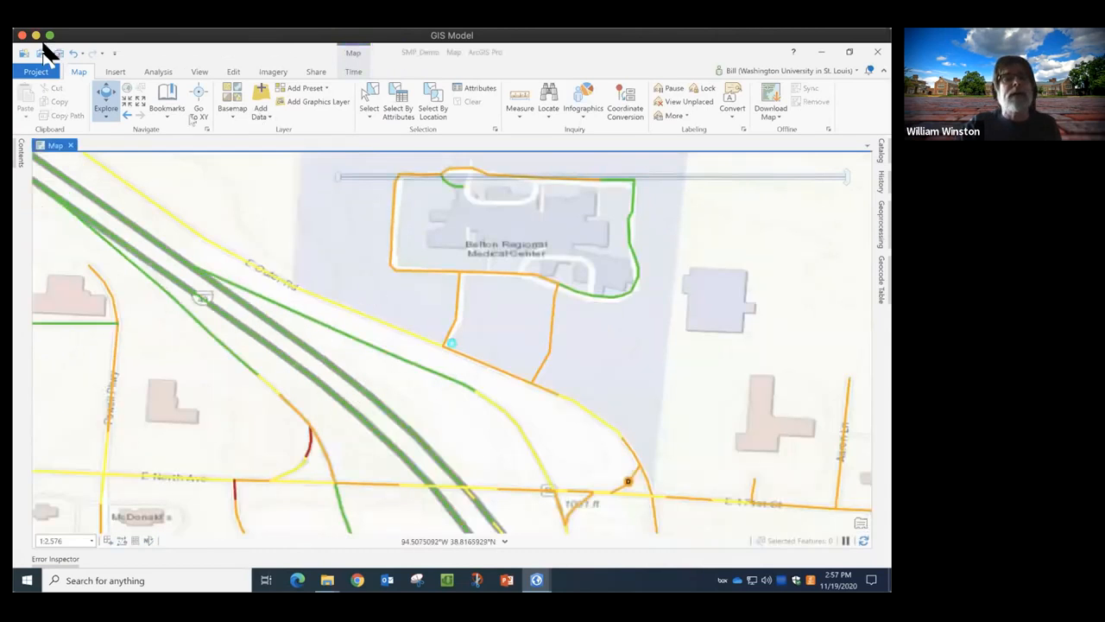
Zoom the map to the Forest Park bookmark and hide the Topographic basemap.
click(157, 84)
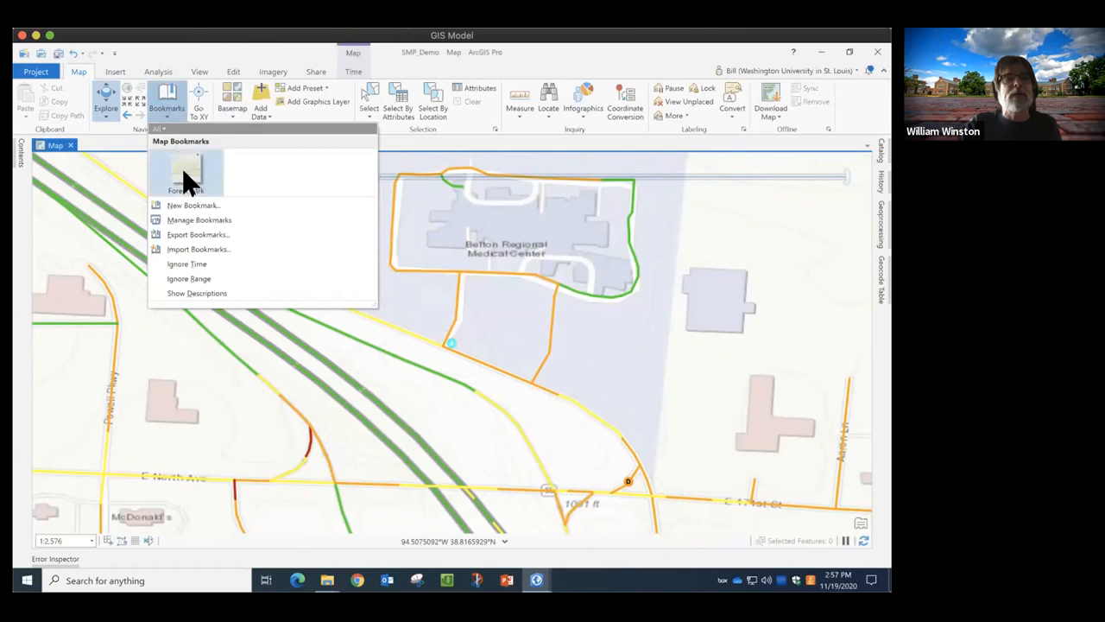
click(192, 179)
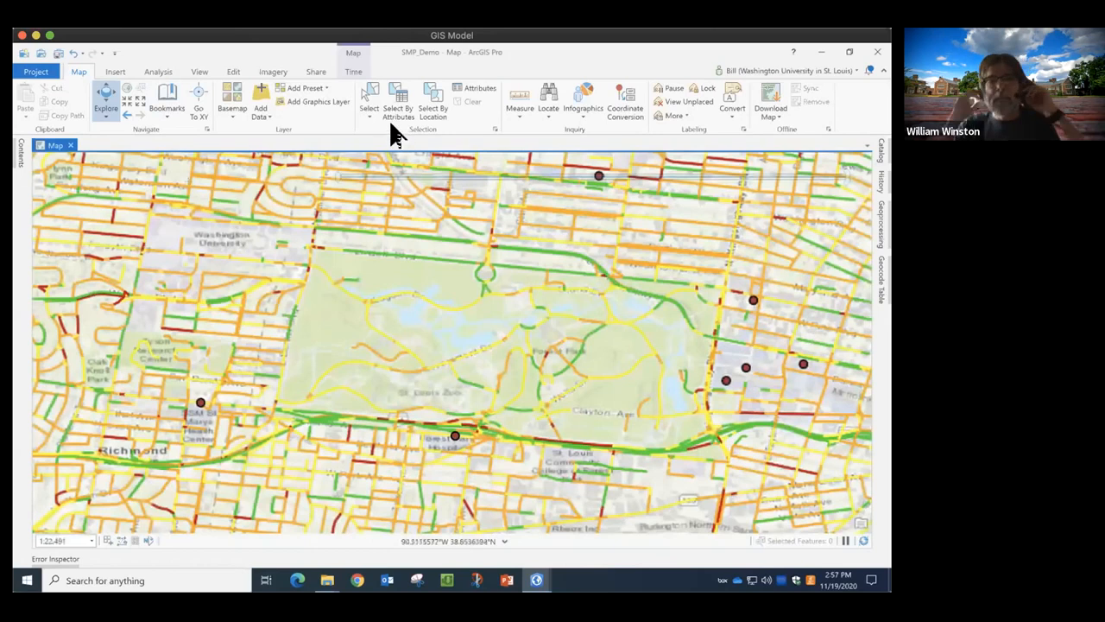
click(20, 157)
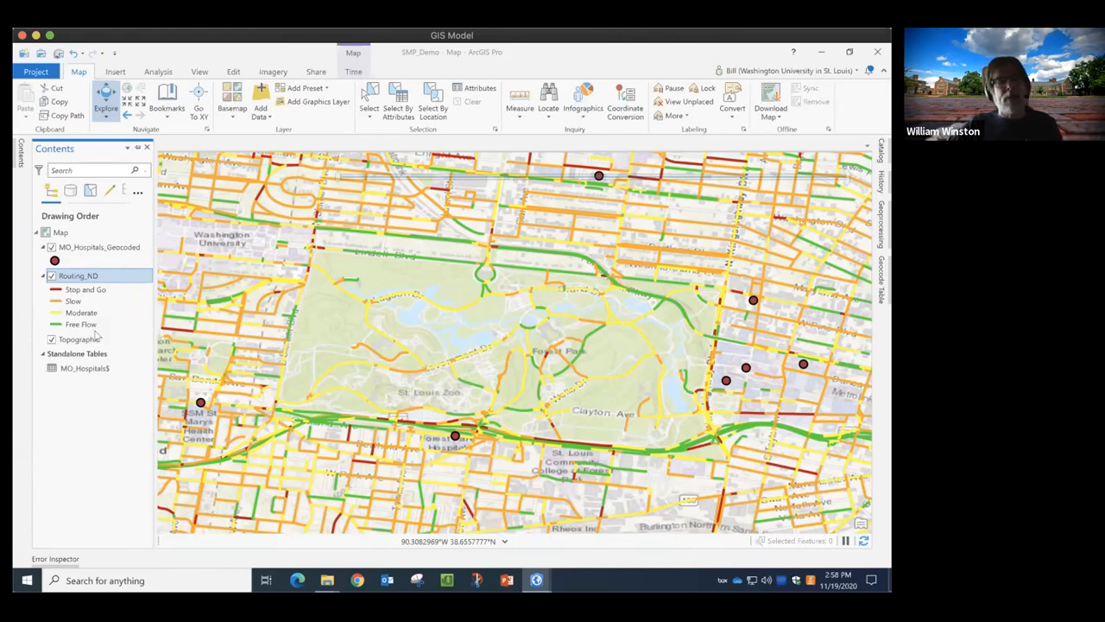
click(52, 276)
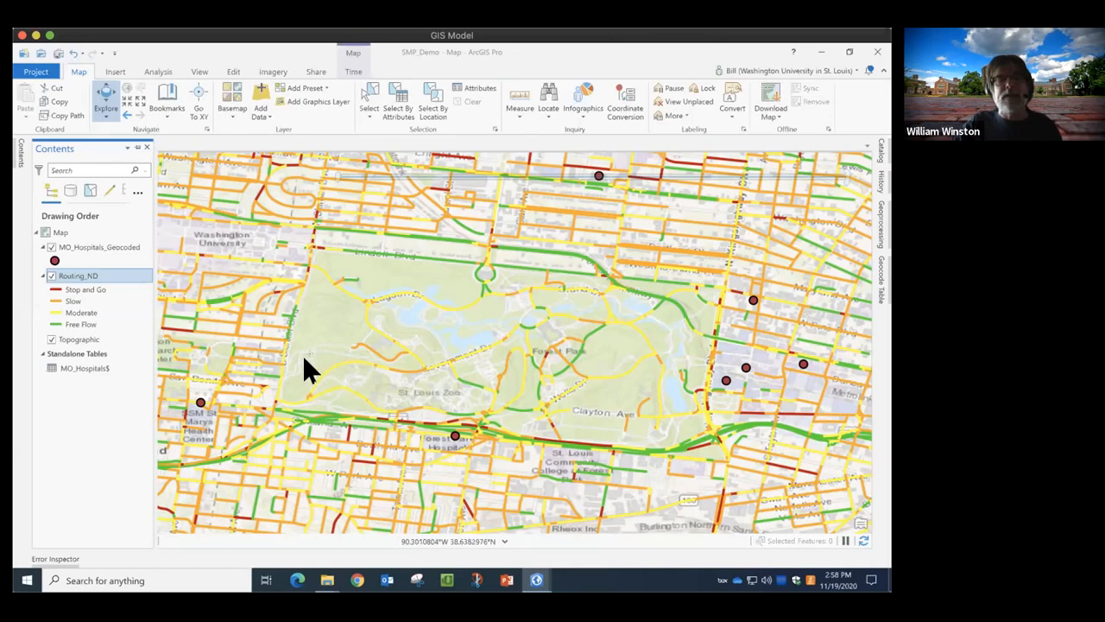
click(51, 342)
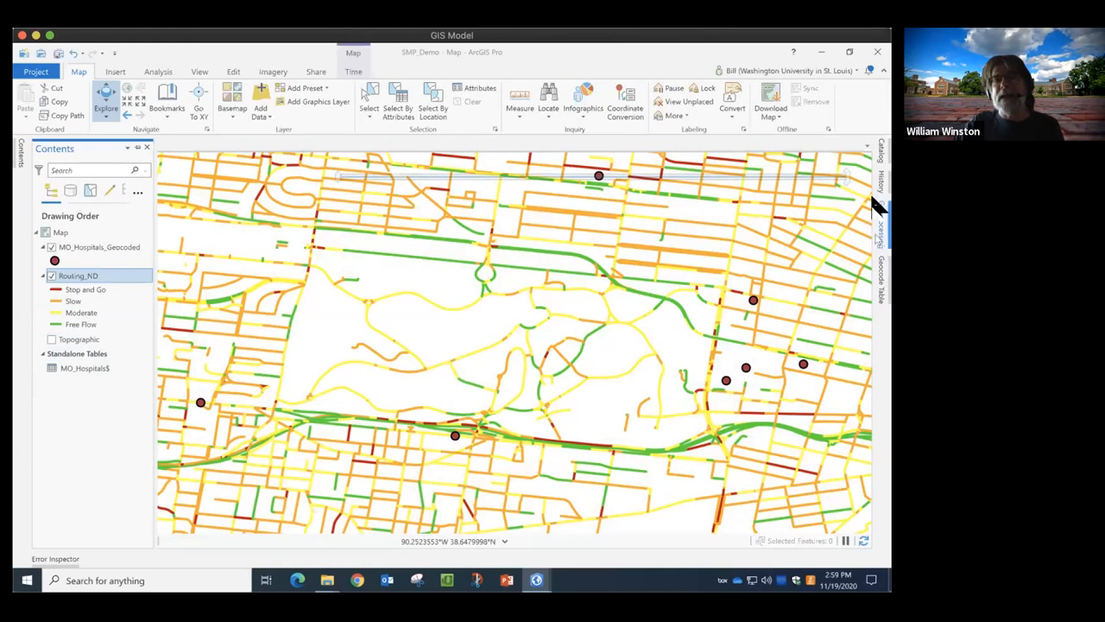
Add the Routing_Streets and Routing_ND_Junctions feature classes from the Routing dataset to the map.
click(879, 155)
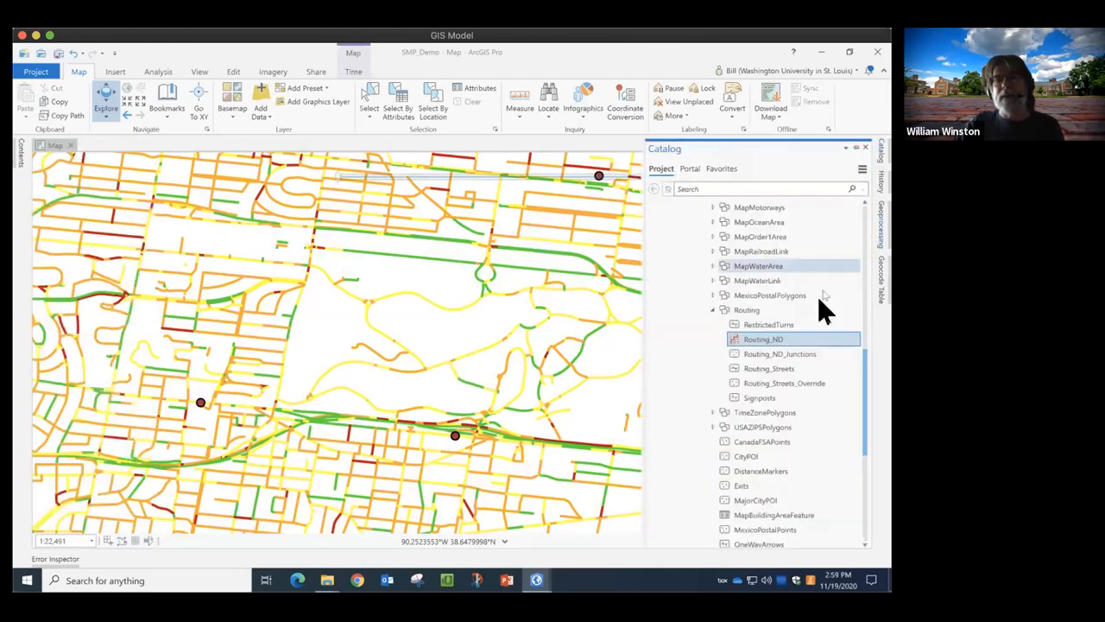
click(764, 370)
drag(764, 370, 497, 354)
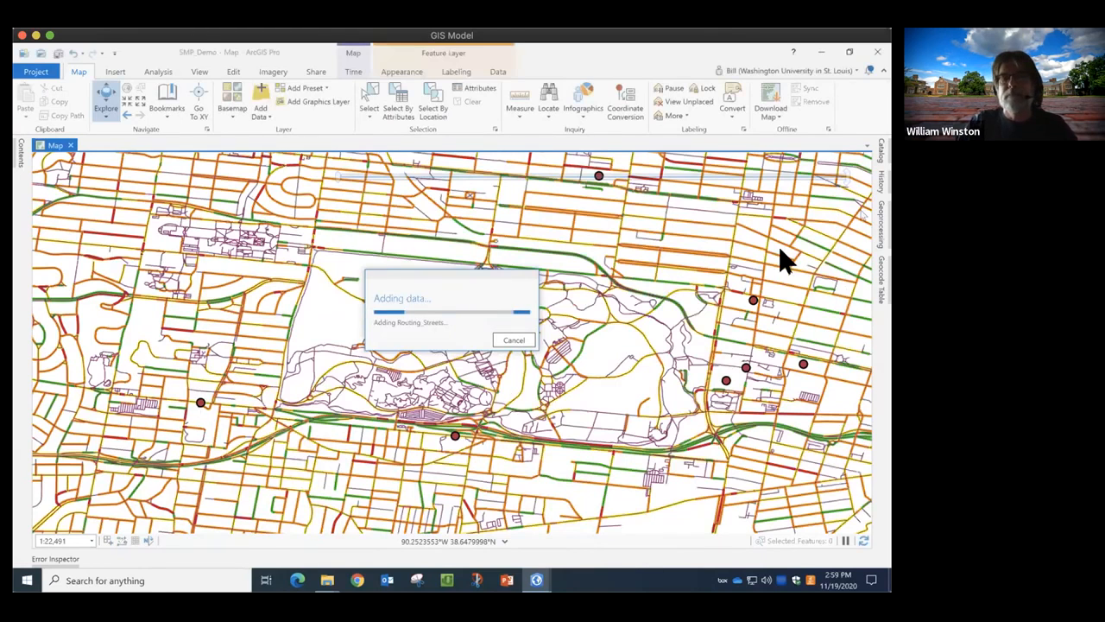
click(880, 154)
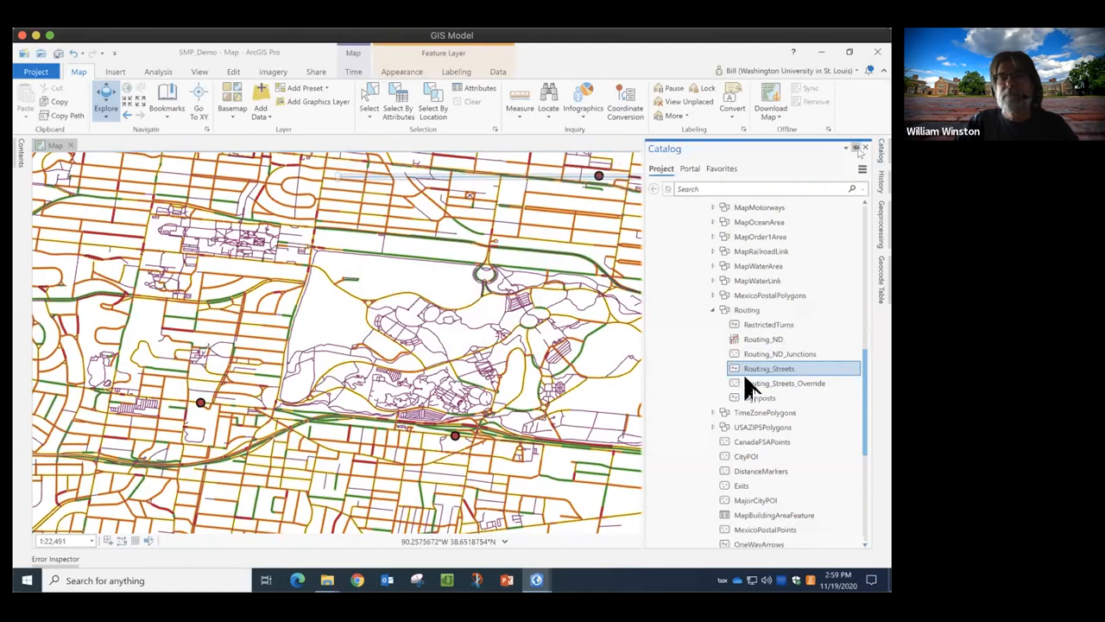
drag(794, 353, 479, 319)
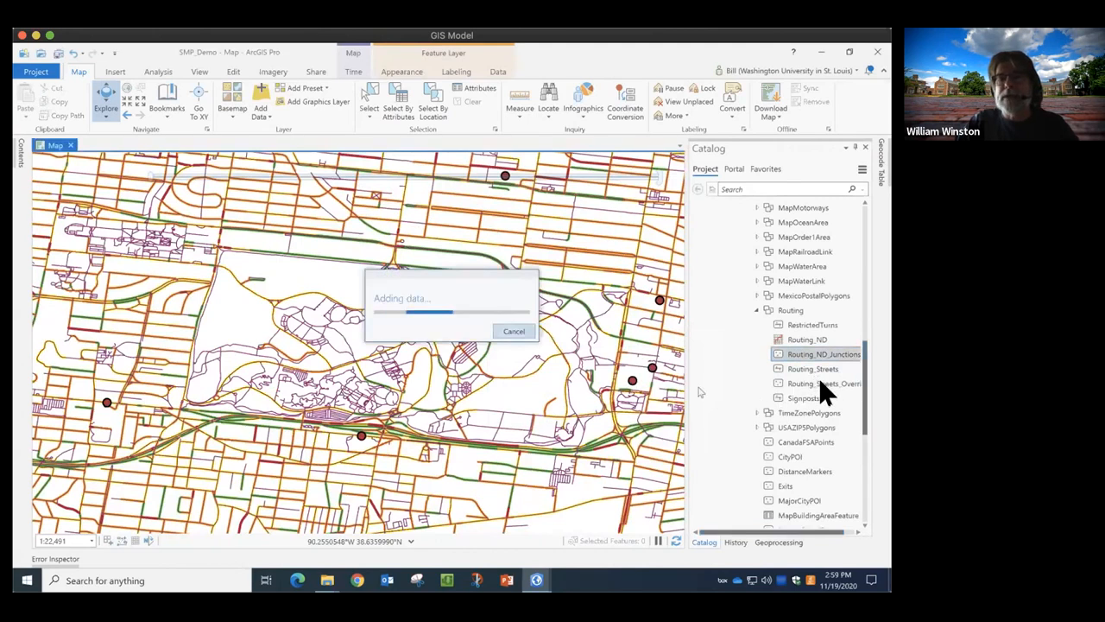
drag(820, 382, 578, 381)
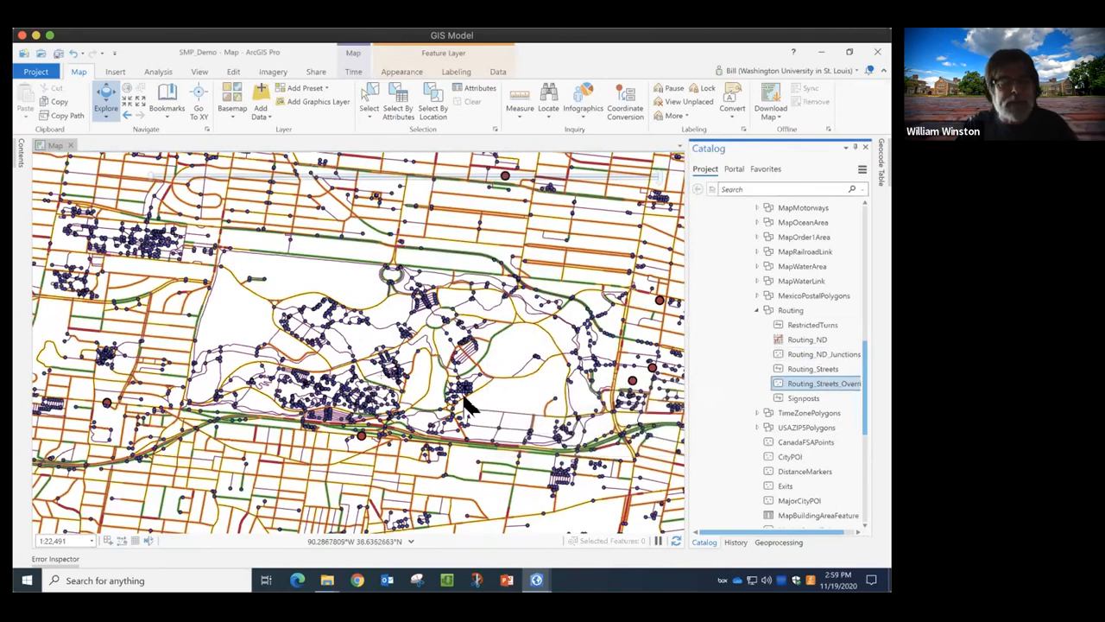
Zoom in on the middle of Forest Park to examine the junction points along the streets.
drag(357, 292, 485, 391)
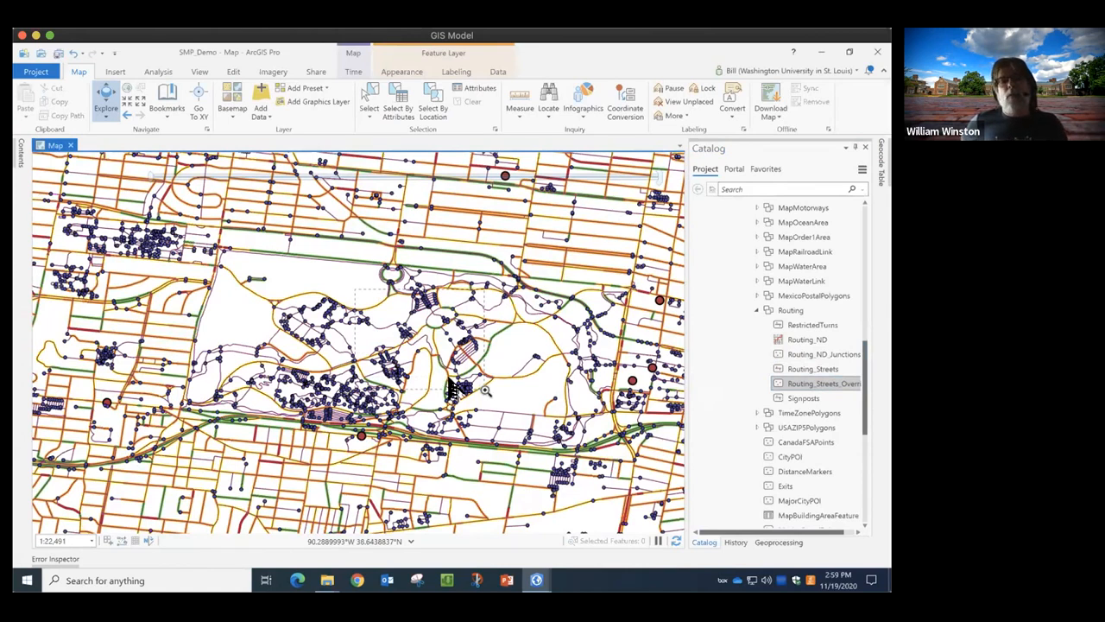
drag(485, 390, 485, 390)
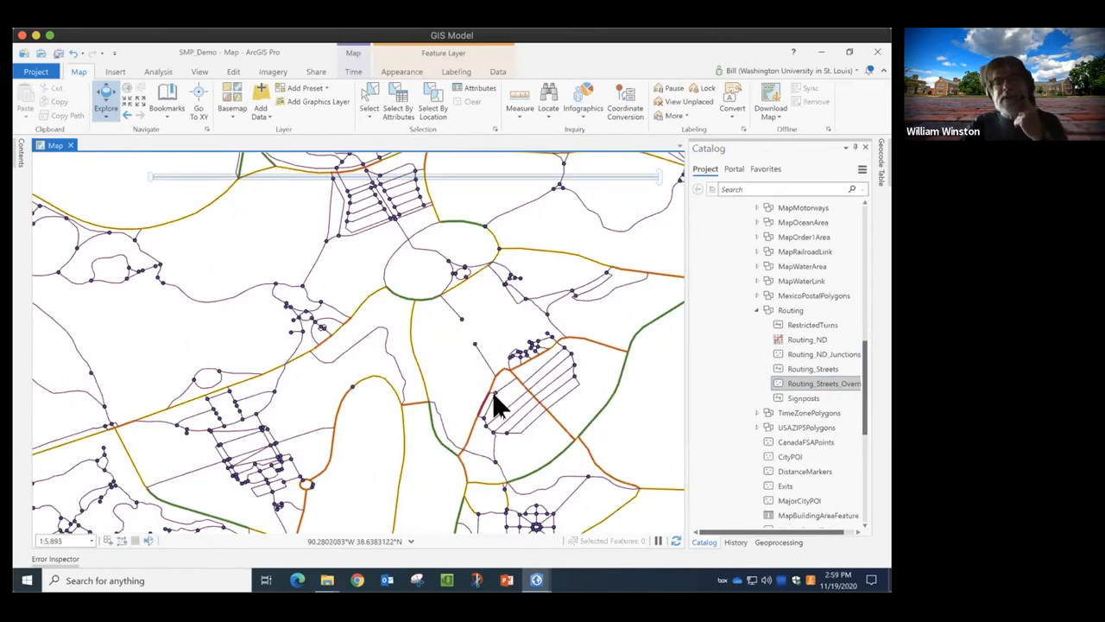
click(804, 387)
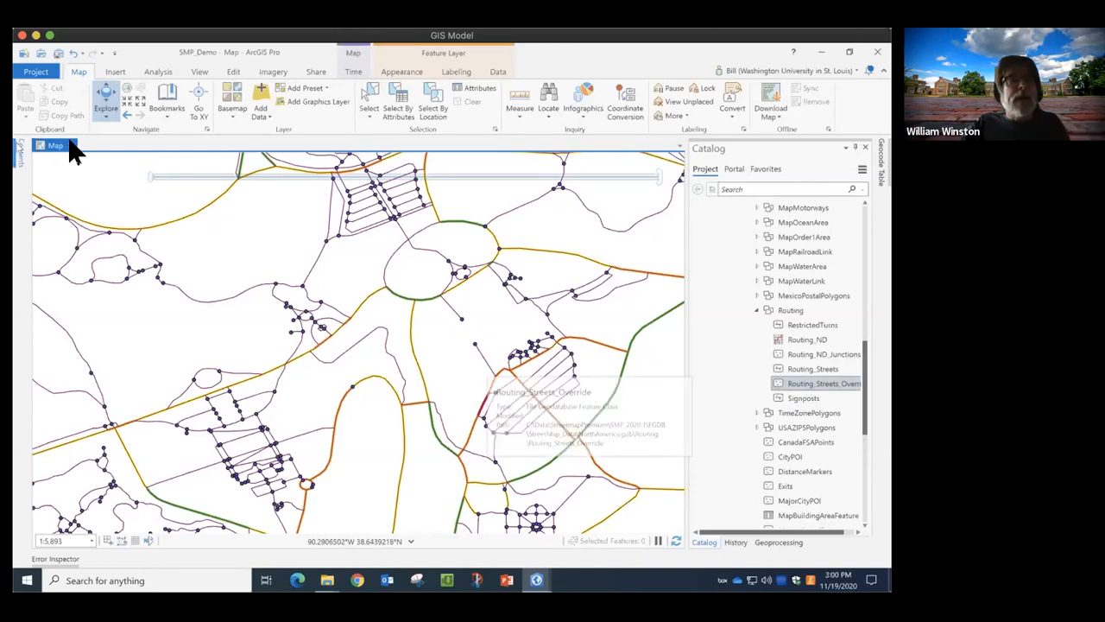
Dock the Contents pane open at a narrower width and add the Routing_Streets_Override feature class to the map.
click(21, 153)
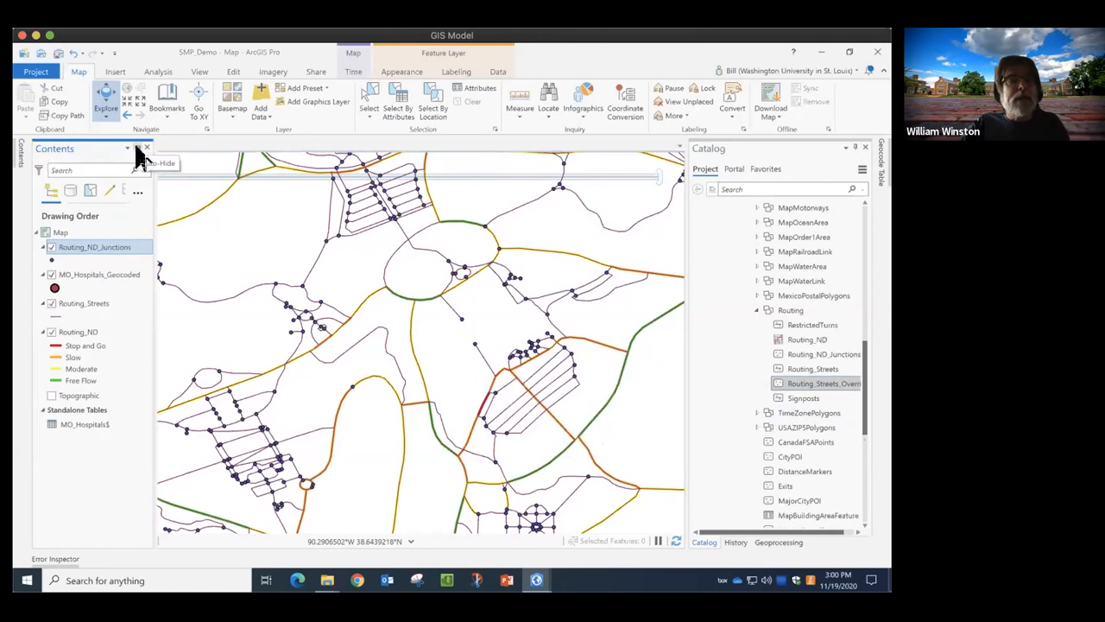
click(137, 148)
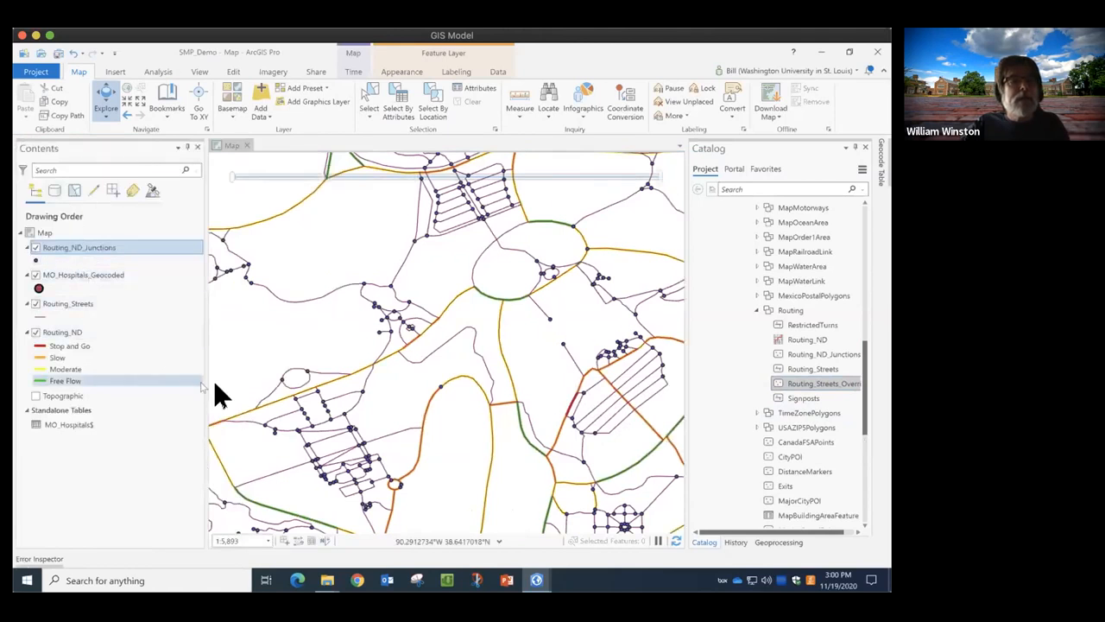
drag(203, 381, 151, 380)
drag(812, 390, 476, 403)
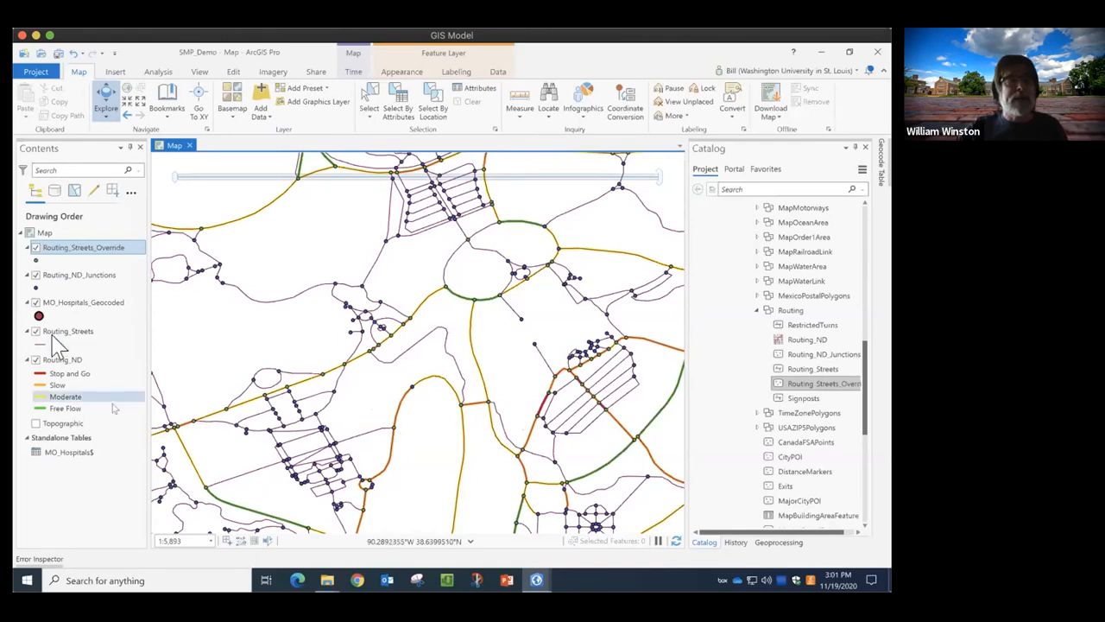
Hide the Routing_Streets_Override, Routing_ND_Junctions and Routing_ND layers, and return the map to the Forest Park bookmark.
click(35, 247)
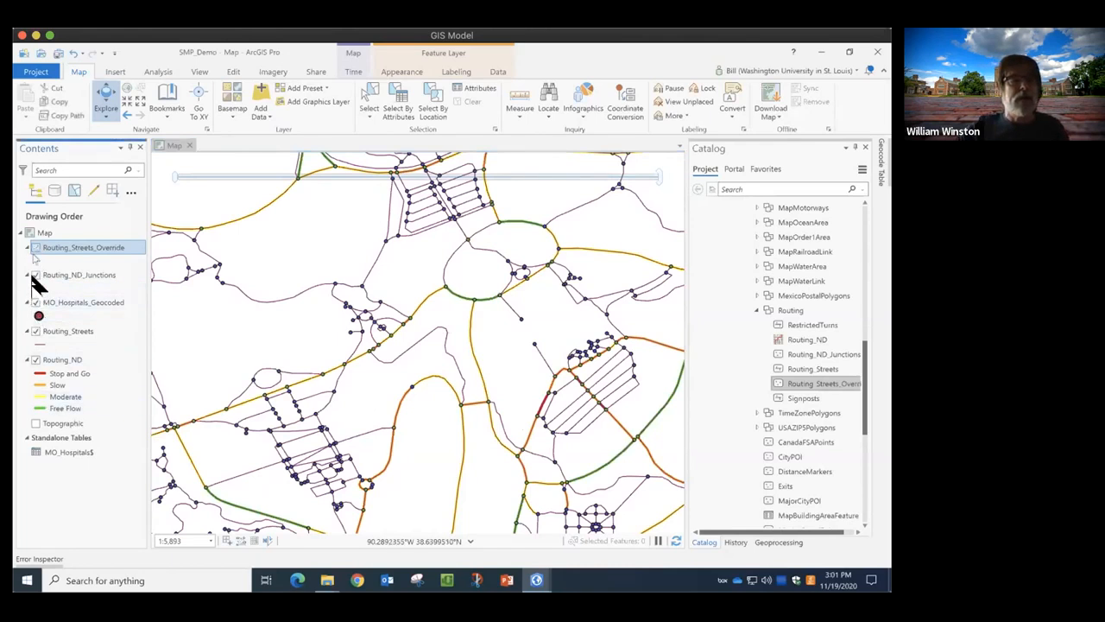
click(35, 274)
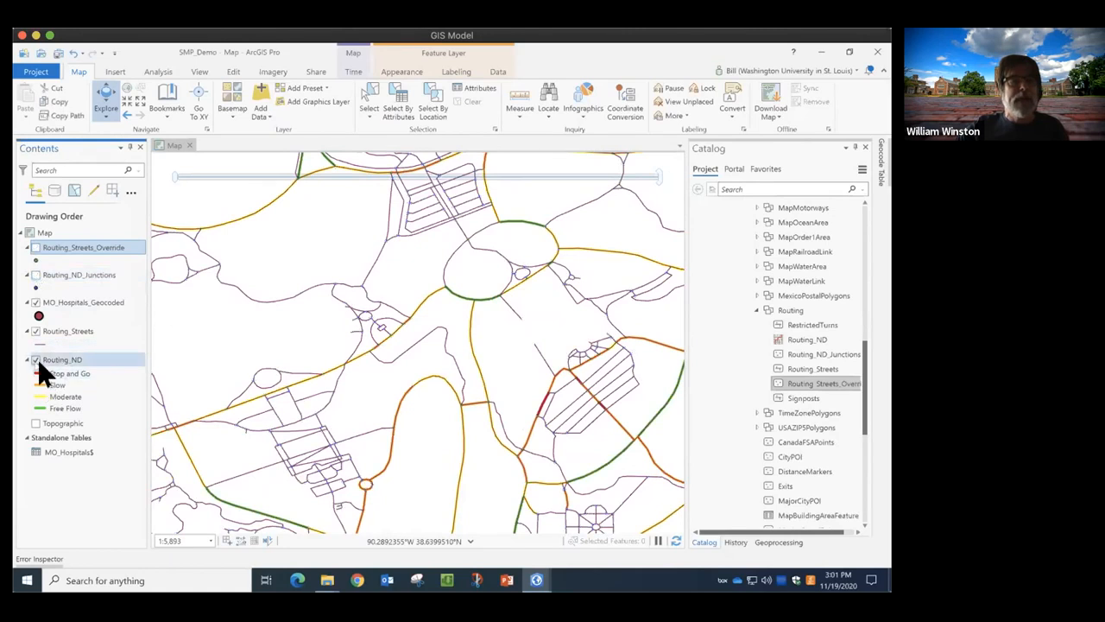
click(35, 359)
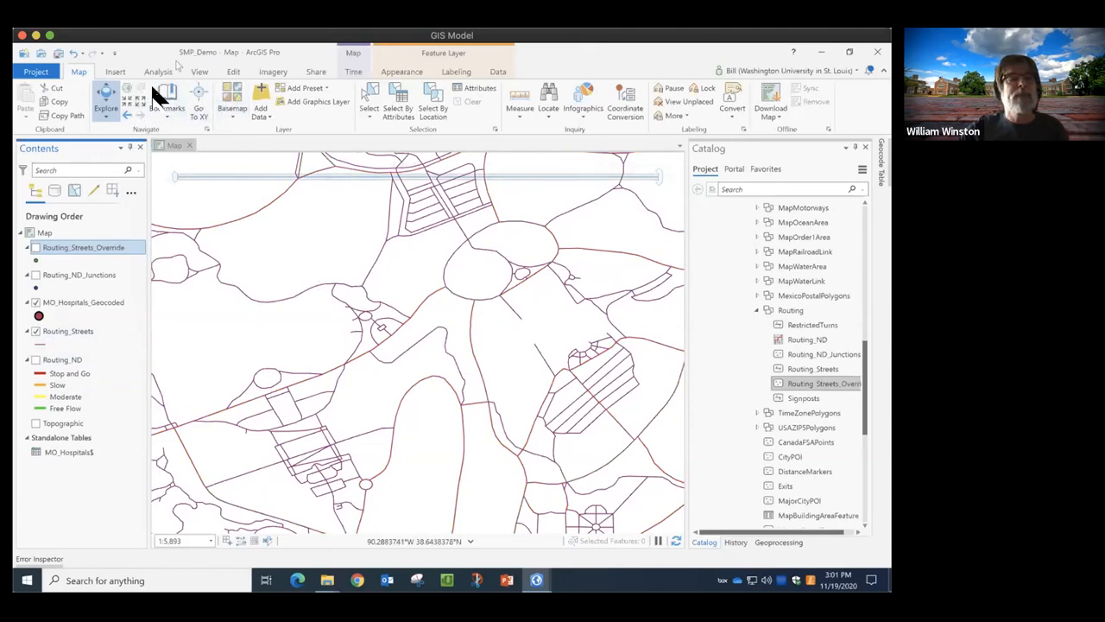
click(169, 98)
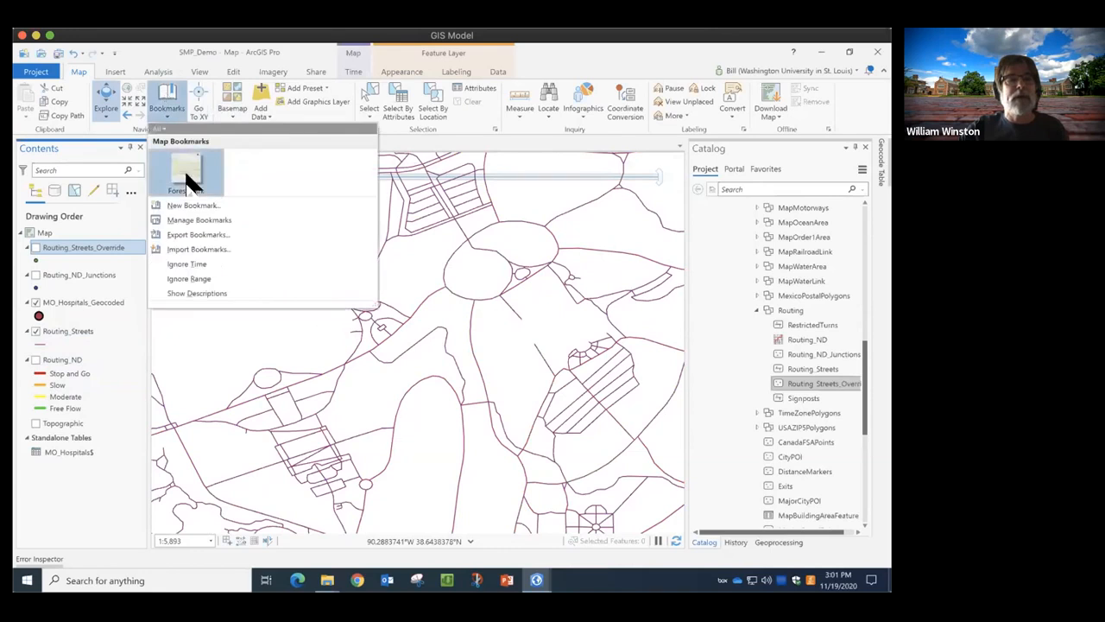
click(186, 181)
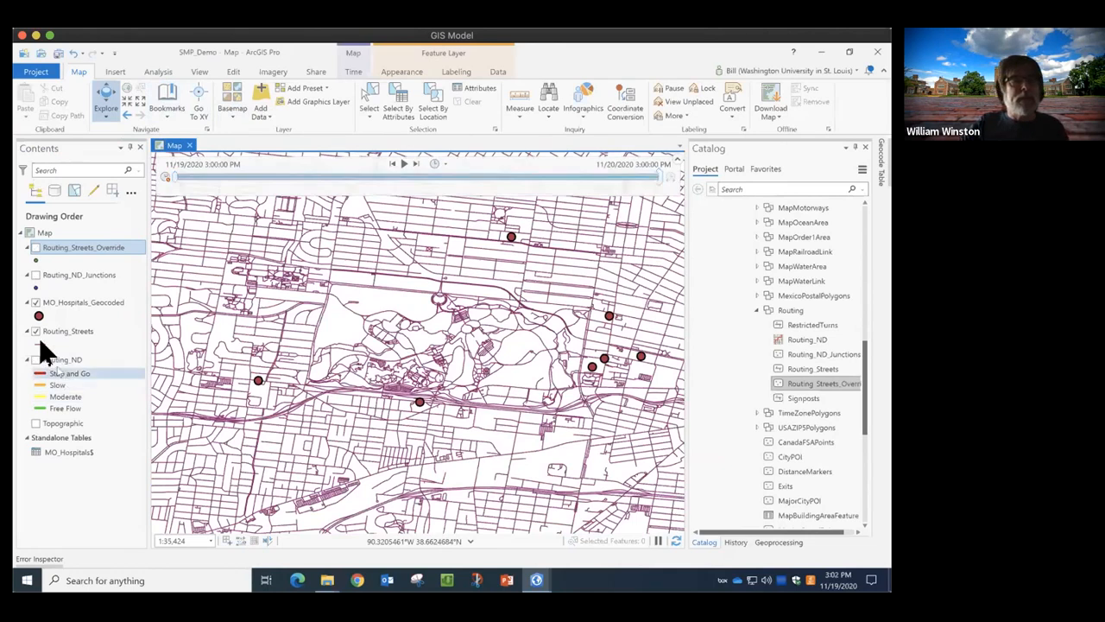
Change the Routing_Streets line symbol color to light gray, apply it, and close the symbology settings.
click(69, 342)
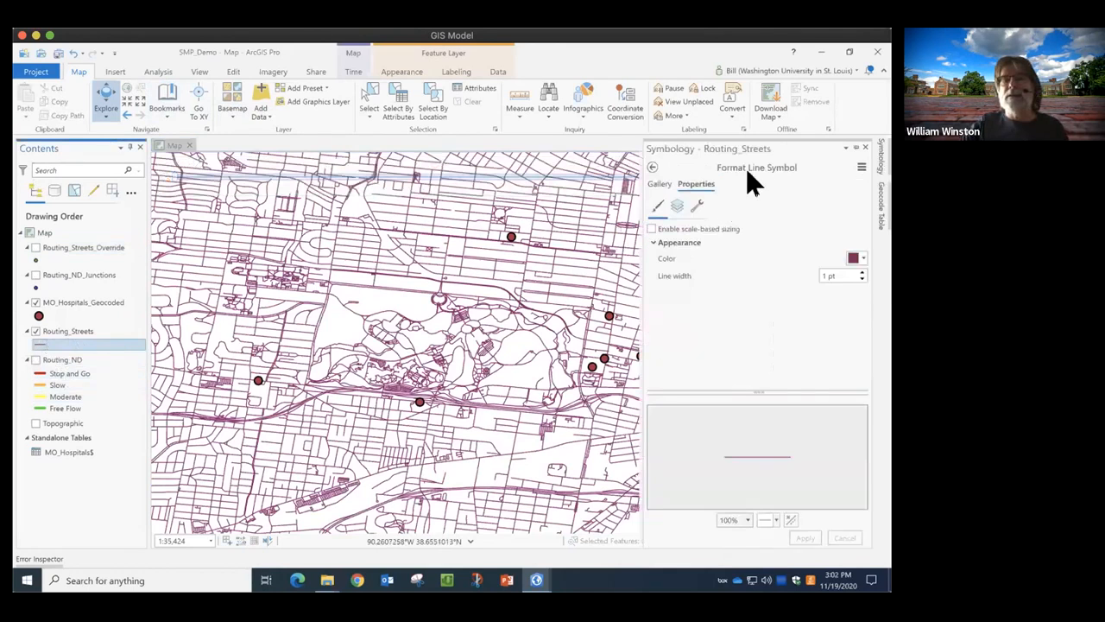
click(862, 259)
click(746, 342)
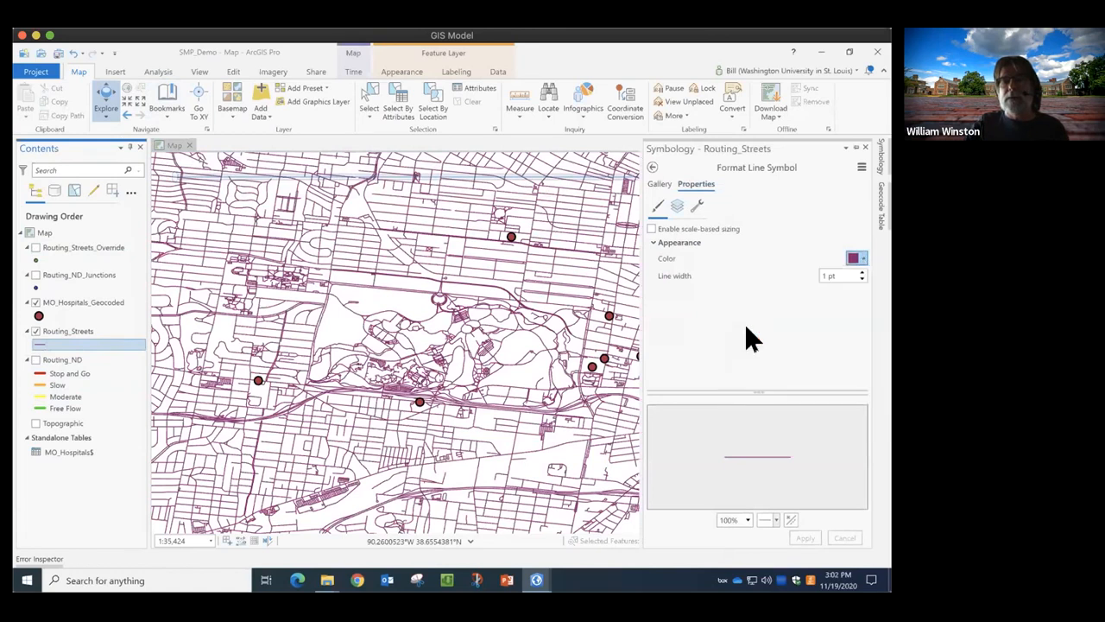
click(805, 537)
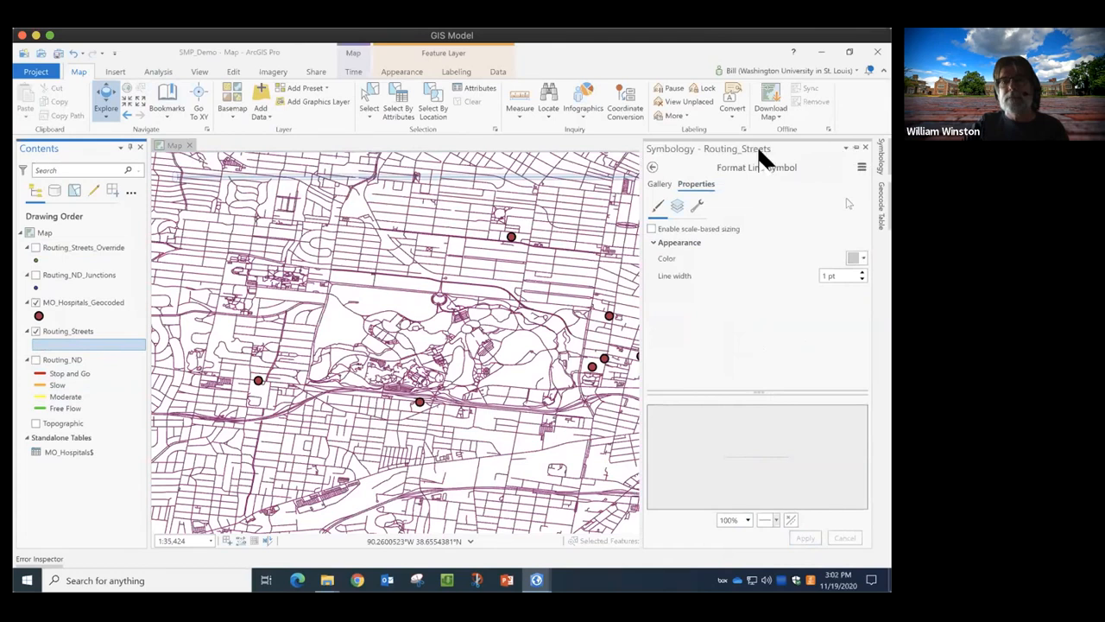
click(867, 146)
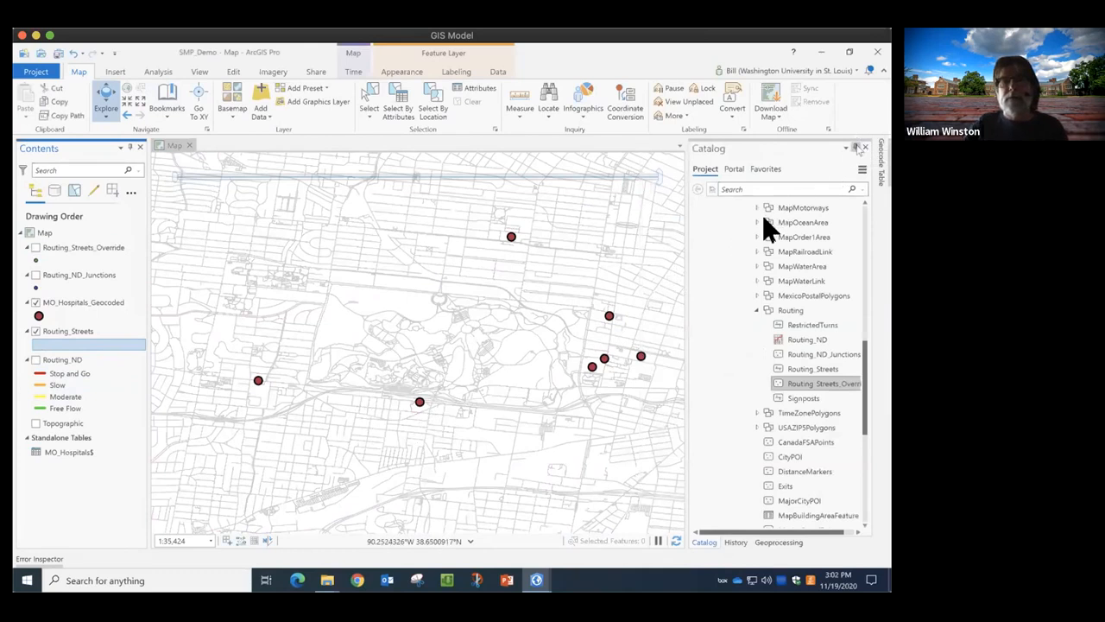
Collapse the Catalog pane, create a Route analysis layer from the Routing_ND network data source, and close the History pane.
click(857, 148)
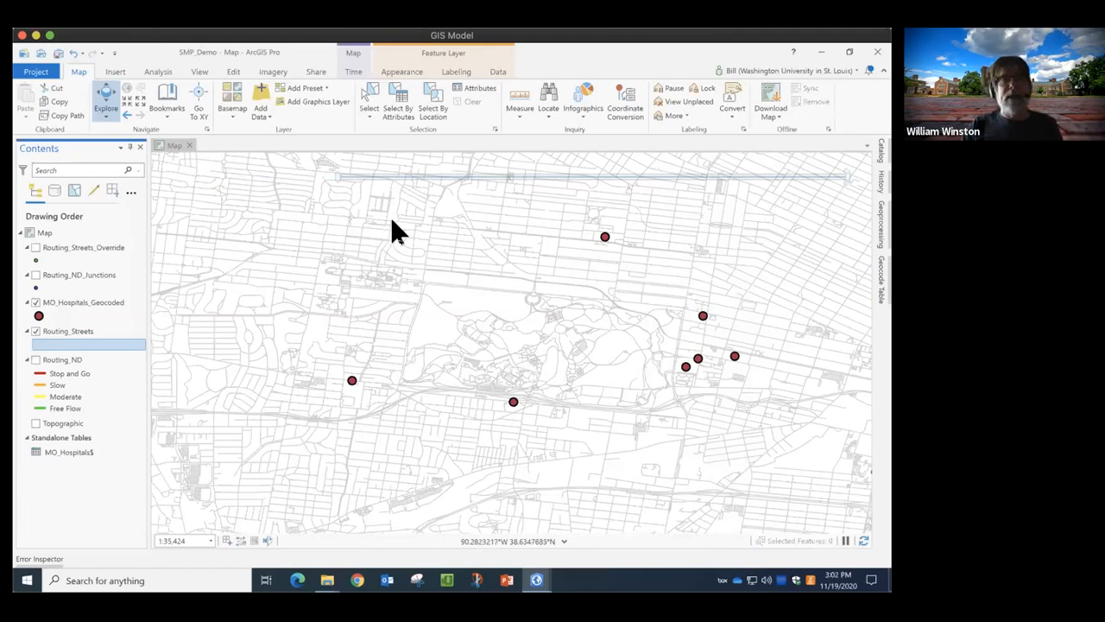
click(160, 73)
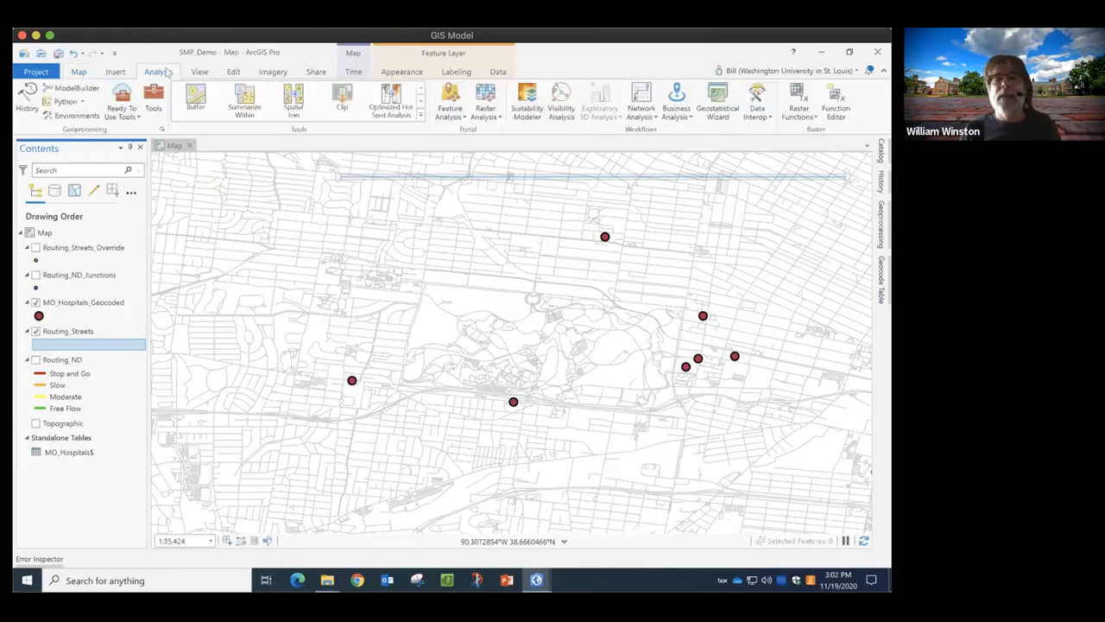
click(654, 119)
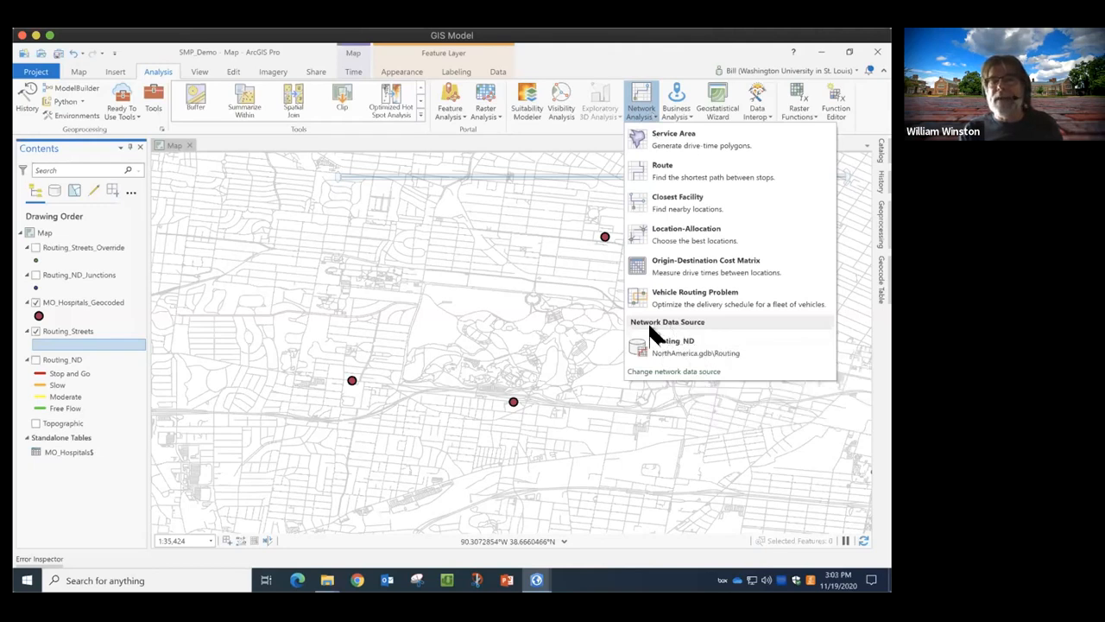
mouse_move(668, 341)
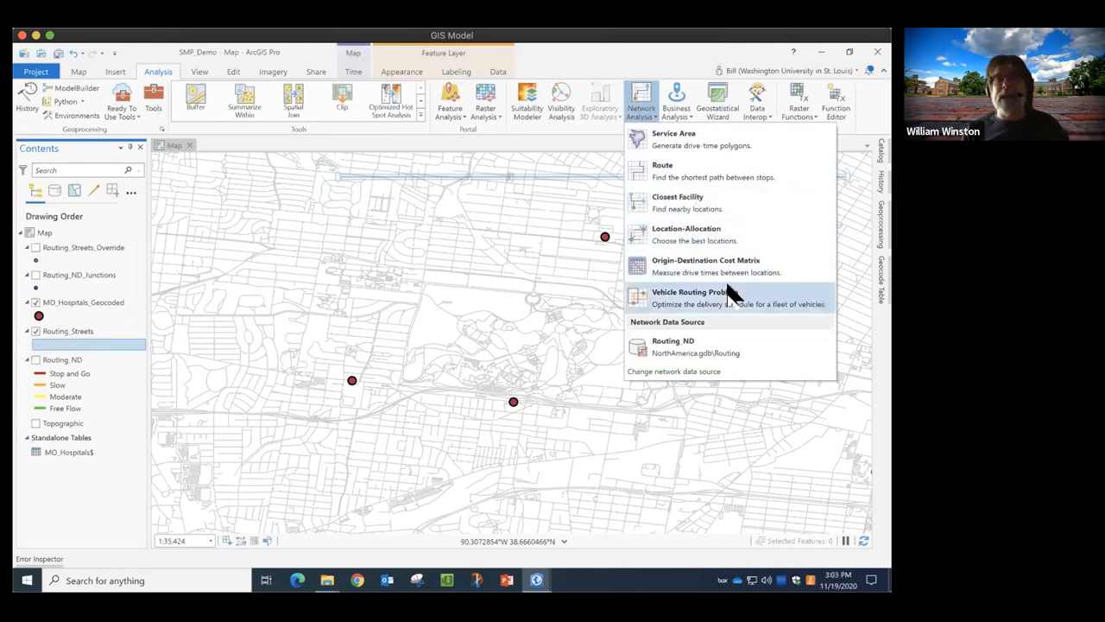
click(663, 168)
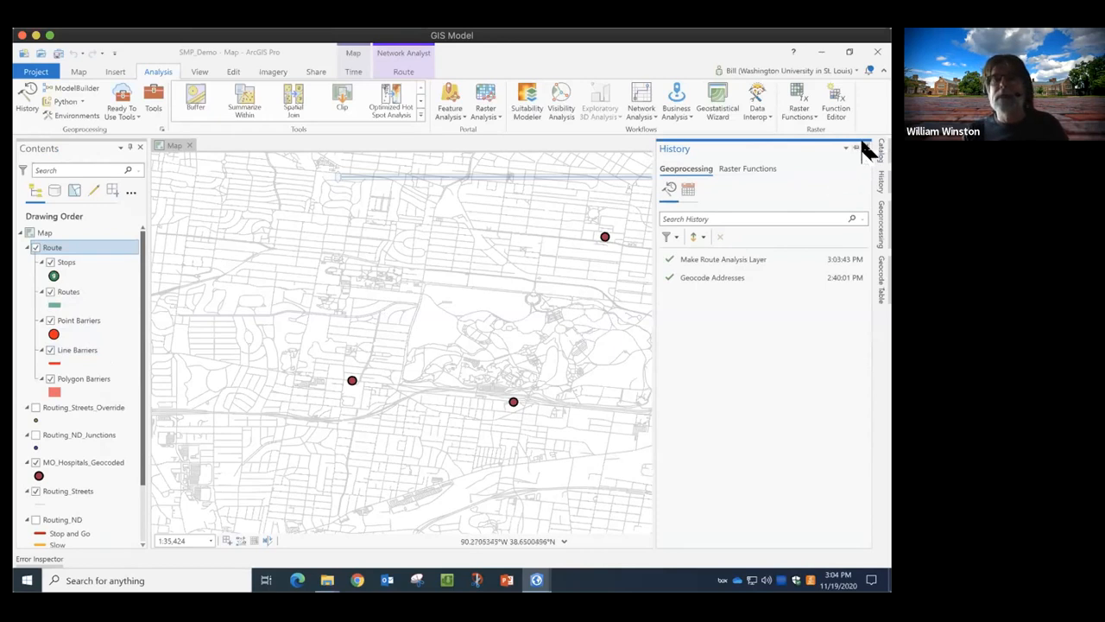
click(863, 148)
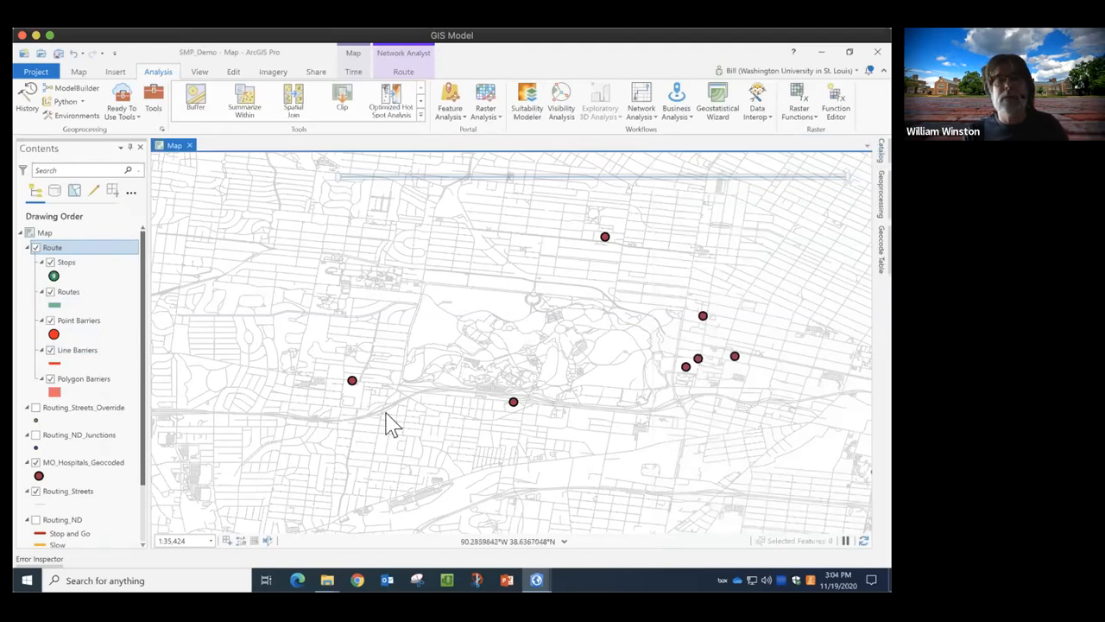
Open the attribute table of the Route layer's Stops and shrink it to give the map more height.
right_click(60, 268)
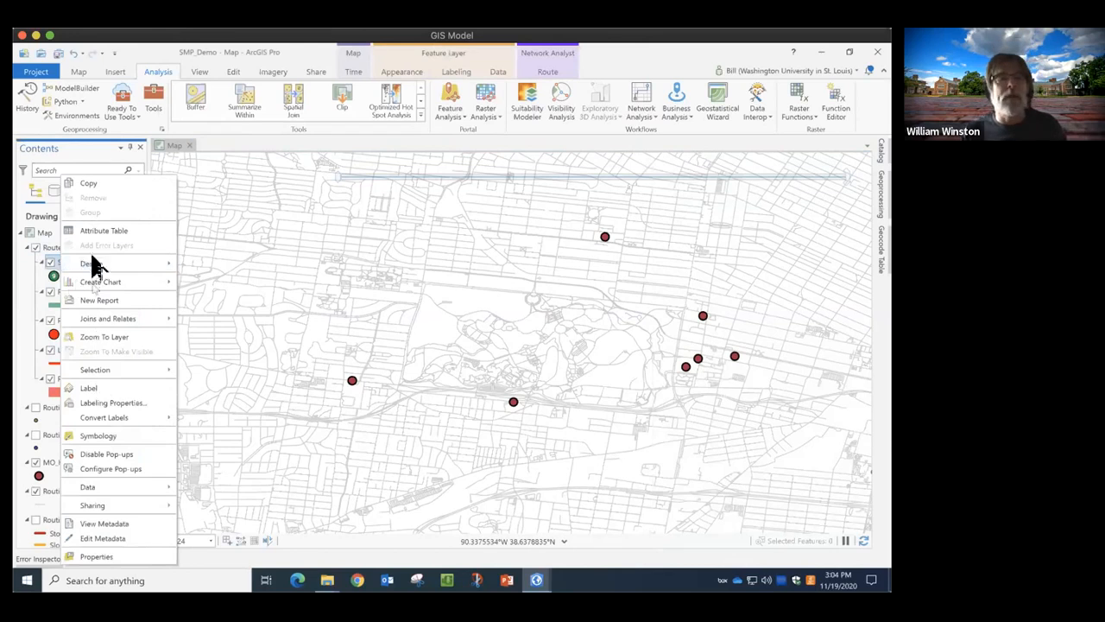
click(102, 229)
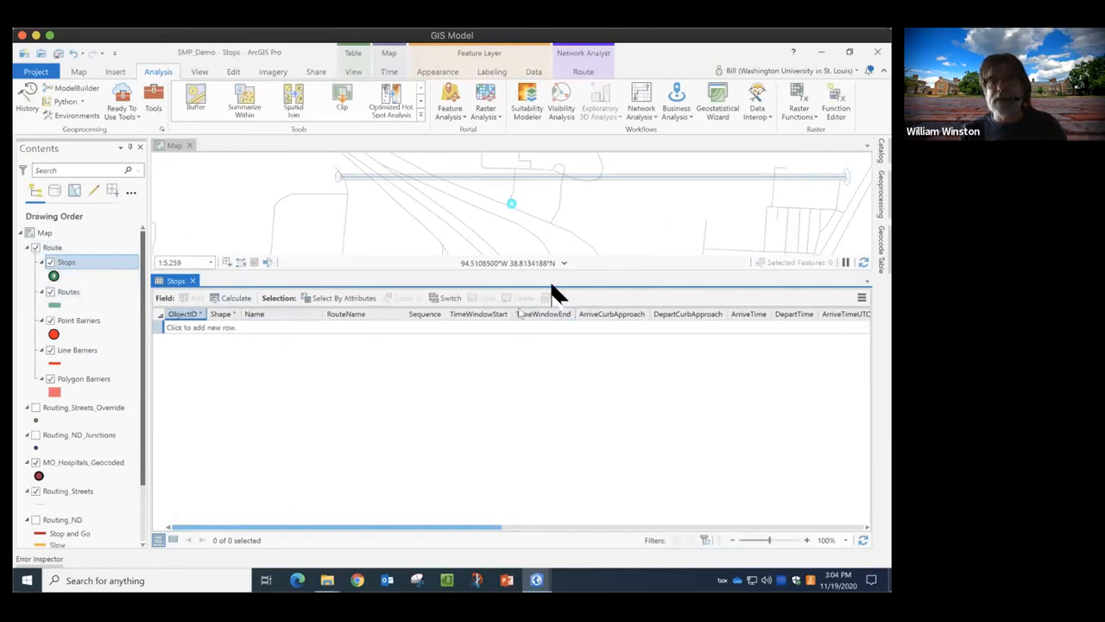
click(866, 291)
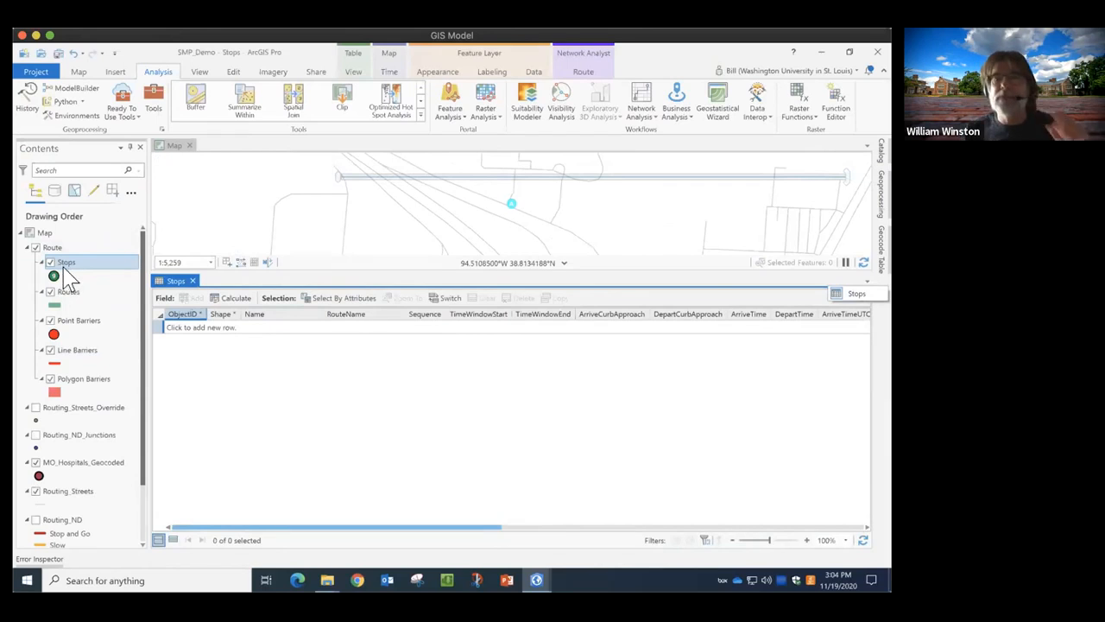
click(326, 268)
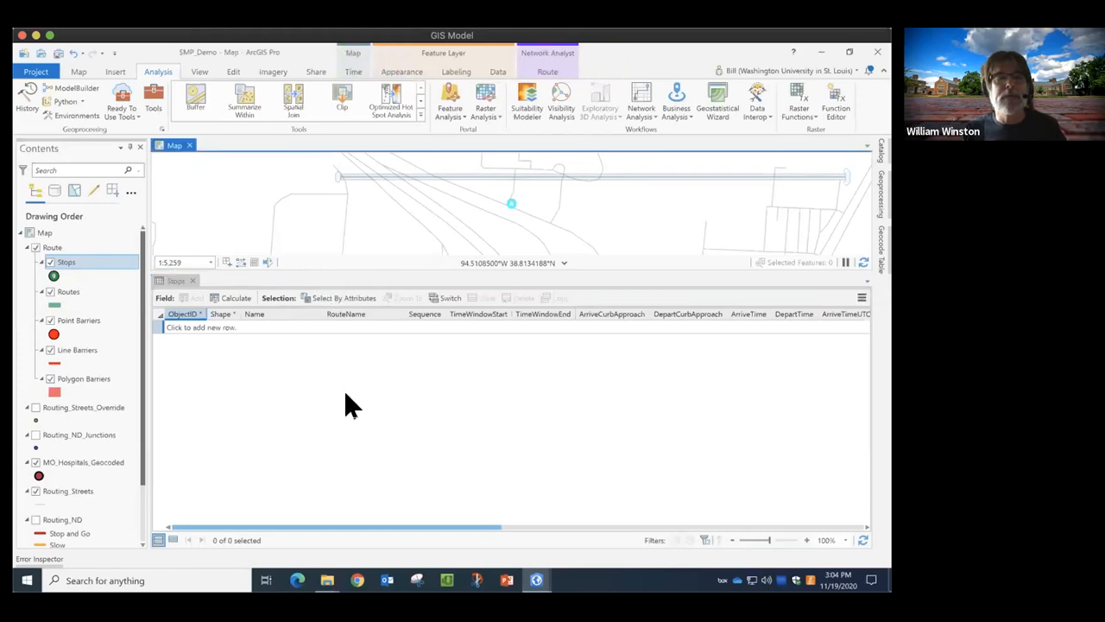
drag(360, 268, 370, 406)
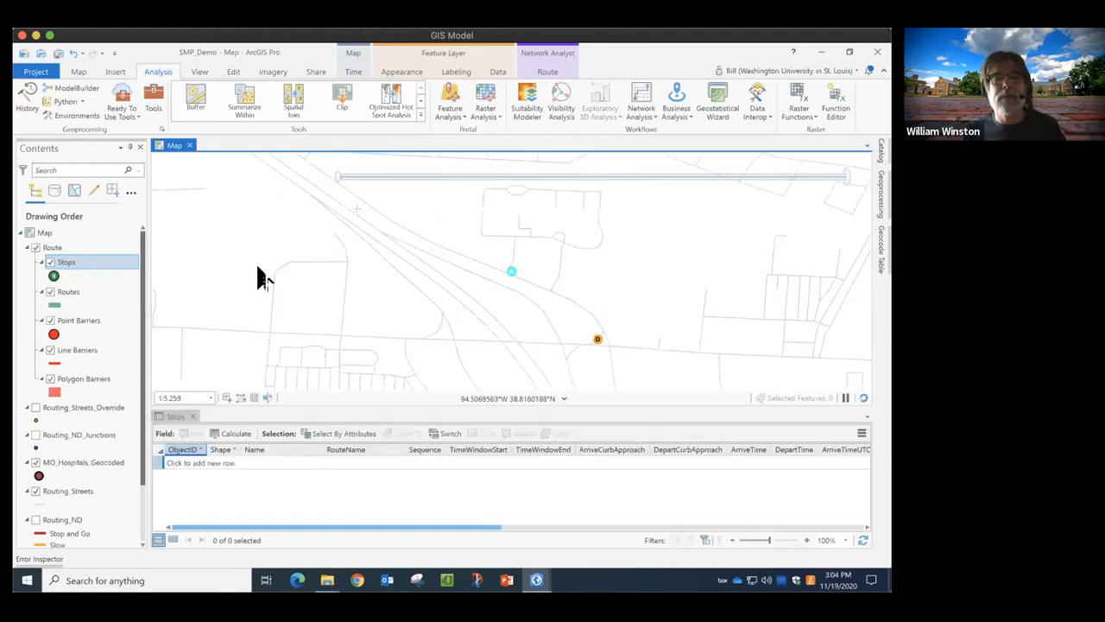
Return the map to the Forest Park bookmark.
click(79, 73)
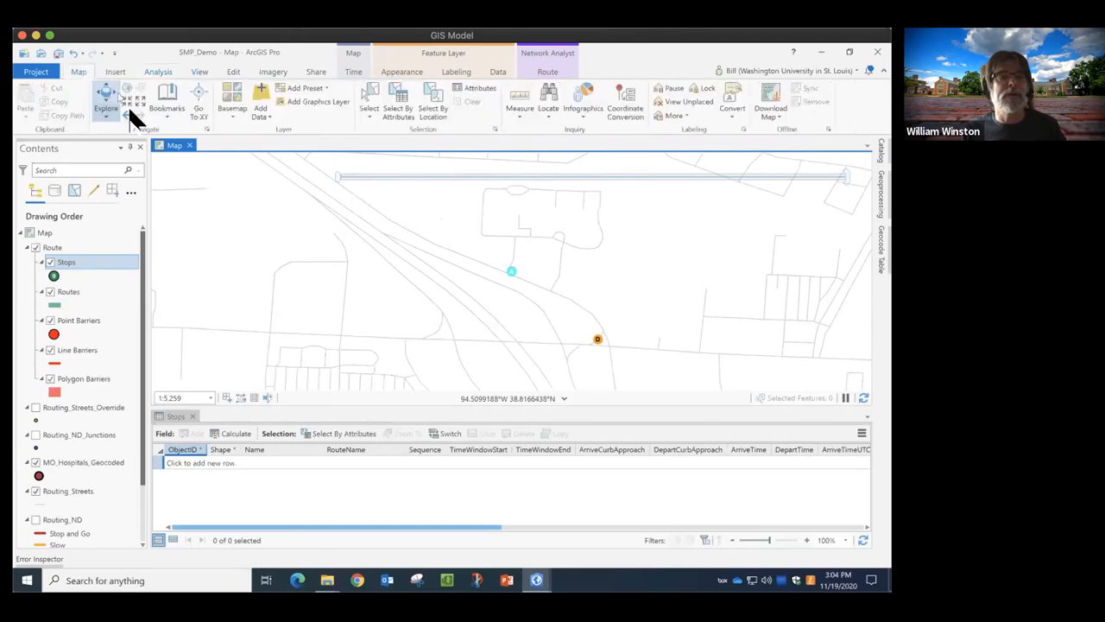
click(167, 106)
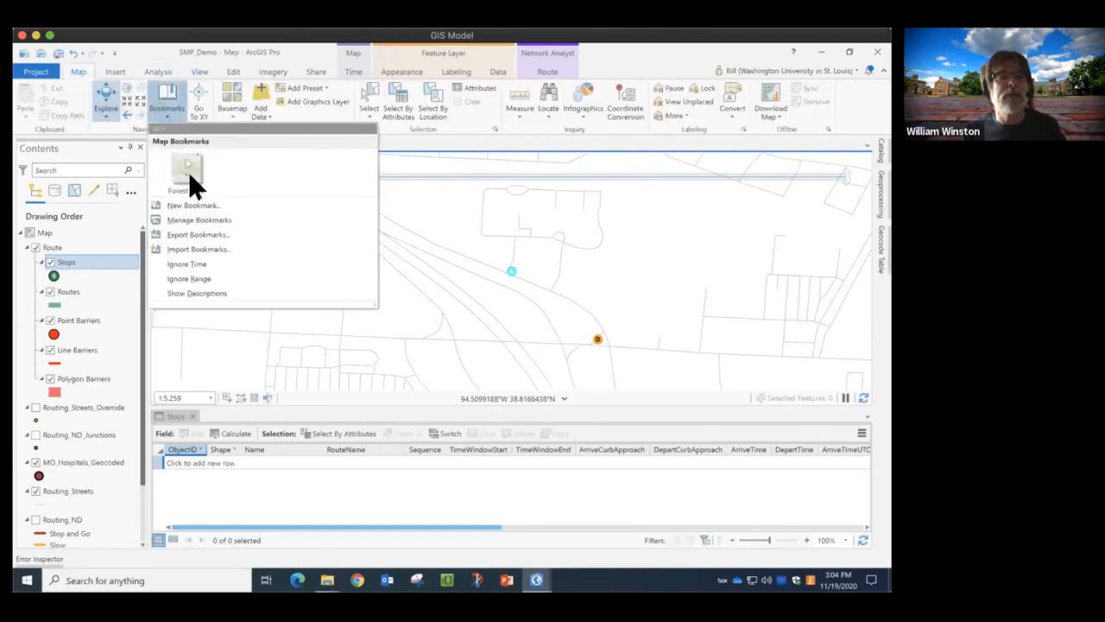
click(210, 179)
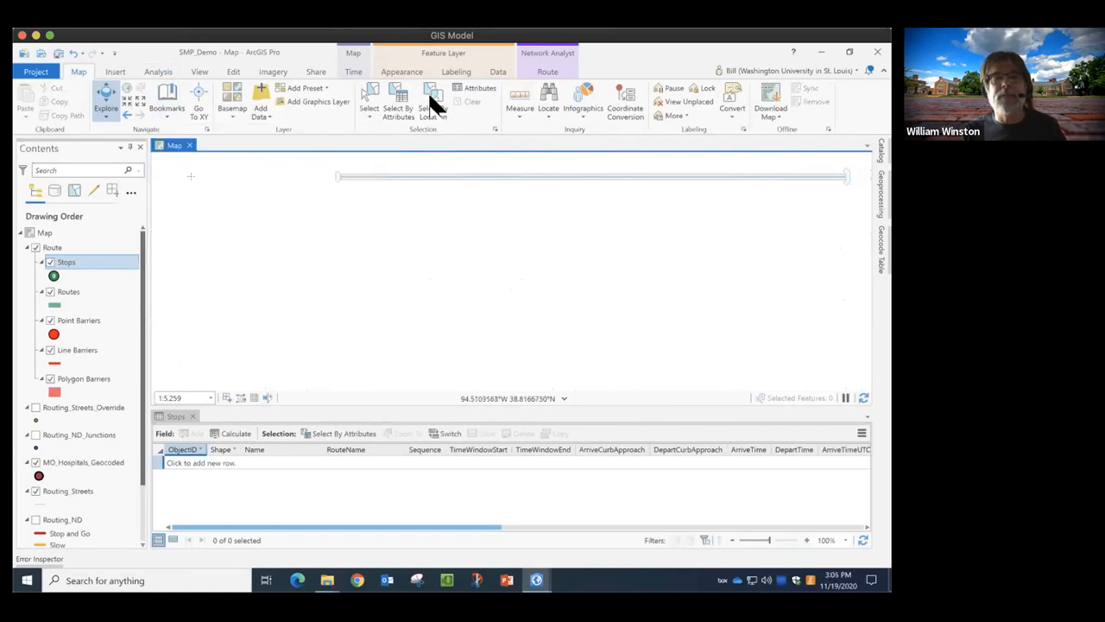
Turn off selectability for Routing_Streets_Override, Routing_ND_Junctions and Routing_Streets, keeping MO_Hospitals_Geocoded selectable.
click(88, 462)
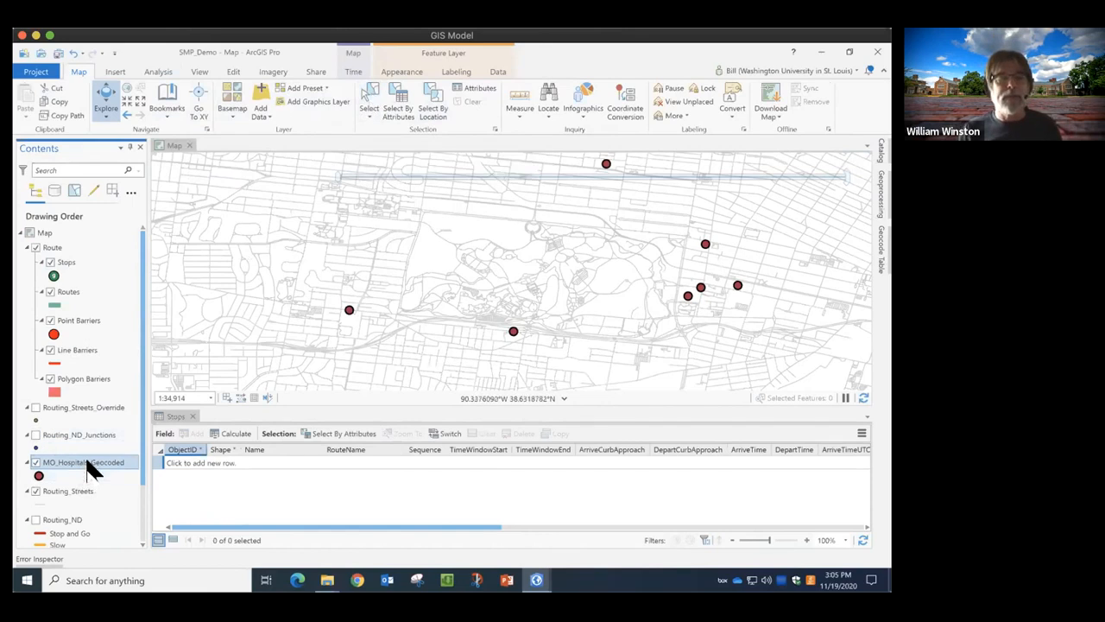
click(73, 189)
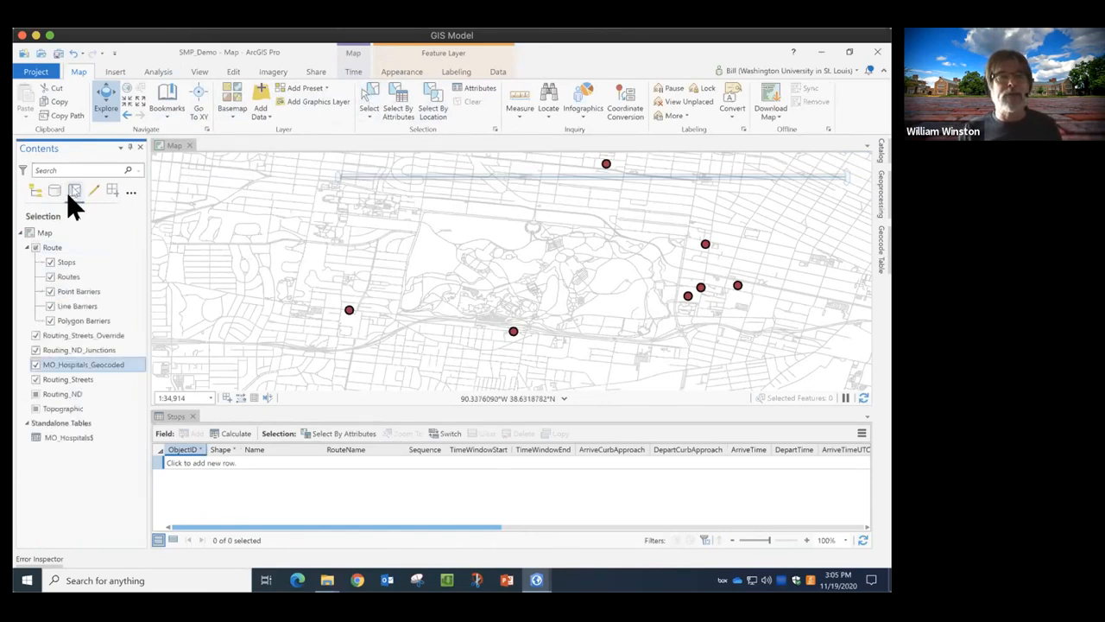
click(36, 335)
click(36, 350)
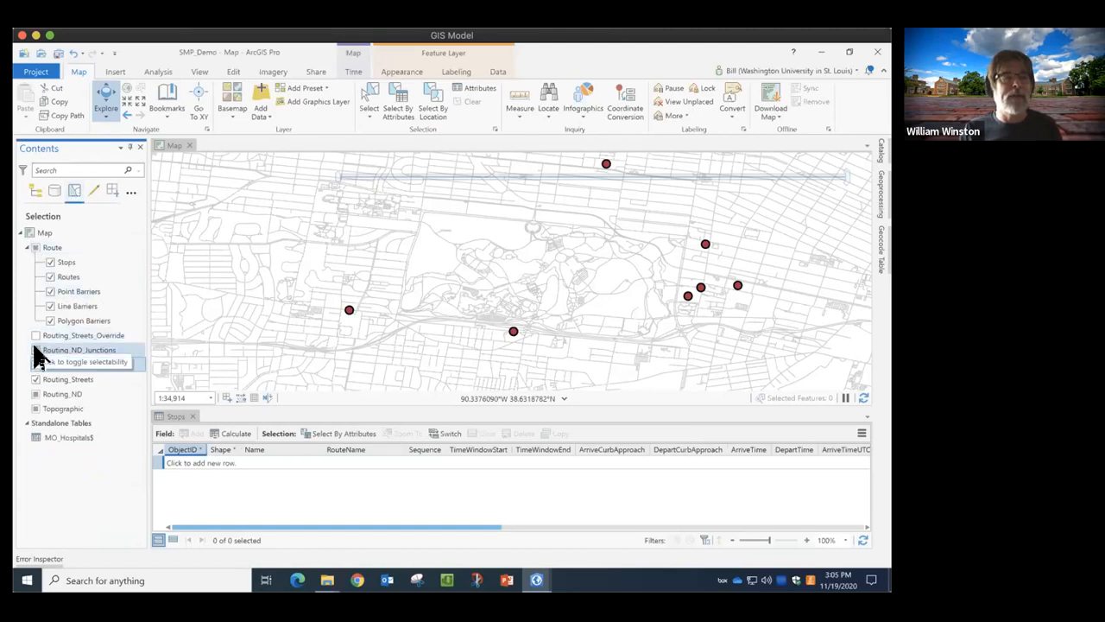
click(35, 378)
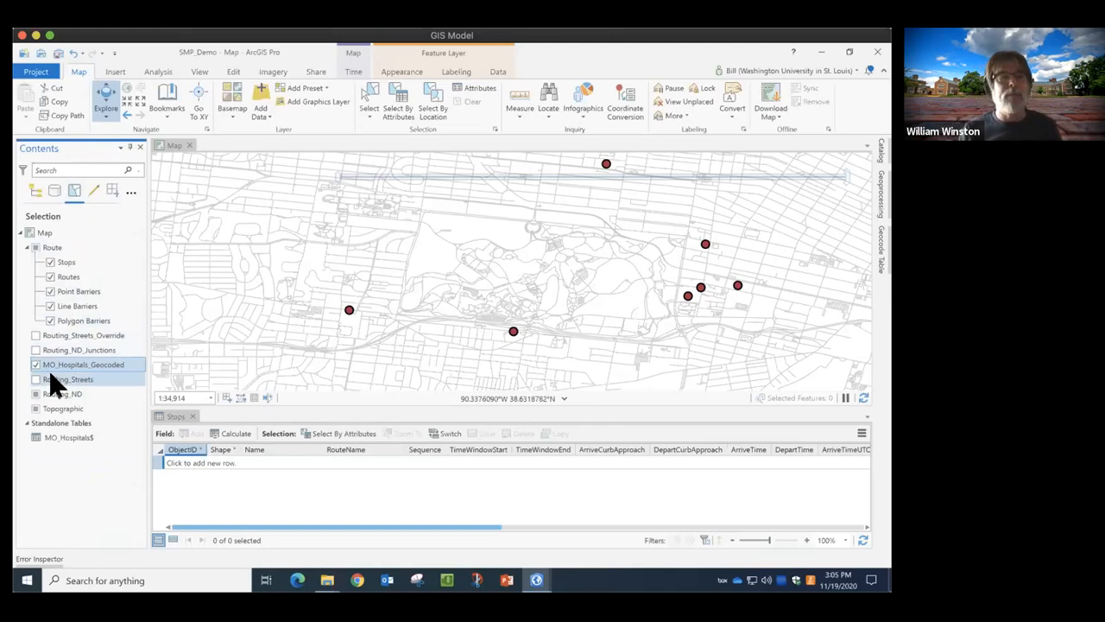
Make the Route layer active and select the hospital points around Forest Park with a rectangle.
click(33, 245)
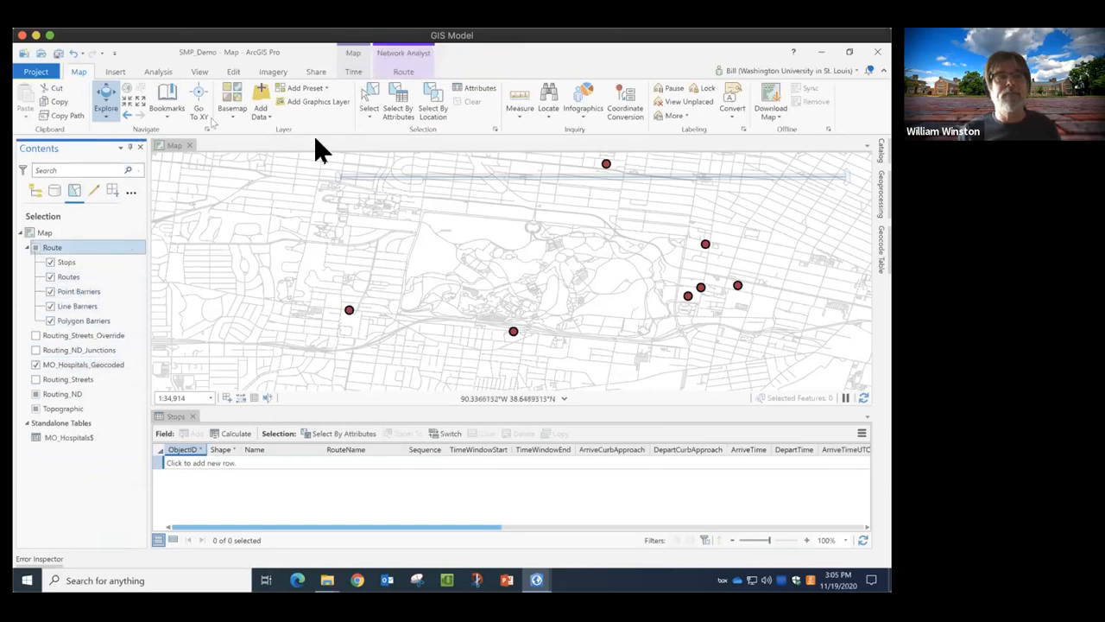
click(369, 98)
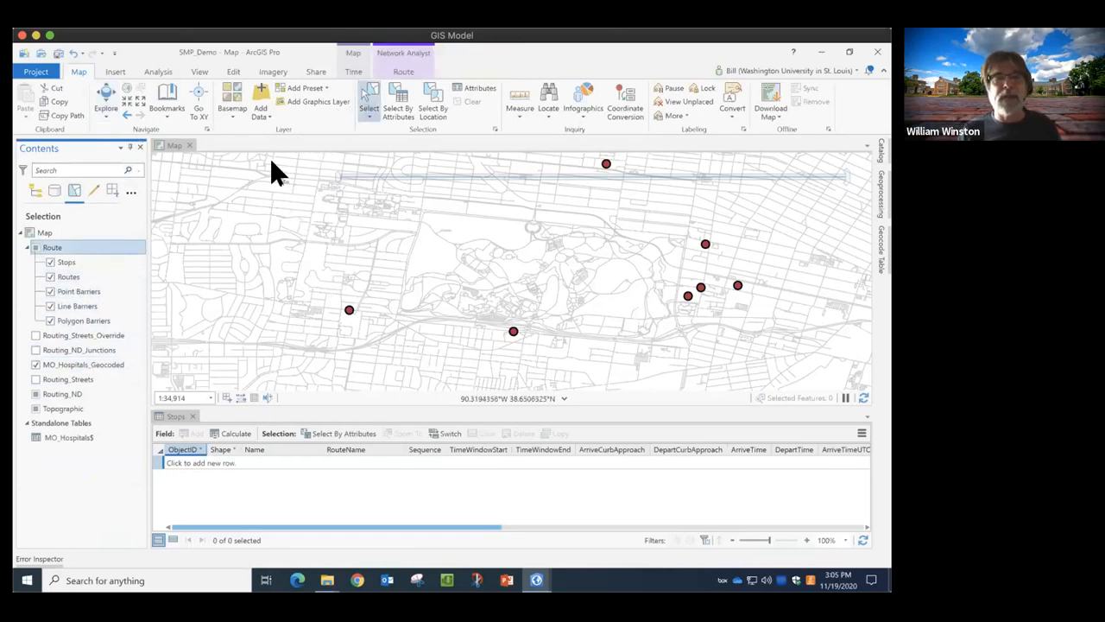
drag(270, 154, 820, 377)
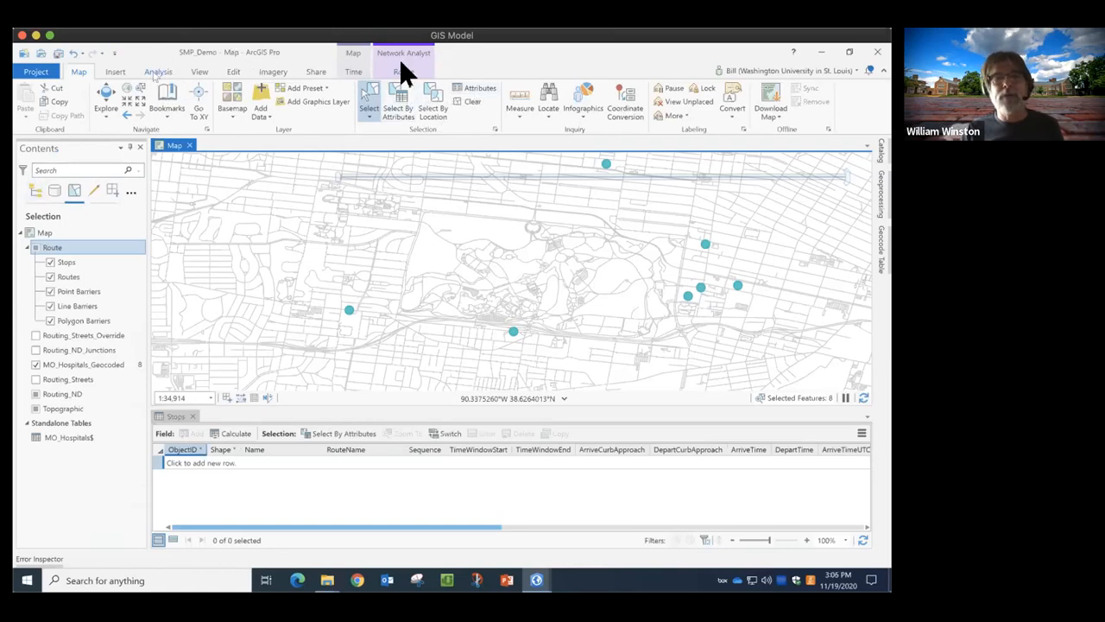
Start importing stops into the Route layer with MO_Hospitals_Geocoded as the input locations.
click(156, 73)
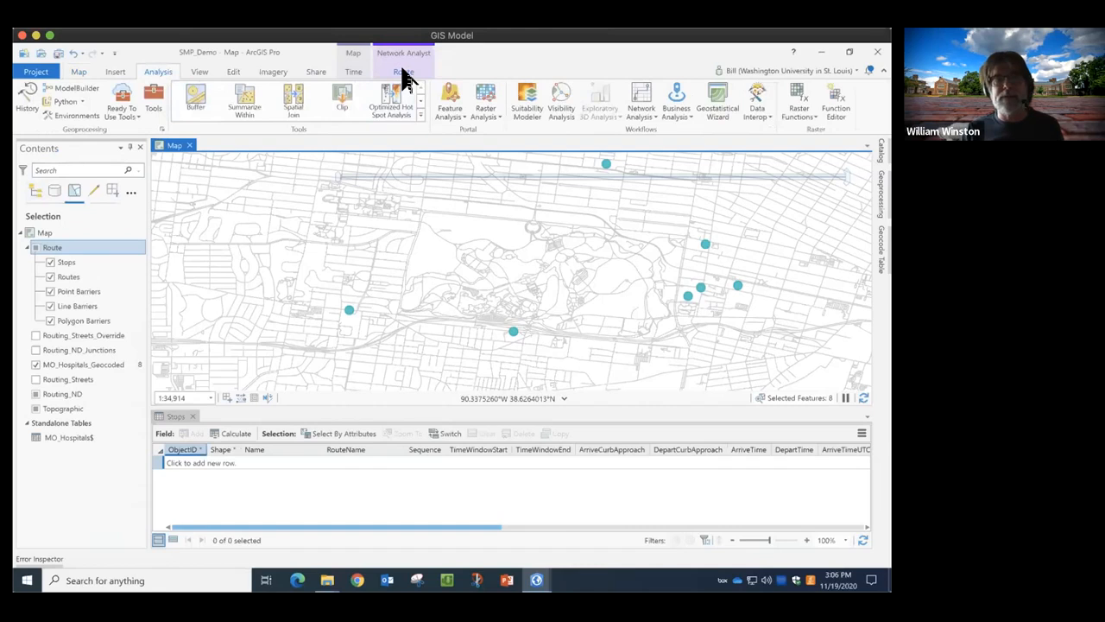
click(403, 72)
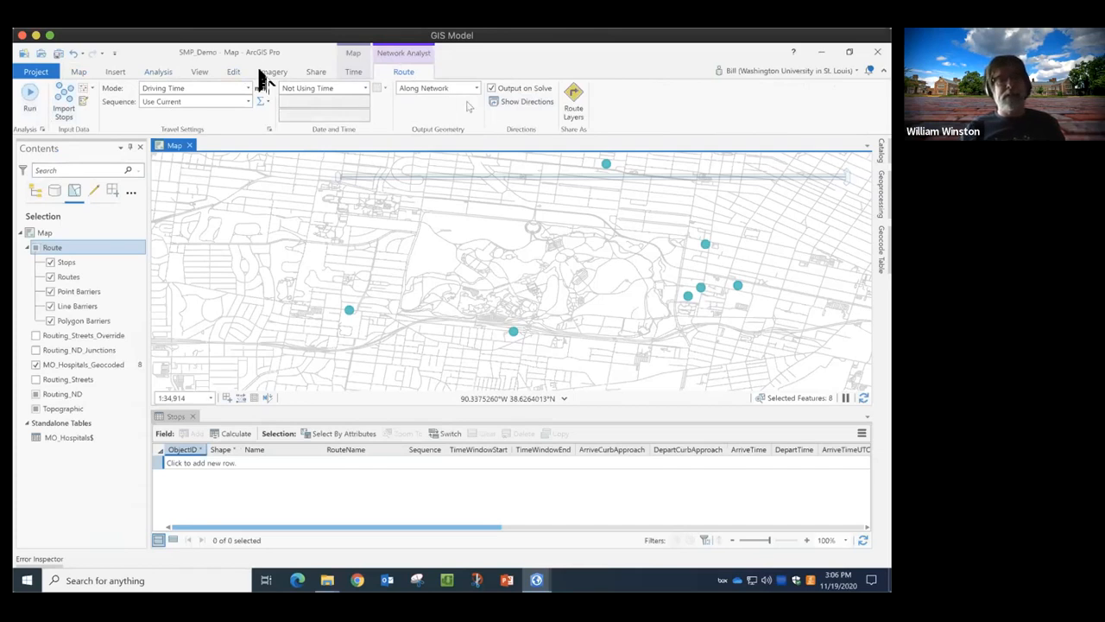
click(63, 94)
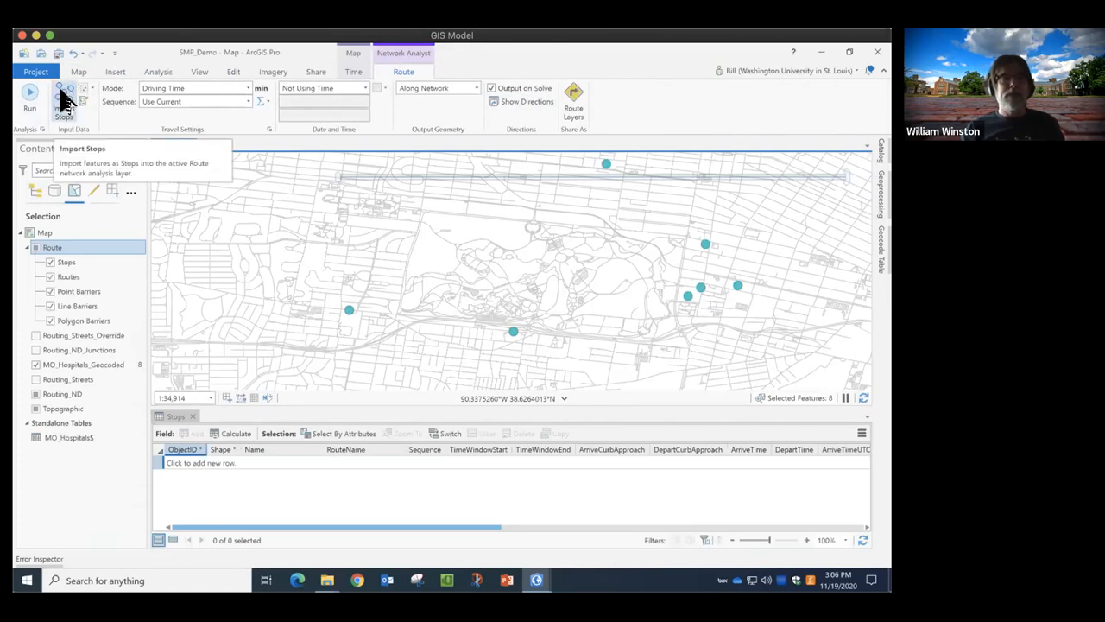
click(64, 100)
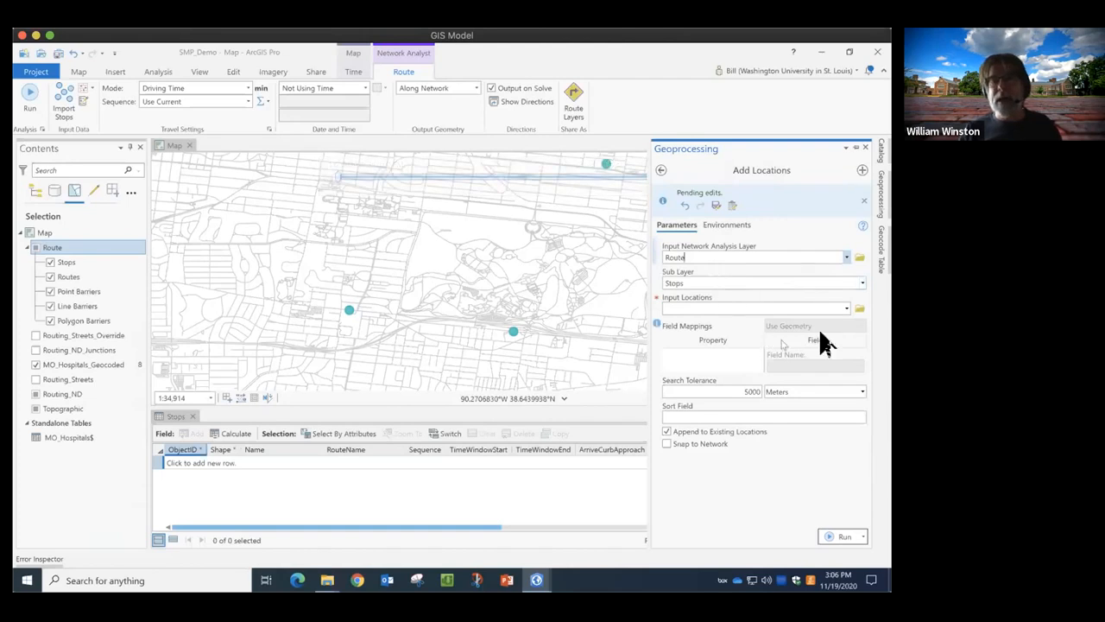
click(845, 309)
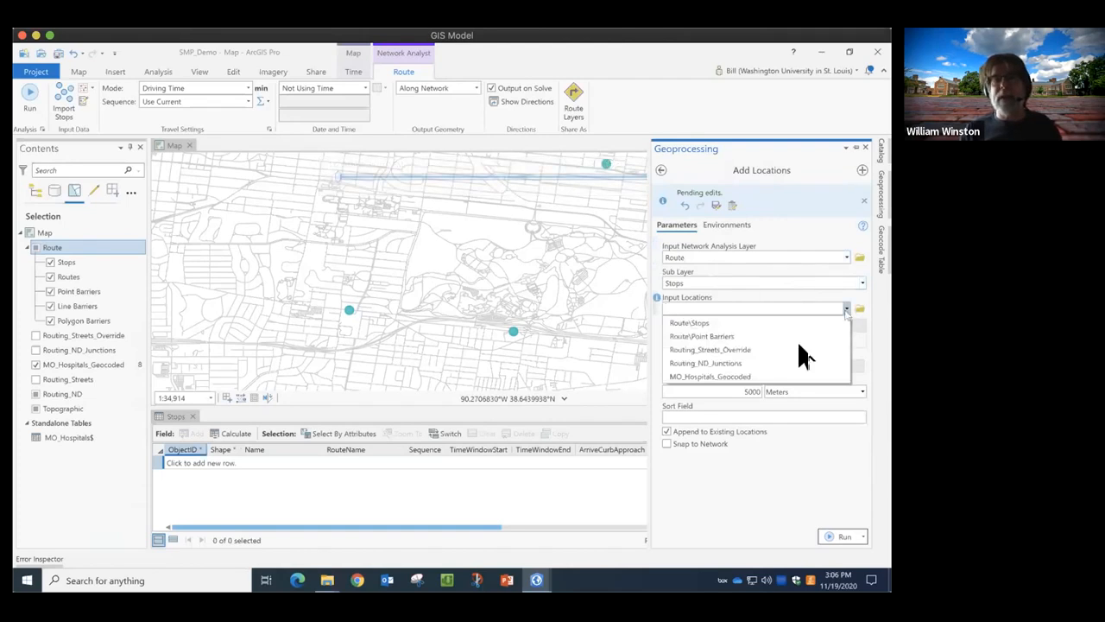
click(725, 377)
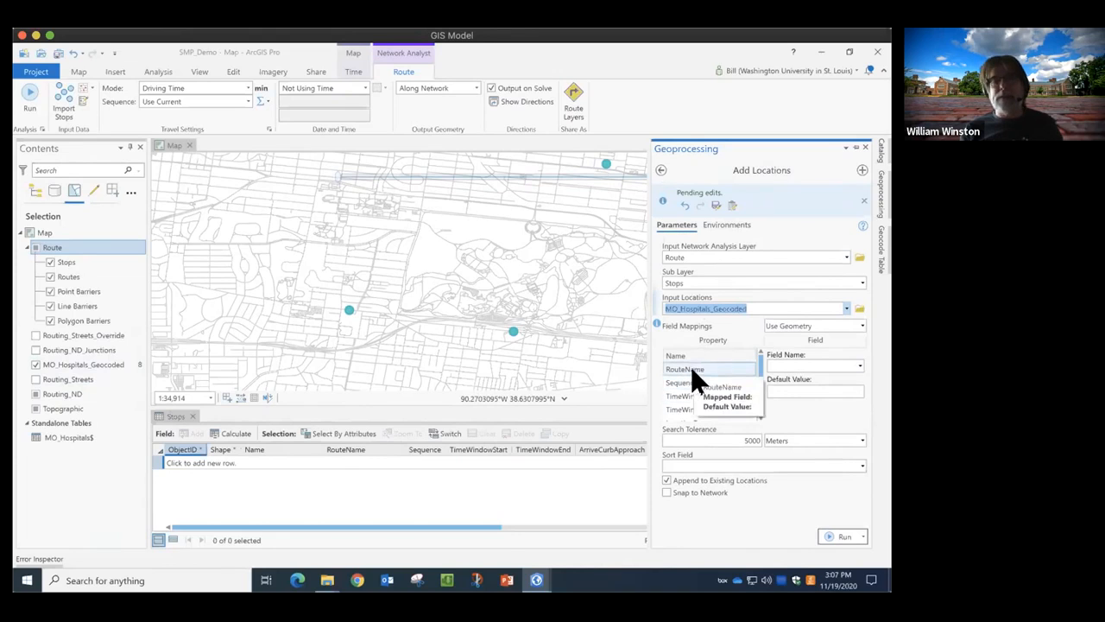
Review the fields available for the stops' Name property, leave it unmapped, and run Add Locations.
click(861, 367)
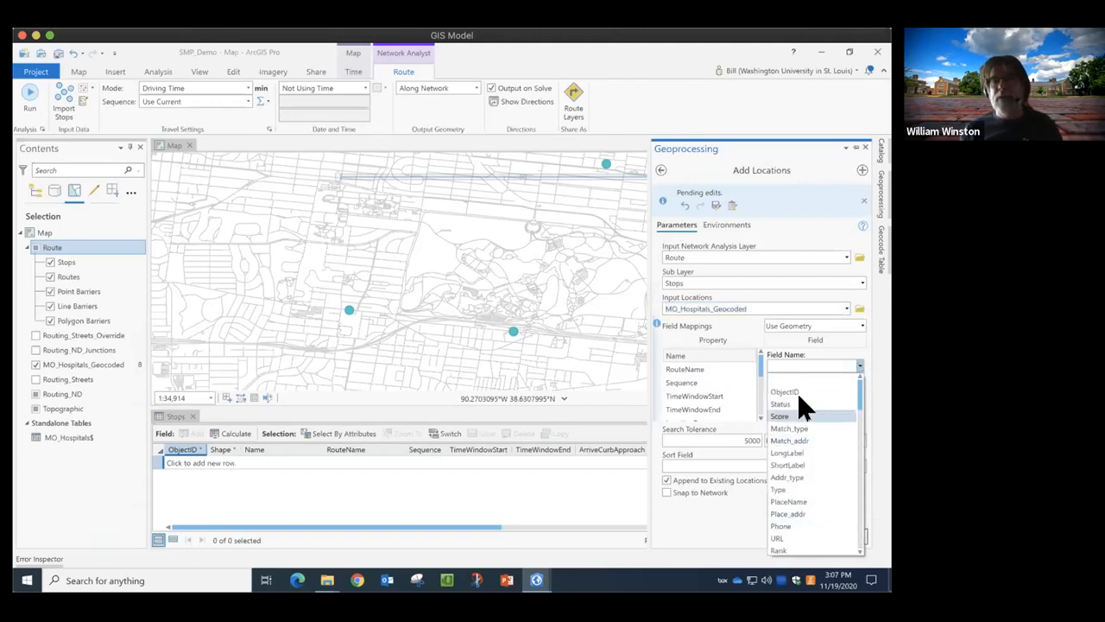
drag(861, 402, 858, 460)
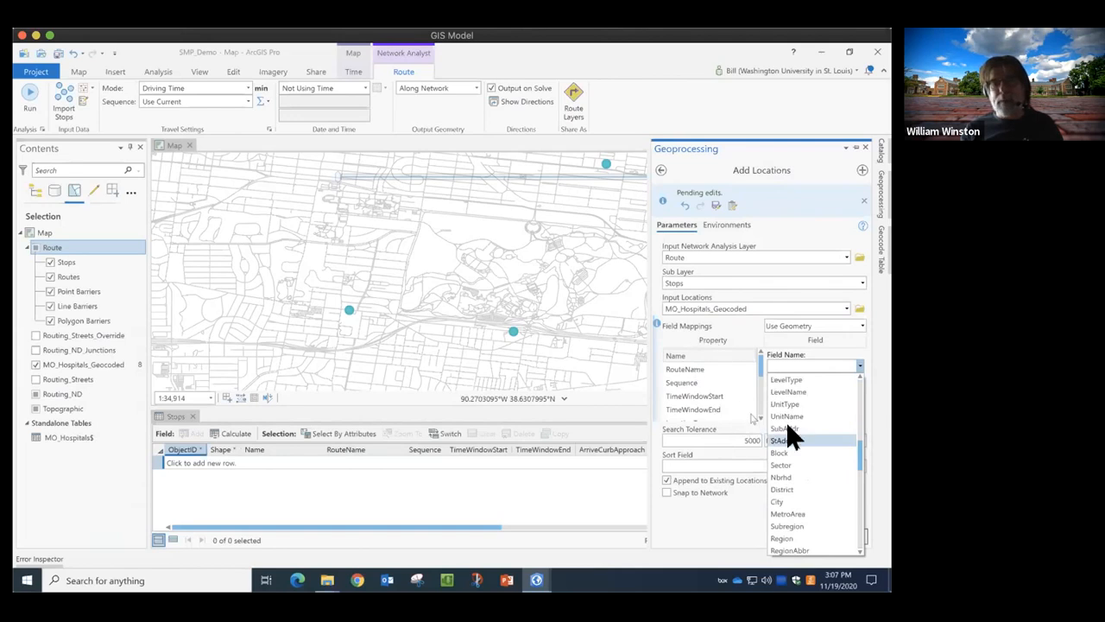
drag(856, 446, 858, 379)
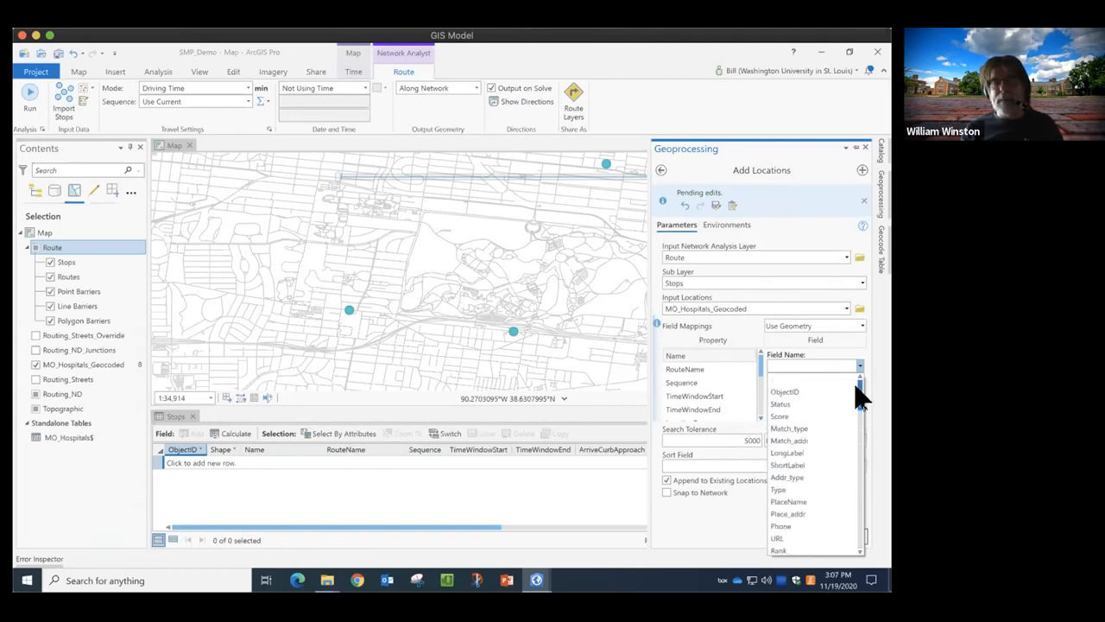
click(698, 327)
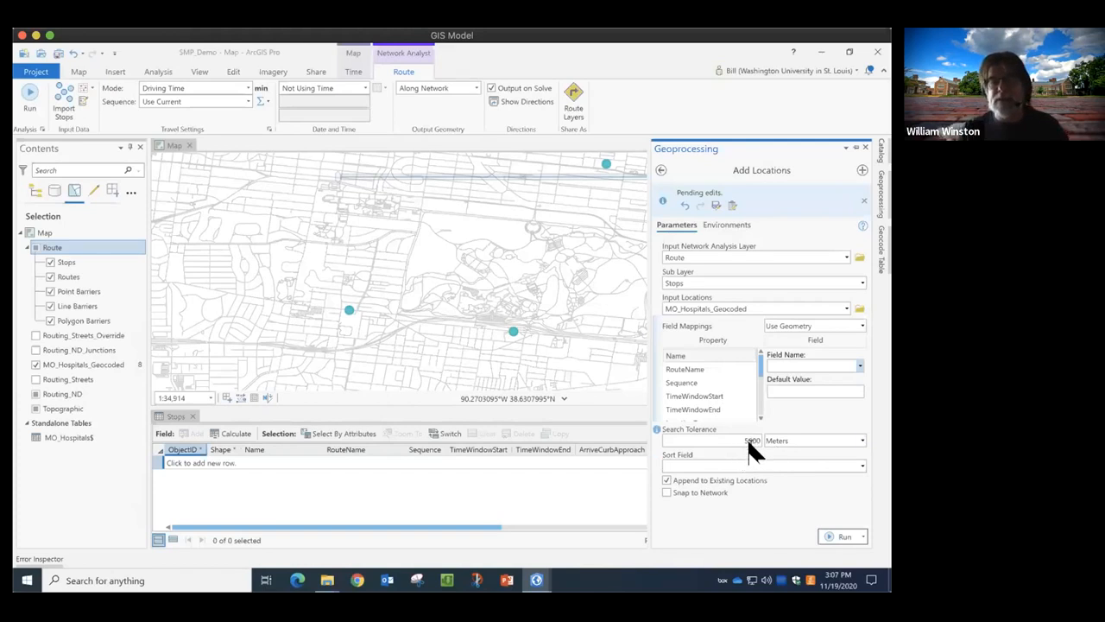
click(848, 538)
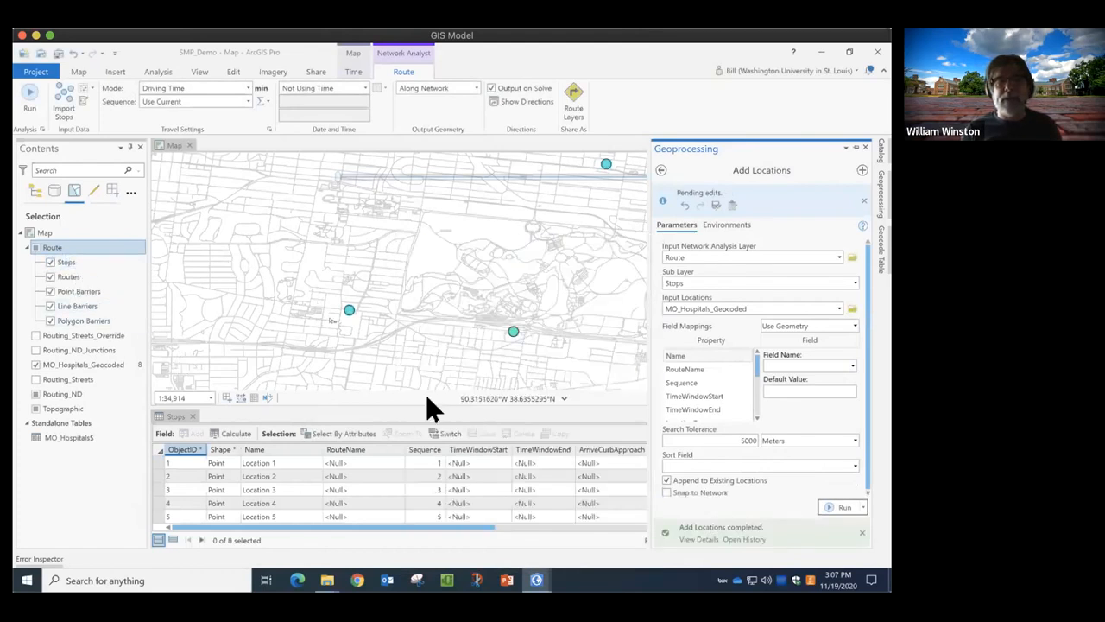
View the run details of the Add Locations tool and close them.
click(699, 539)
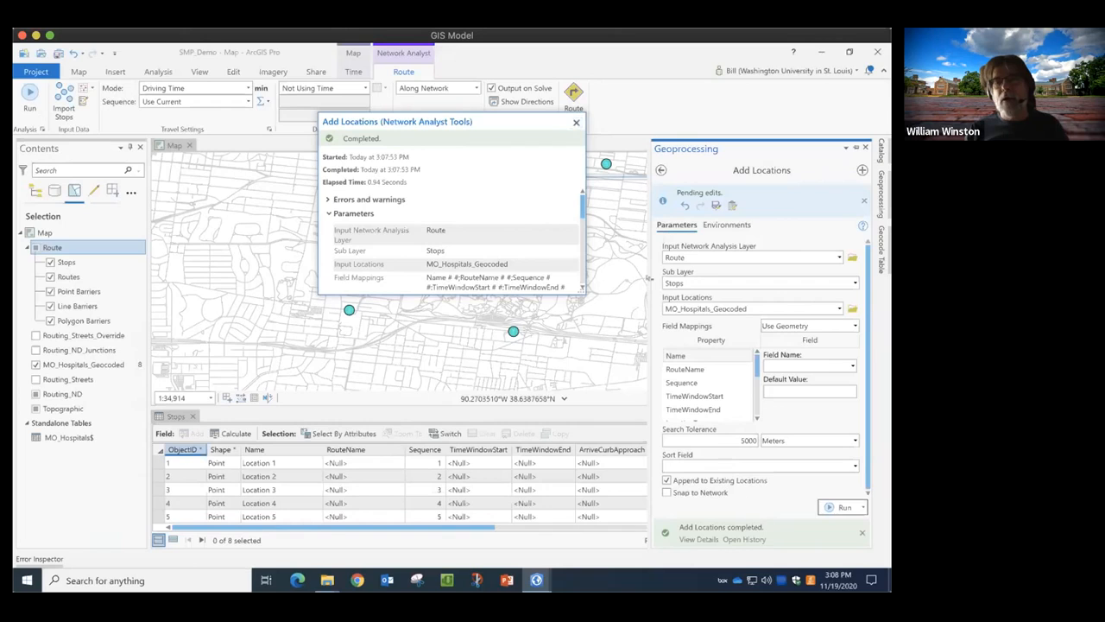
click(699, 539)
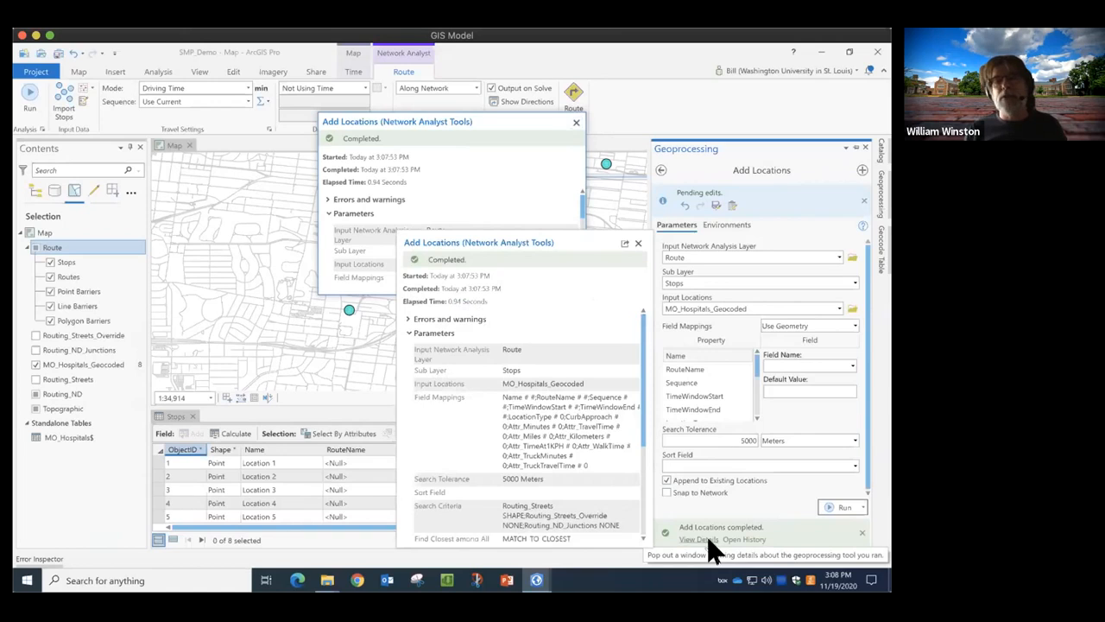
click(576, 123)
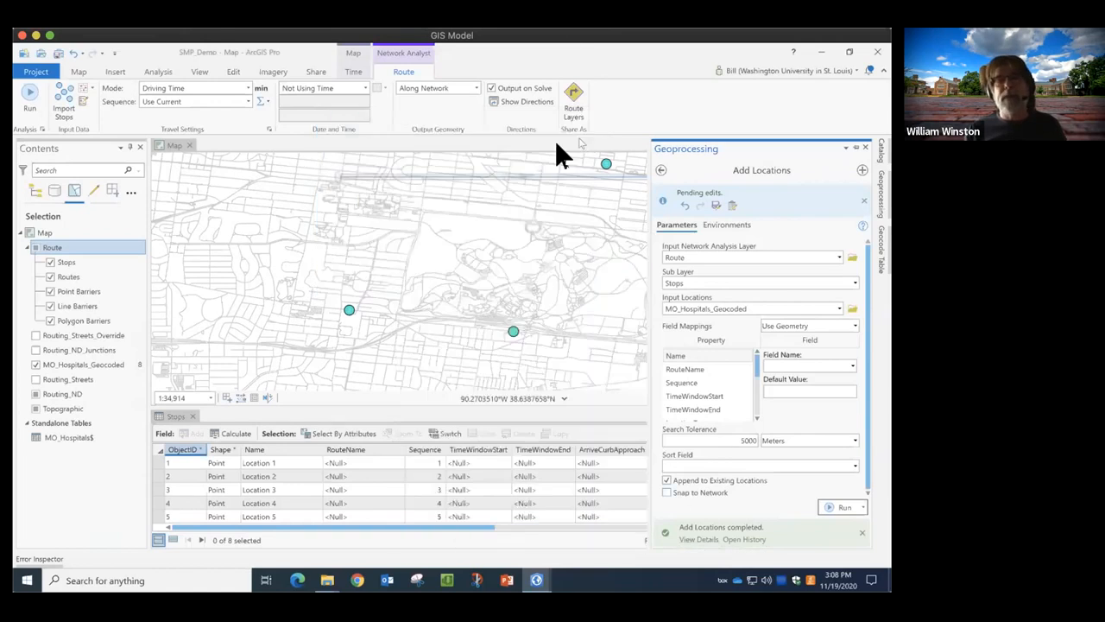
Close the Add Locations tool, list the layers by drawing order, and hide MO_Hospitals_Geocoded while keeping Stops and Routing_Streets visible.
click(863, 145)
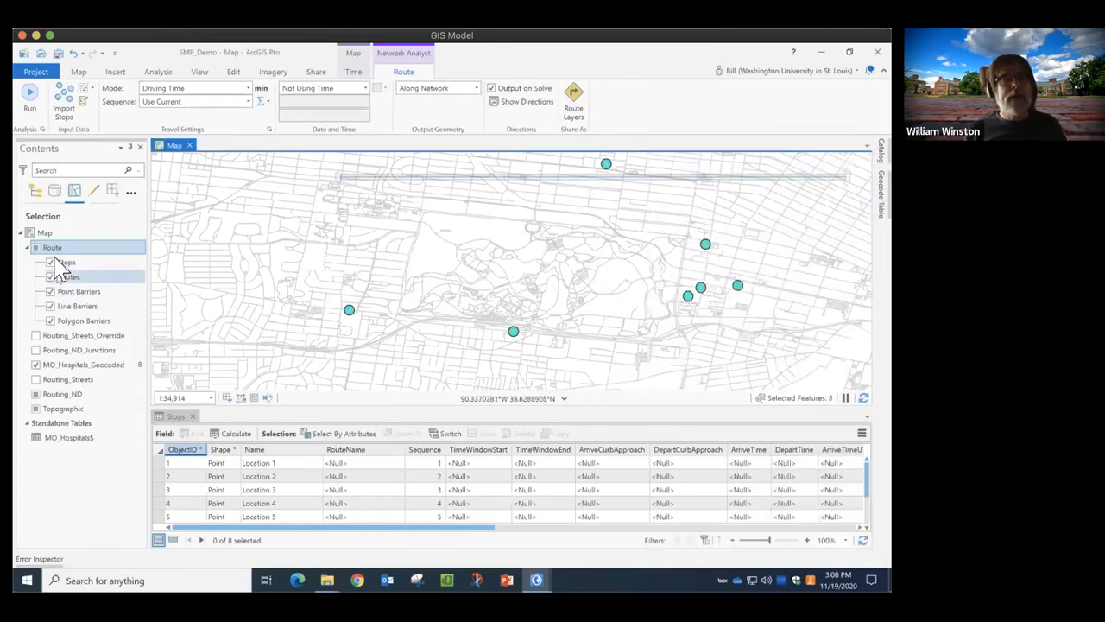
click(35, 365)
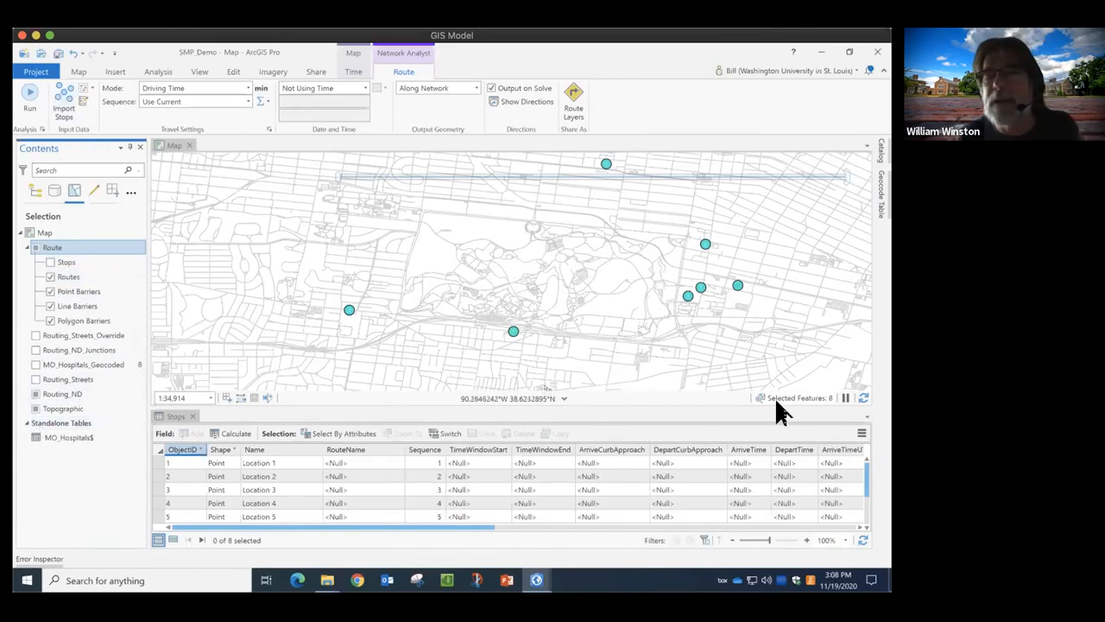
click(863, 398)
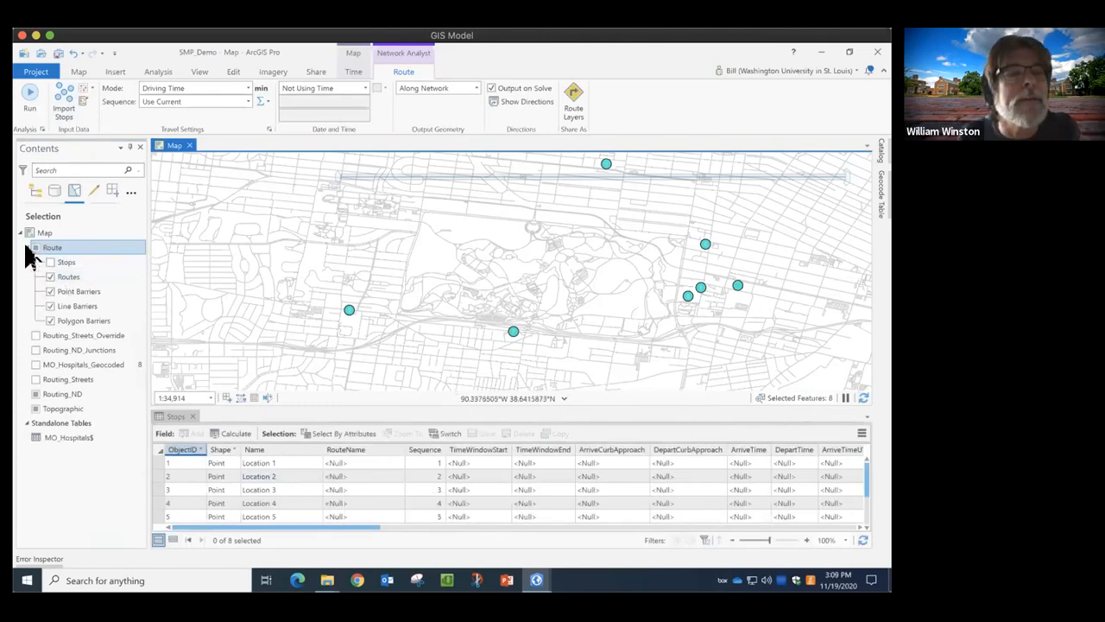
click(36, 192)
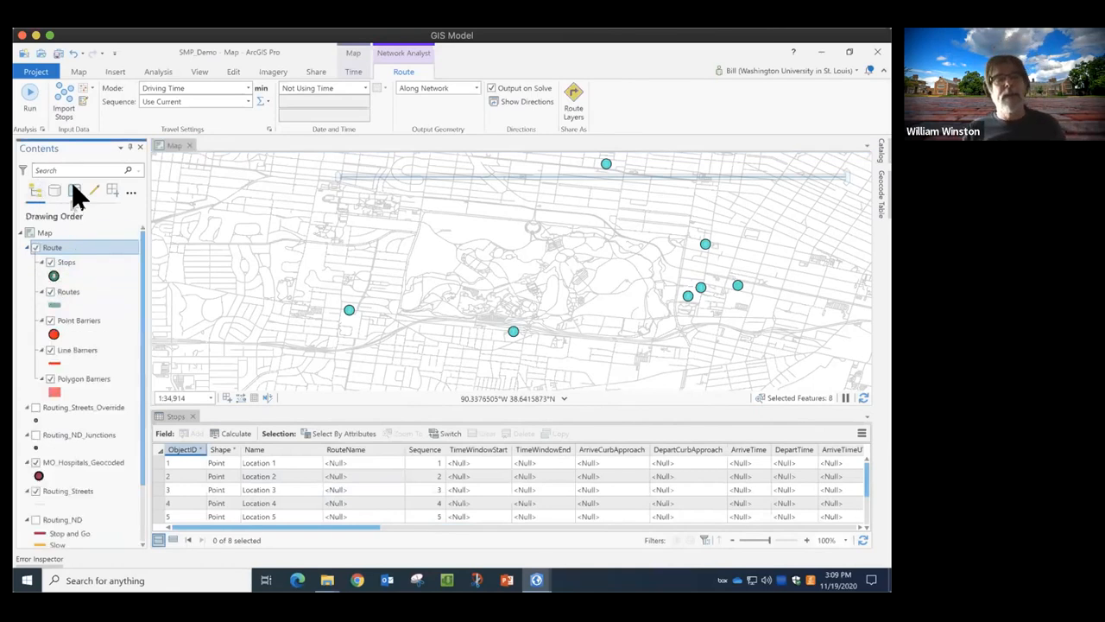
click(35, 490)
click(35, 462)
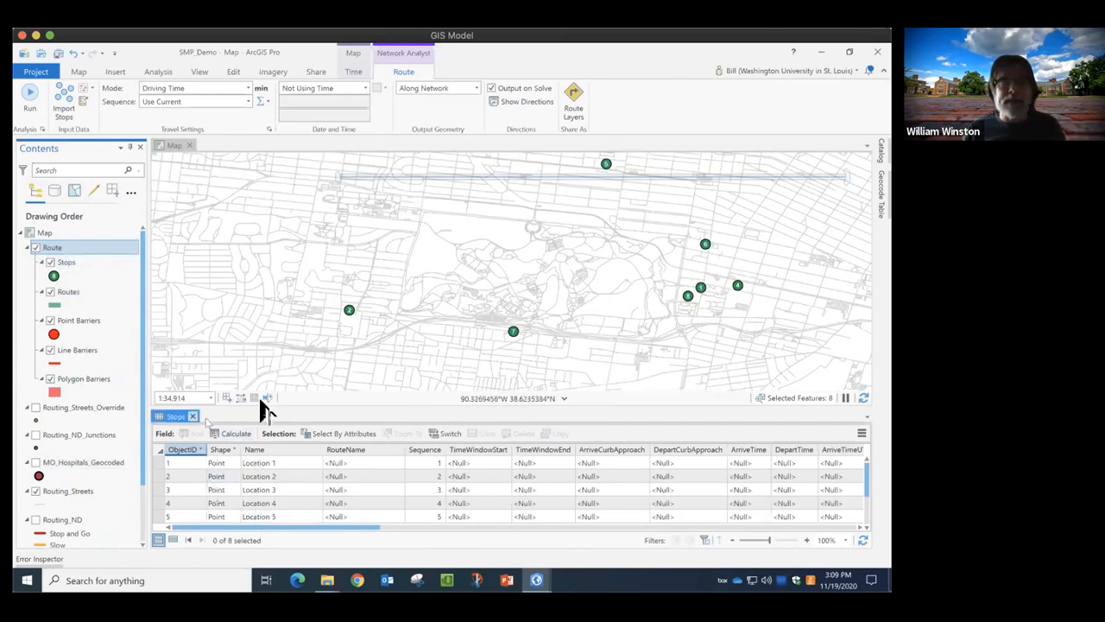
Enlarge the Stops table so all of its rows show, and compare them with the numbered stops on the map.
click(291, 400)
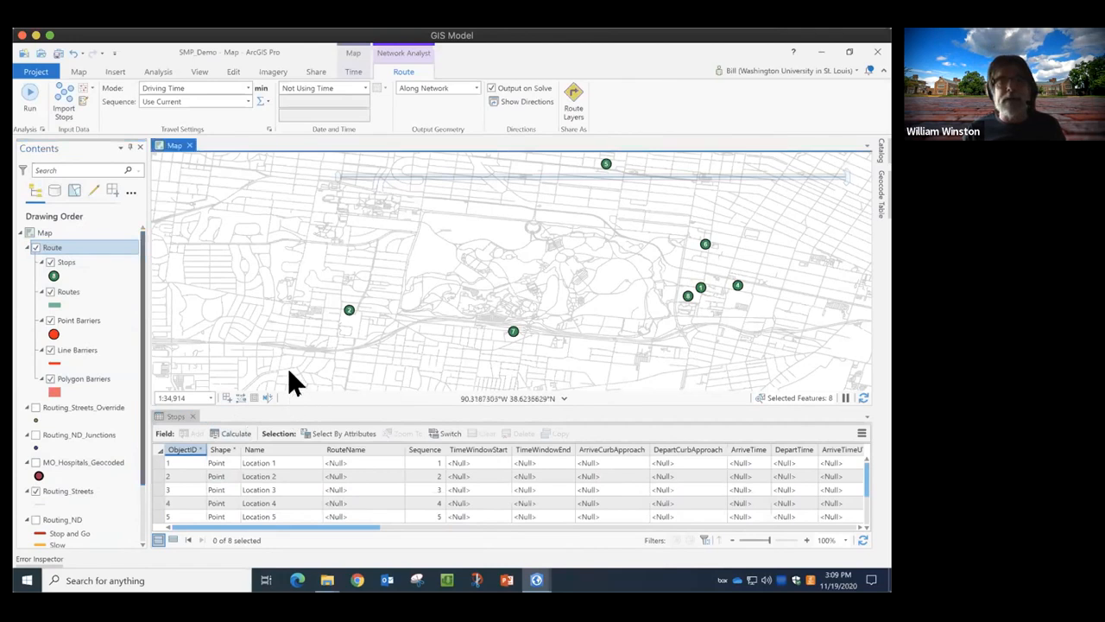
drag(318, 407, 317, 352)
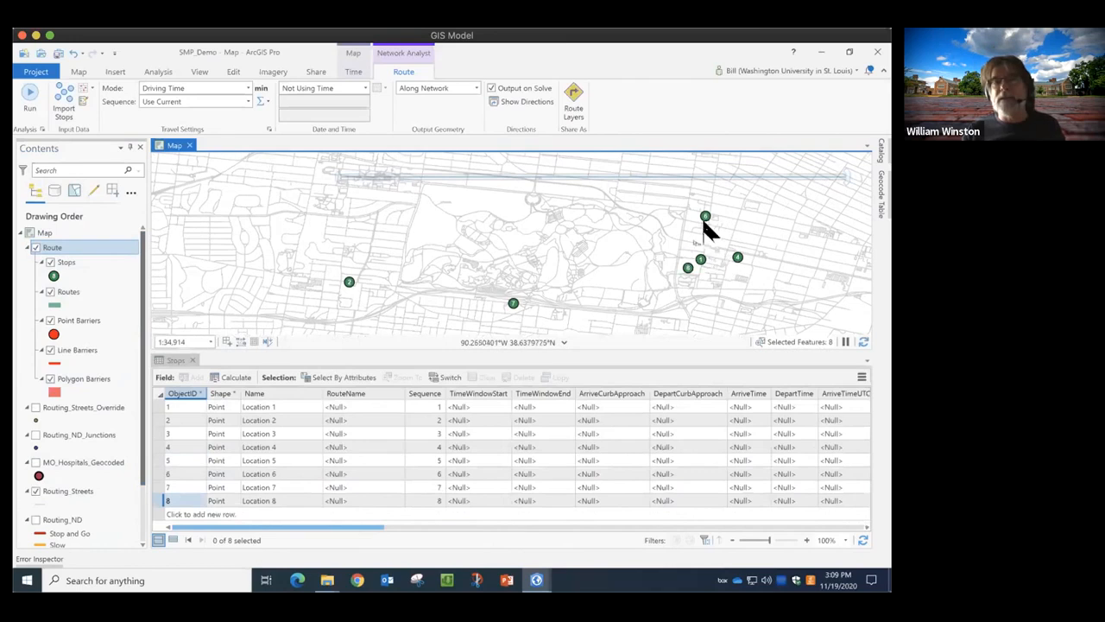
click(401, 415)
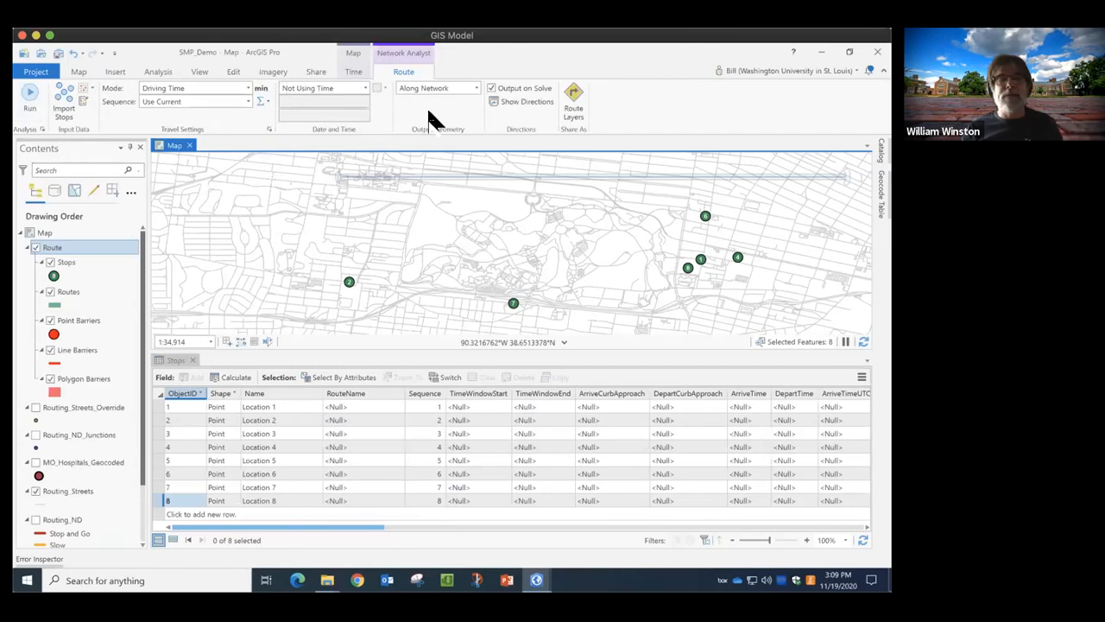
Review the available travel modes and the Driving Time description, keeping Driving Time as the route's mode.
click(248, 88)
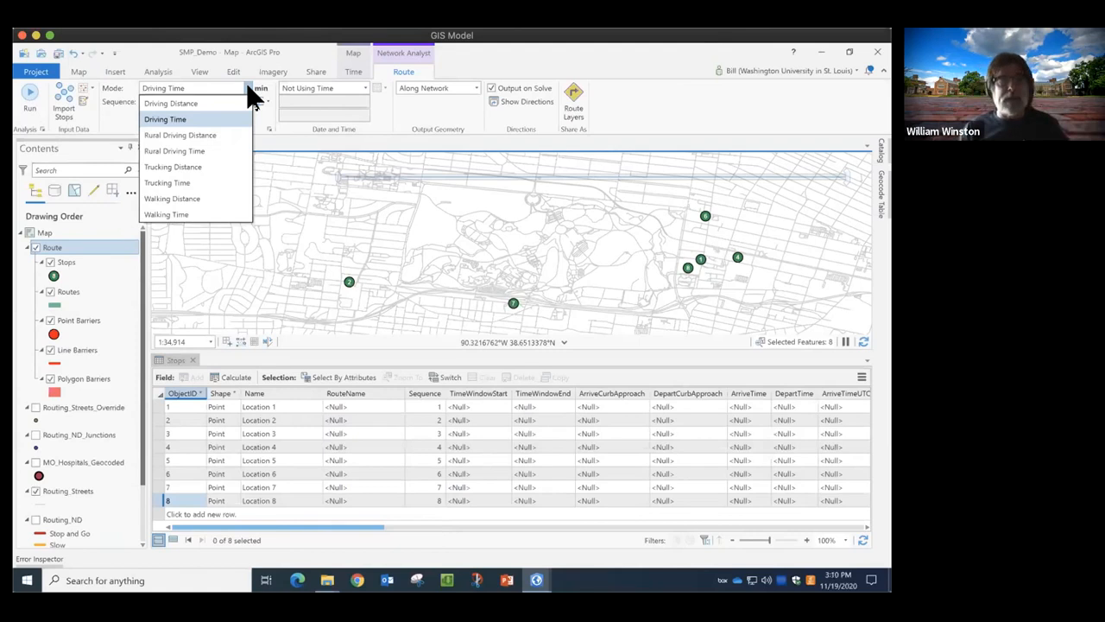
click(185, 120)
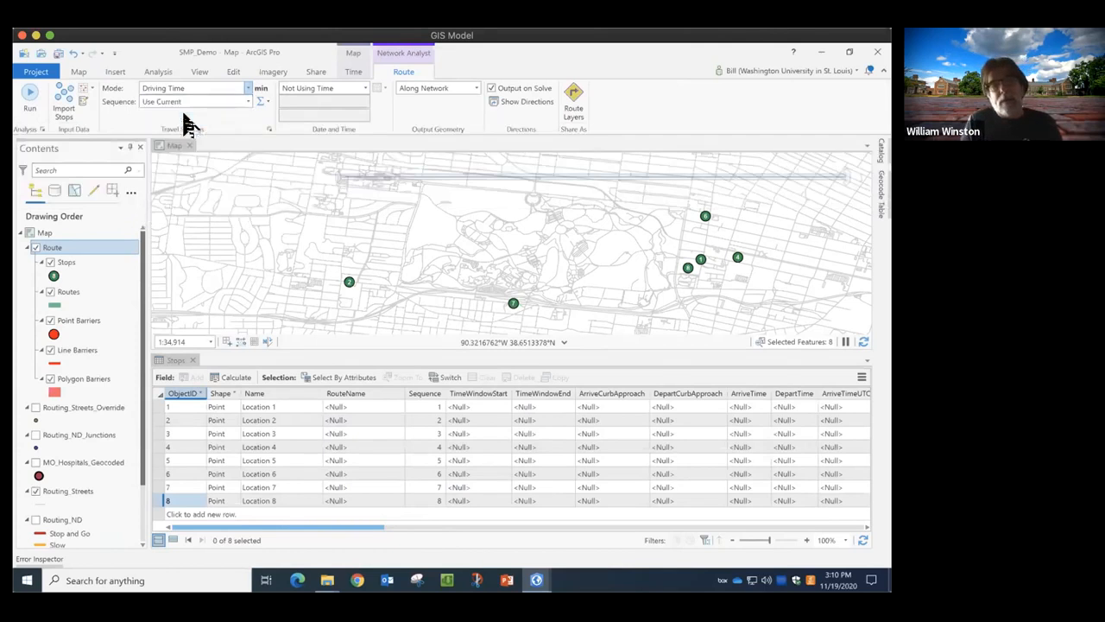
click(246, 88)
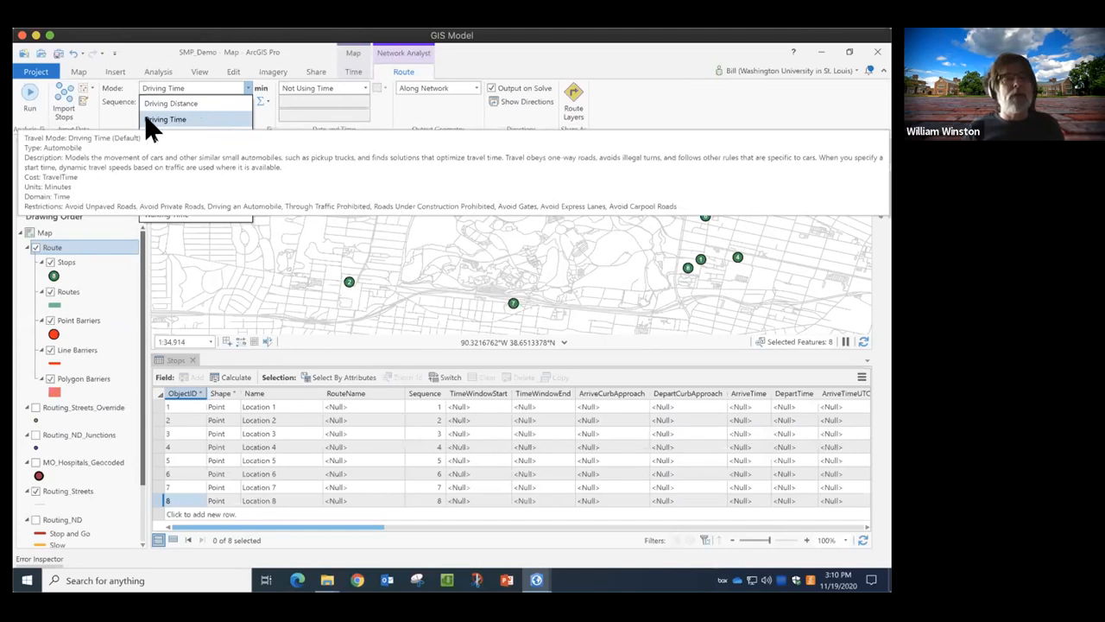
click(119, 124)
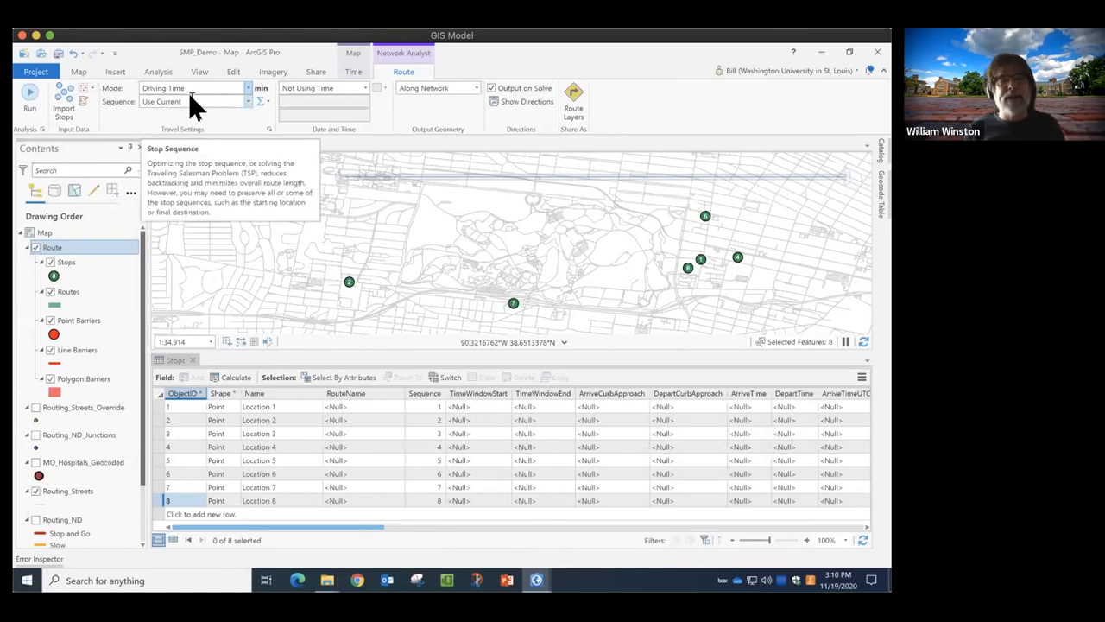
Keep the stop sequence at Use Current and the output geometry at Along Network for the Route analysis.
click(243, 98)
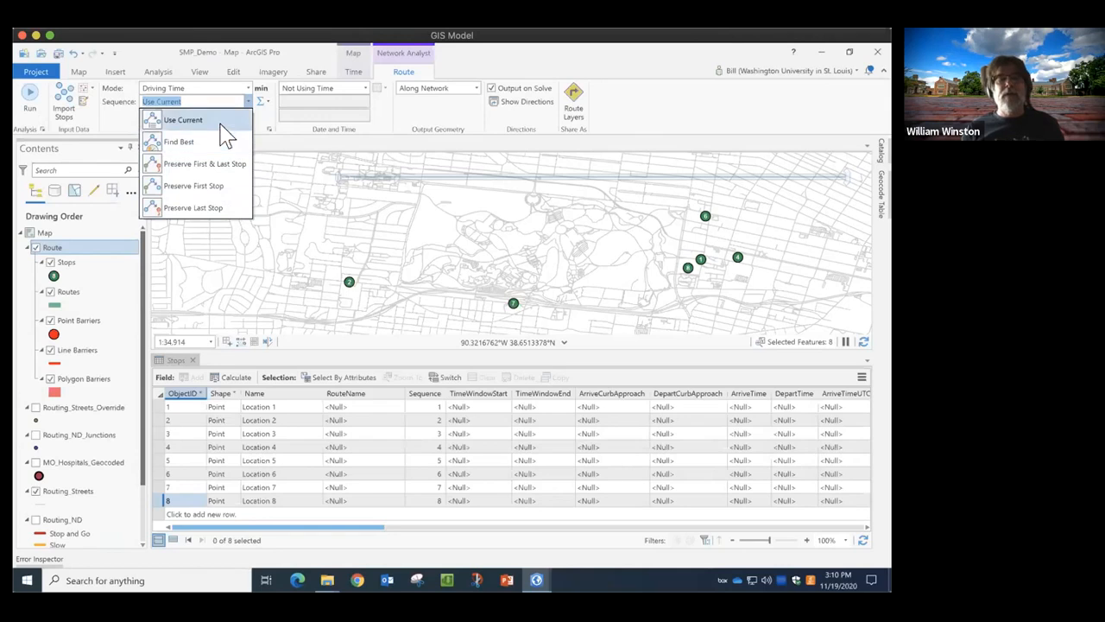
click(193, 118)
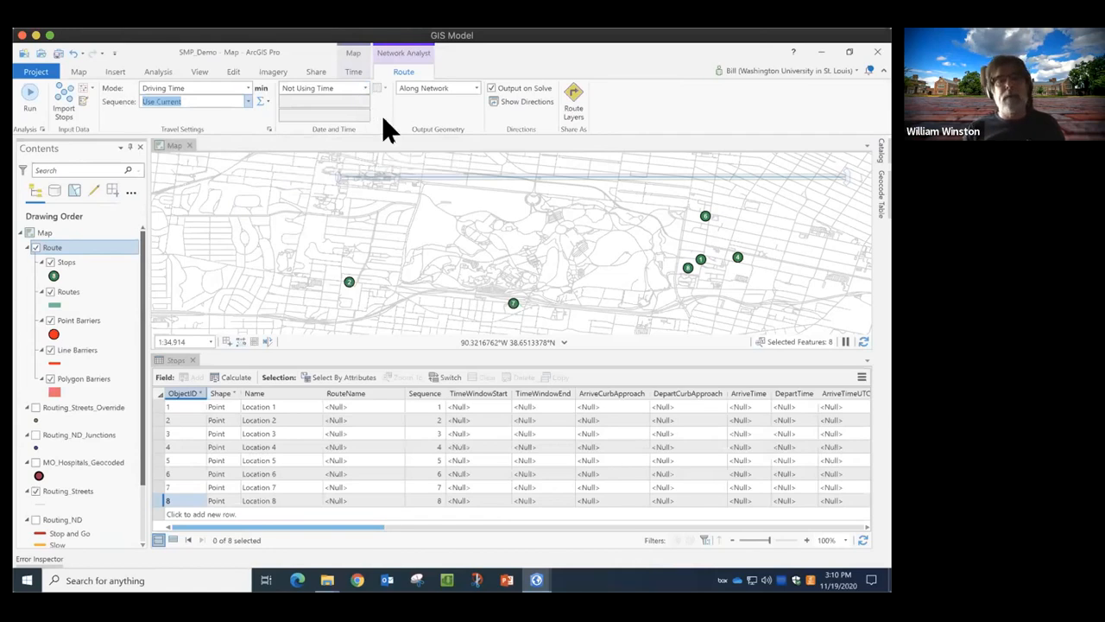
click(476, 88)
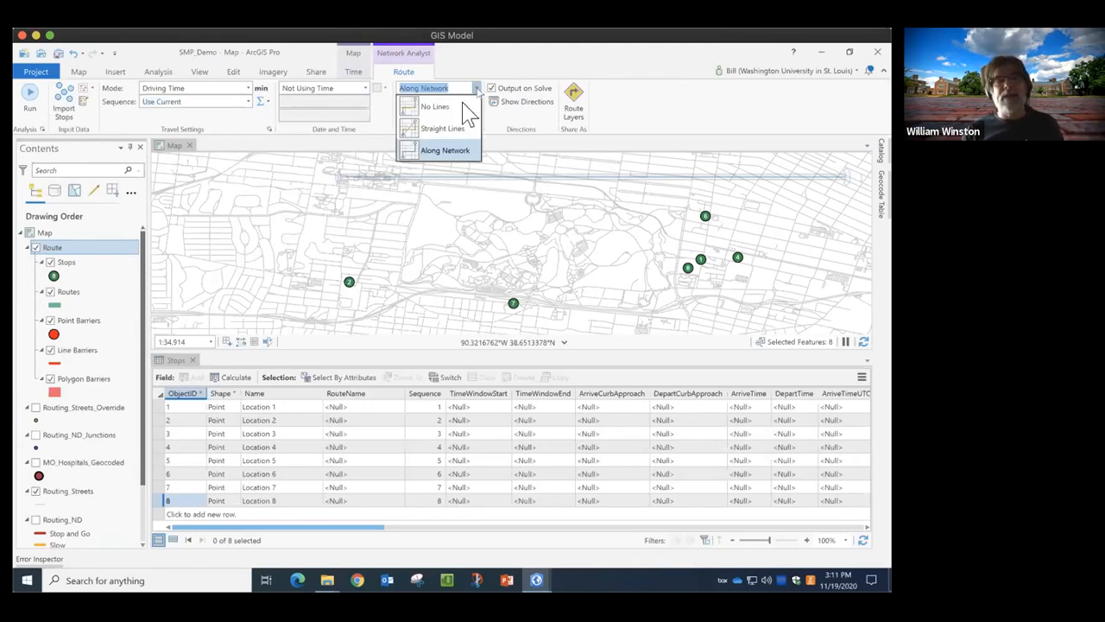
click(448, 152)
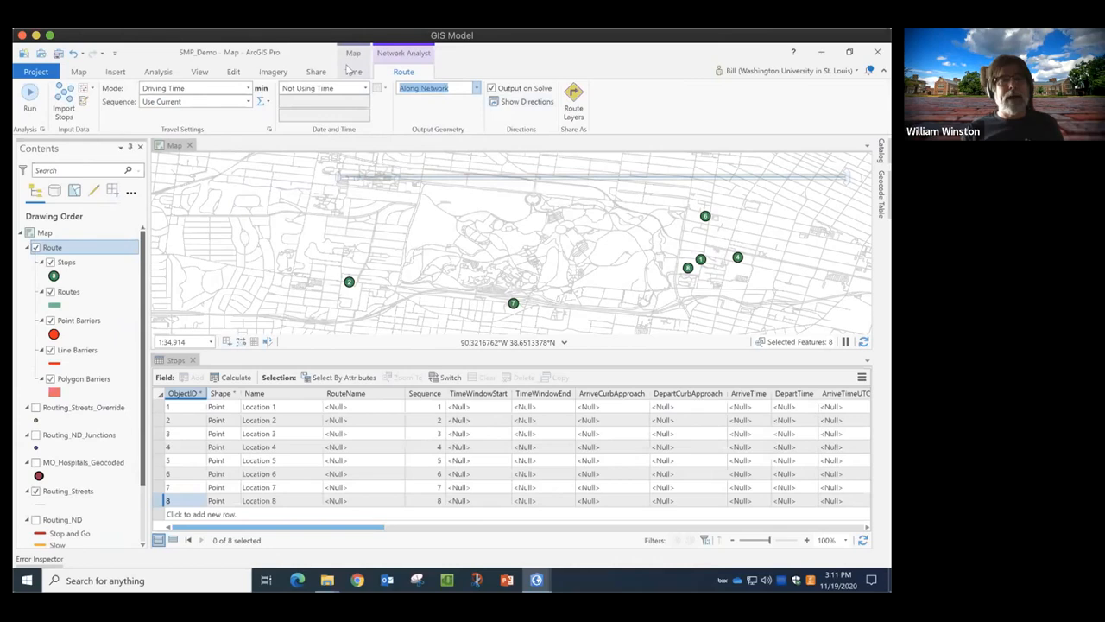
Set Minutes, TravelTime and Miles as the cost attributes to accumulate along the output lines.
click(265, 101)
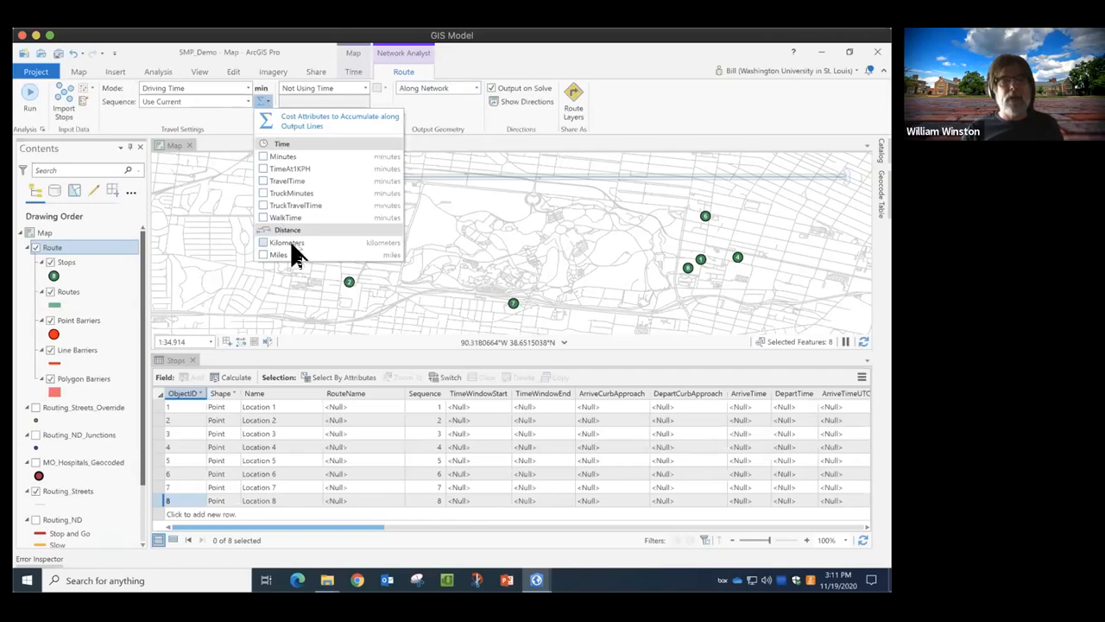
click(263, 255)
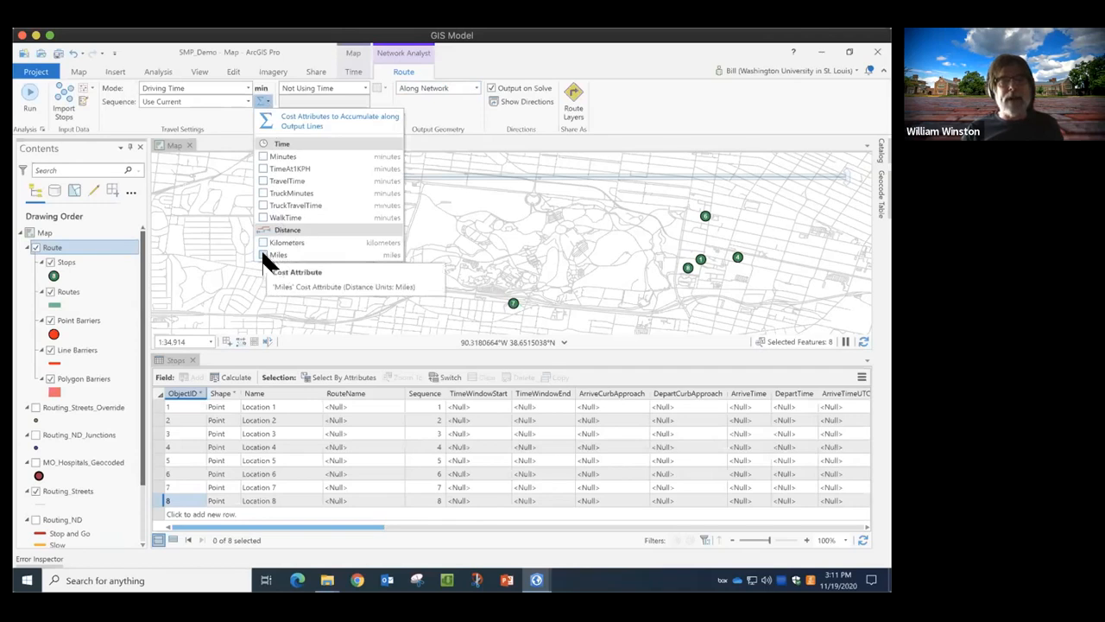
click(263, 157)
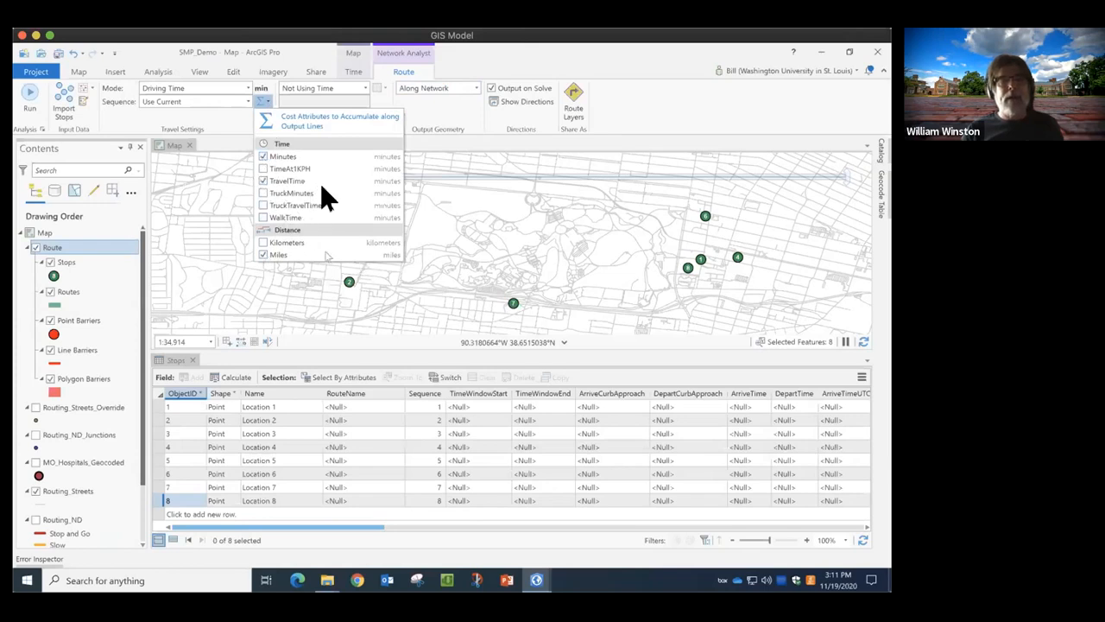
click(266, 105)
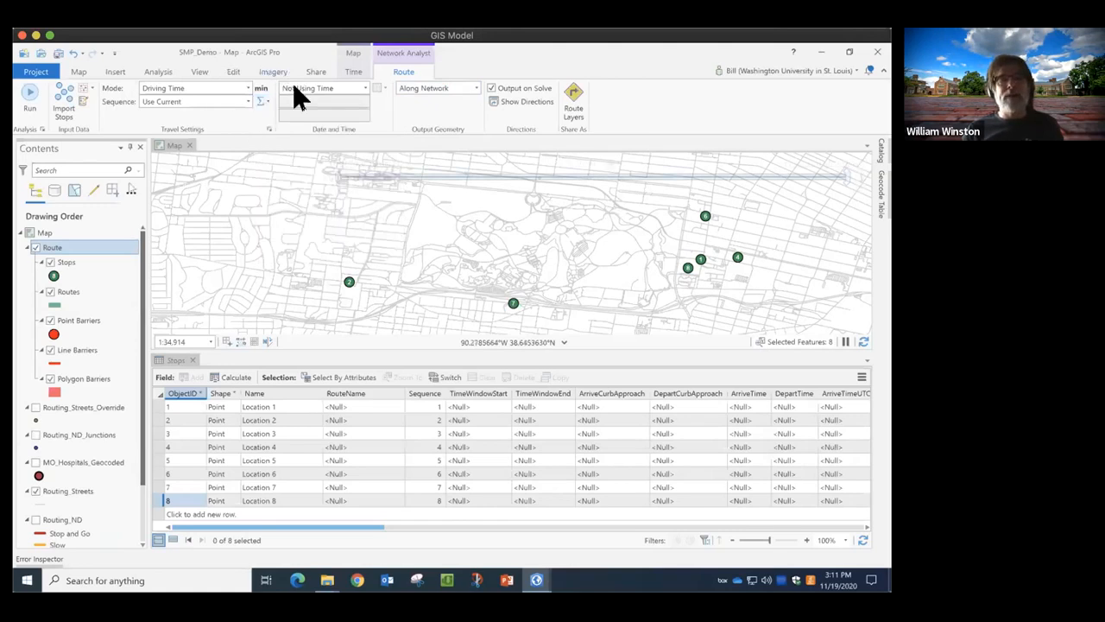
Solve the Route analysis and fit the map to the extent of the Routes layer.
click(27, 95)
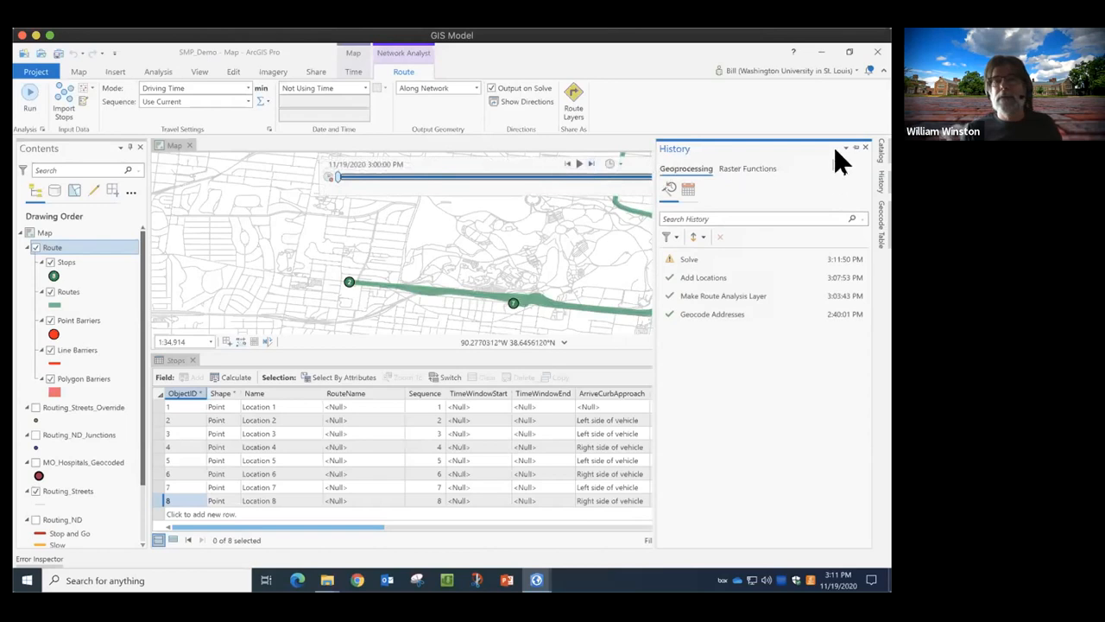
click(463, 246)
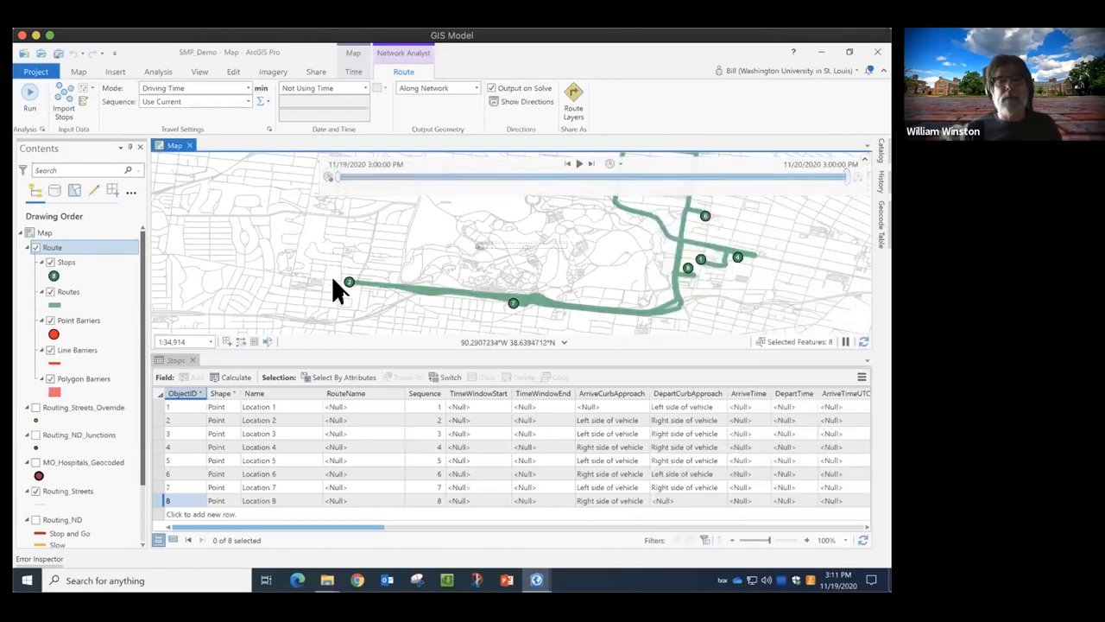
right_click(69, 296)
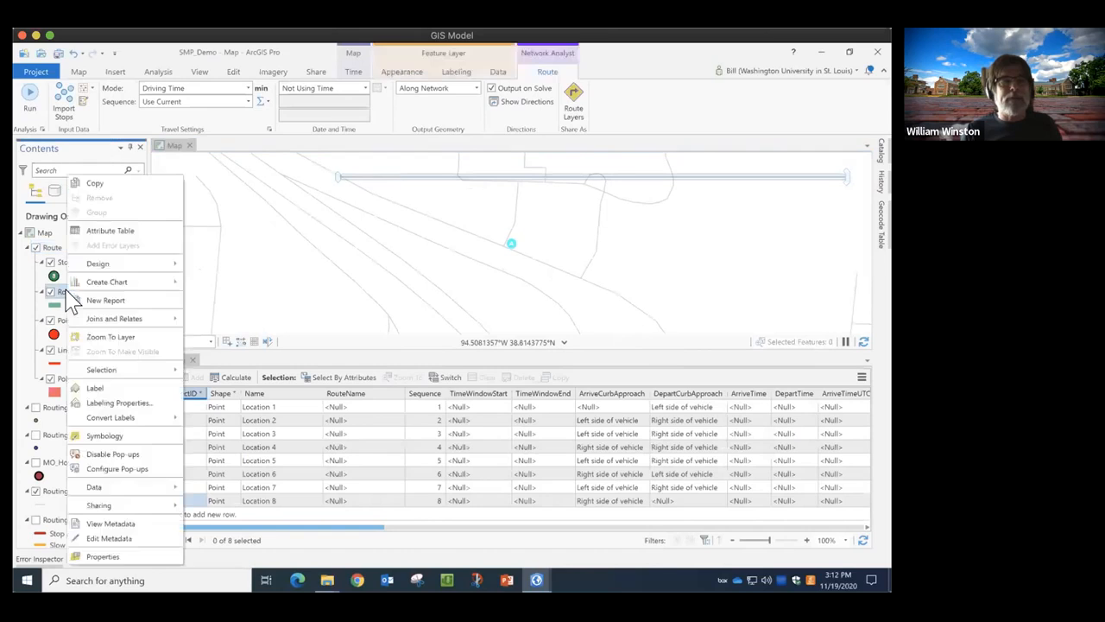
click(116, 337)
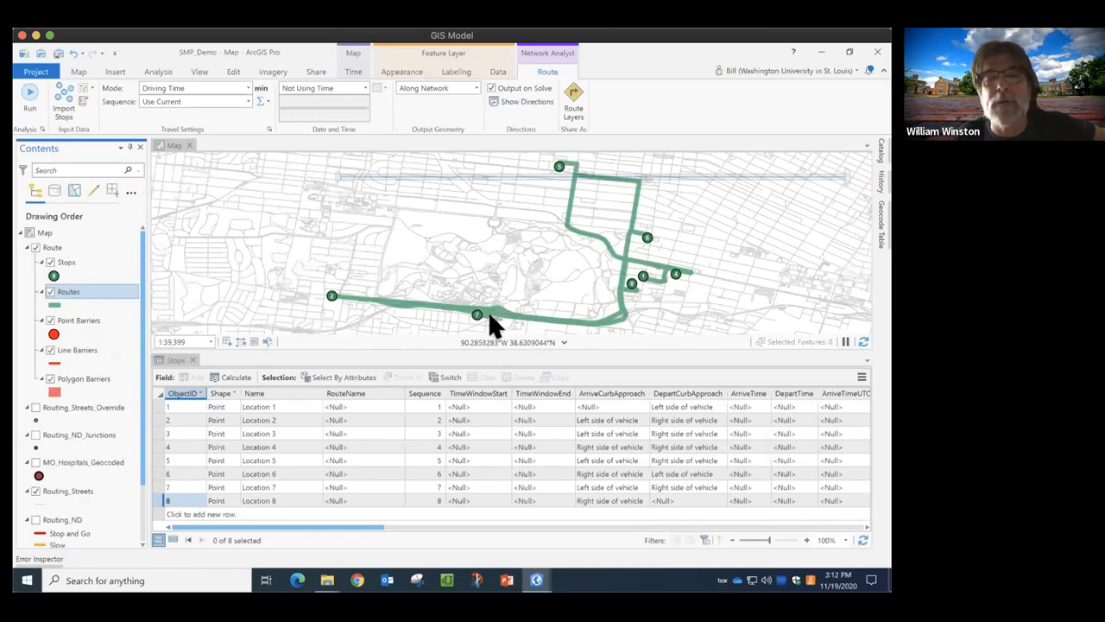
Inspect the route line up close near stop 7, and return to the full extent of the Routes layer.
scroll(489, 316, up, 3)
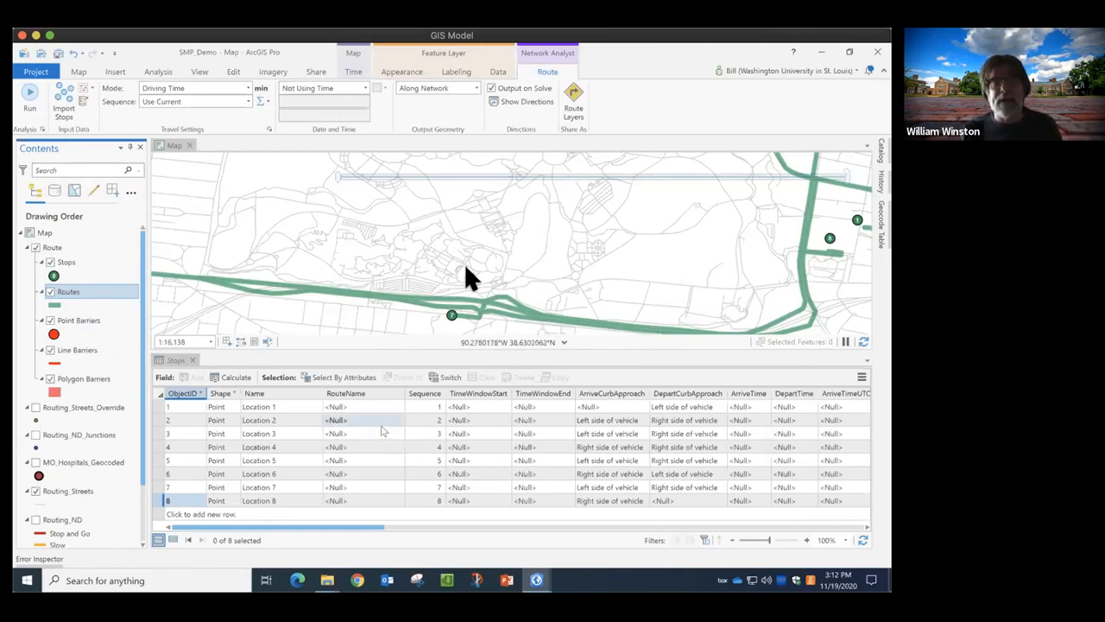
right_click(66, 292)
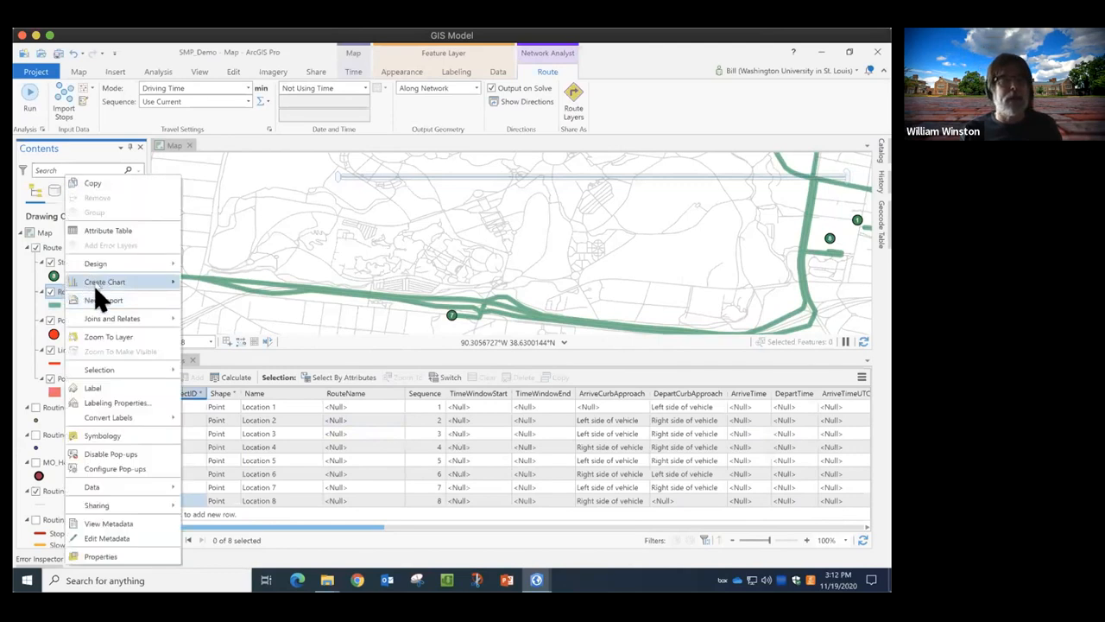
click(101, 337)
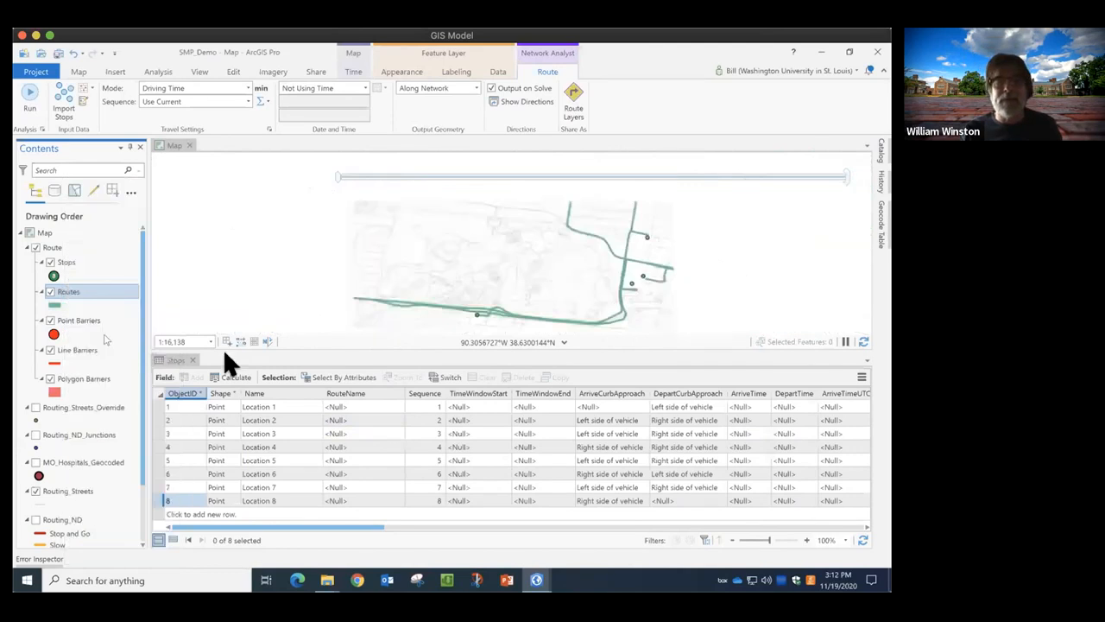
Open the attribute table of the Routes layer and check its total time and distance fields.
right_click(64, 291)
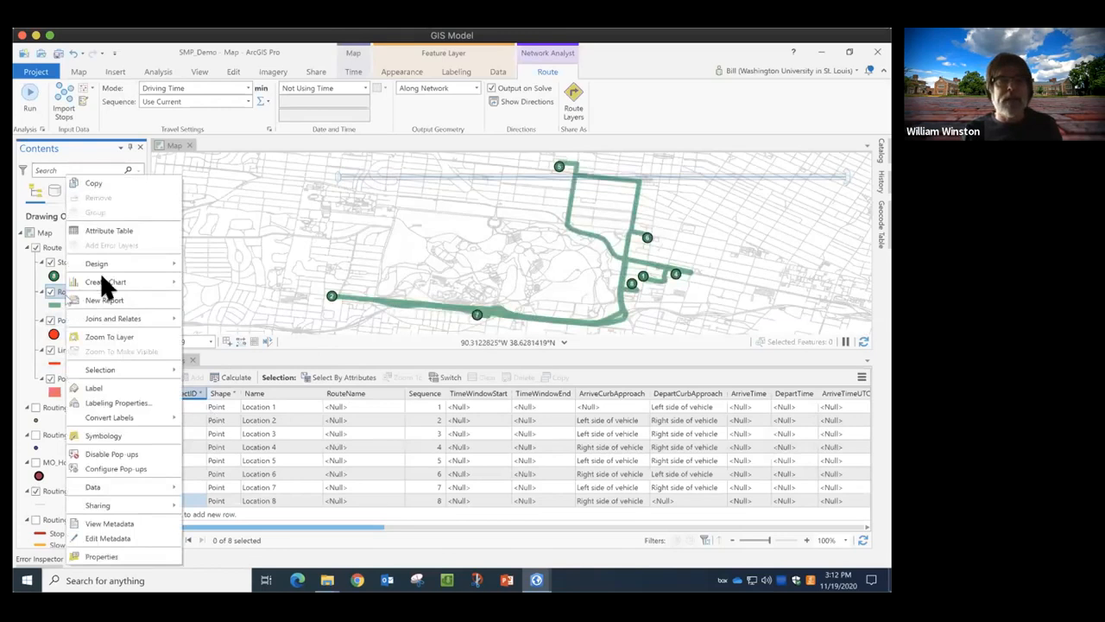
click(117, 230)
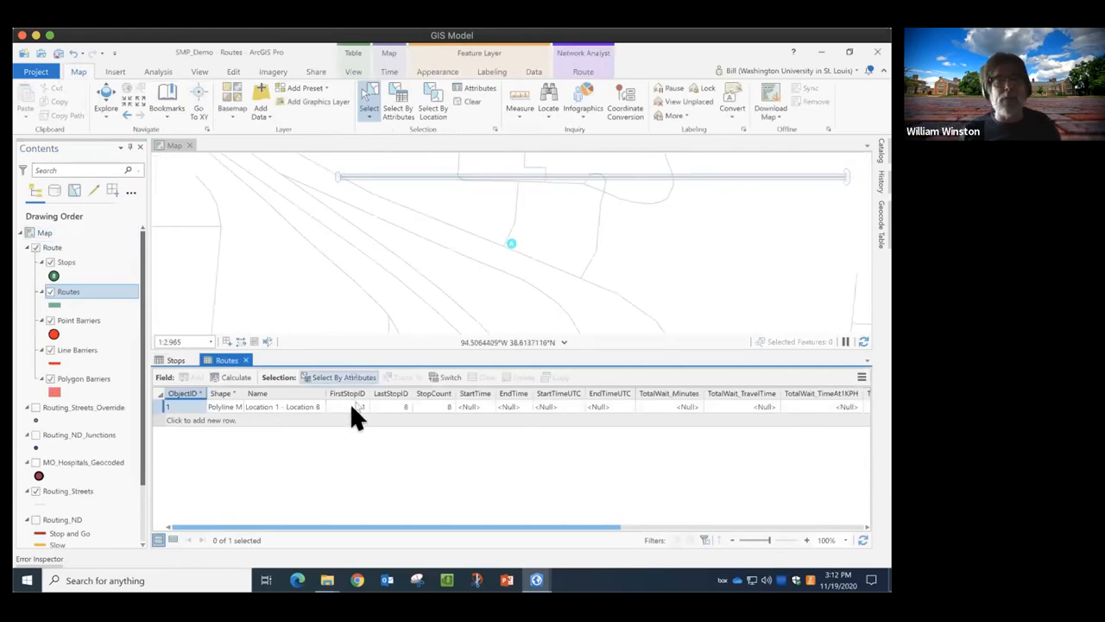
click(736, 523)
click(443, 407)
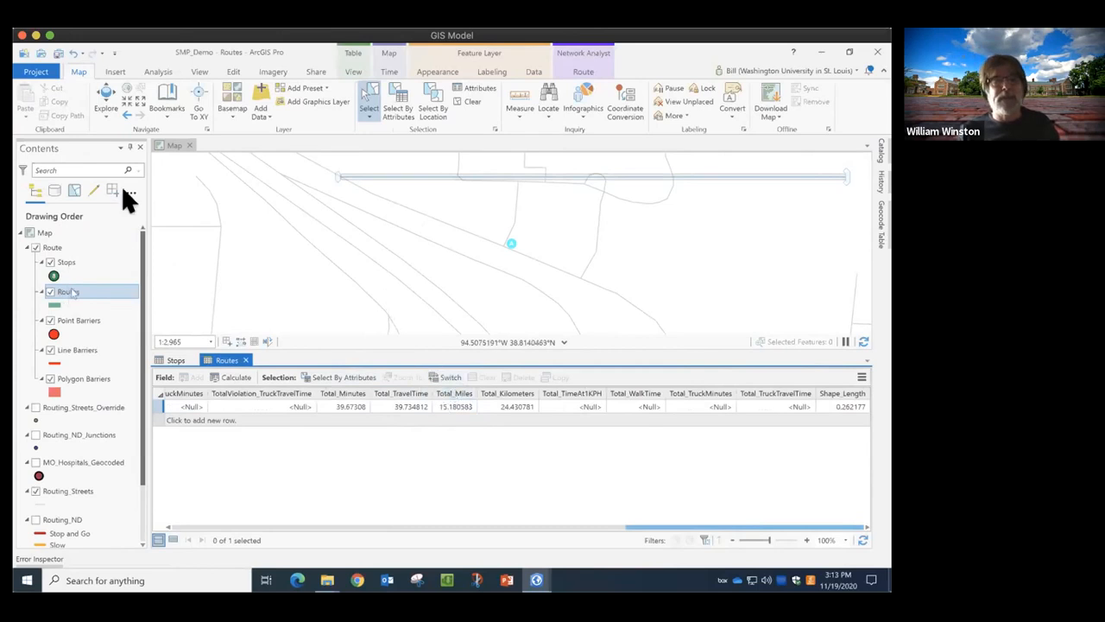
Return to the Forest Park bookmark and set the route's stop sequence to Find Best.
click(167, 100)
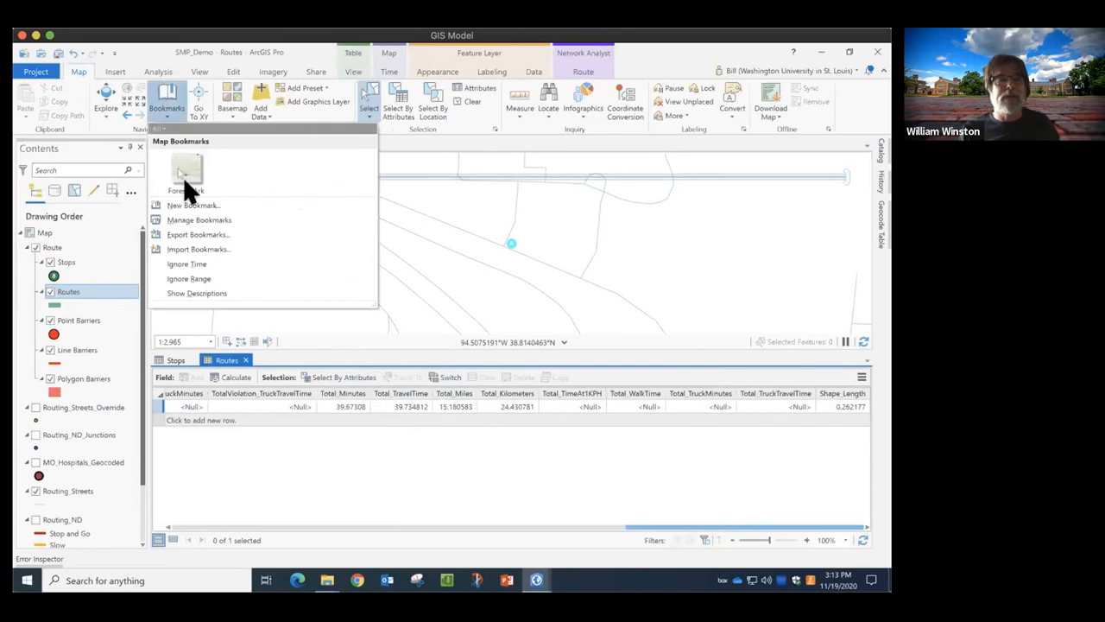
click(185, 168)
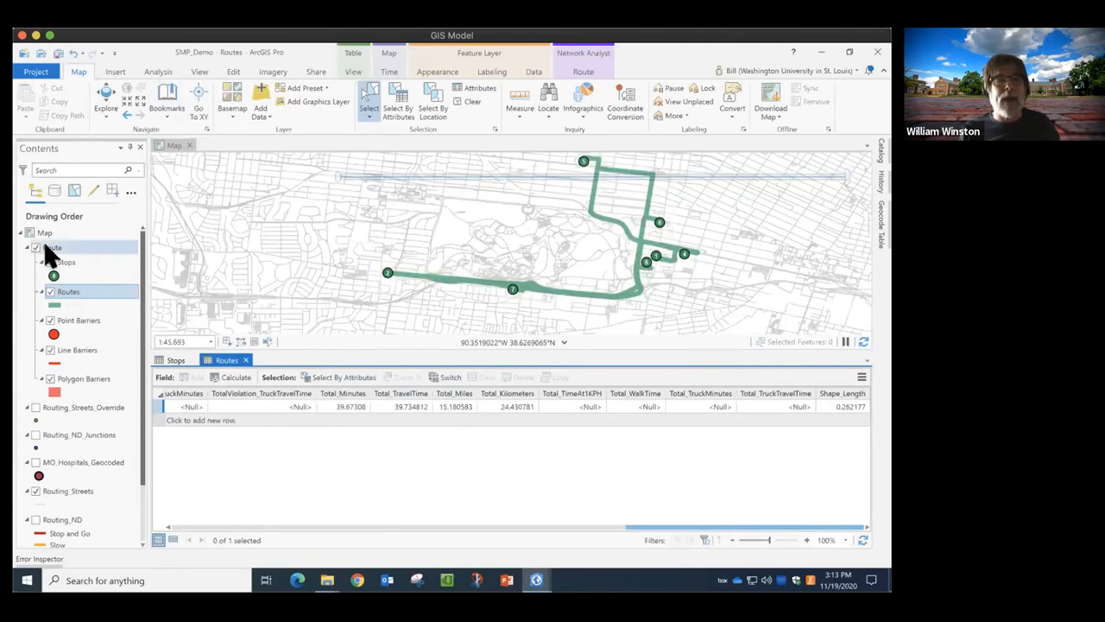
click(584, 73)
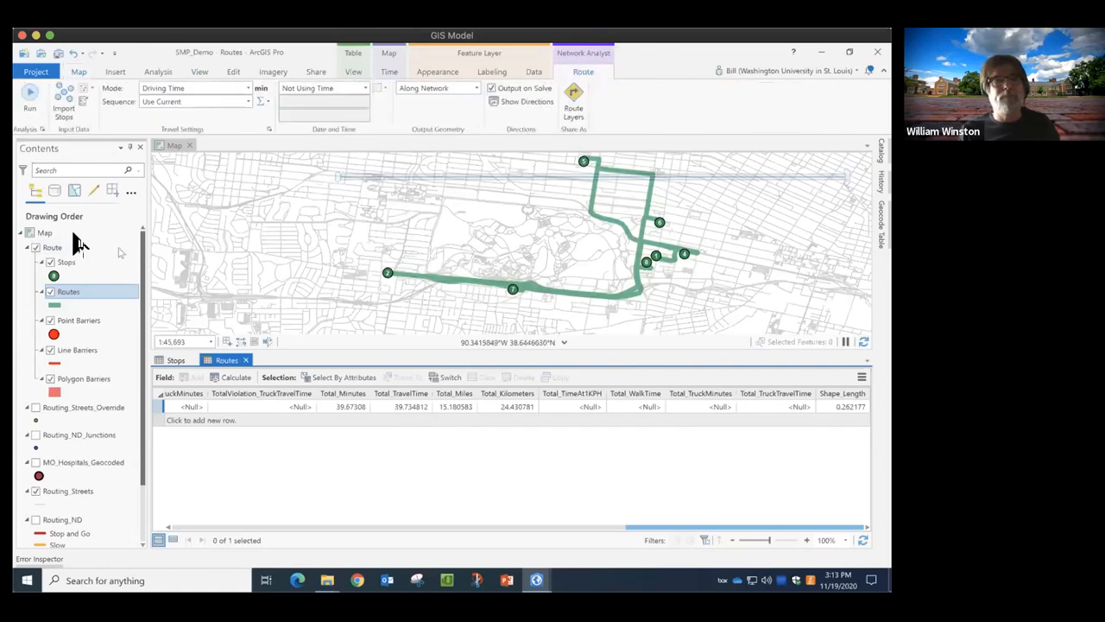
click(246, 100)
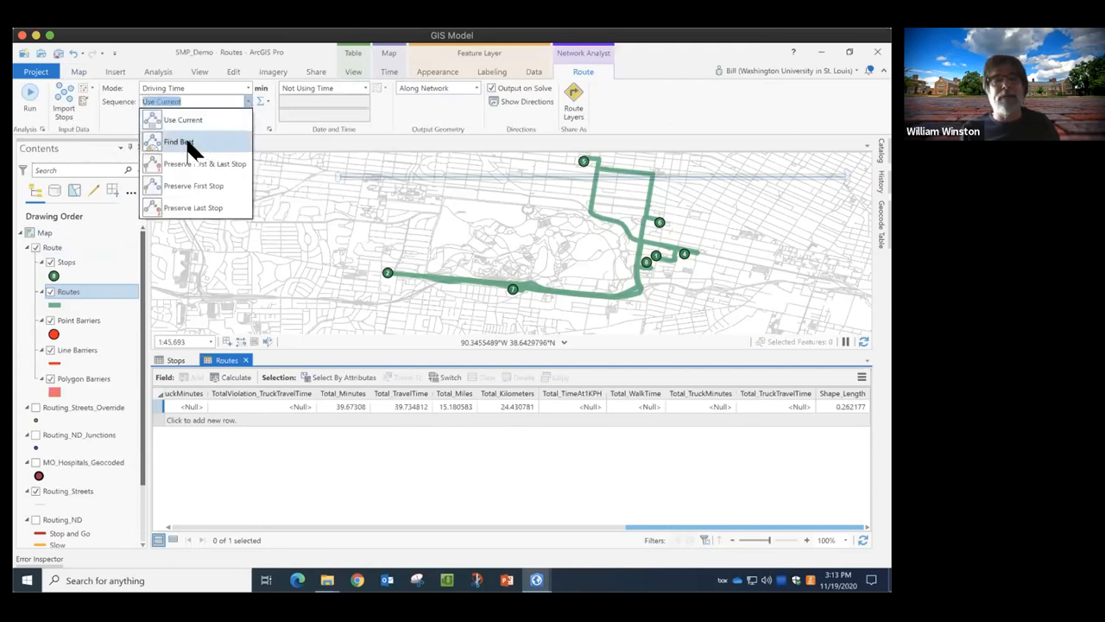
click(181, 142)
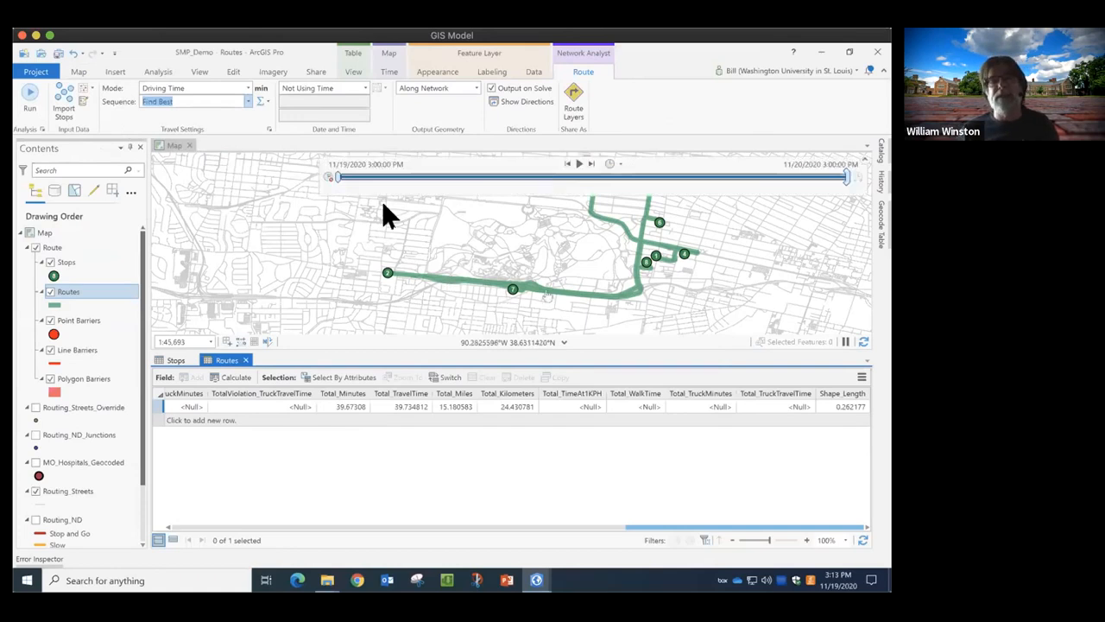
Solve the Route analysis with the Find Best stop sequence.
click(31, 99)
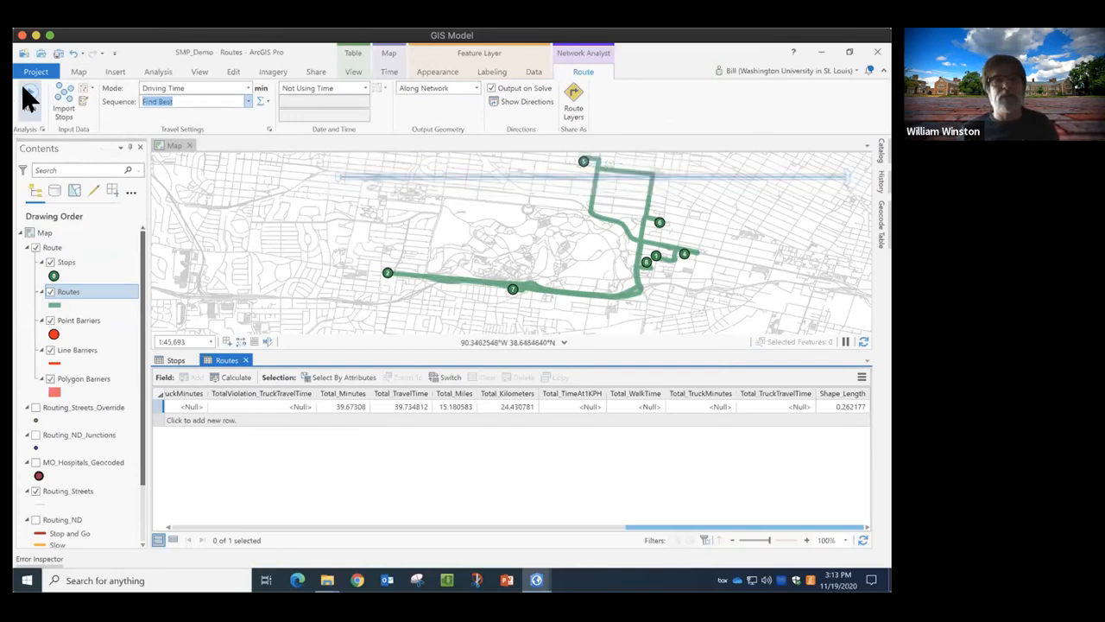
click(30, 99)
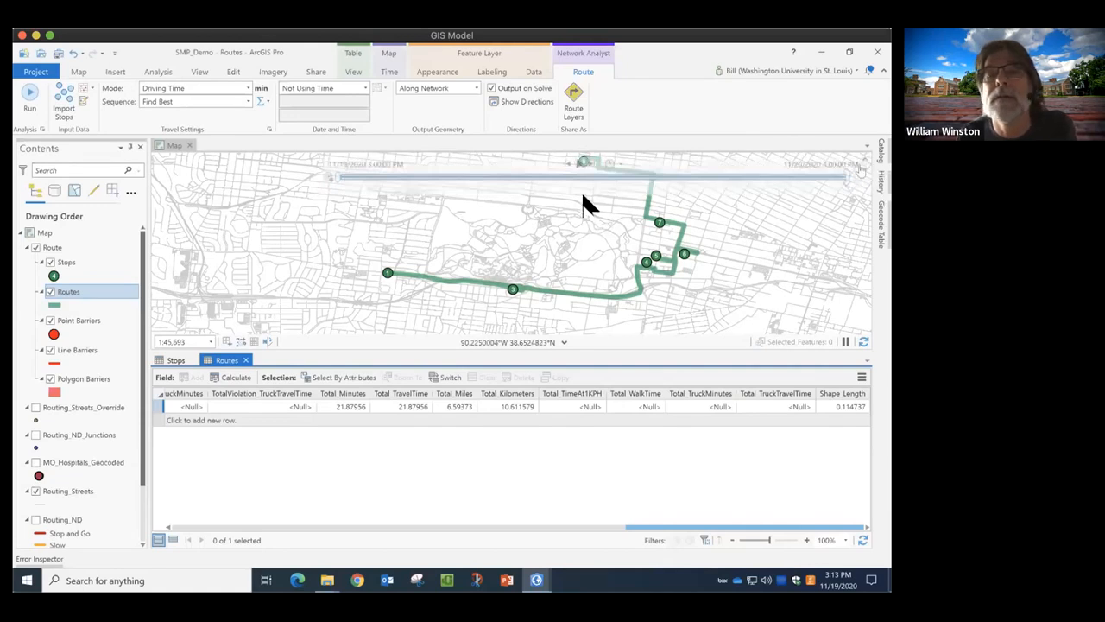
click(557, 208)
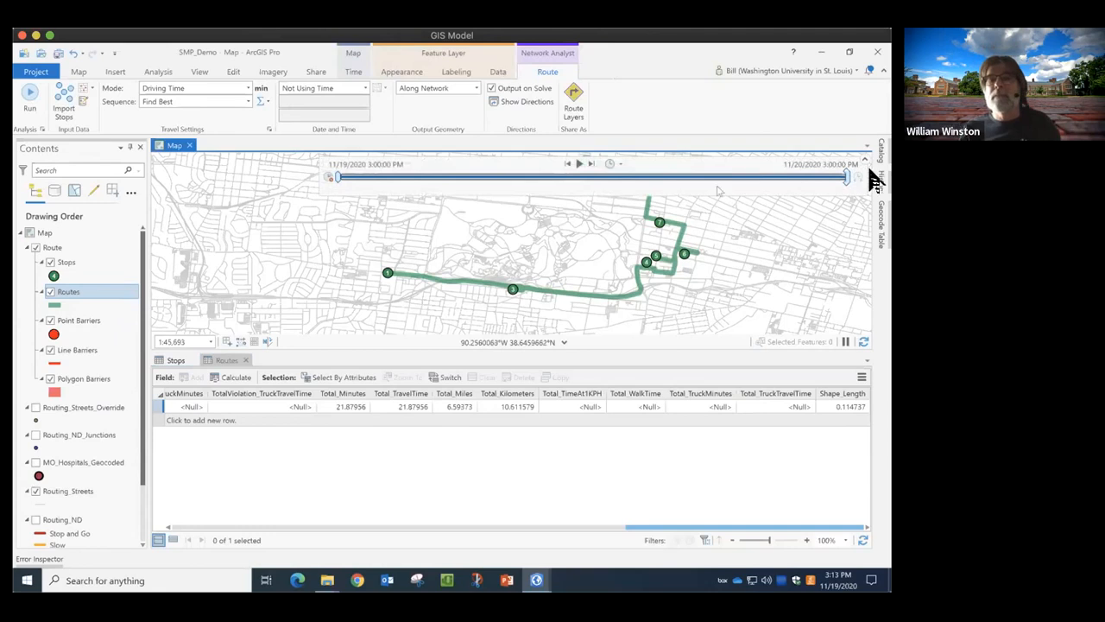
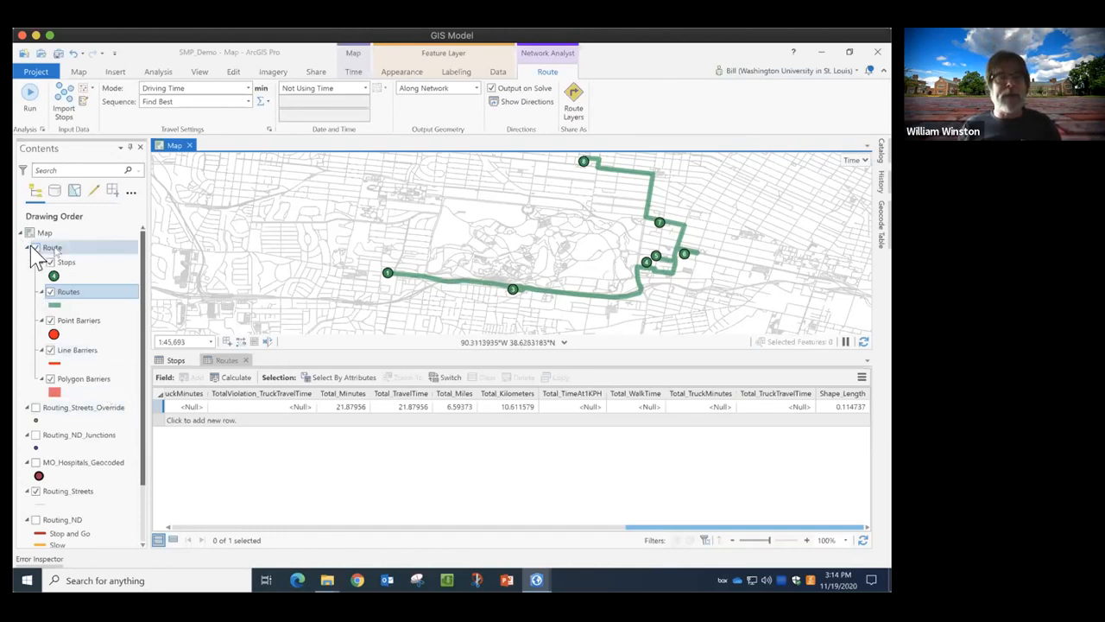
Collapse and hide the Route layer group, and collapse the Routing_ND legend.
click(25, 247)
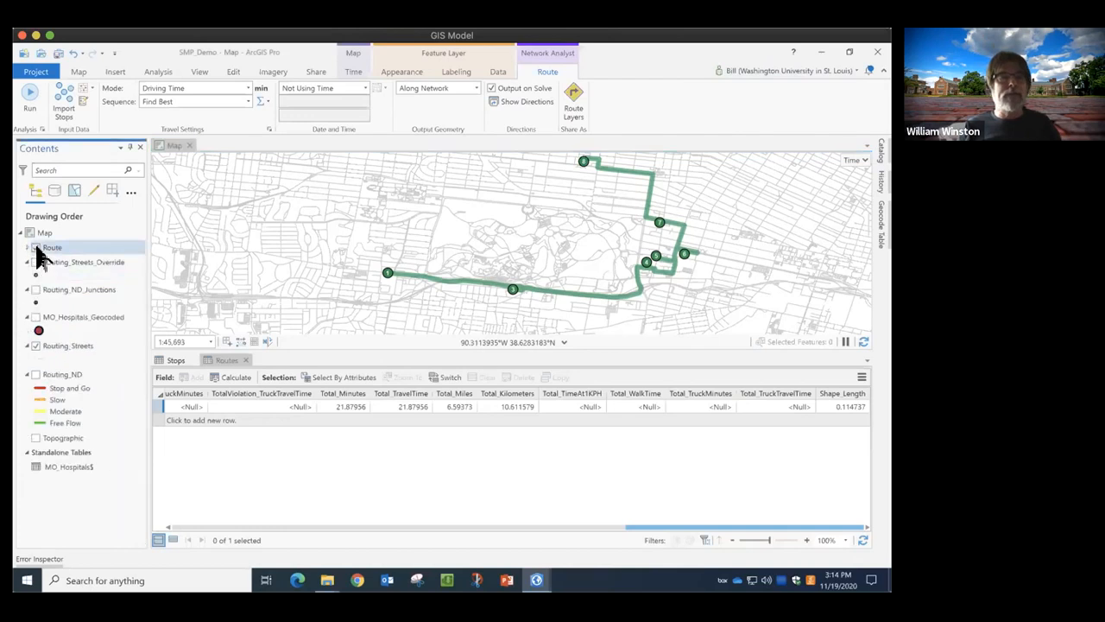
click(35, 248)
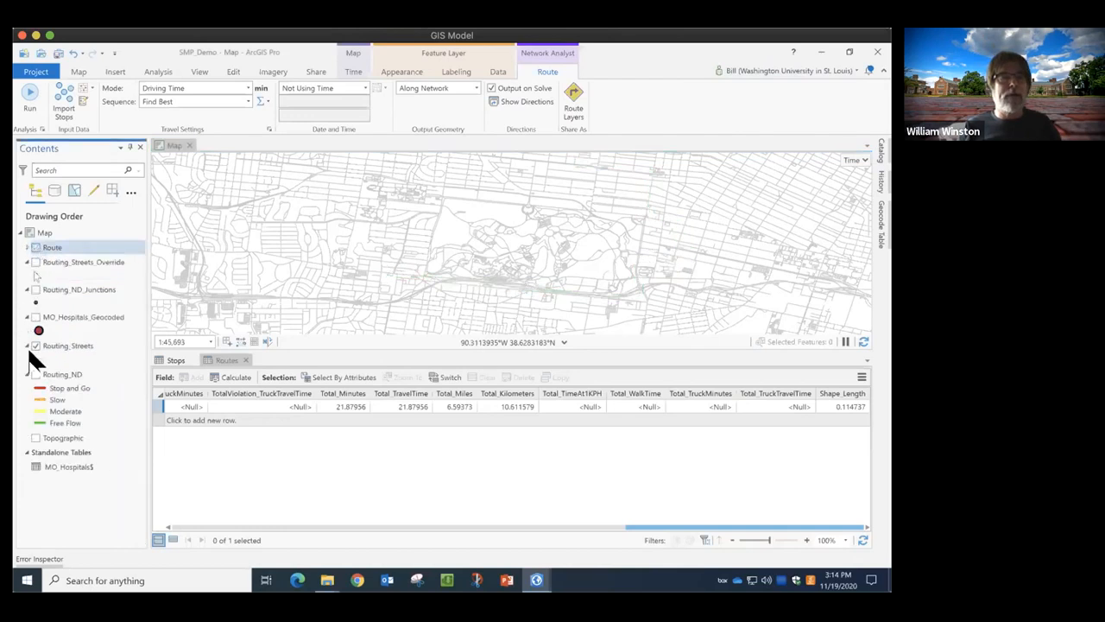
click(62, 375)
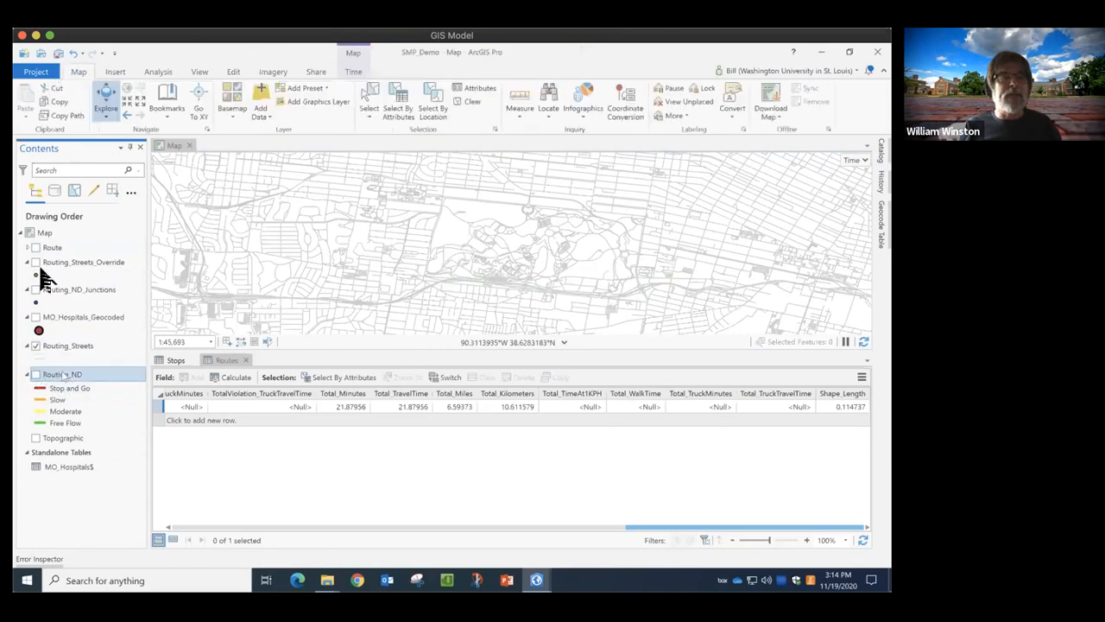
click(26, 374)
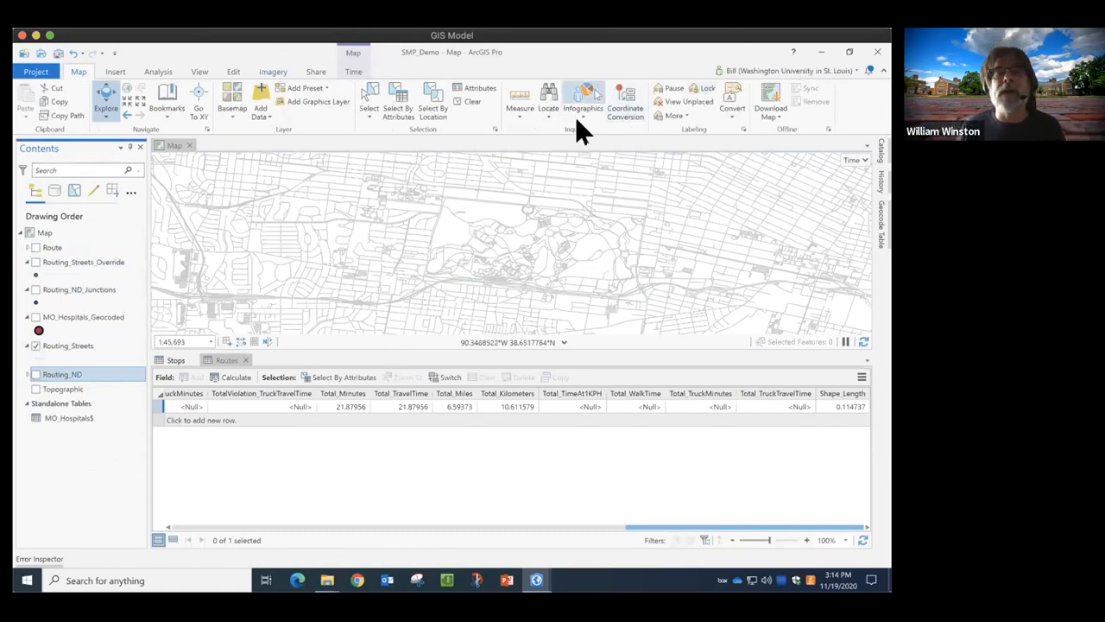
Create a Service Area network analysis layer from the Routing_ND network data source.
click(157, 71)
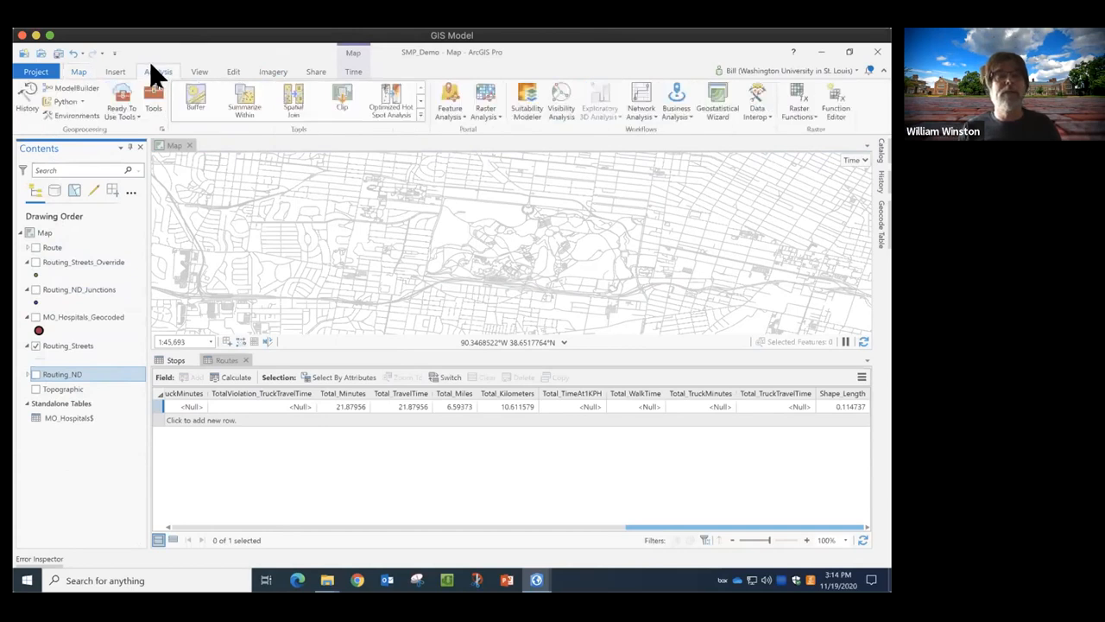
click(643, 112)
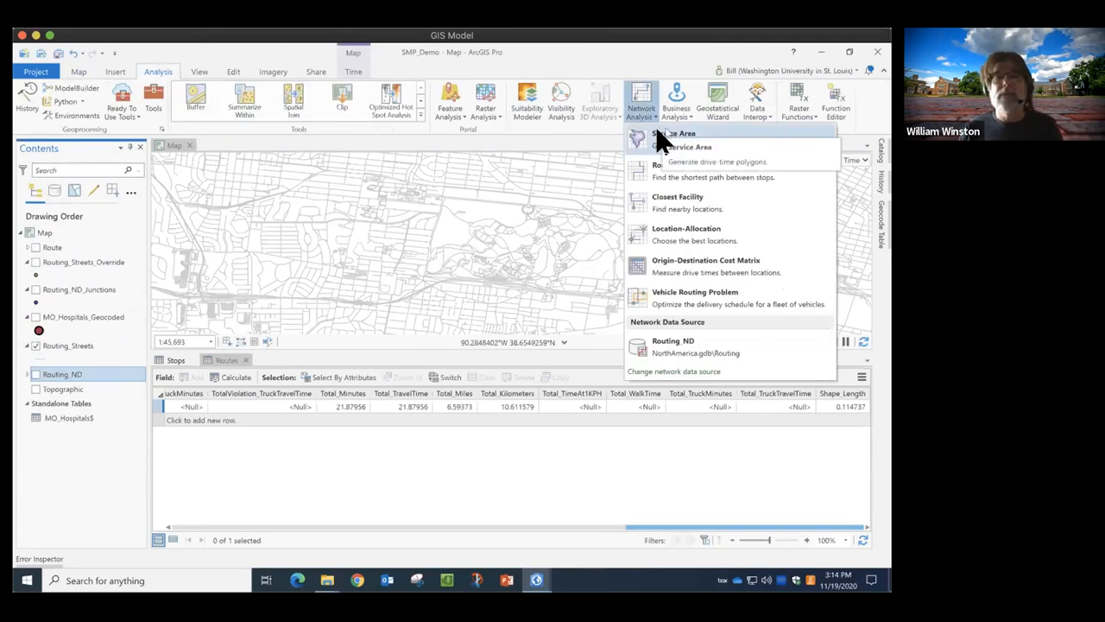
click(659, 138)
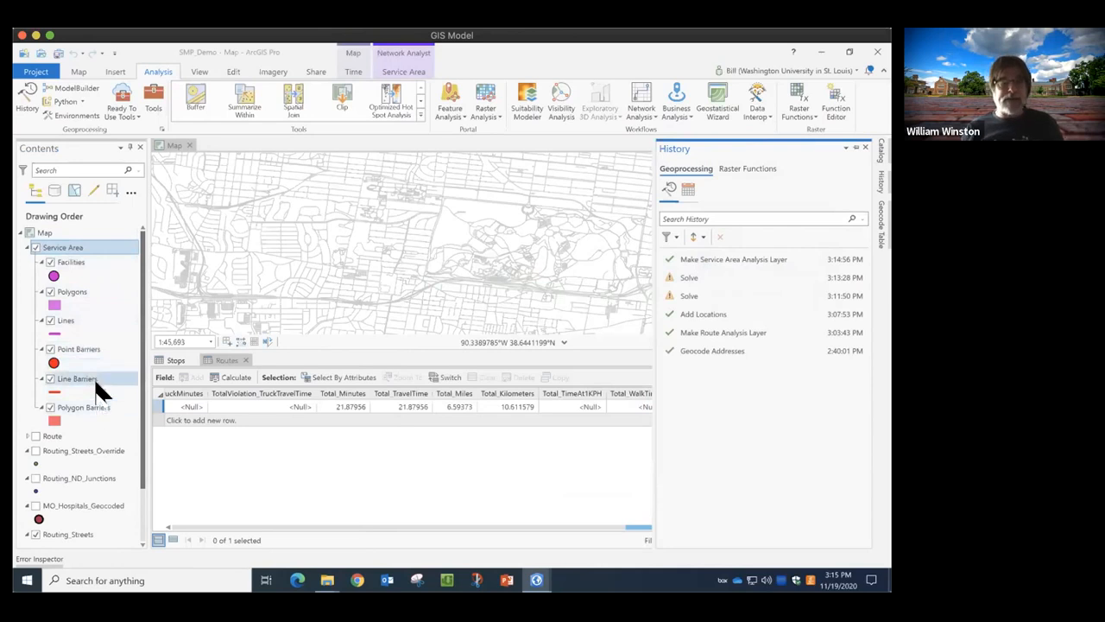
Compare the sublayers of the Service Area and Route groups, including their point, line and polygon barriers.
scroll(96, 387, down, 2)
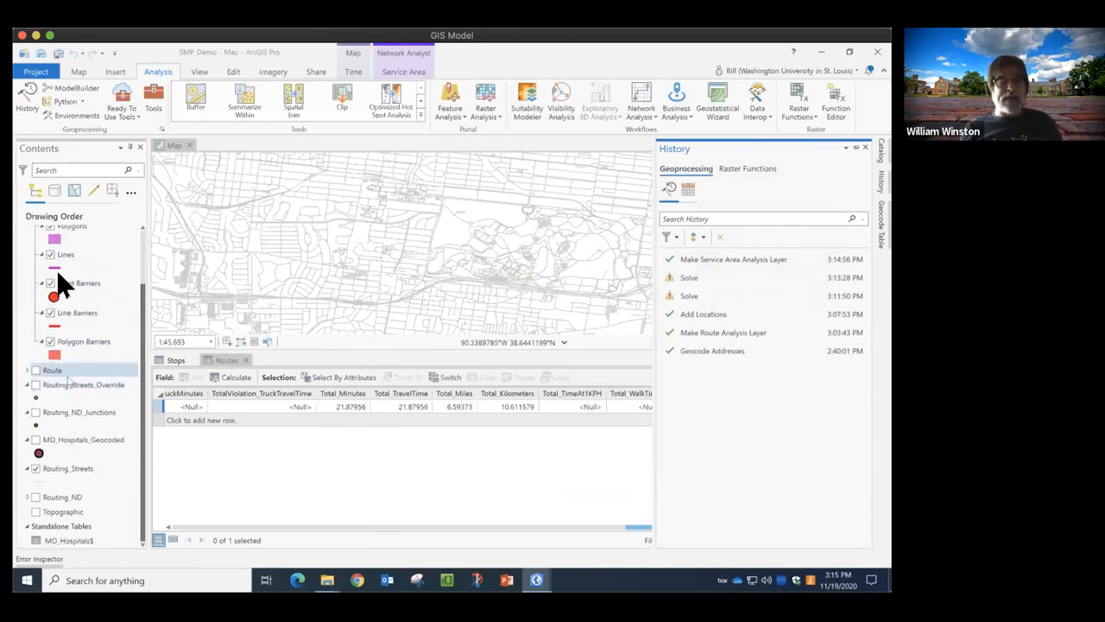
click(28, 370)
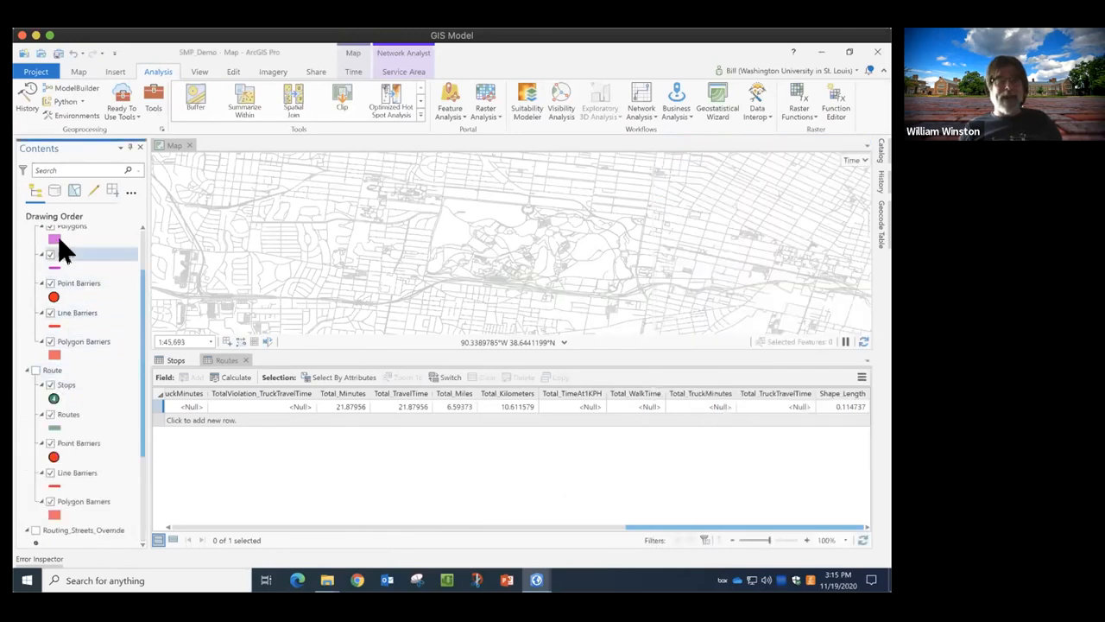
scroll(66, 242, up, 2)
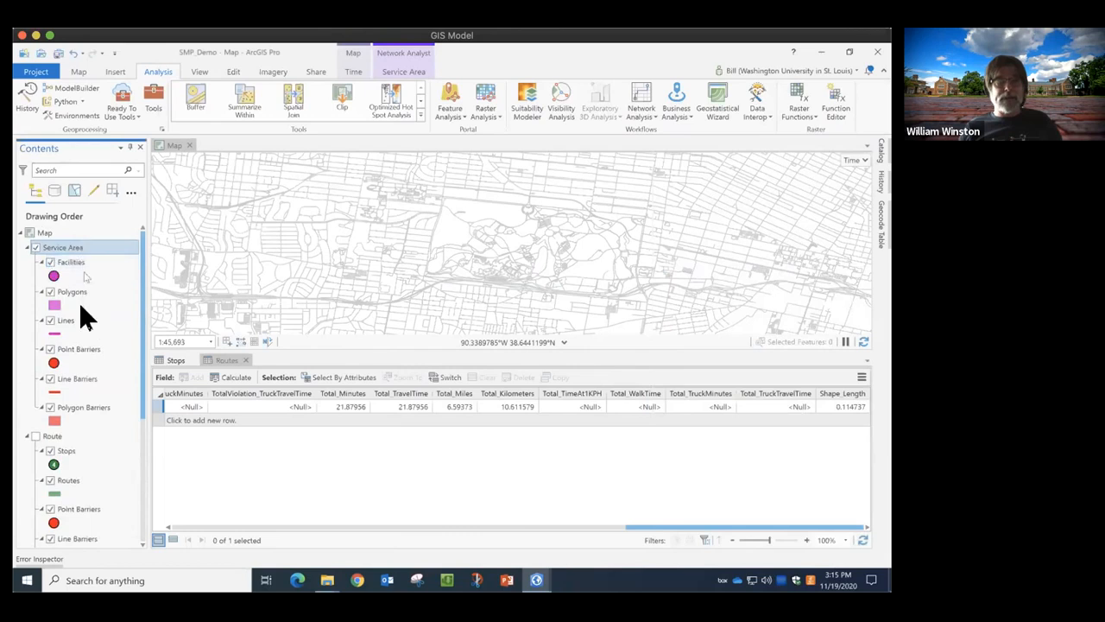
scroll(79, 306, down, 2)
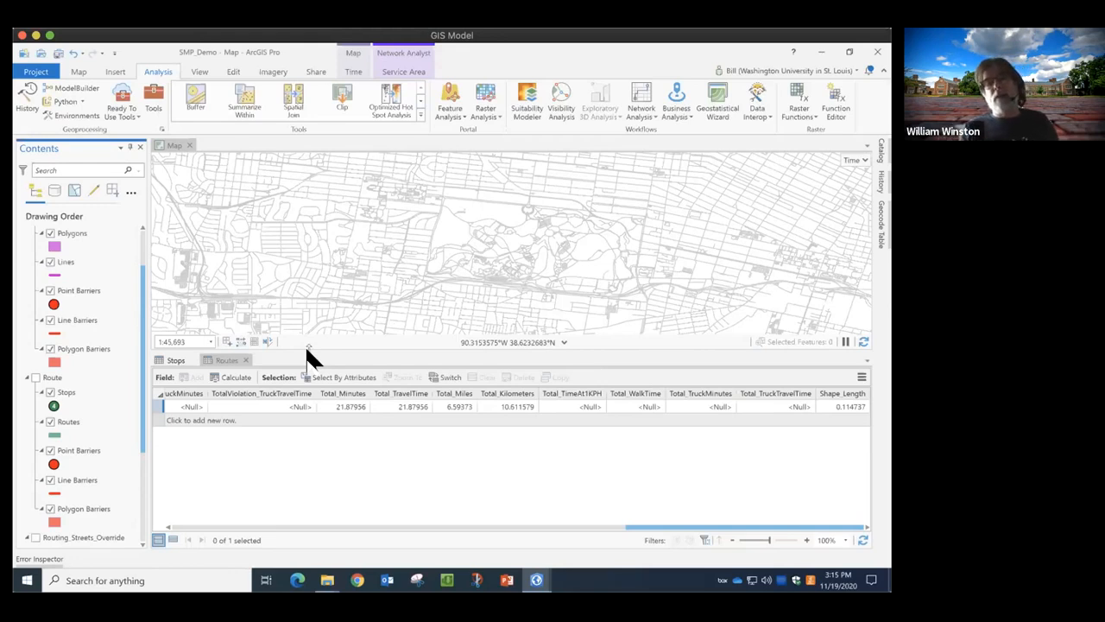
click(78, 292)
click(78, 325)
click(80, 351)
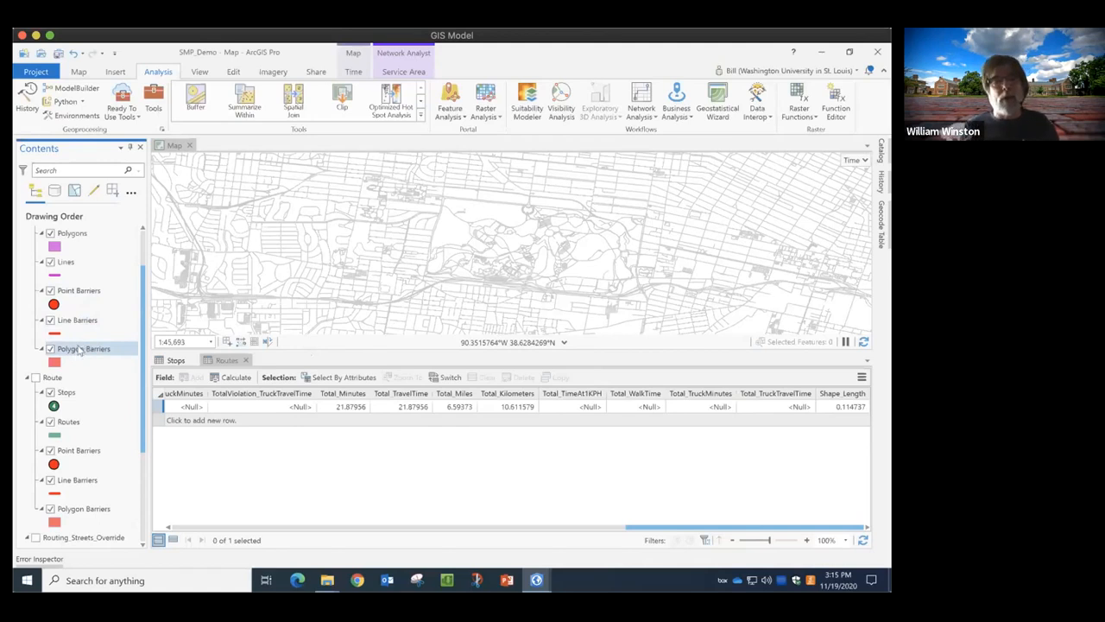
click(27, 377)
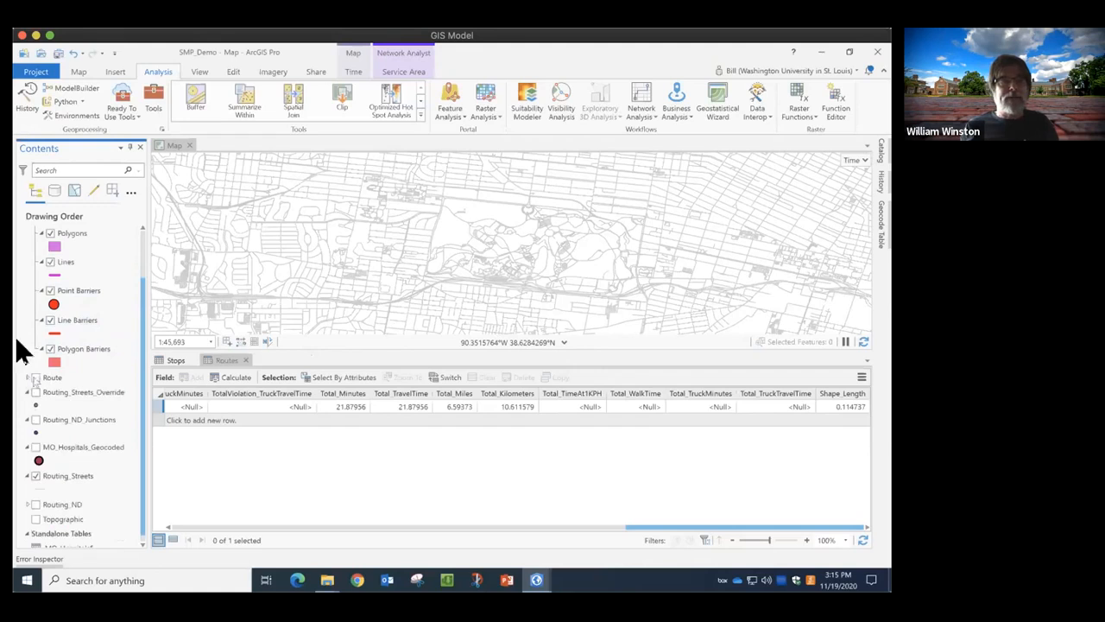
click(142, 245)
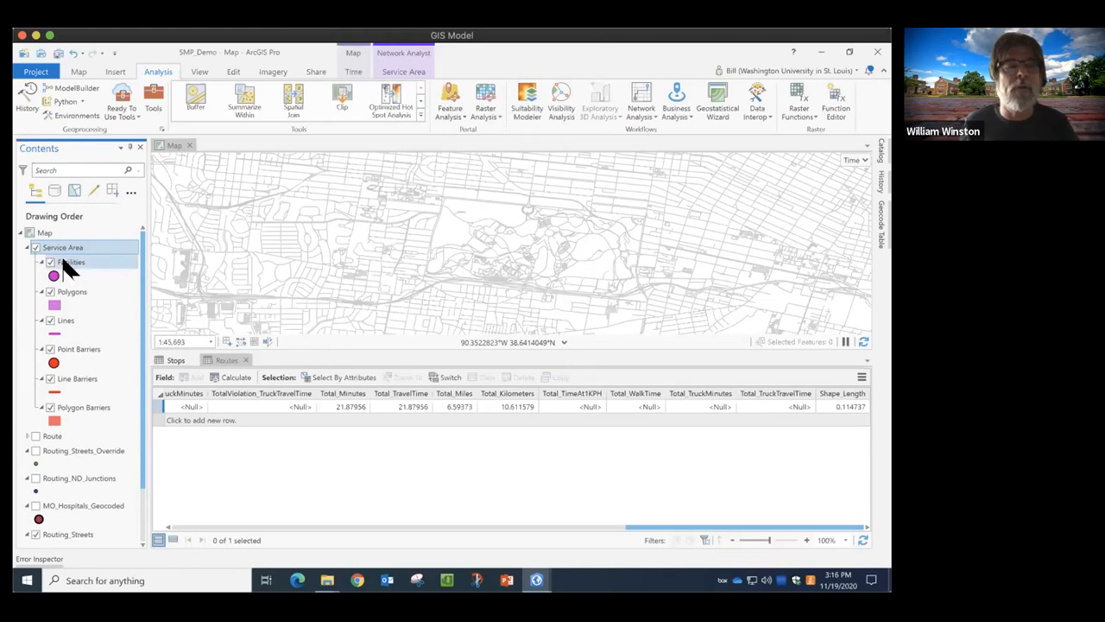
Turn on the MO_Hospitals_Geocoded layer and bring its westernmost hospital near Forest Park further into the map view.
click(35, 506)
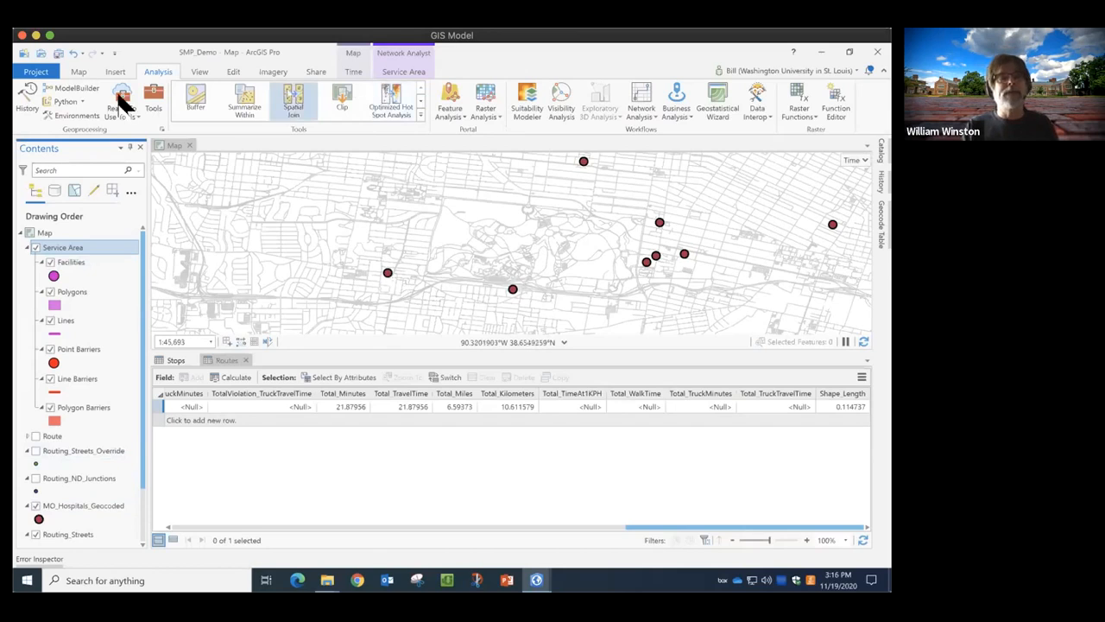
click(77, 73)
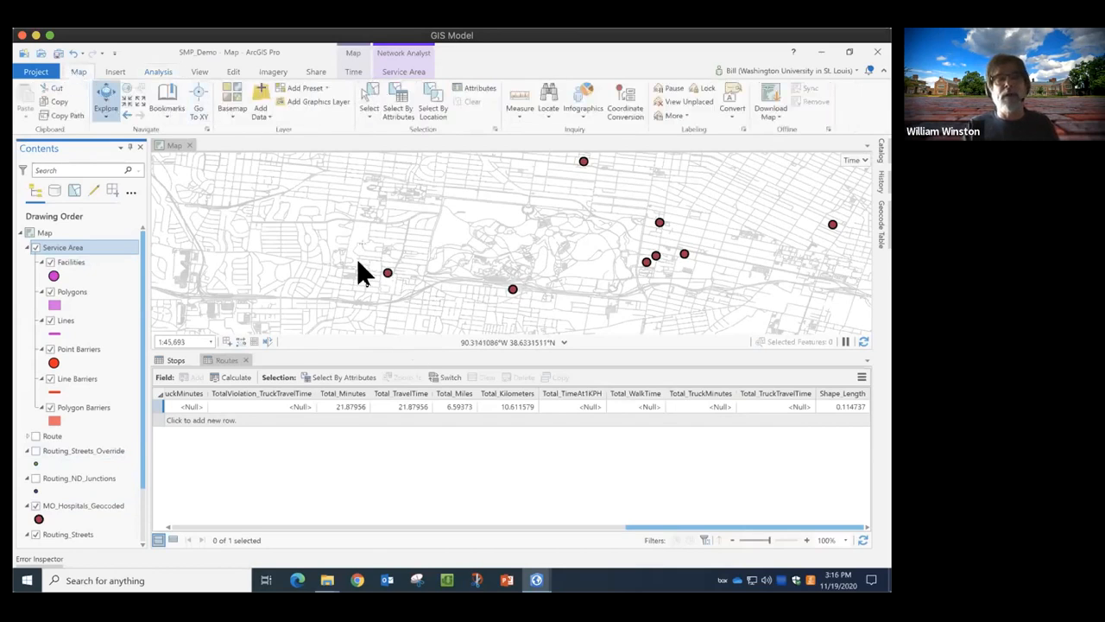
mouse_move(400, 288)
mouse_down()
mouse_move(403, 270)
mouse_move(410, 290)
mouse_up()
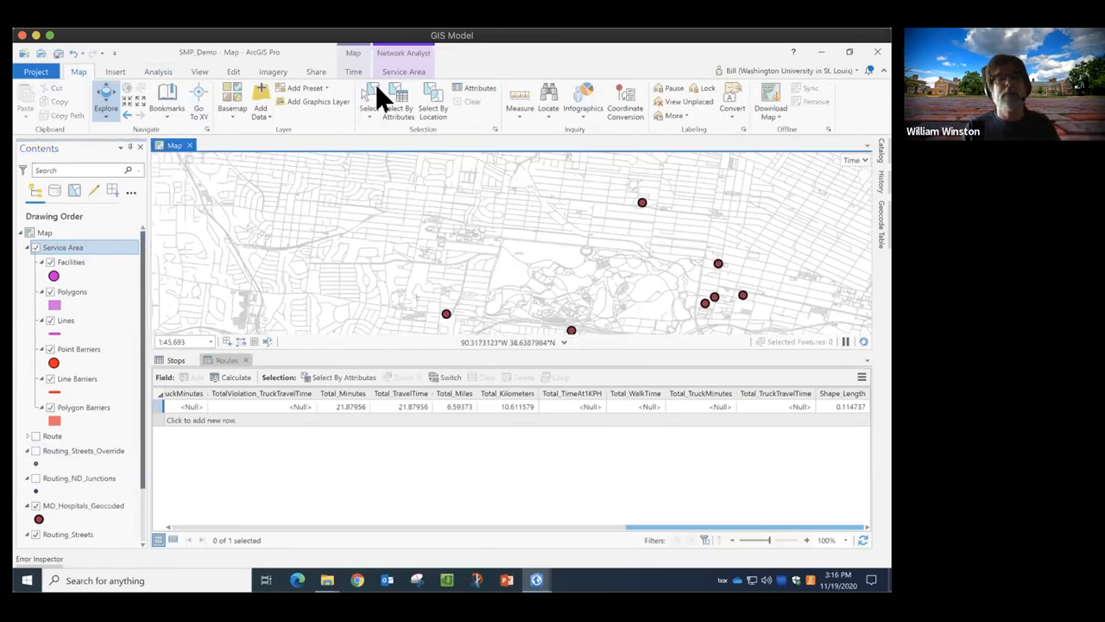
Make MO_Hospitals_Geocoded the only selectable layer and select the westernmost hospital point on the map.
click(371, 97)
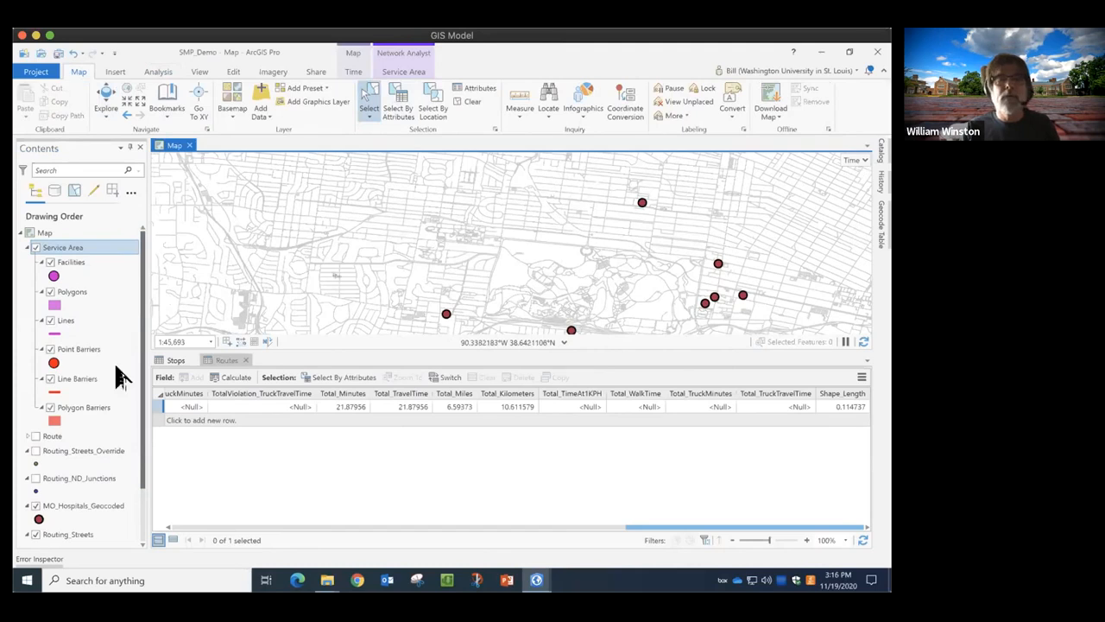
right_click(71, 507)
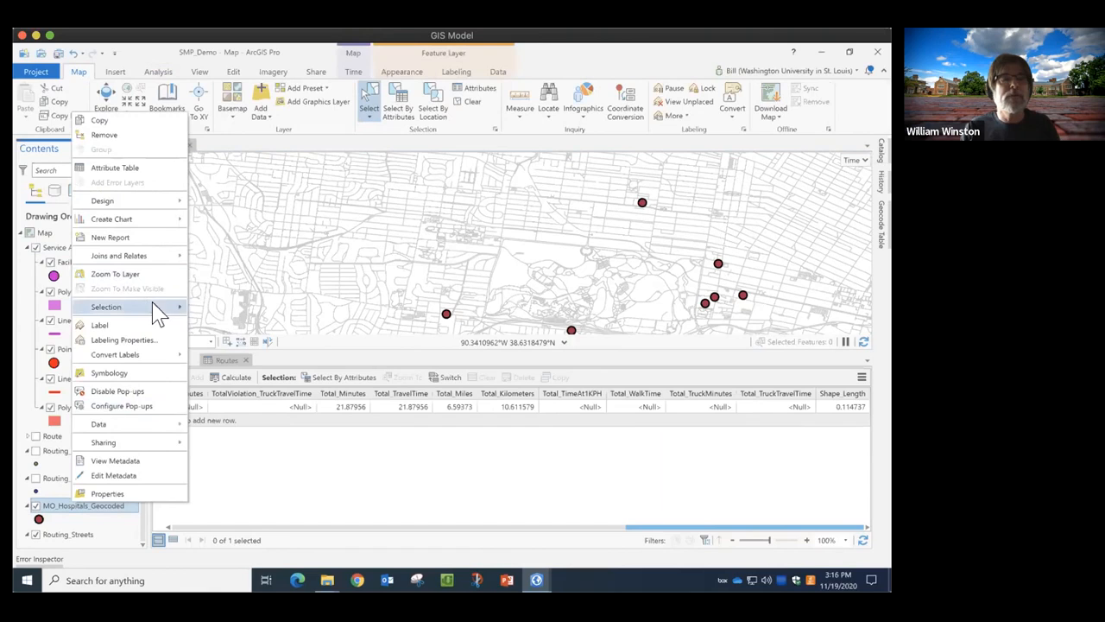
mouse_move(173, 307)
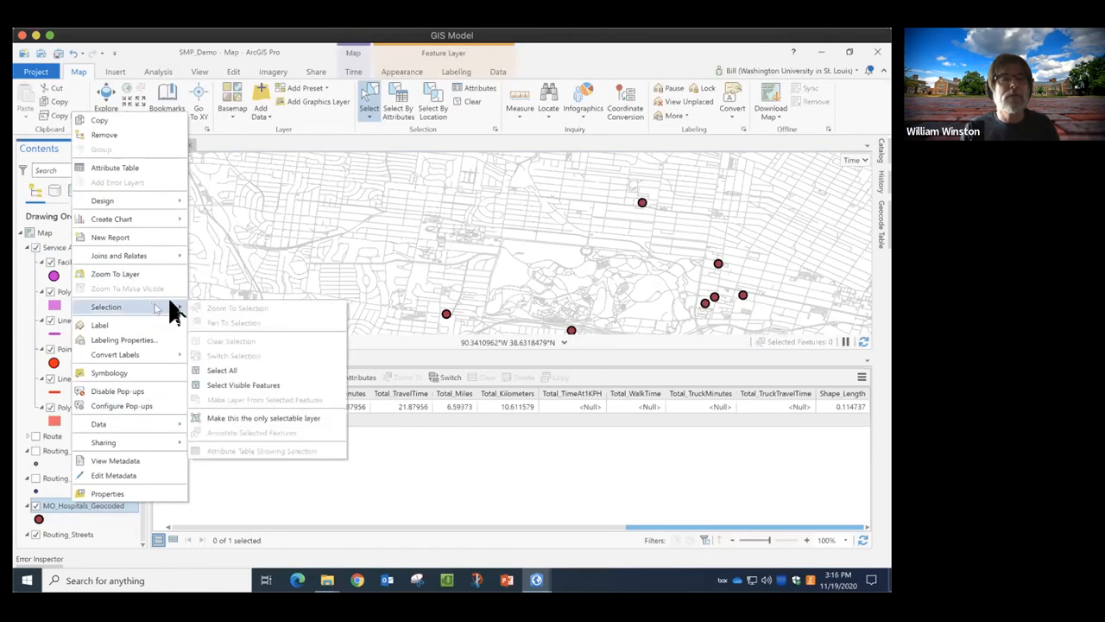
click(235, 415)
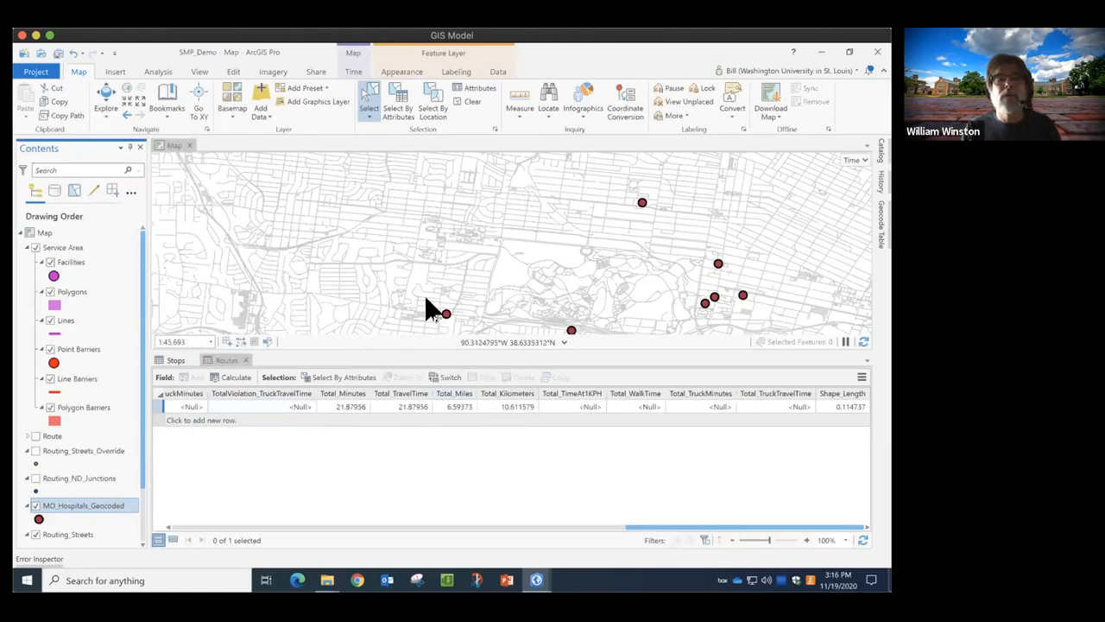
click(448, 318)
drag(464, 323, 466, 323)
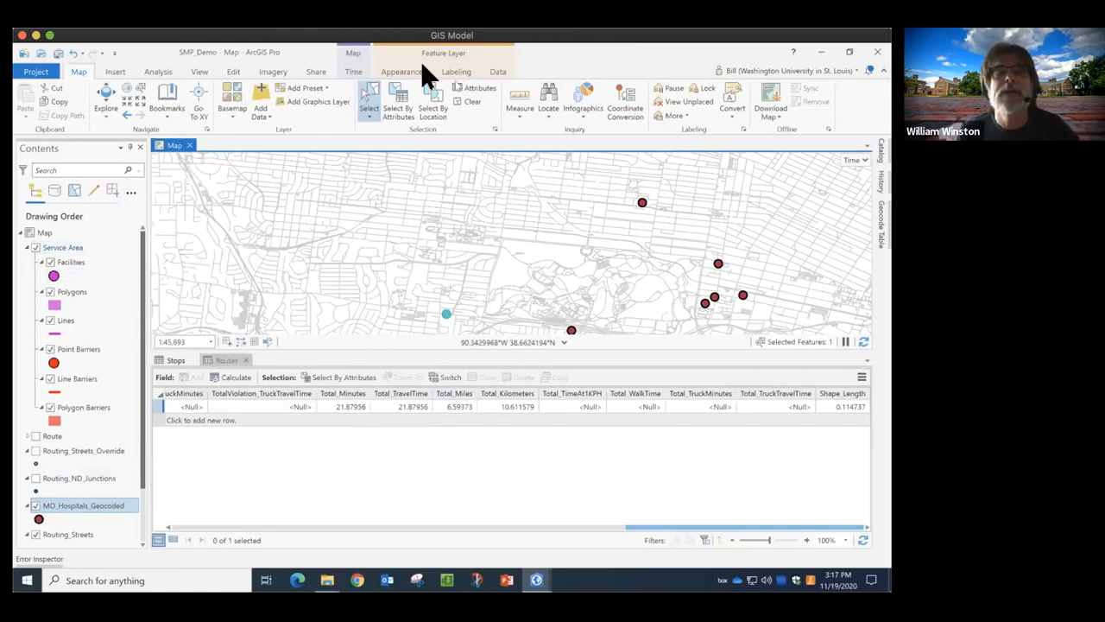
Import the selected MO_Hospitals_Geocoded point as a Service Area facility with Add Locations, and hide the hospitals layer.
click(159, 73)
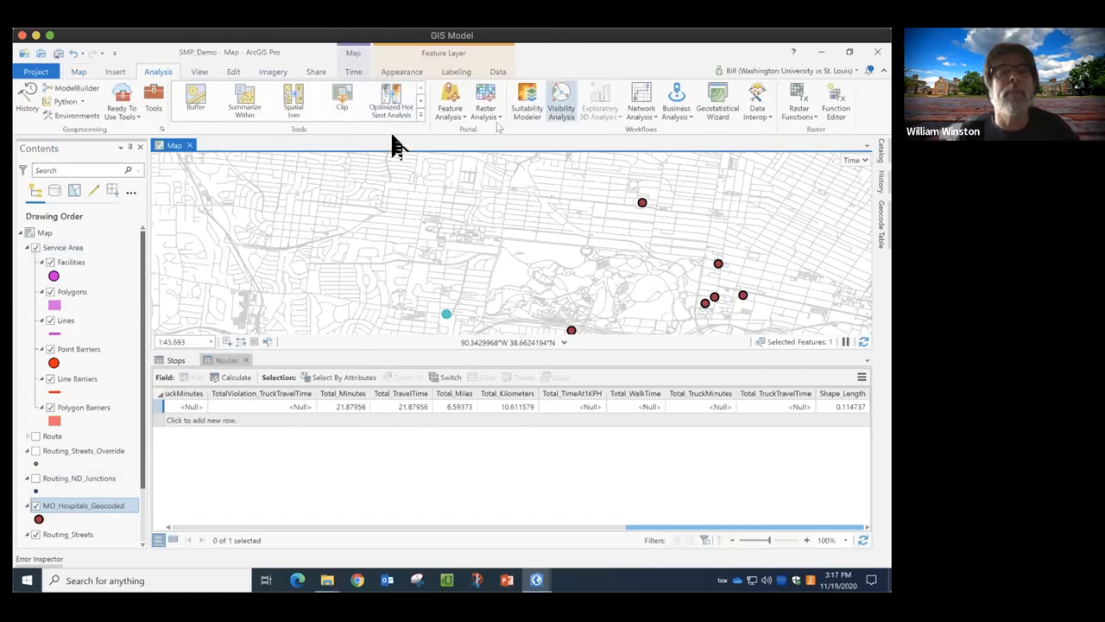
click(50, 248)
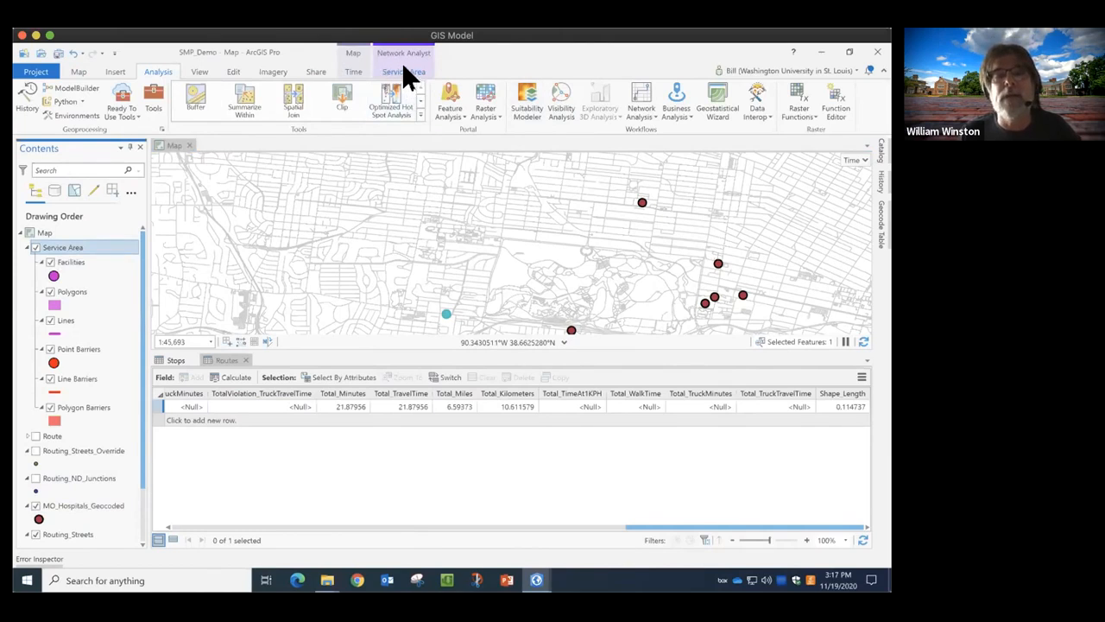
click(403, 68)
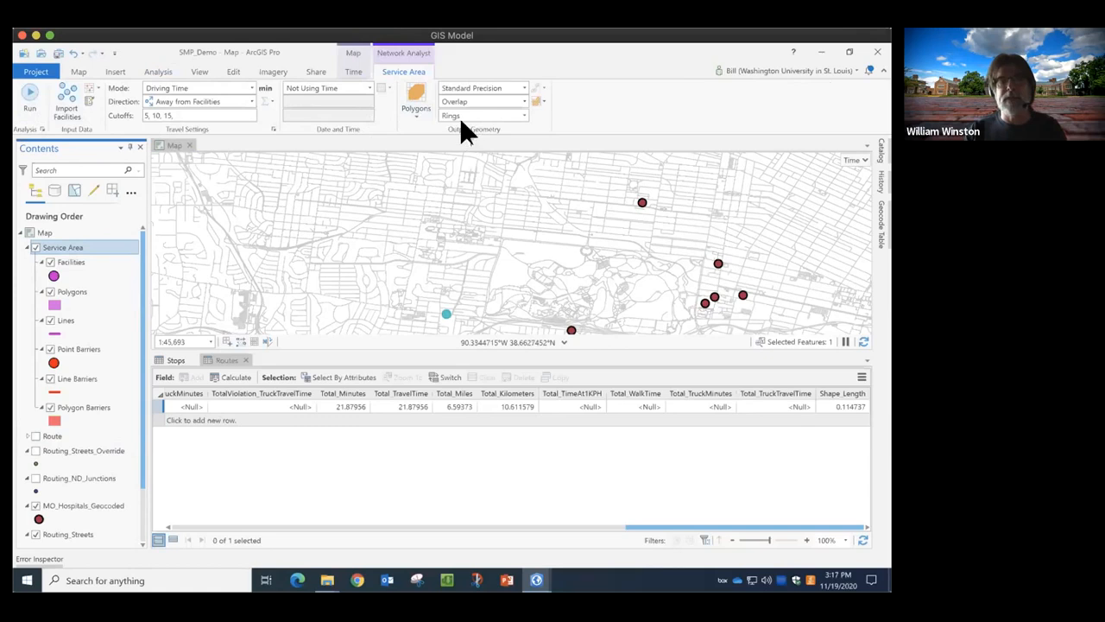
click(67, 102)
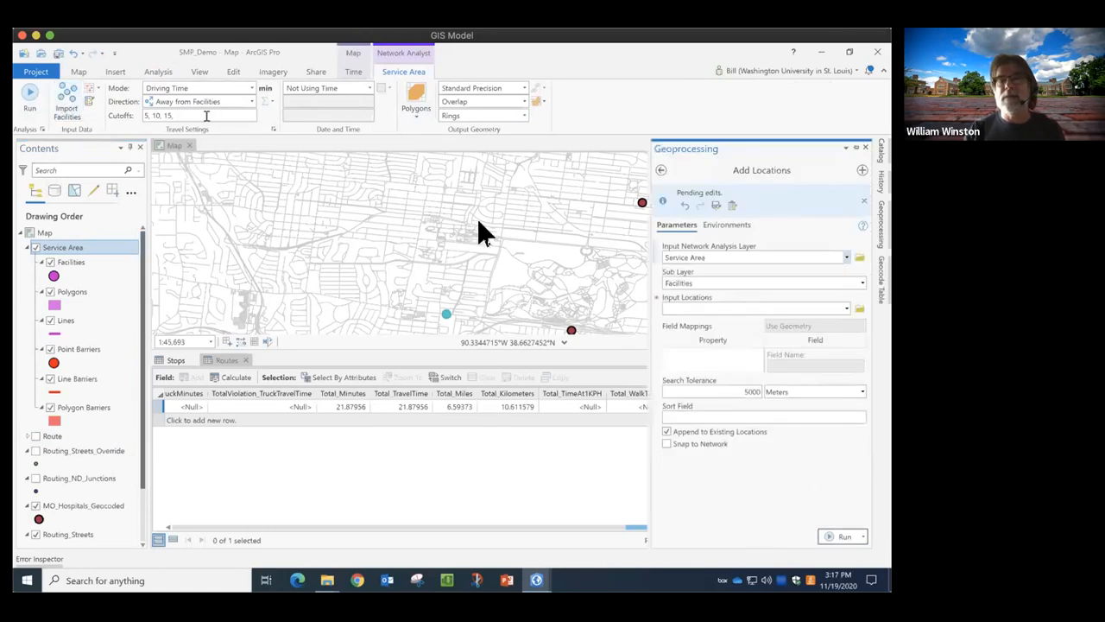
click(845, 308)
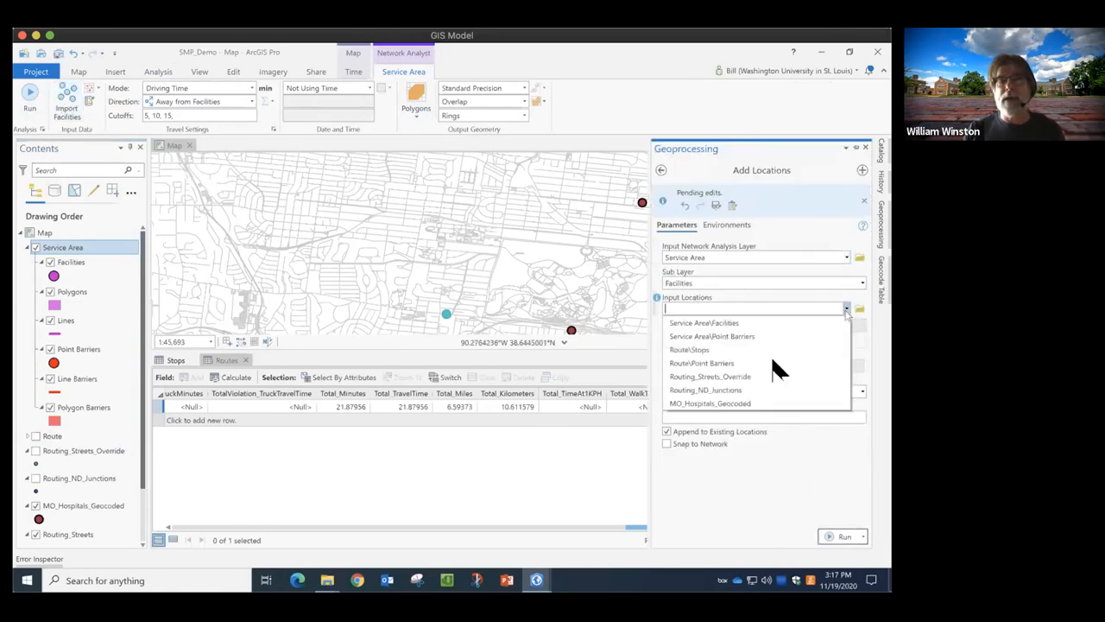
click(731, 402)
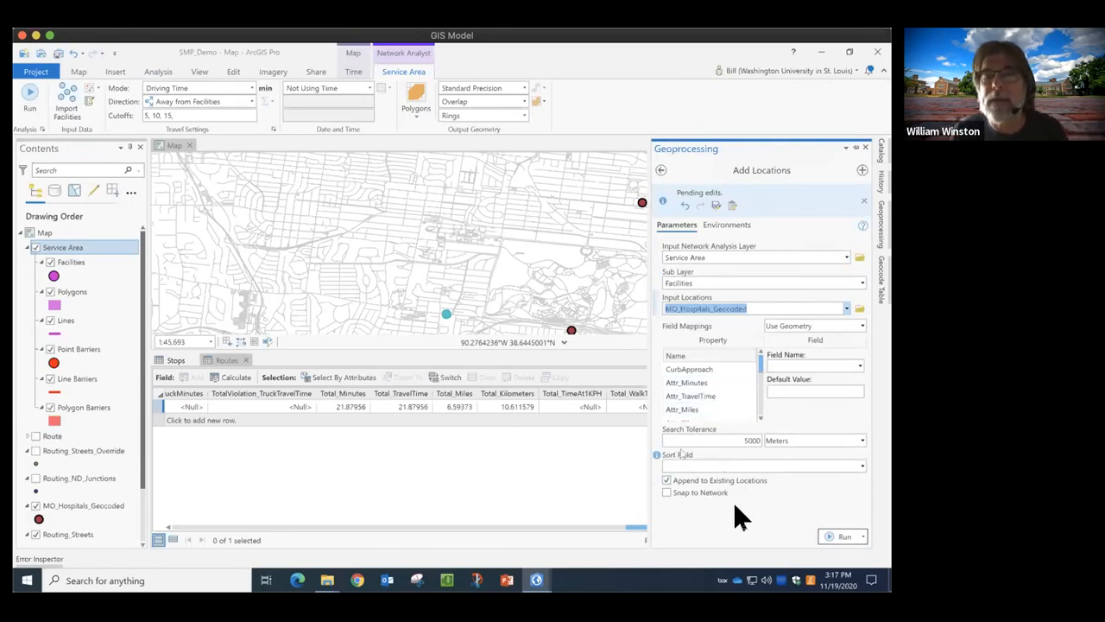
click(840, 538)
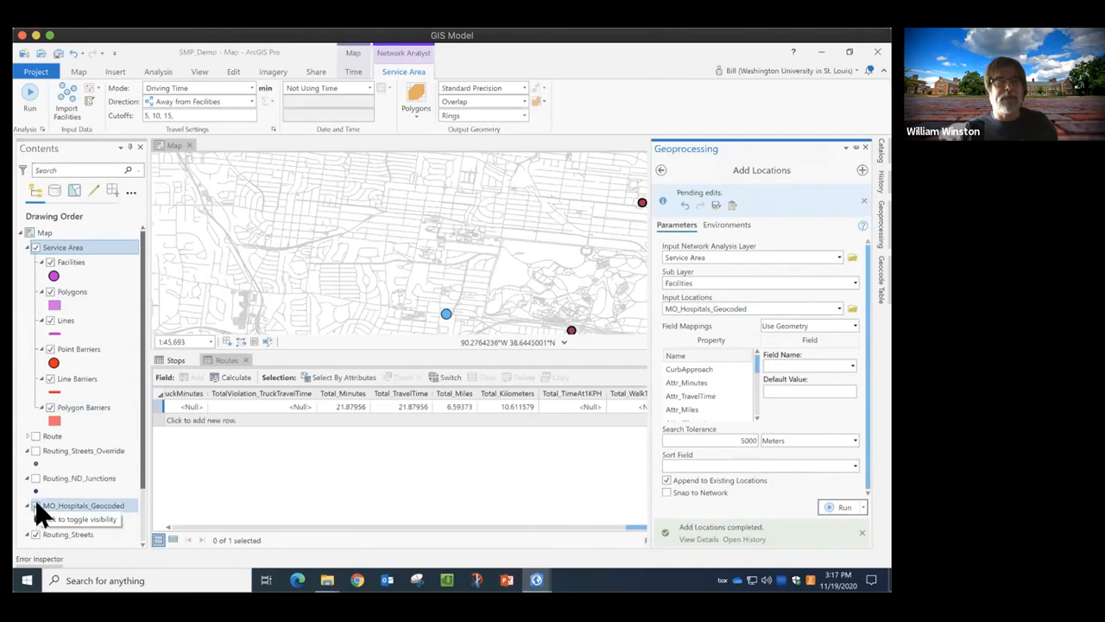
click(36, 507)
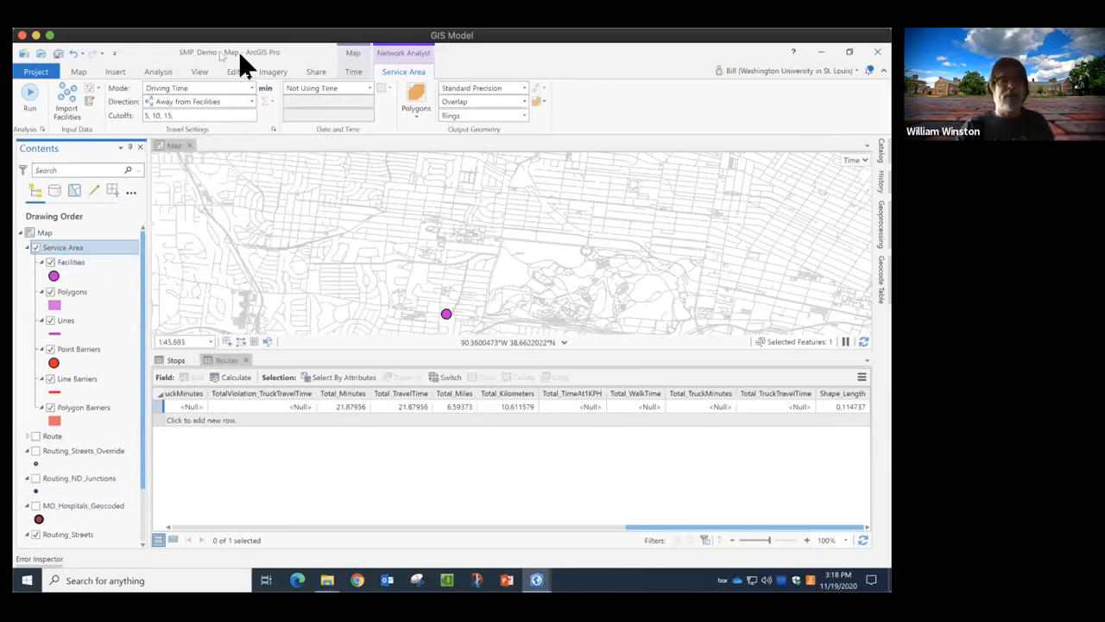
Set the Service Area travel mode to Walking Distance with cutoffs of 1, 5 and 10 km.
click(249, 87)
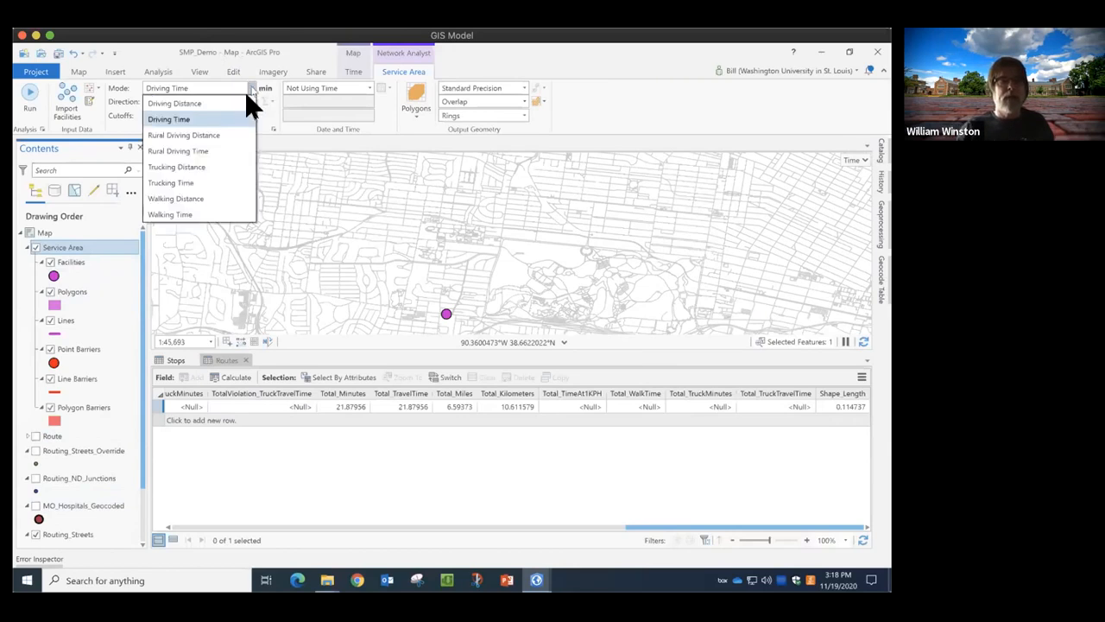
click(204, 198)
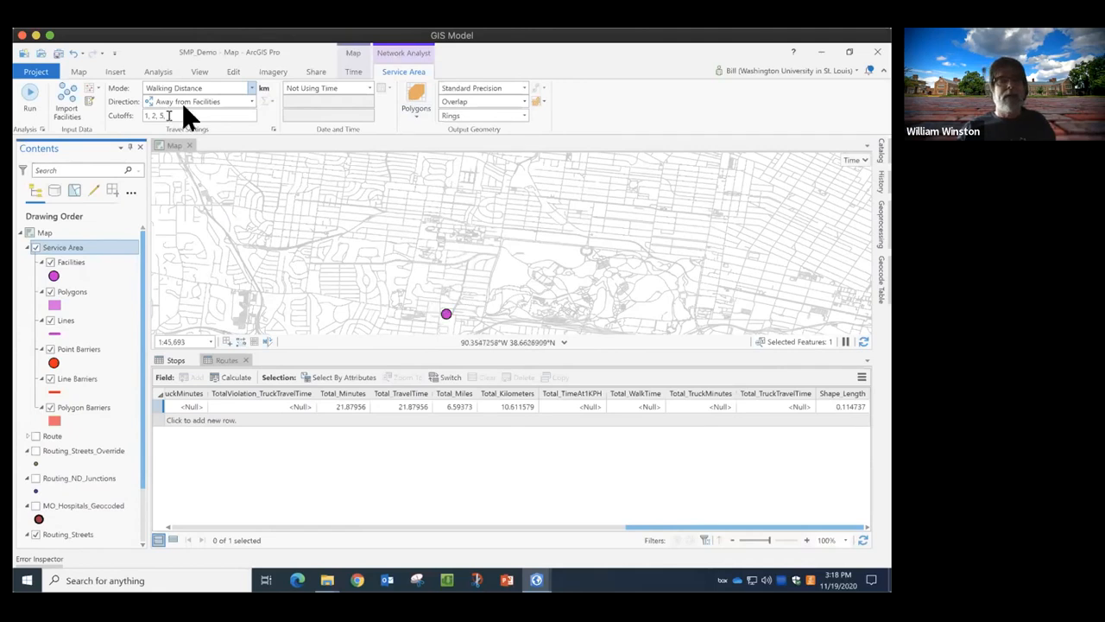
text(, 5,)
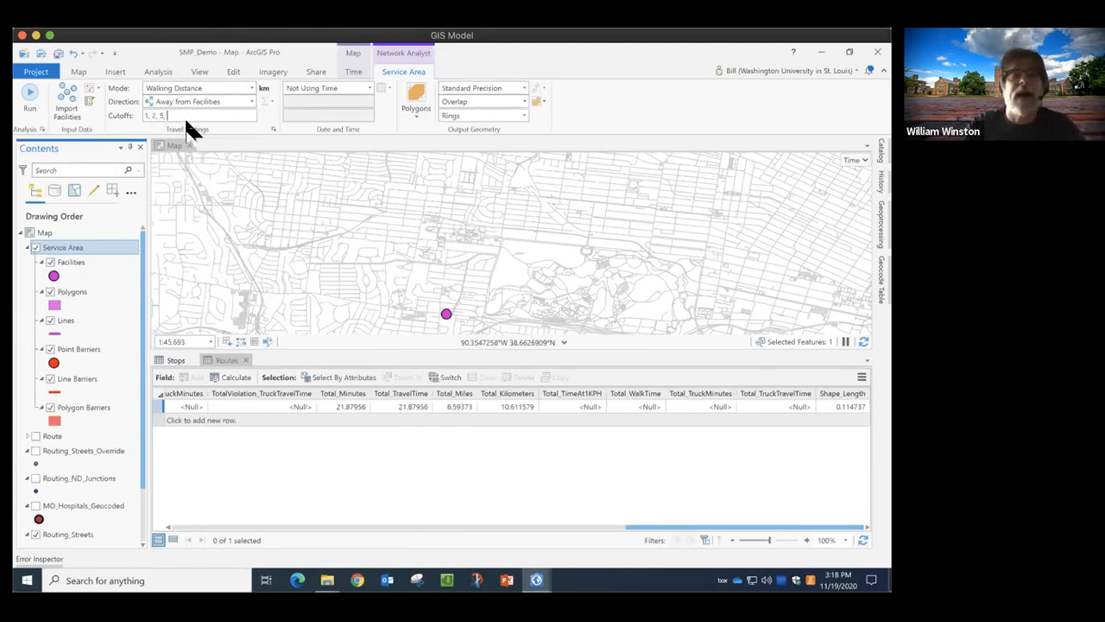
key(BackSpace)
key(BackSpace)
key(BackSpace)
key(BackSpace)
key(BackSpace)
text(5, 1)
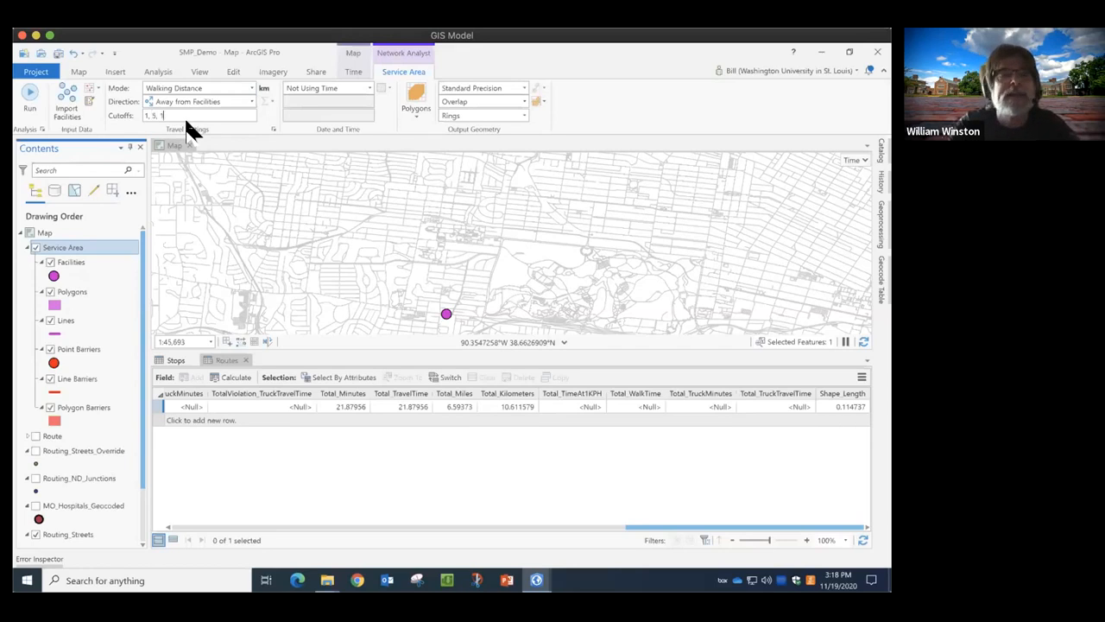
text(0)
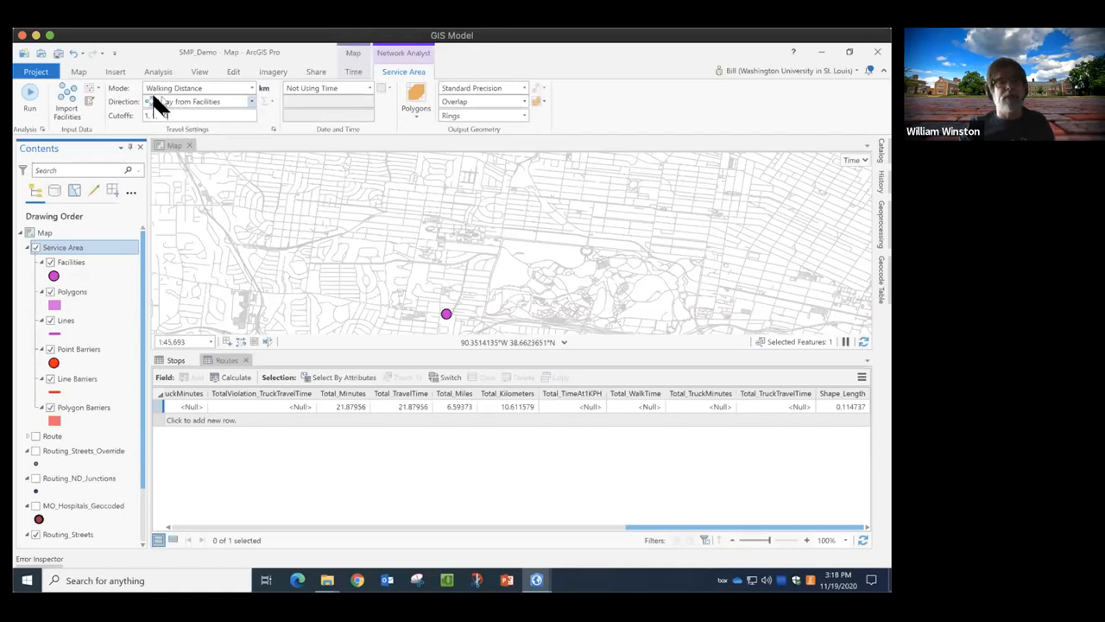
Keep the travel direction as Away from Facilities and set the output geometry to Polygons and Lines.
click(250, 99)
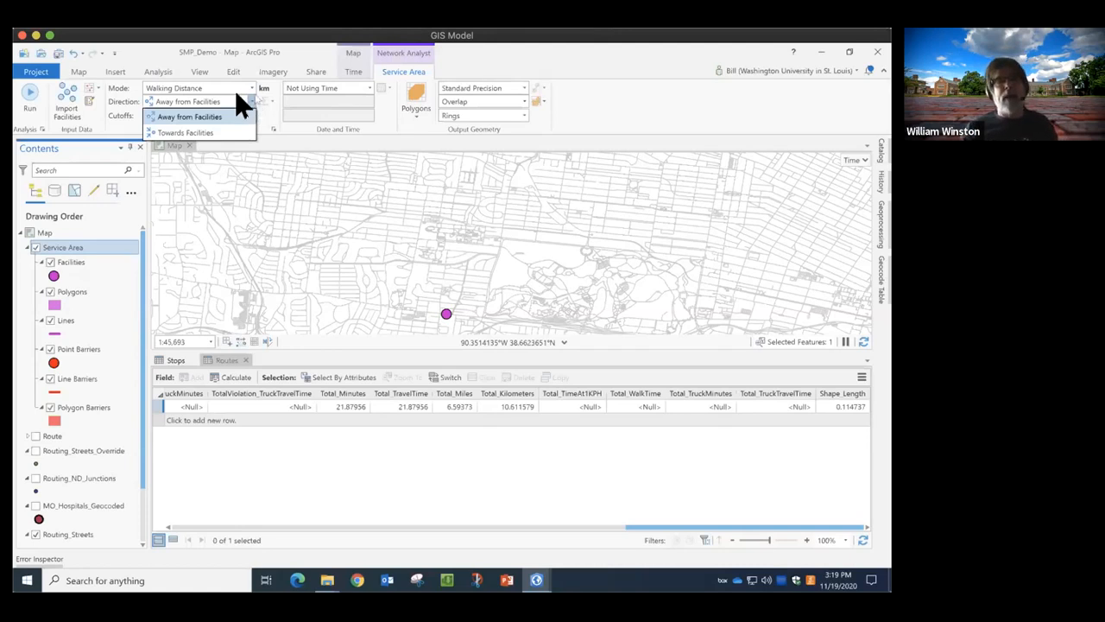
click(249, 97)
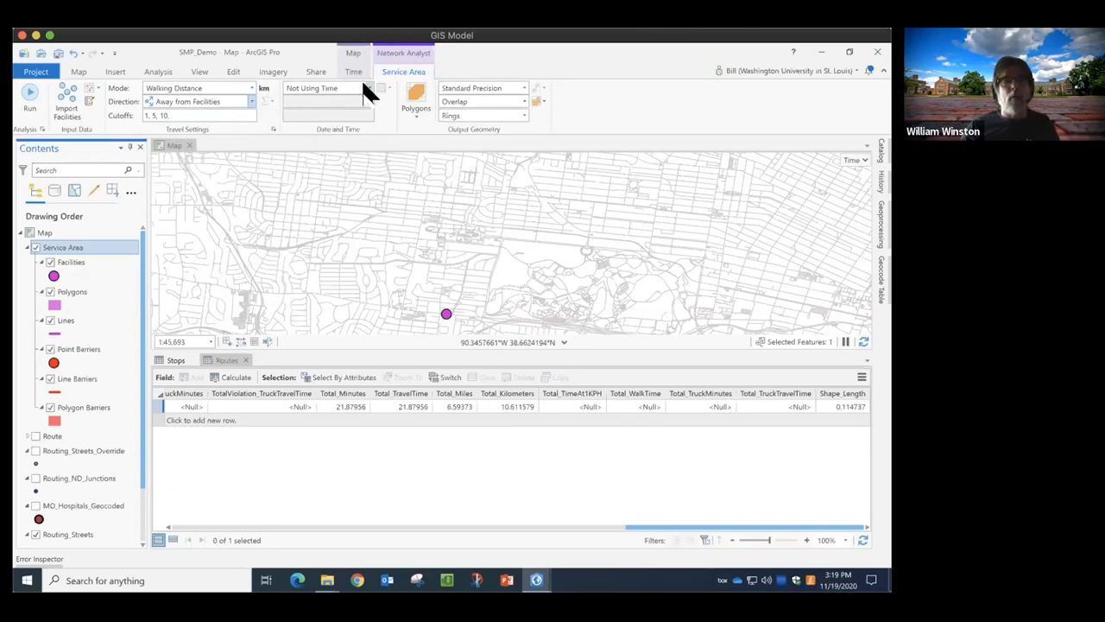
click(416, 112)
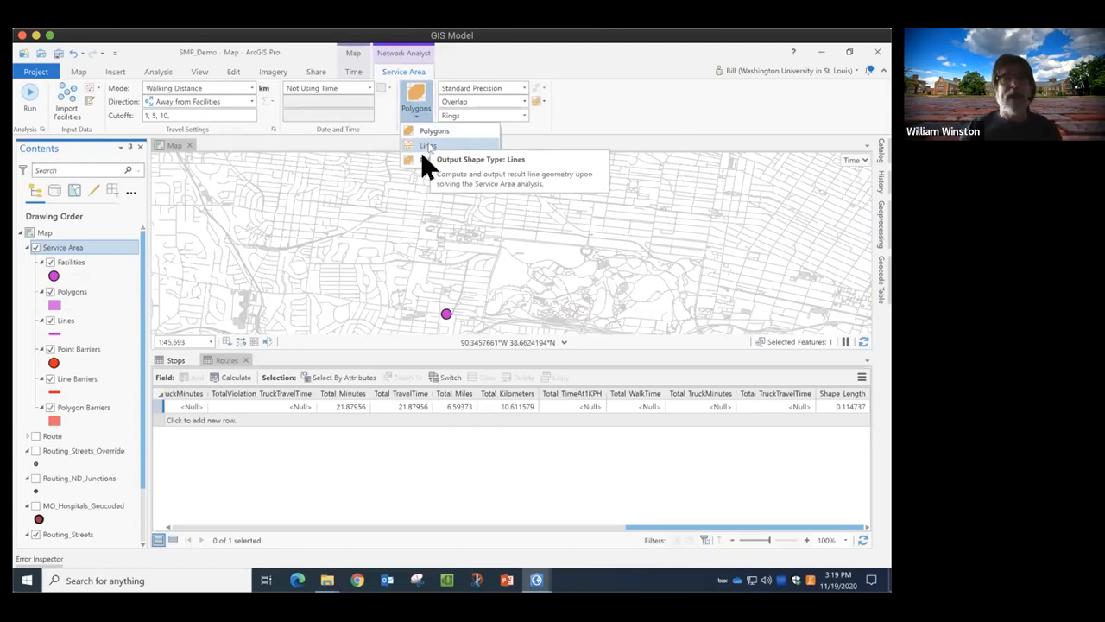
click(430, 160)
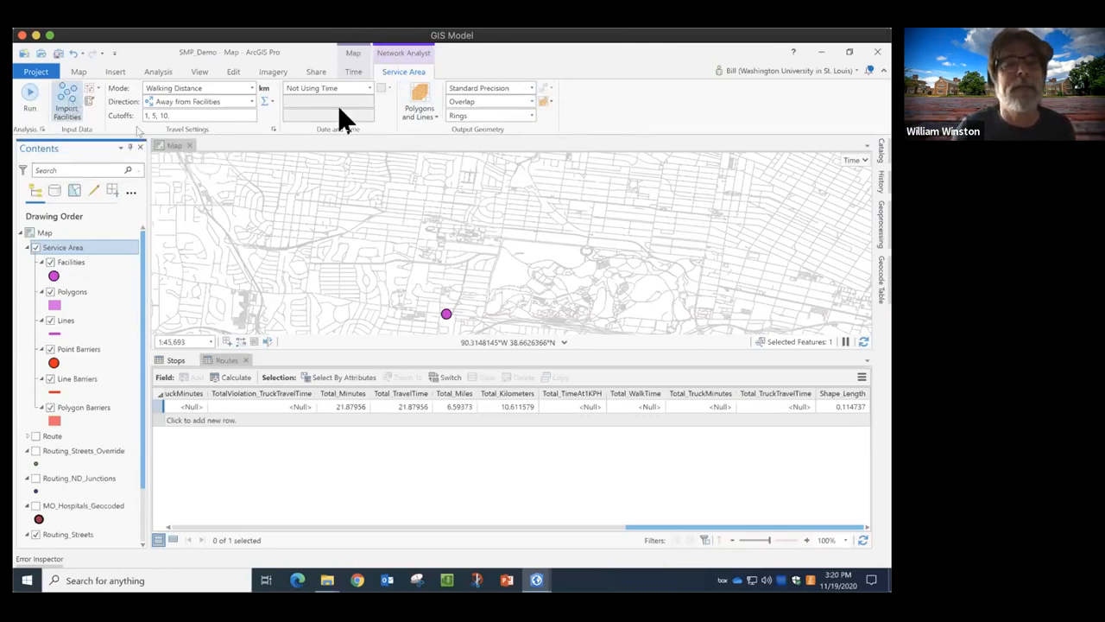
Solve the Service Area and check the details of its Solve run in the geoprocessing history.
click(27, 85)
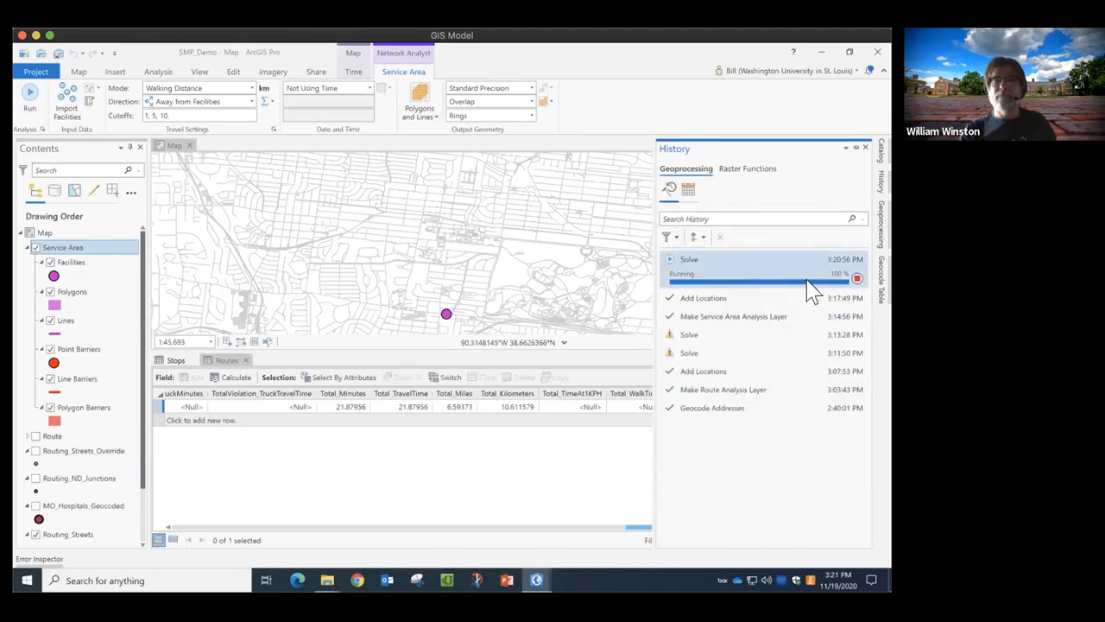
mouse_move(686, 278)
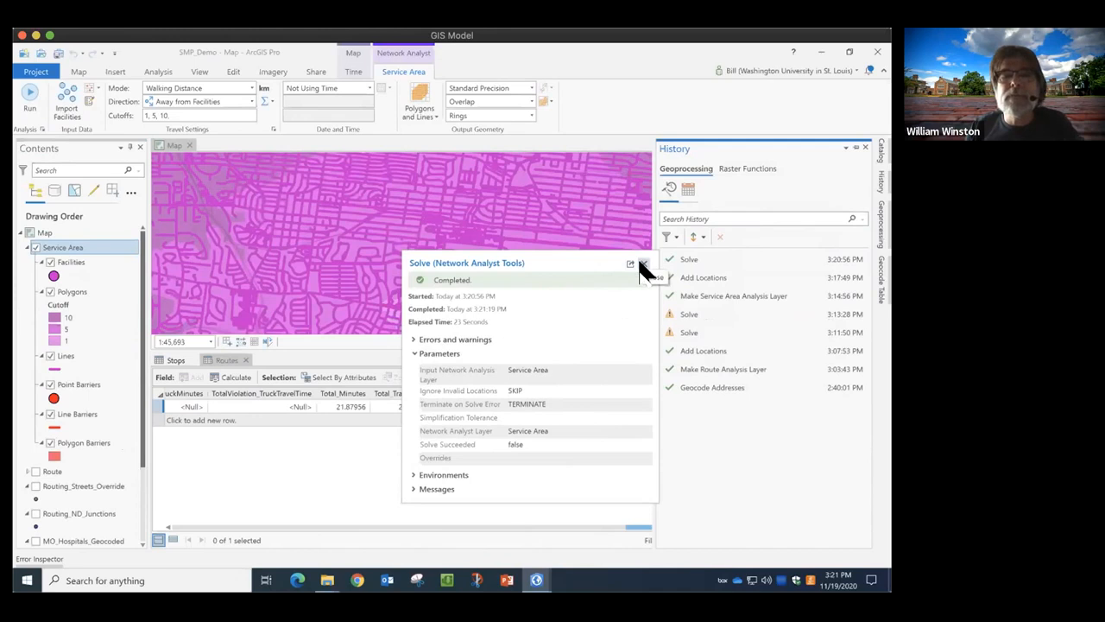
click(642, 263)
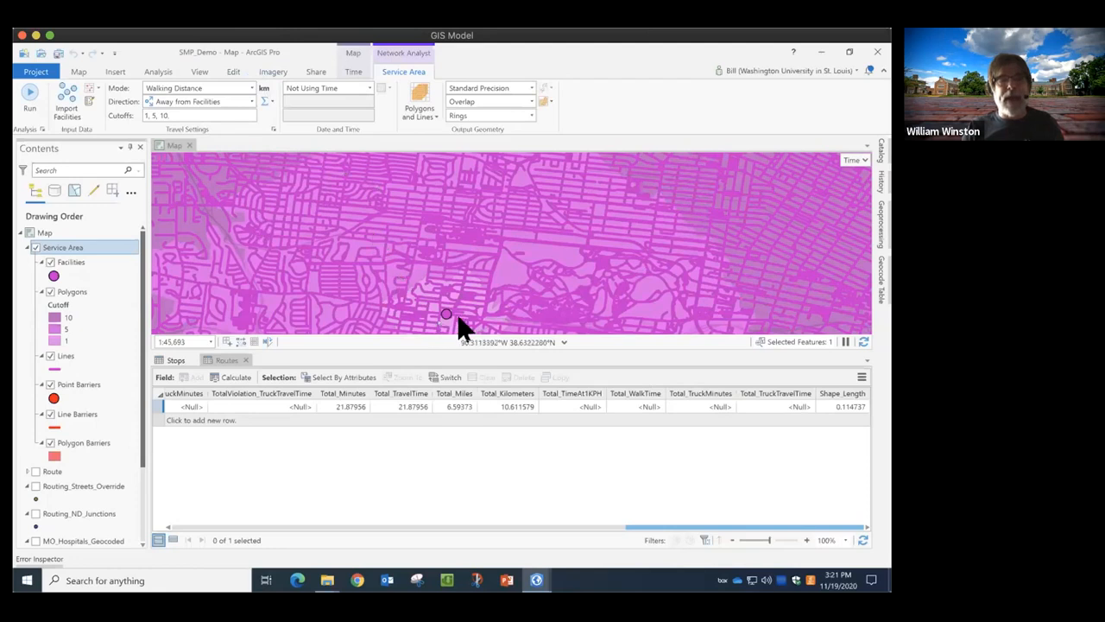
Zoom the map to the Service Area polygons and hide the Lines sublayer.
right_click(62, 289)
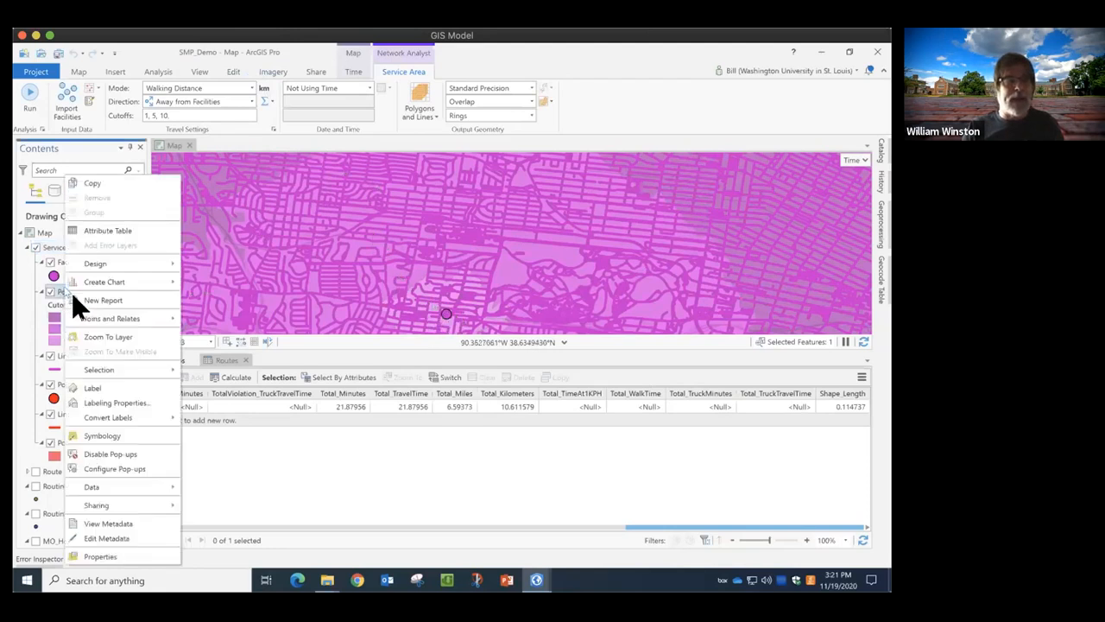
click(110, 338)
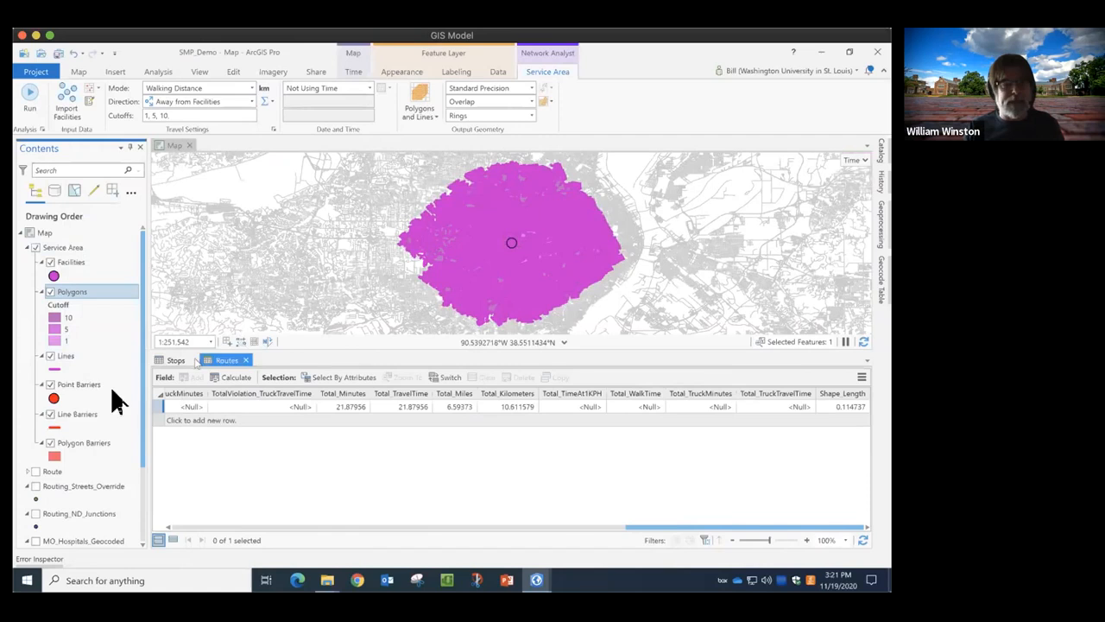
click(50, 356)
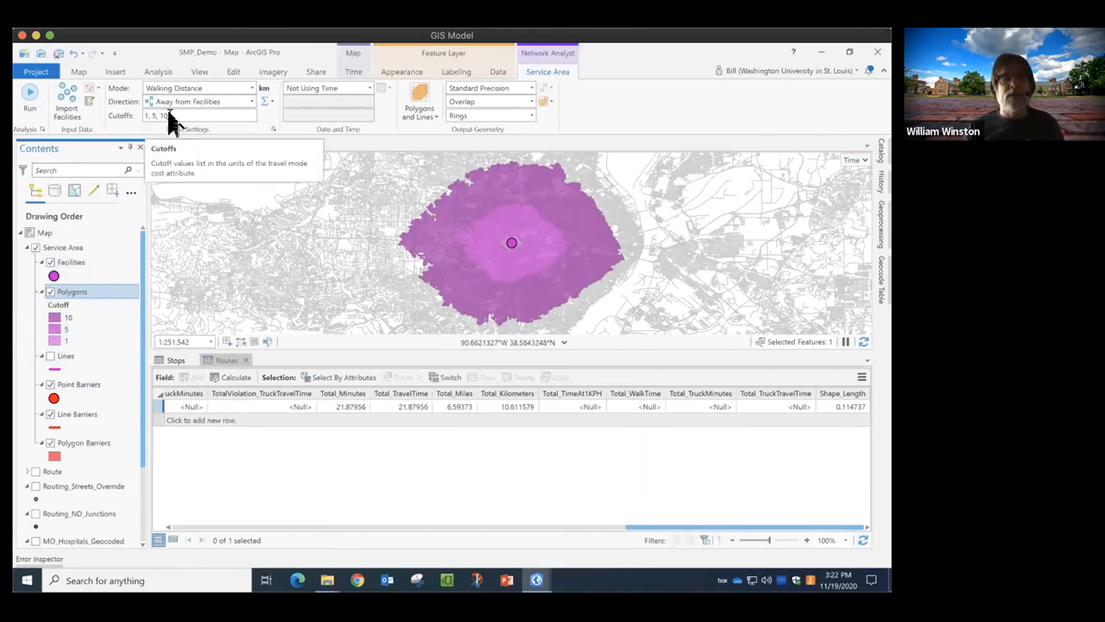
Switch the travel mode to Walking Time with cutoffs of 5, 10 and 15 minutes and solve the Service Area again.
click(247, 87)
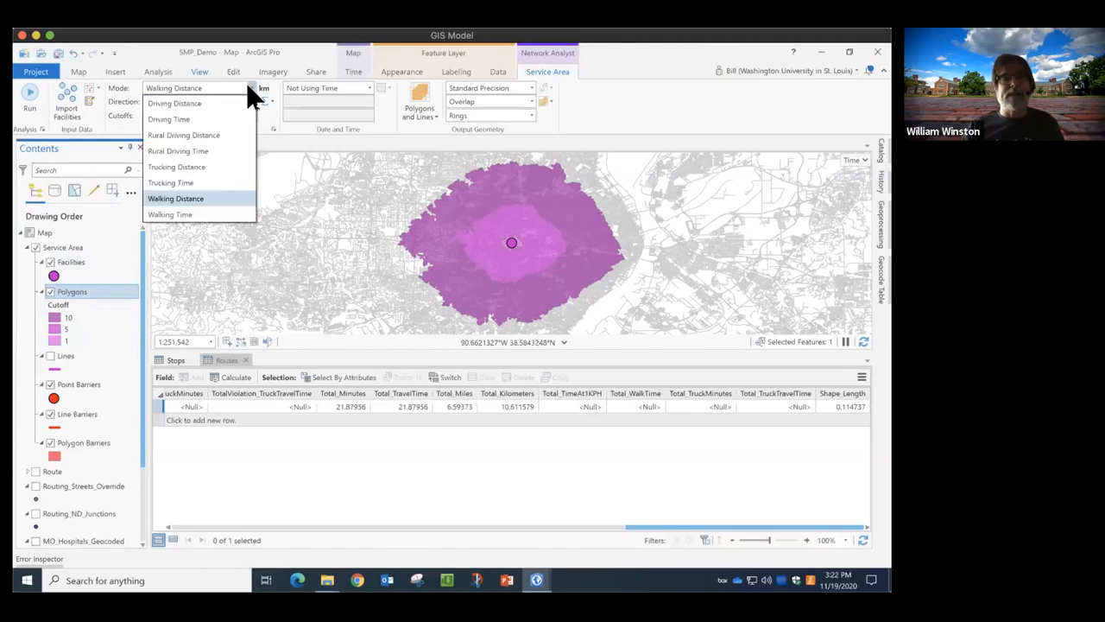
click(213, 214)
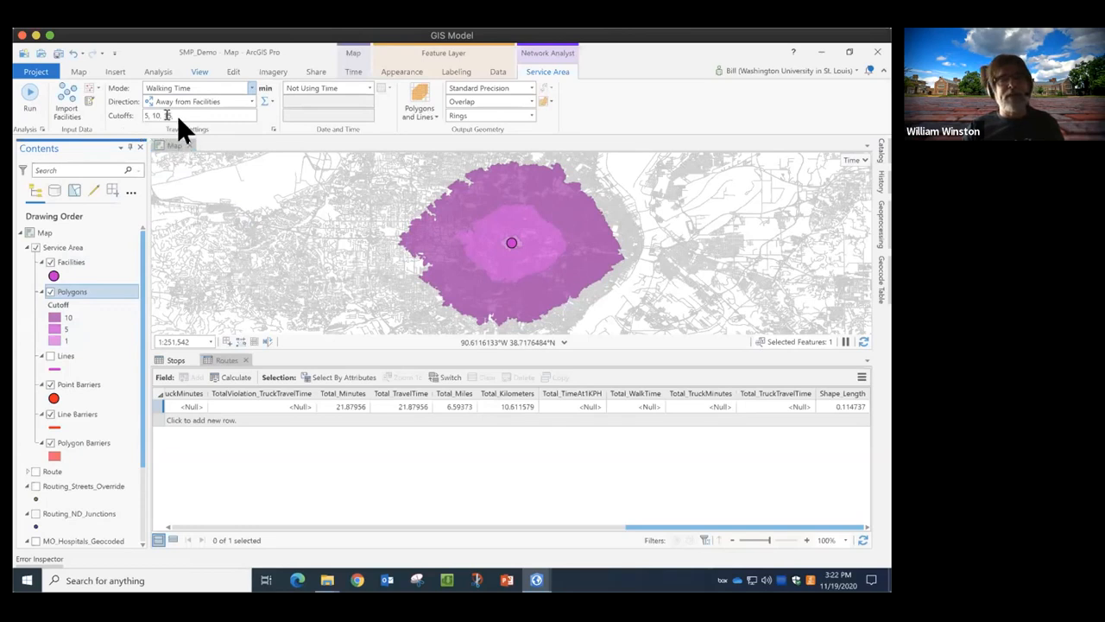
click(30, 99)
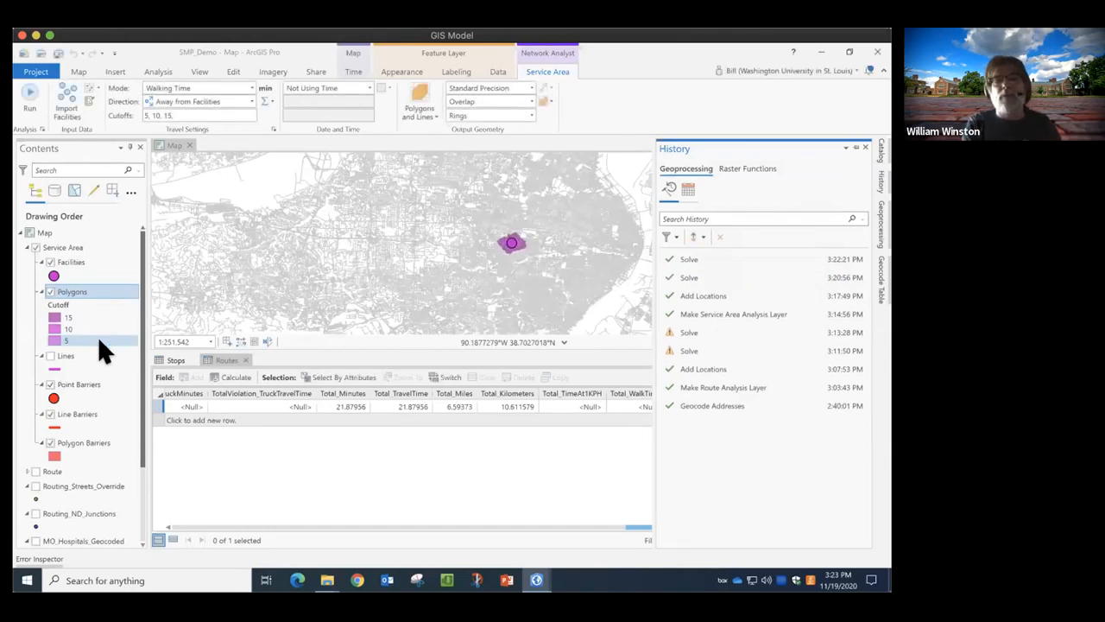
Zoom the map to the Polygons sublayer to examine the walking-time service area.
right_click(79, 290)
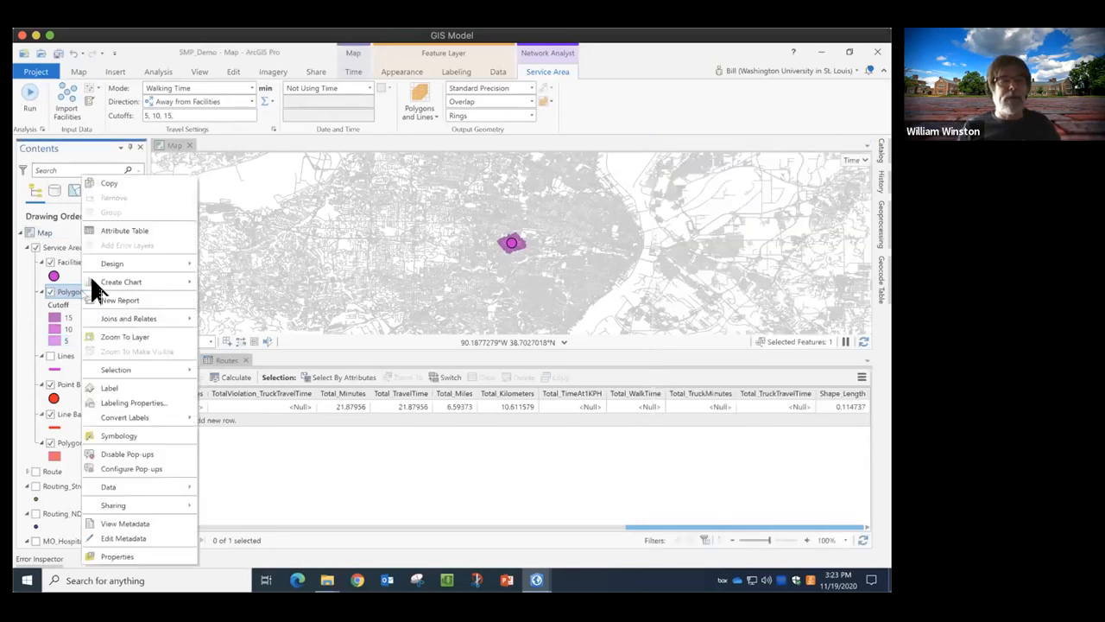
click(121, 335)
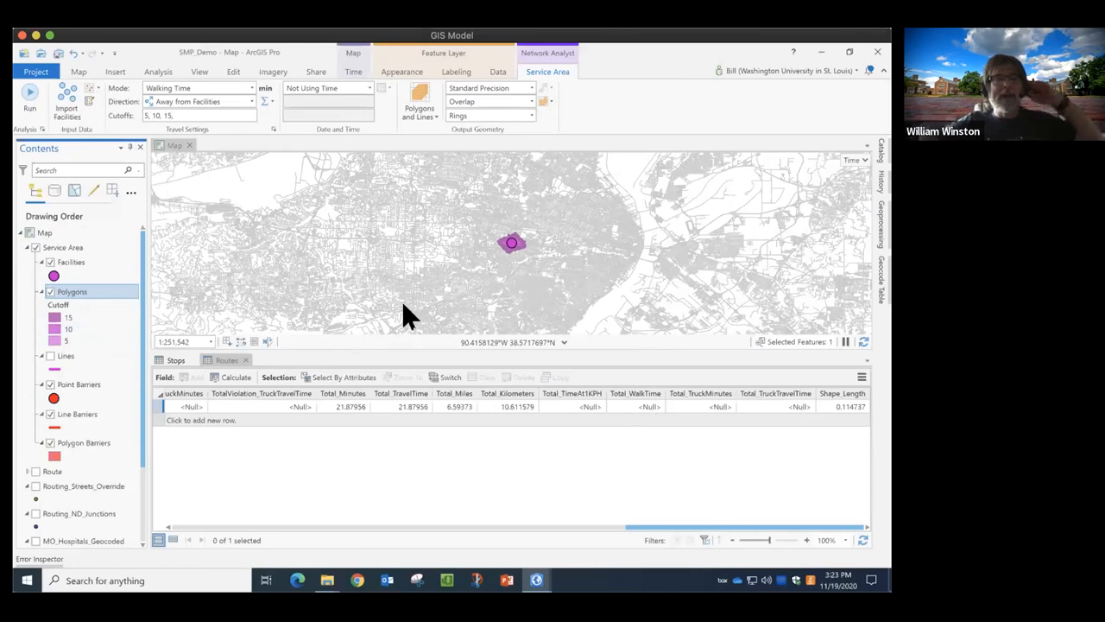
right_click(79, 301)
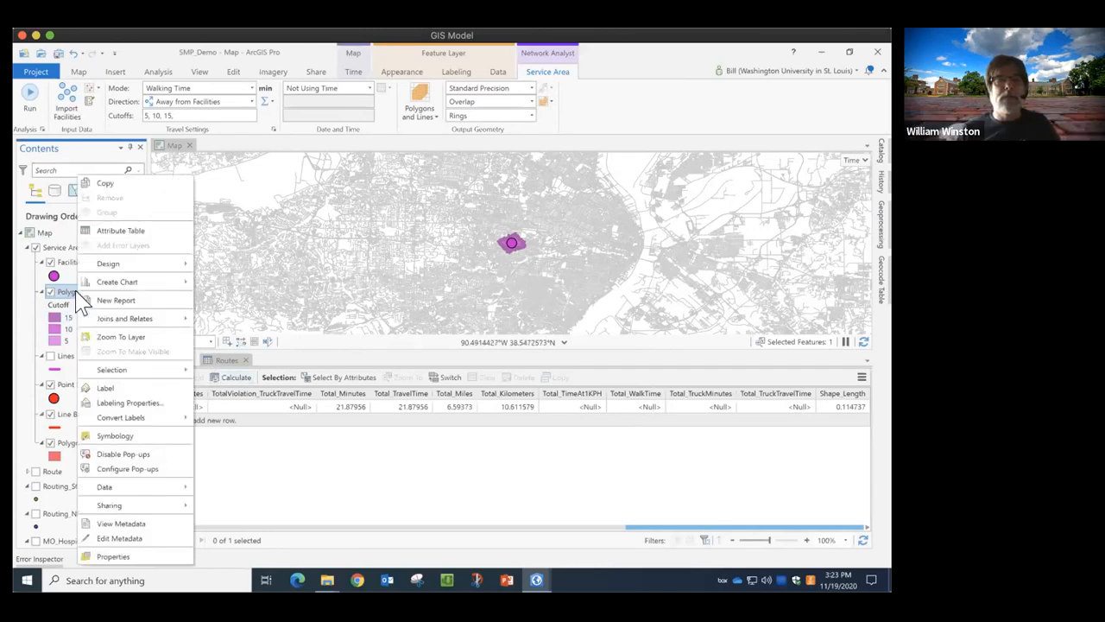
click(112, 337)
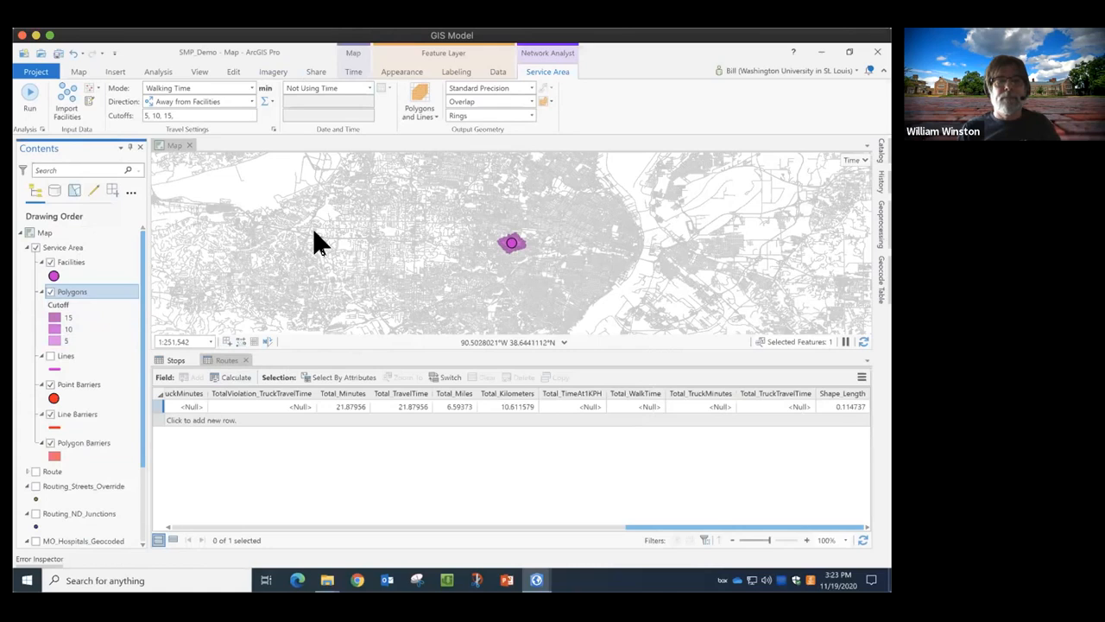
right_click(71, 298)
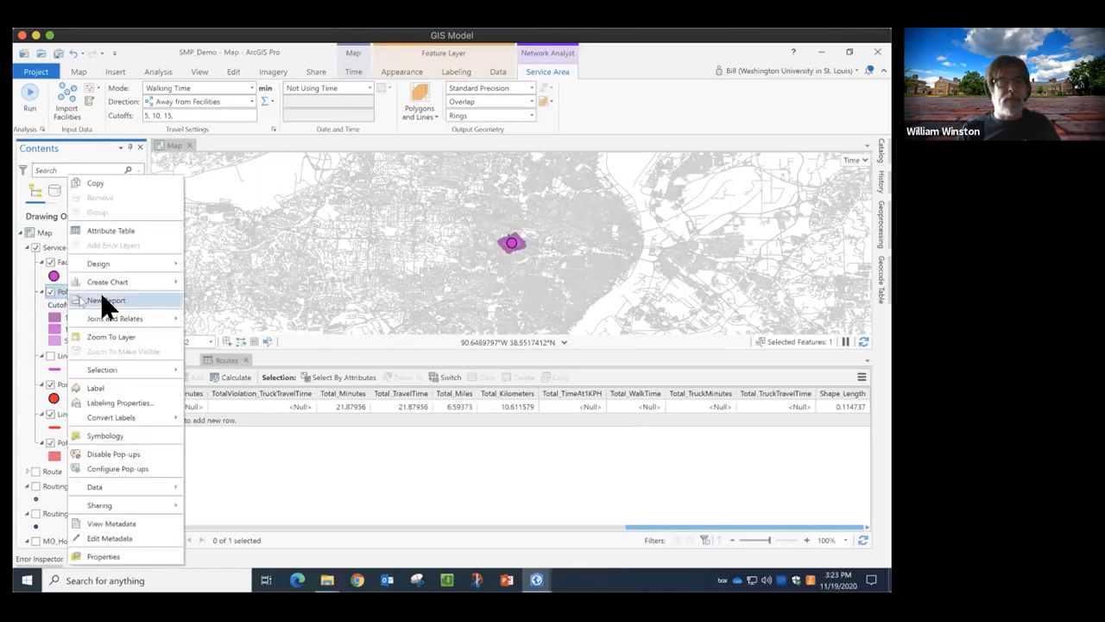
click(110, 336)
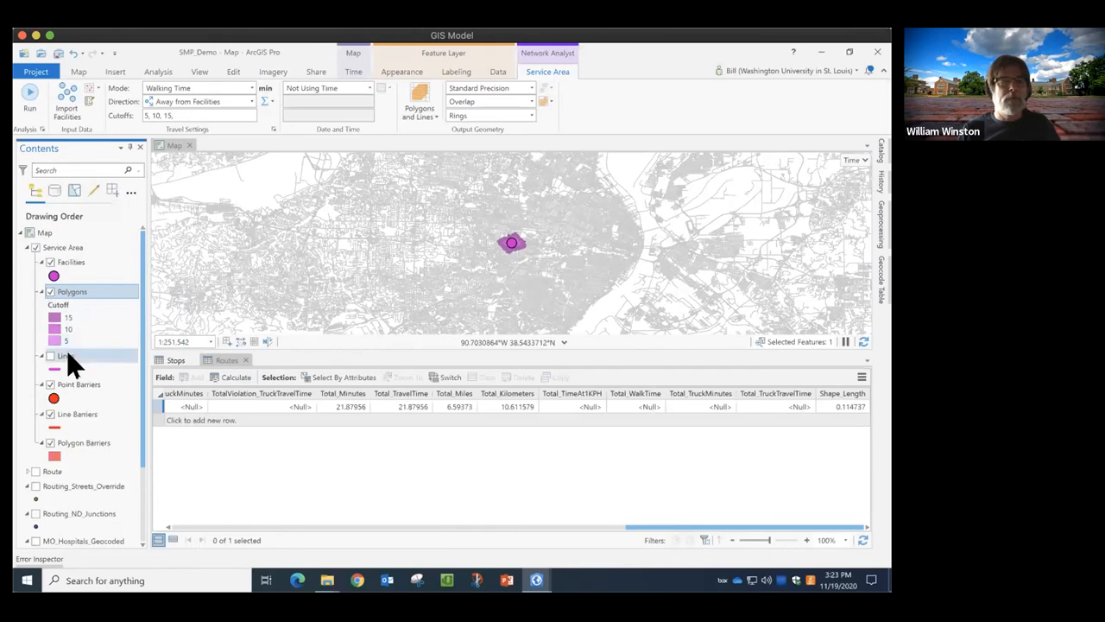
Try to zoom in closer on the service area using the Facilities sublayer's extent and the map around the hospital.
click(73, 262)
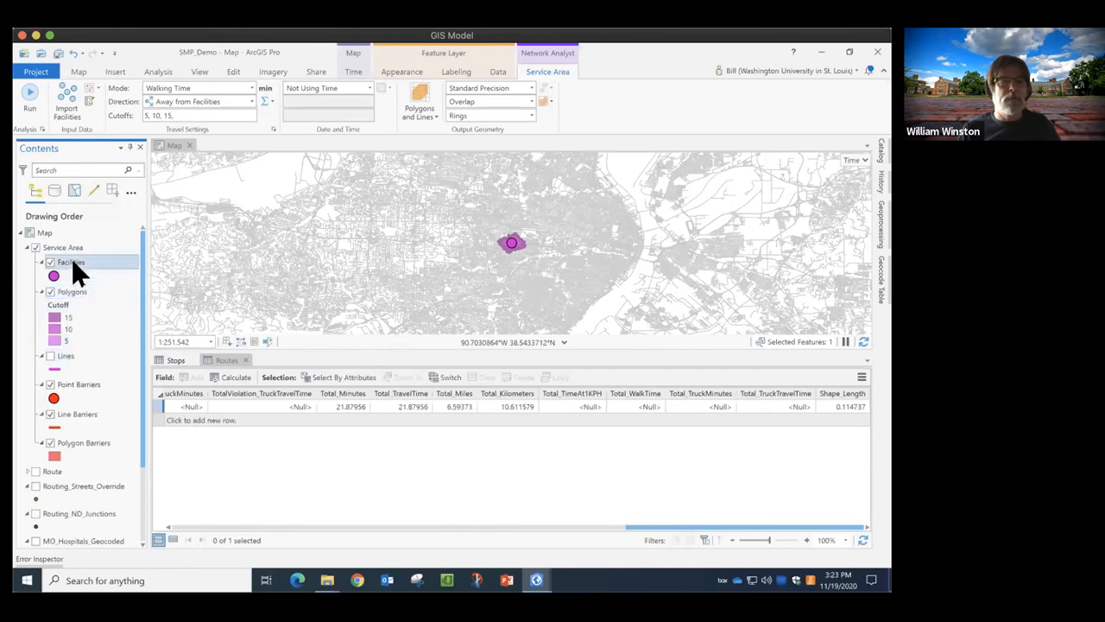
right_click(77, 267)
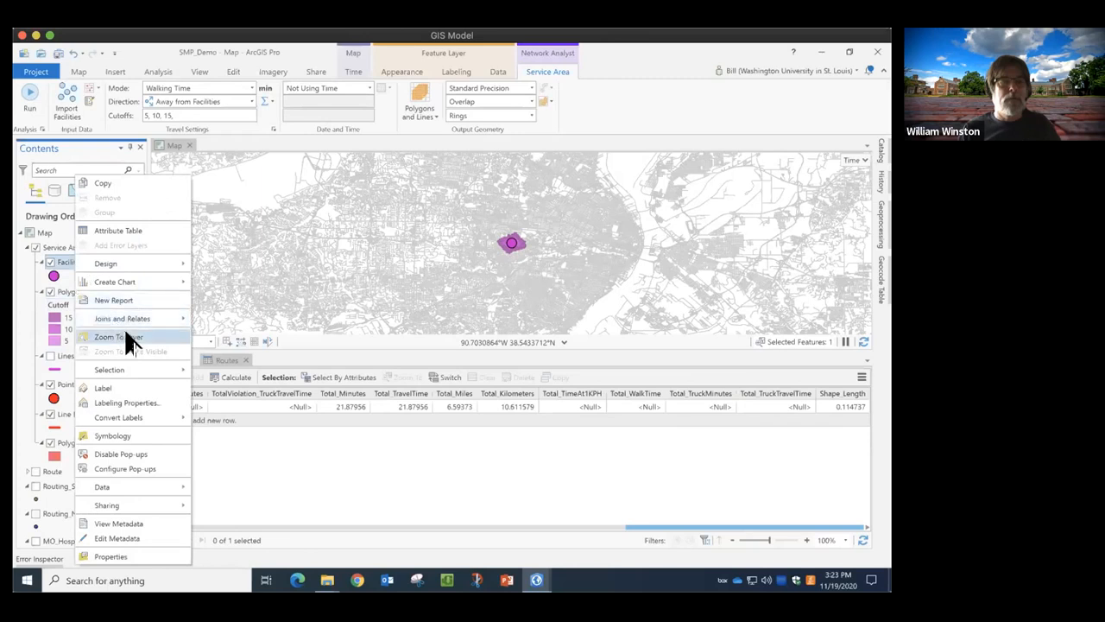
click(125, 335)
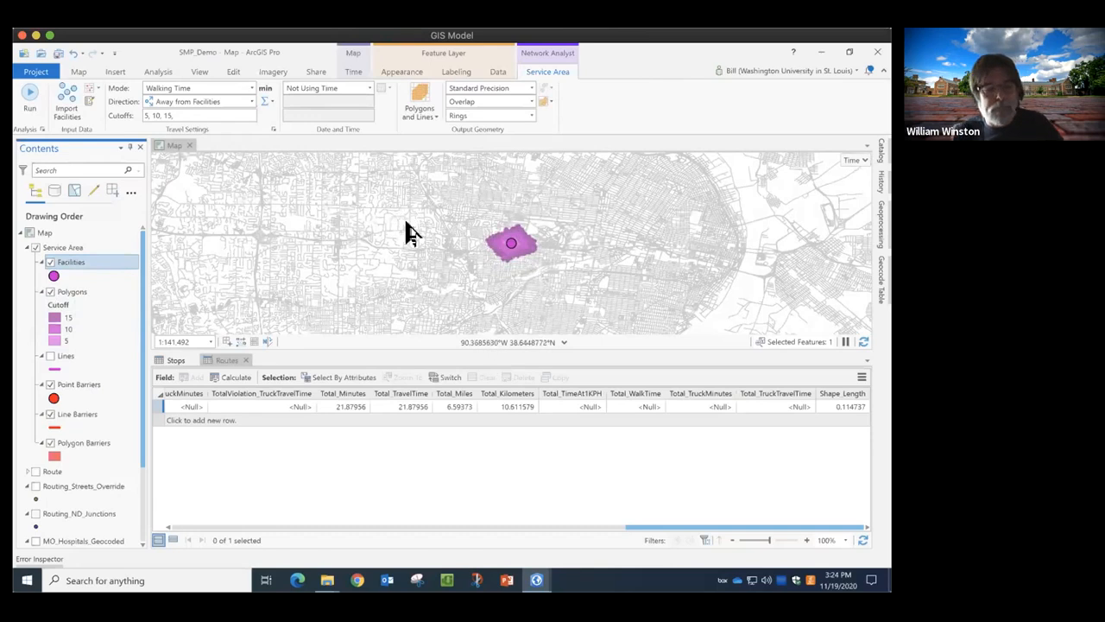
click(533, 272)
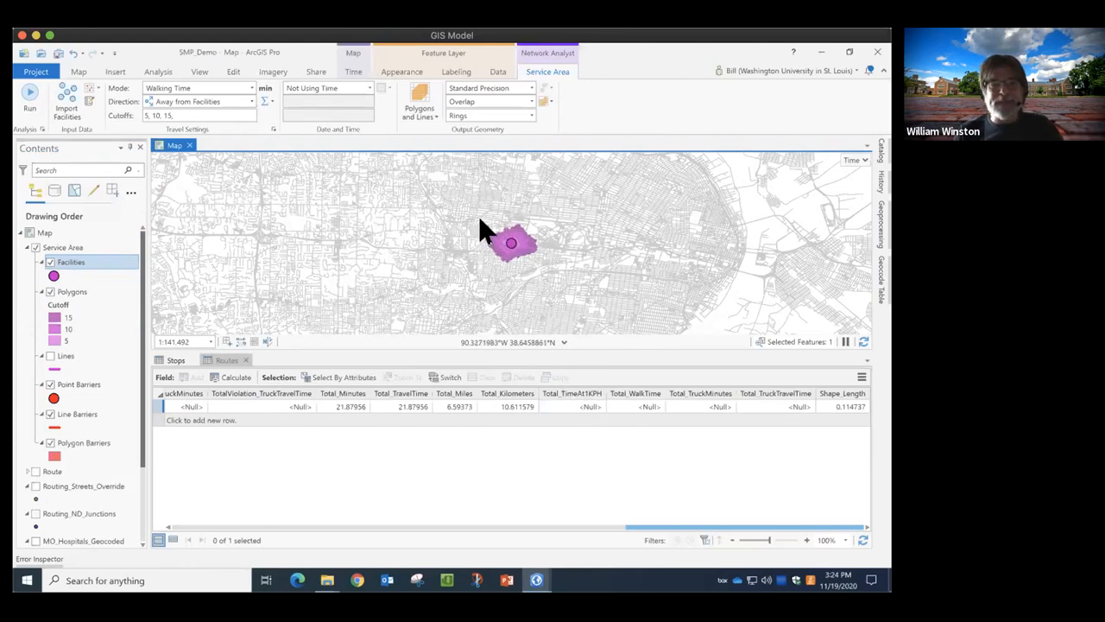
click(556, 292)
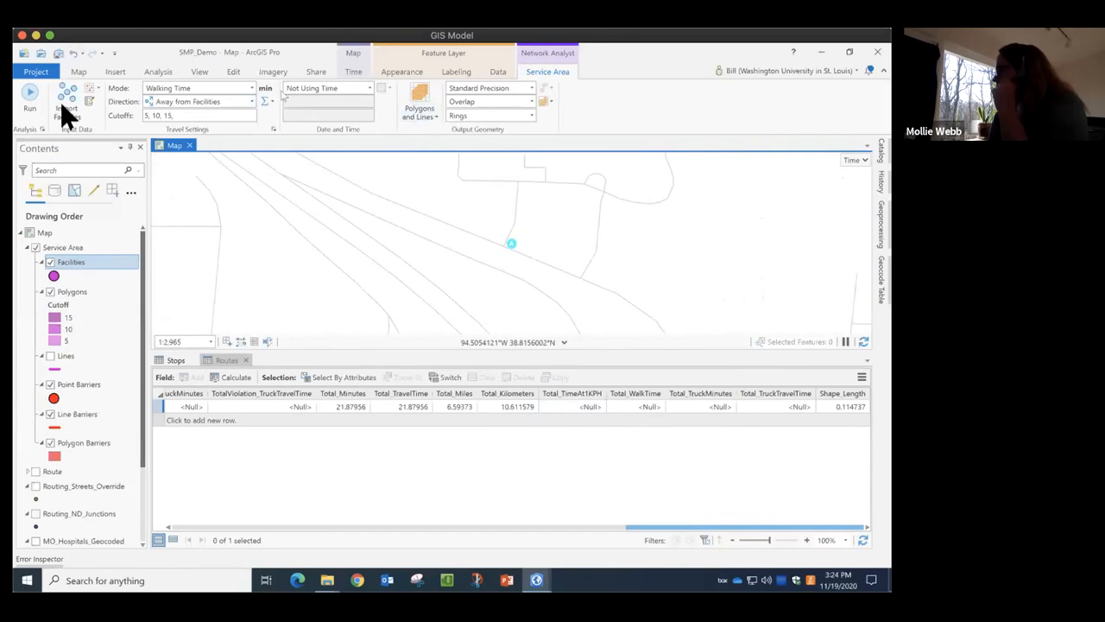
Zoom in closely on the walking-time service area with the Explore tool and show its Lines sublayer instead of the Polygons.
click(78, 72)
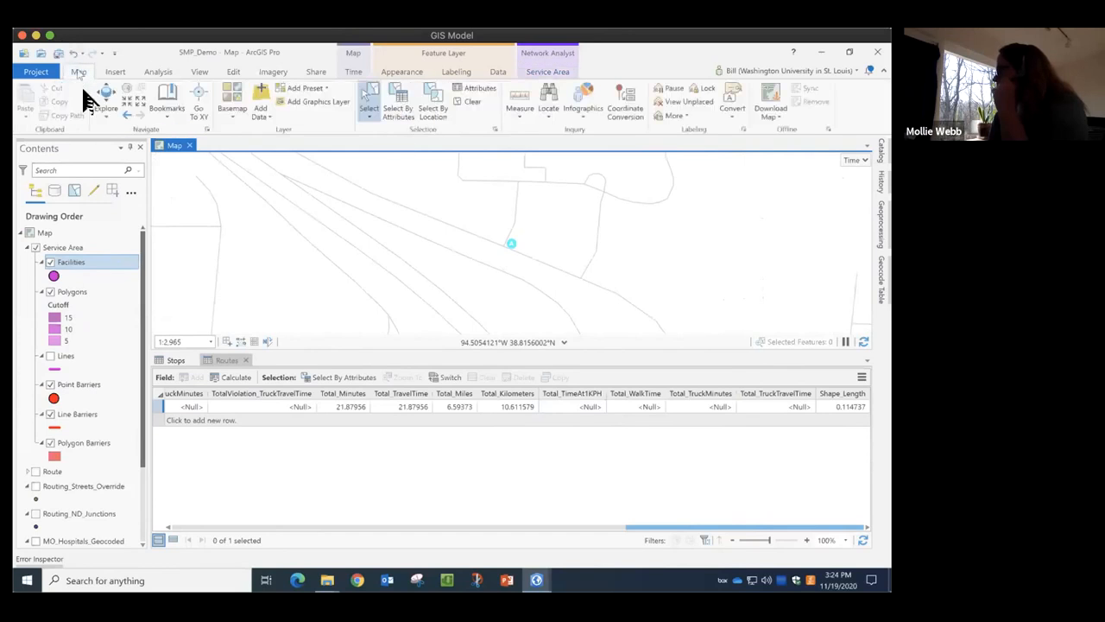
click(104, 93)
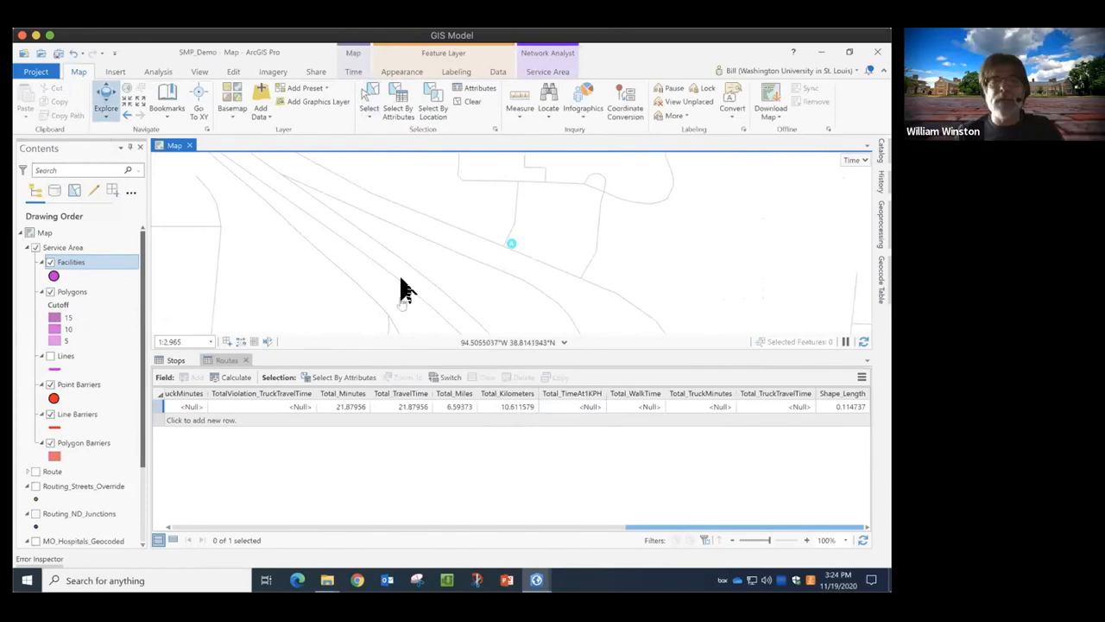
right_click(72, 291)
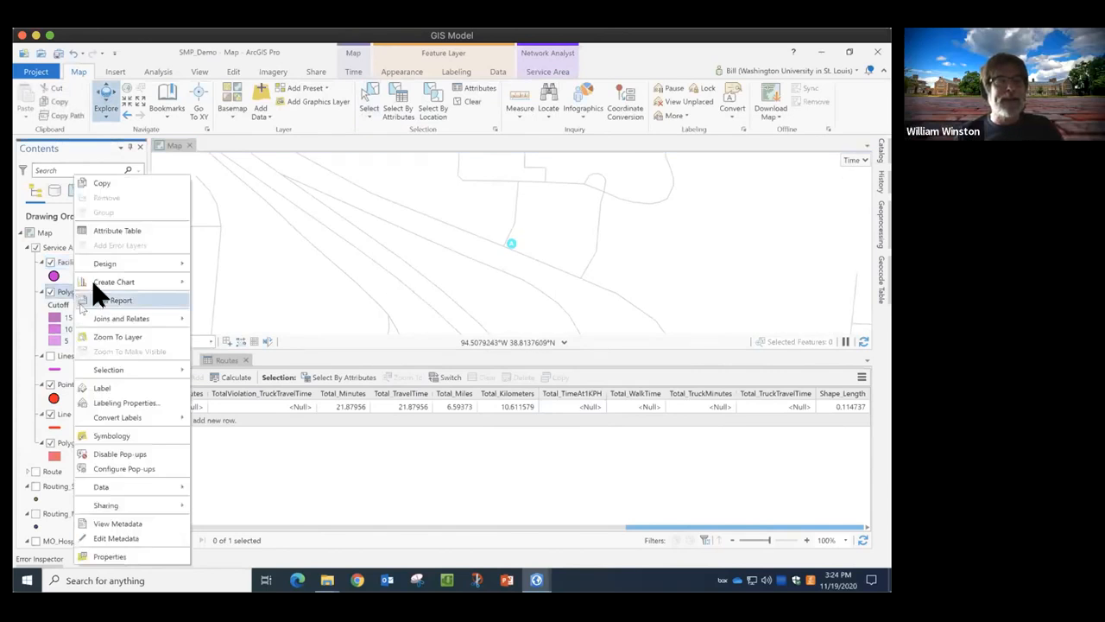
click(122, 336)
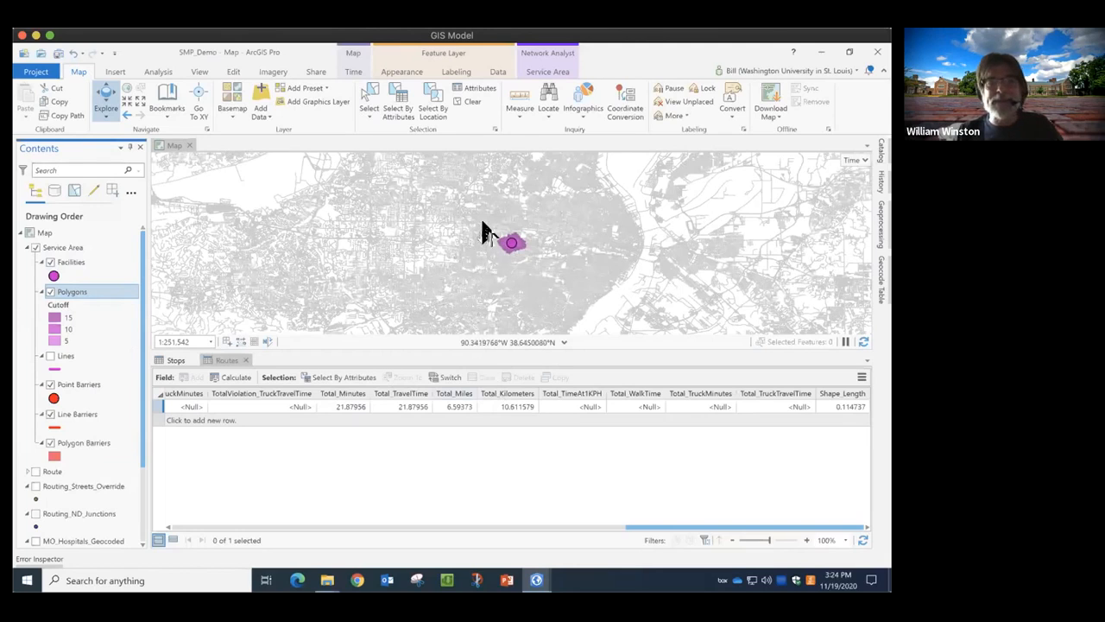
drag(486, 229, 533, 257)
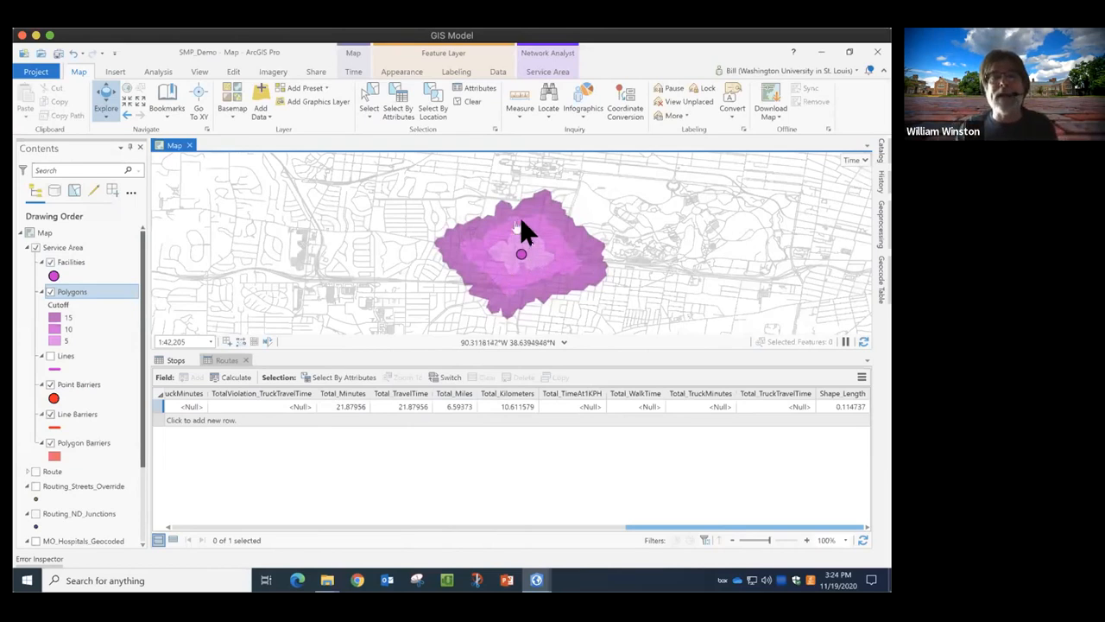
click(50, 293)
click(49, 355)
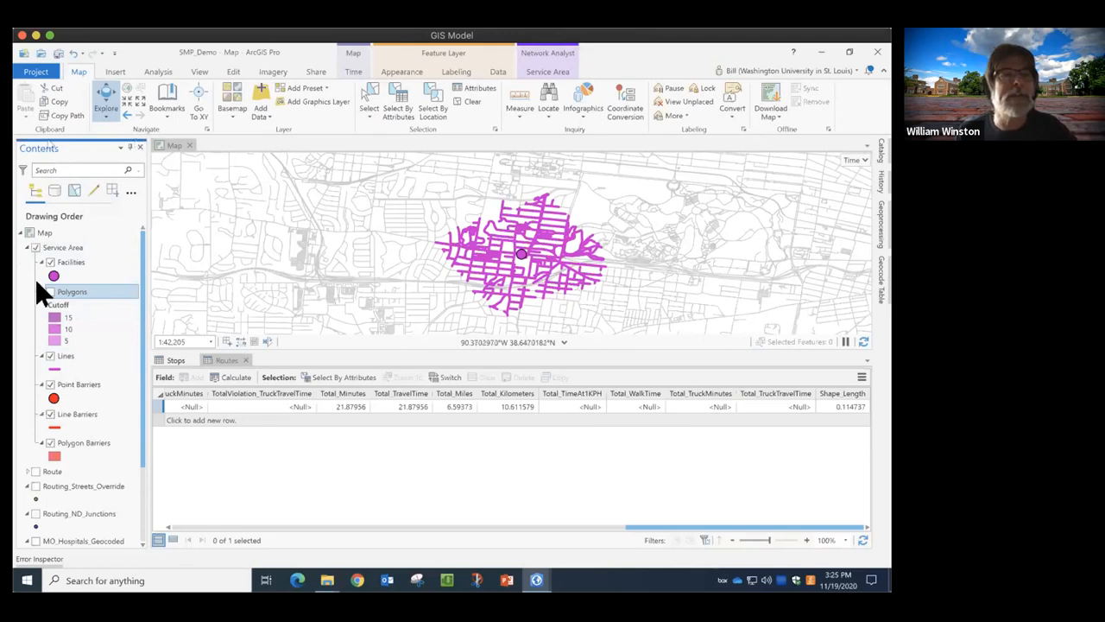
Collapse and hide the Service Area layer and create a Closest Facility network analysis layer from the Routing_ND source.
click(27, 247)
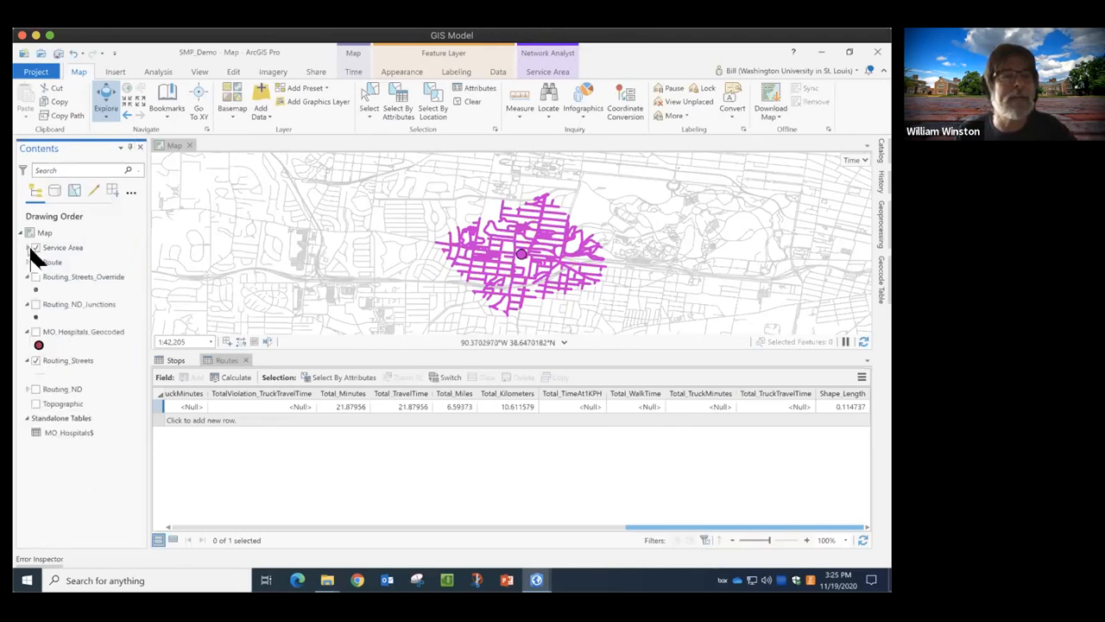
click(35, 248)
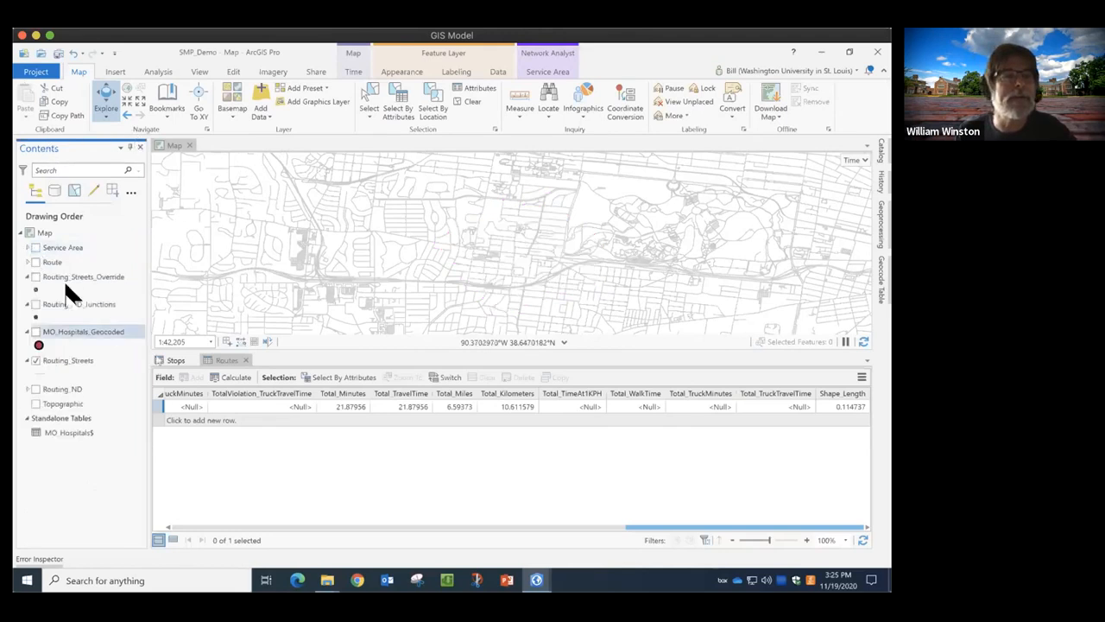
click(161, 72)
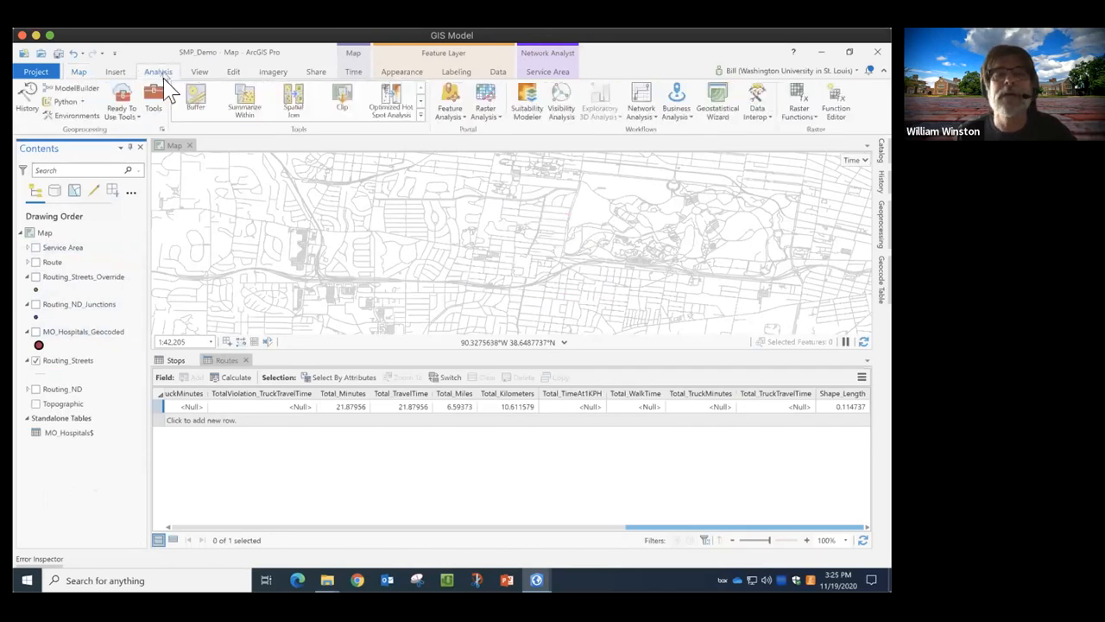
click(644, 117)
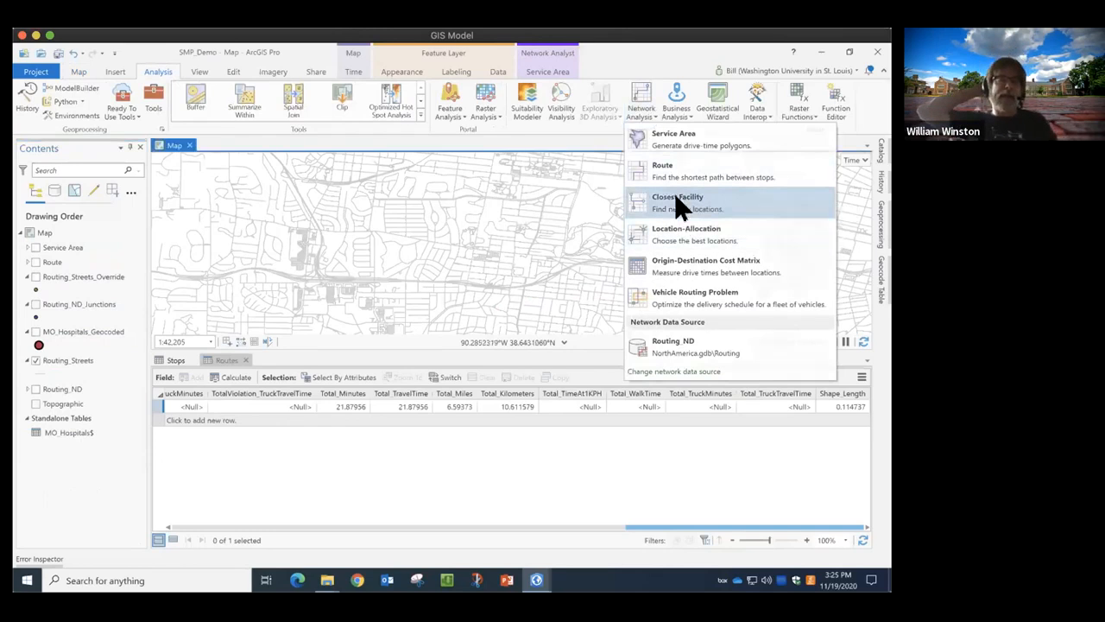
click(676, 199)
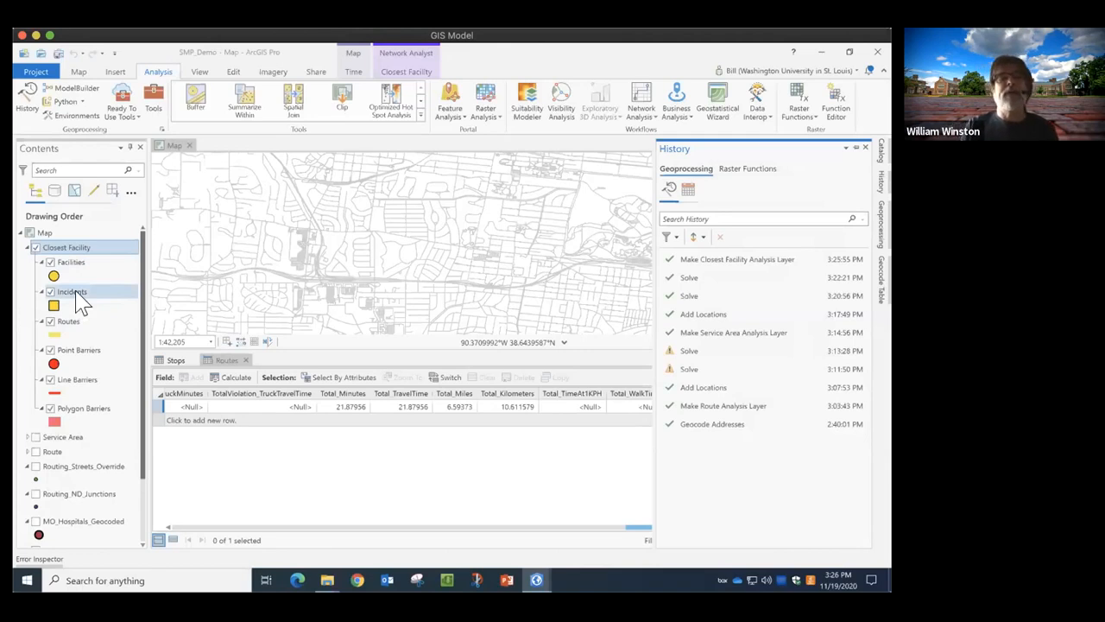
Go to the Forest Park bookmark, show the MO_Hospitals_Geocoded layer and enlarge the map view by shrinking the attribute table.
click(74, 72)
click(167, 104)
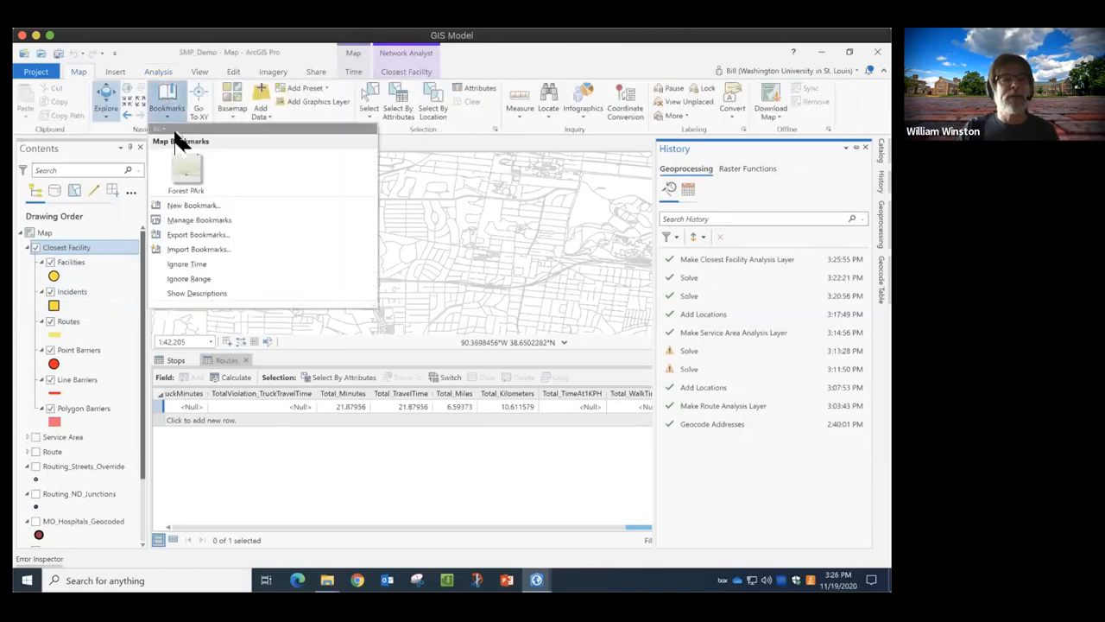
click(190, 165)
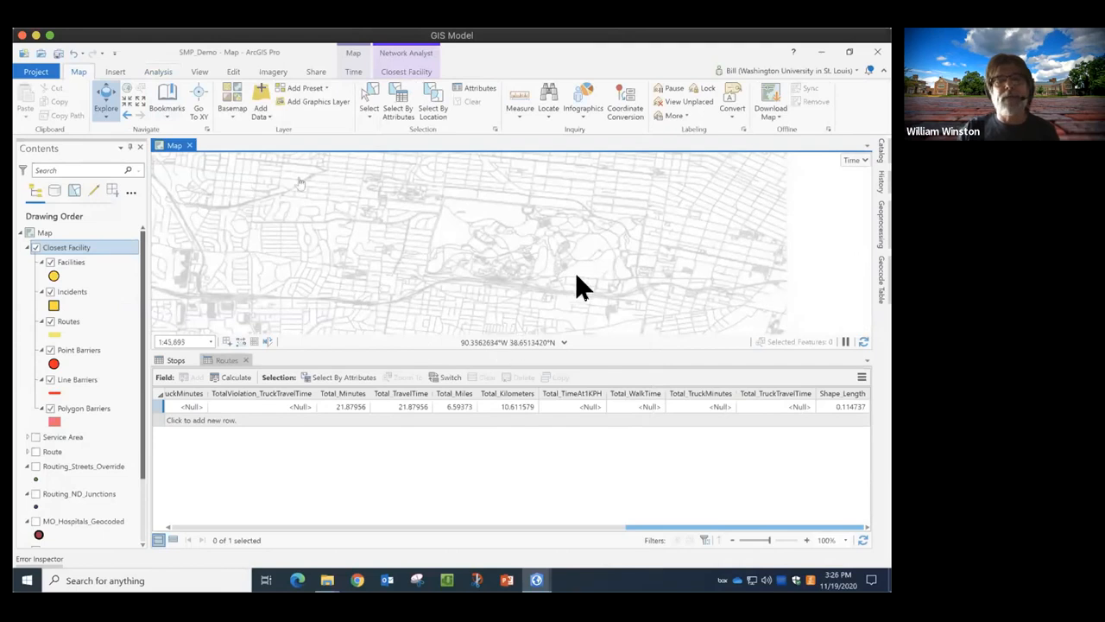
click(35, 521)
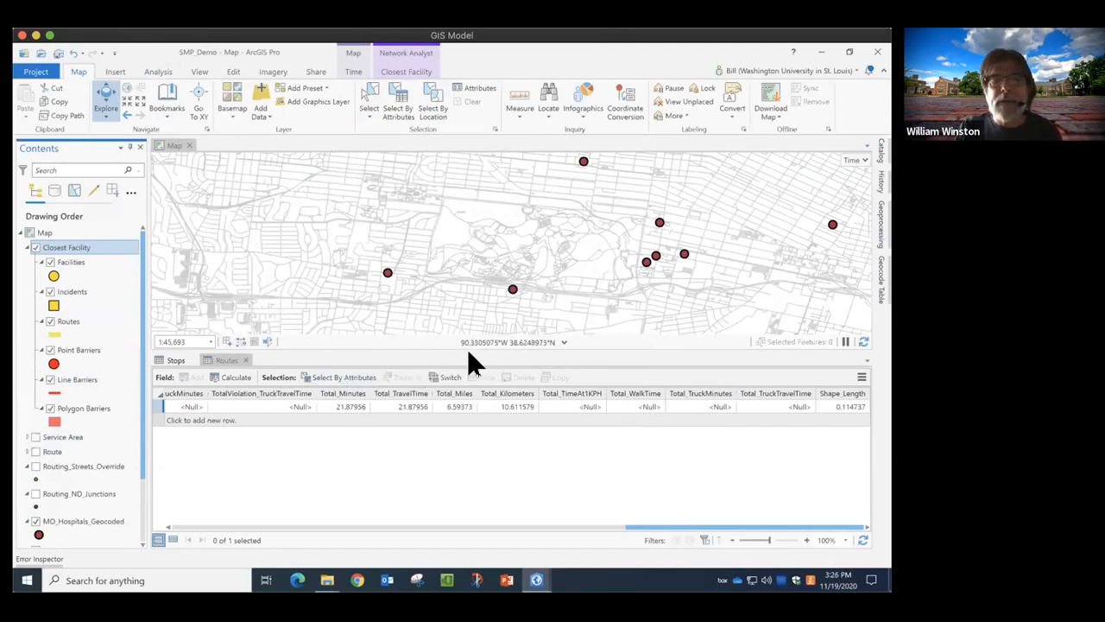
drag(468, 346, 476, 452)
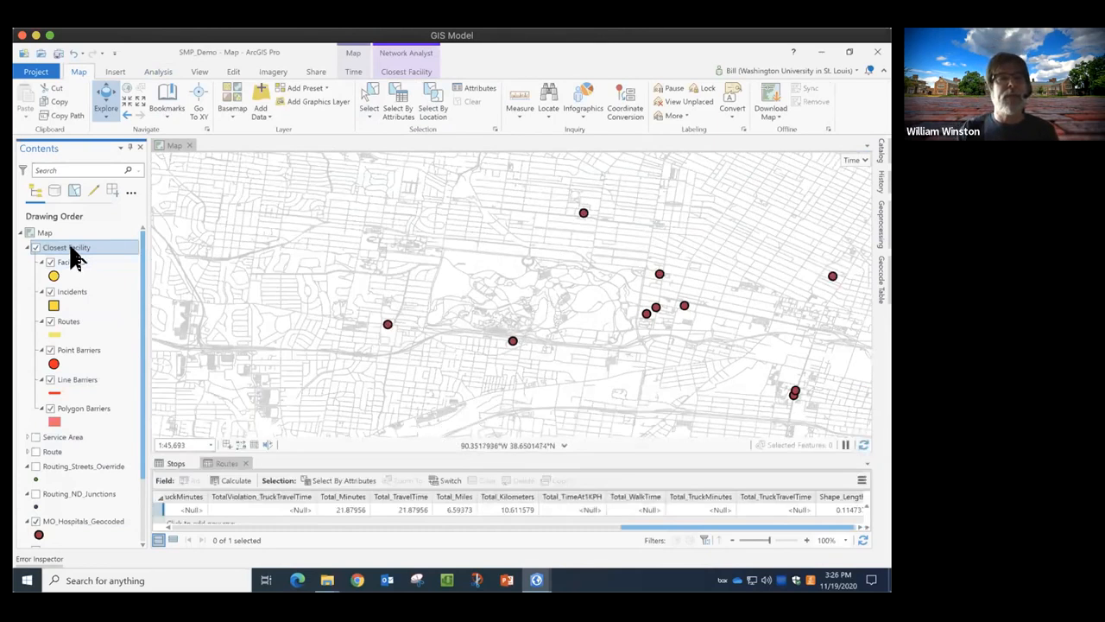
Import the Route\Stops points as Facilities of the Closest Facility layer with the Add Locations tool.
click(406, 69)
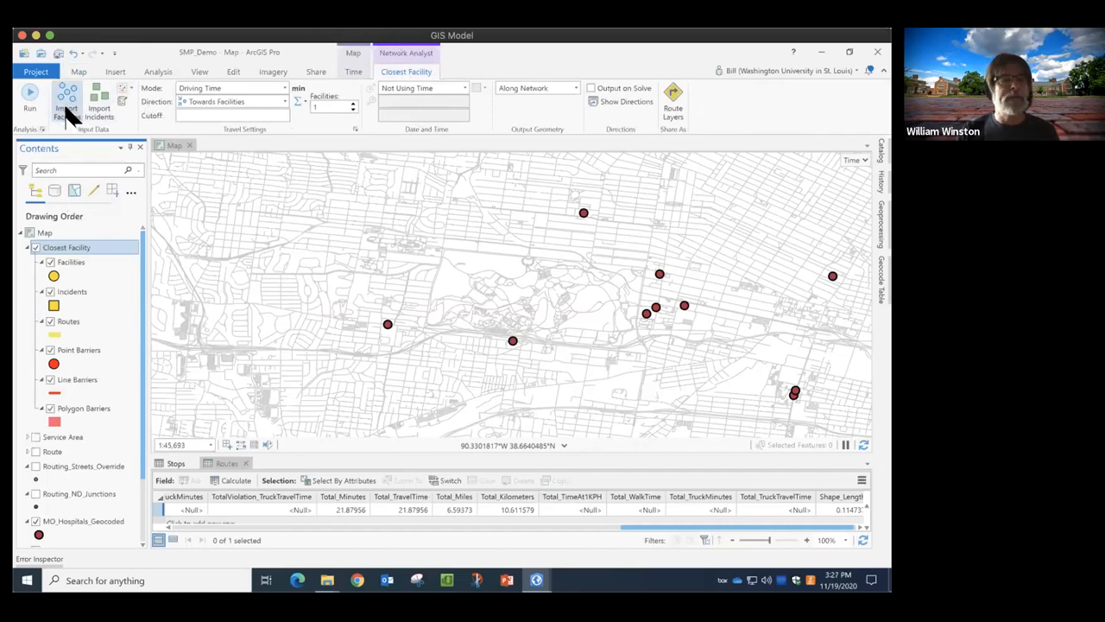
click(69, 102)
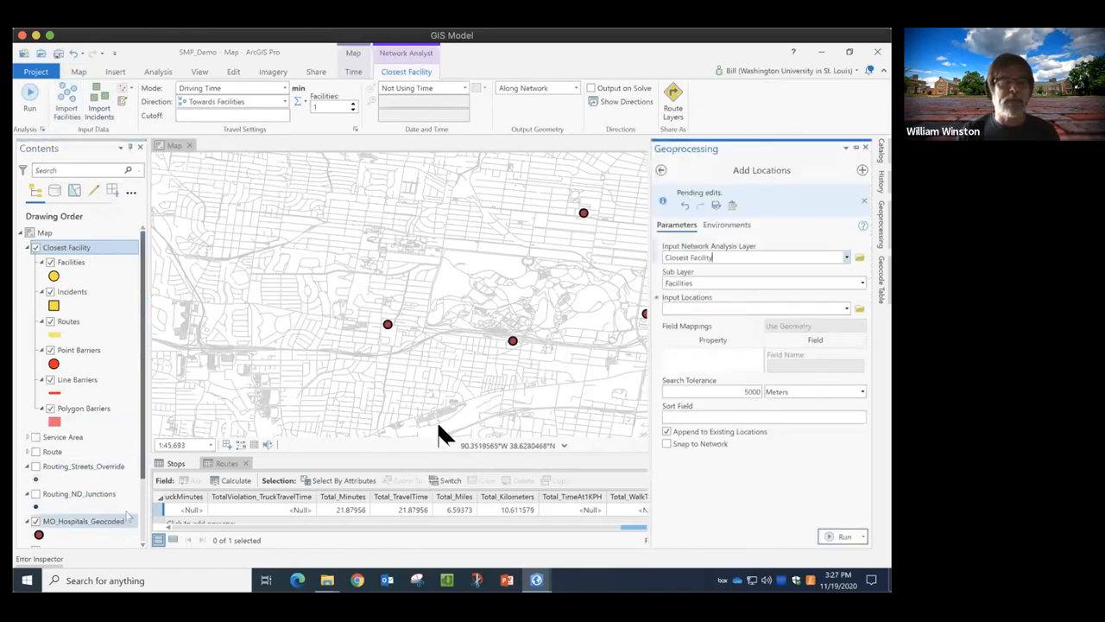
click(843, 308)
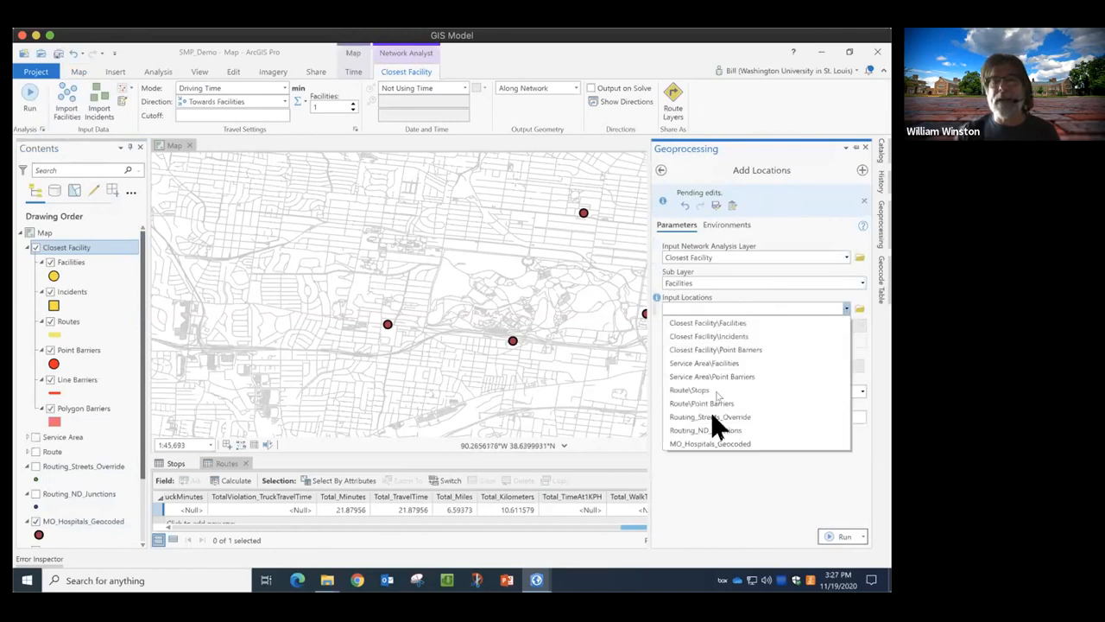
click(721, 443)
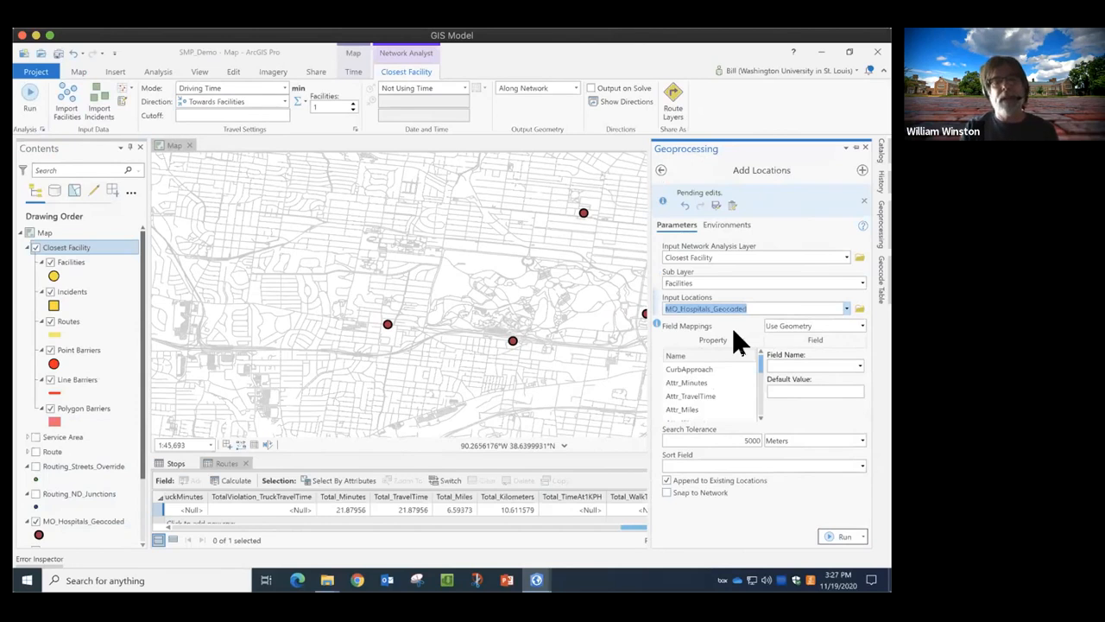
click(846, 310)
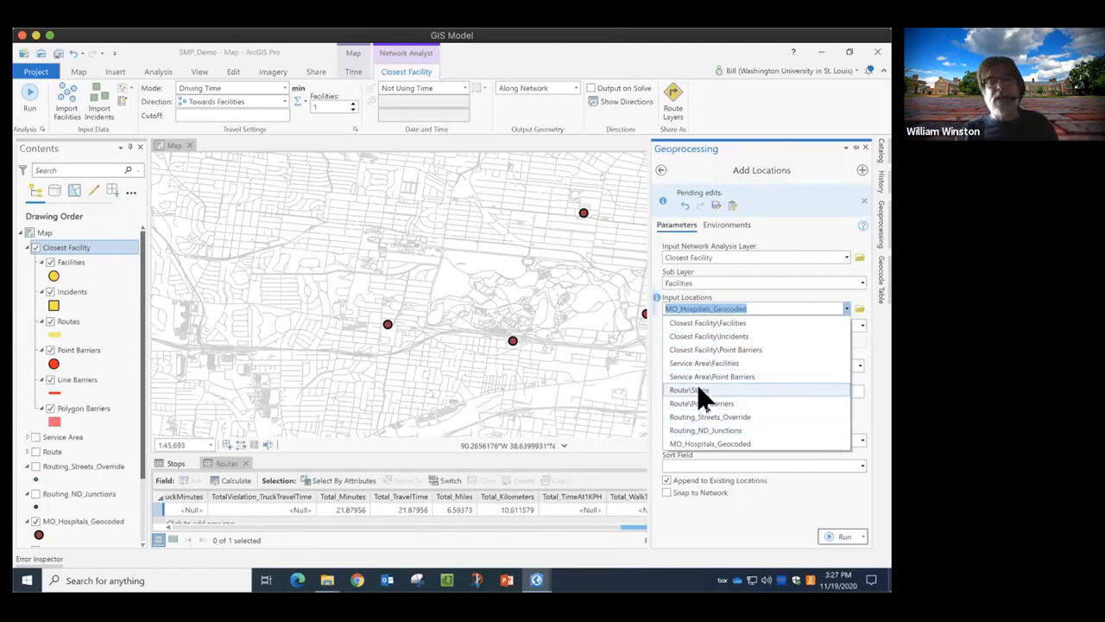
click(698, 388)
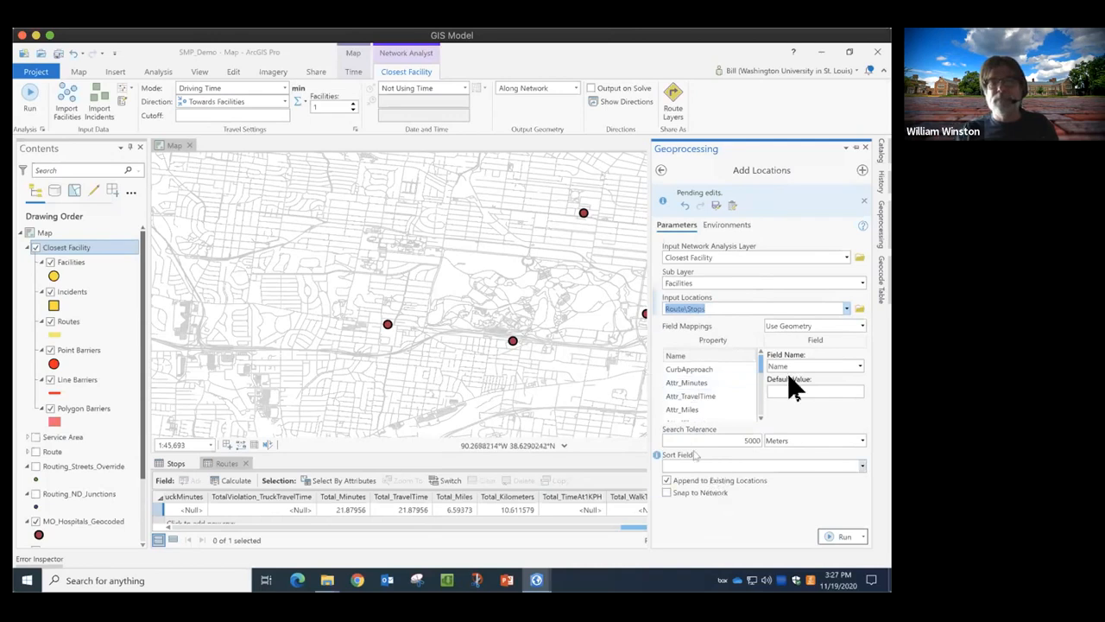
click(835, 535)
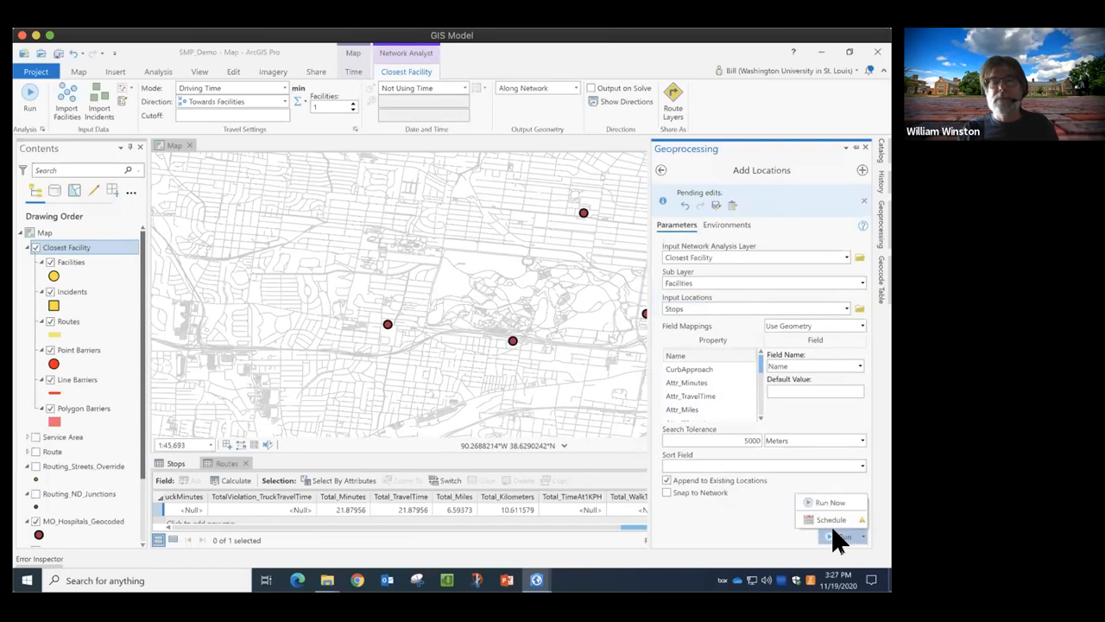
click(830, 502)
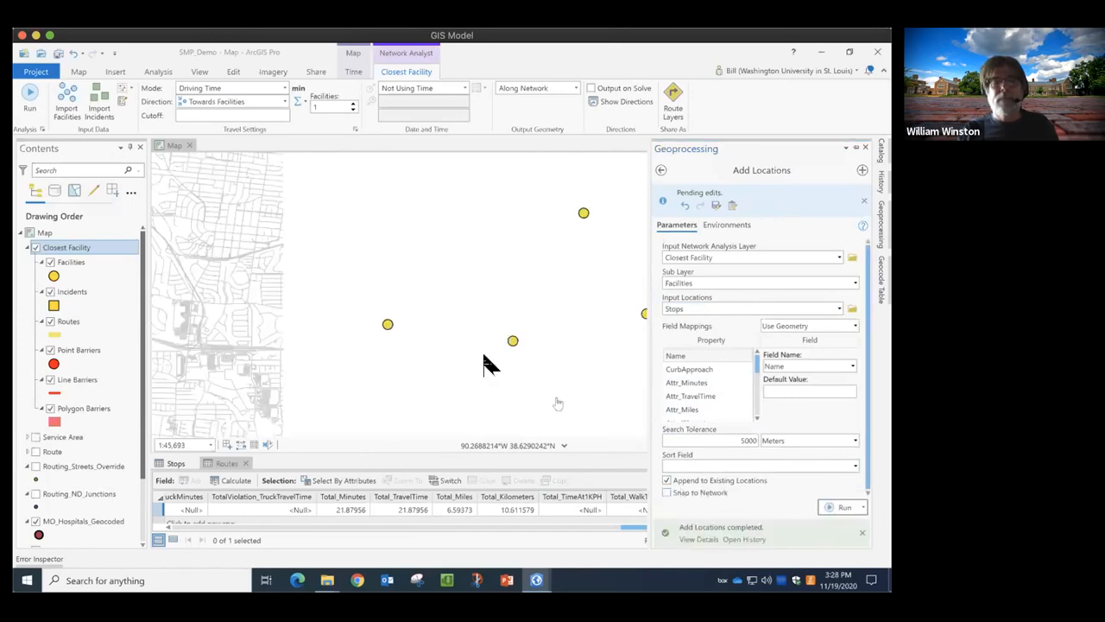
Create three Closest Facility incident points northwest, southwest and southeast of Forest Park, the last one beside the two unimported hospitals.
click(58, 261)
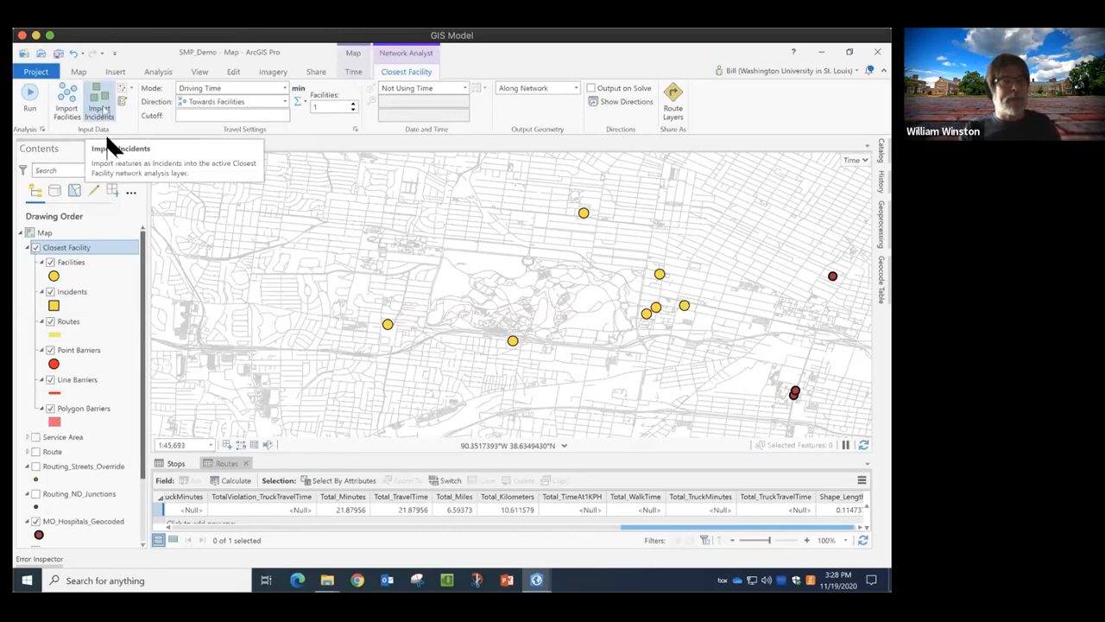
click(73, 292)
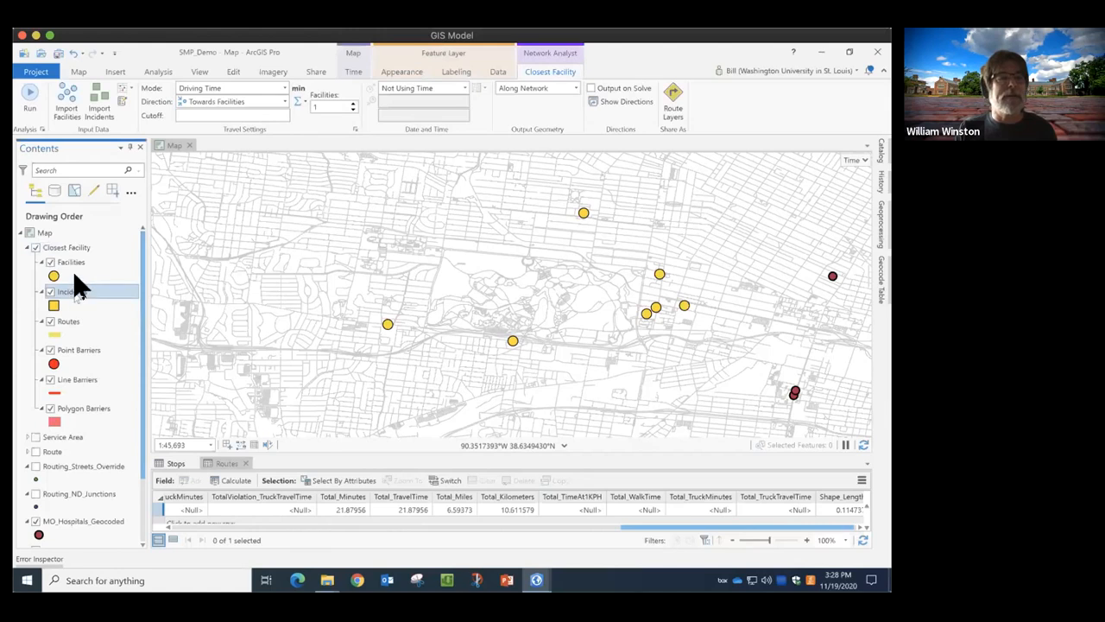
click(235, 72)
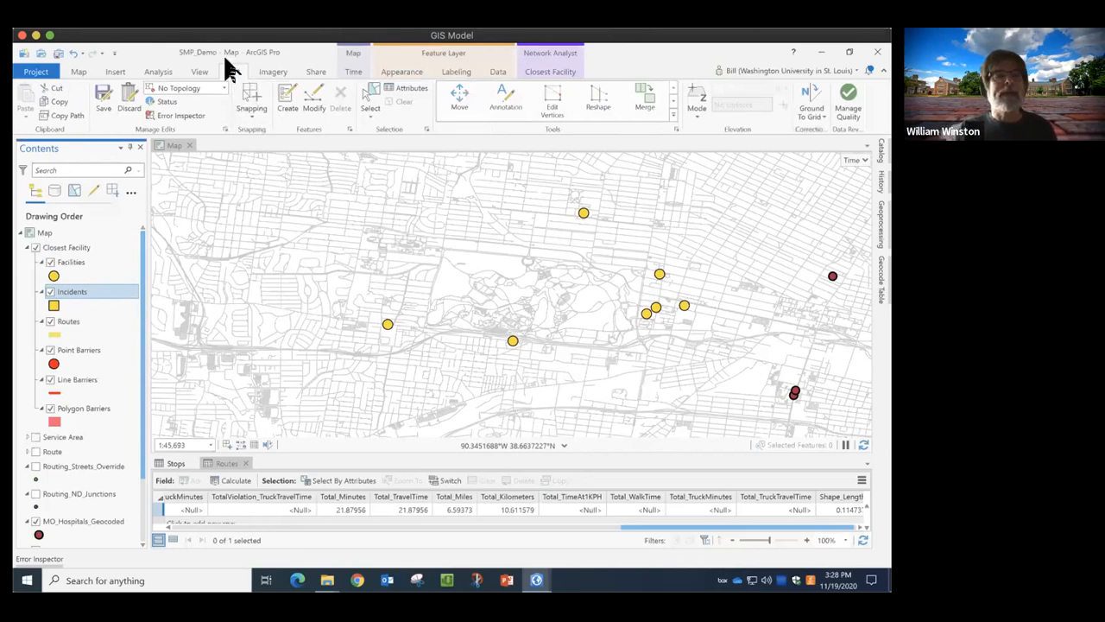
click(292, 102)
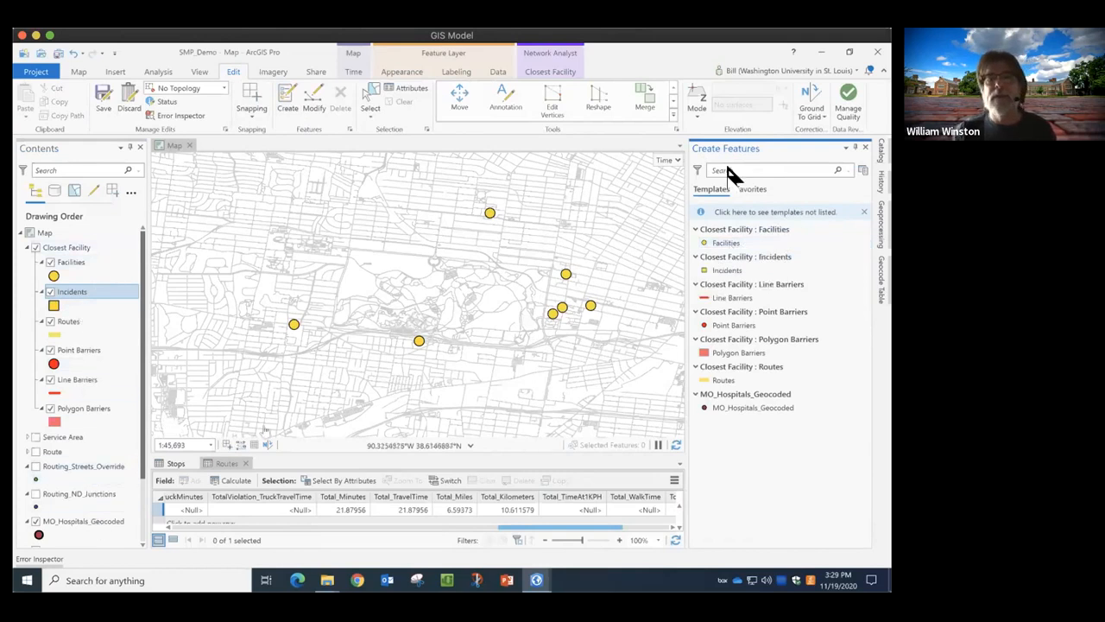
click(729, 273)
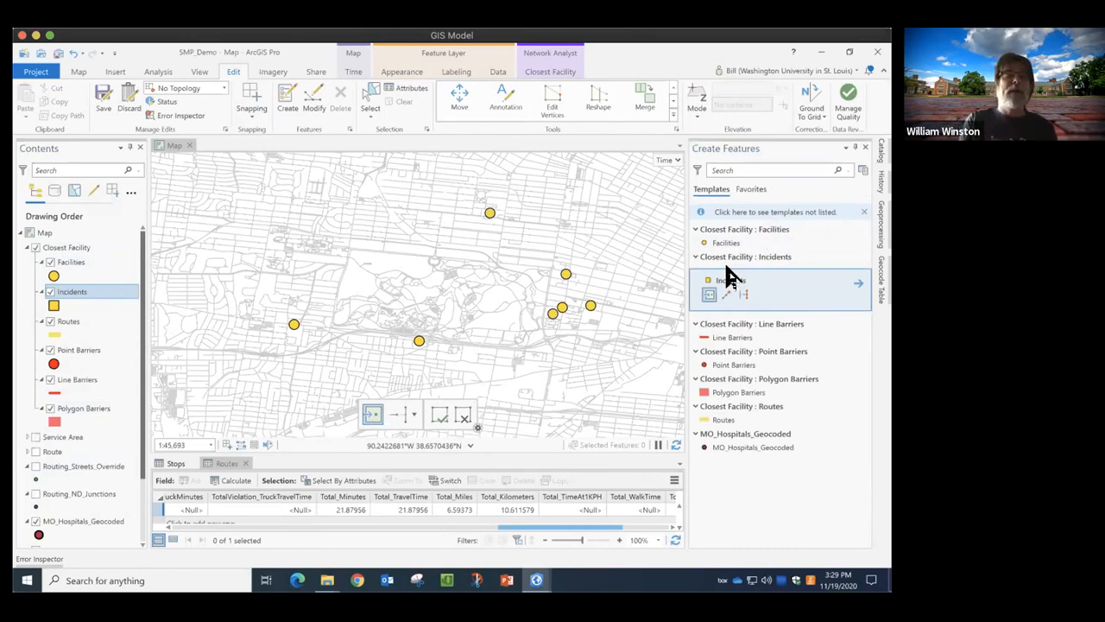
click(345, 367)
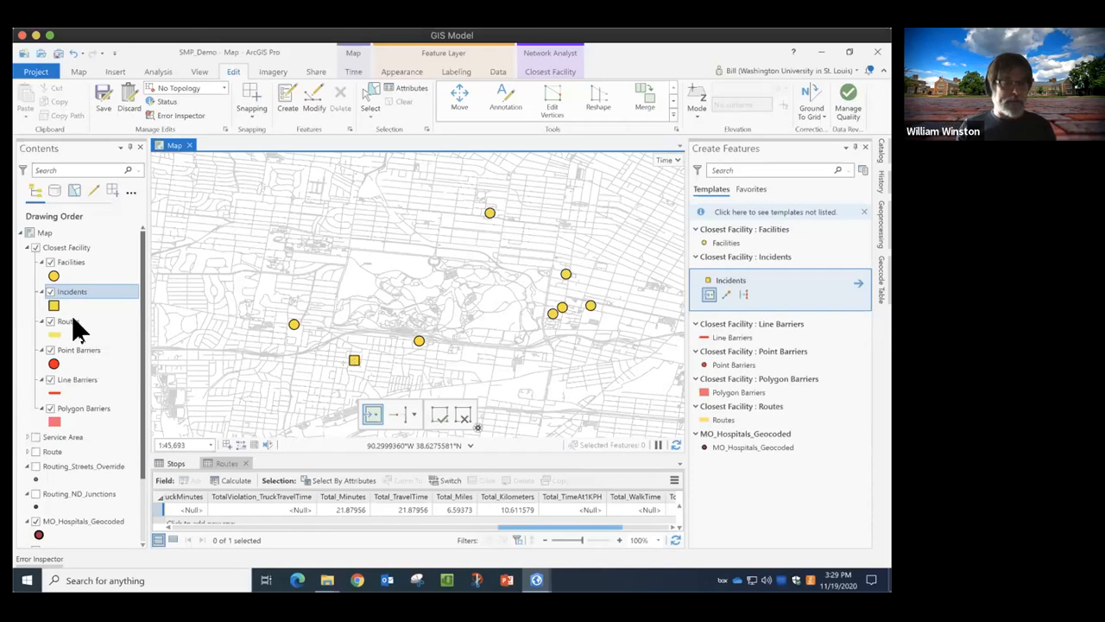
click(230, 183)
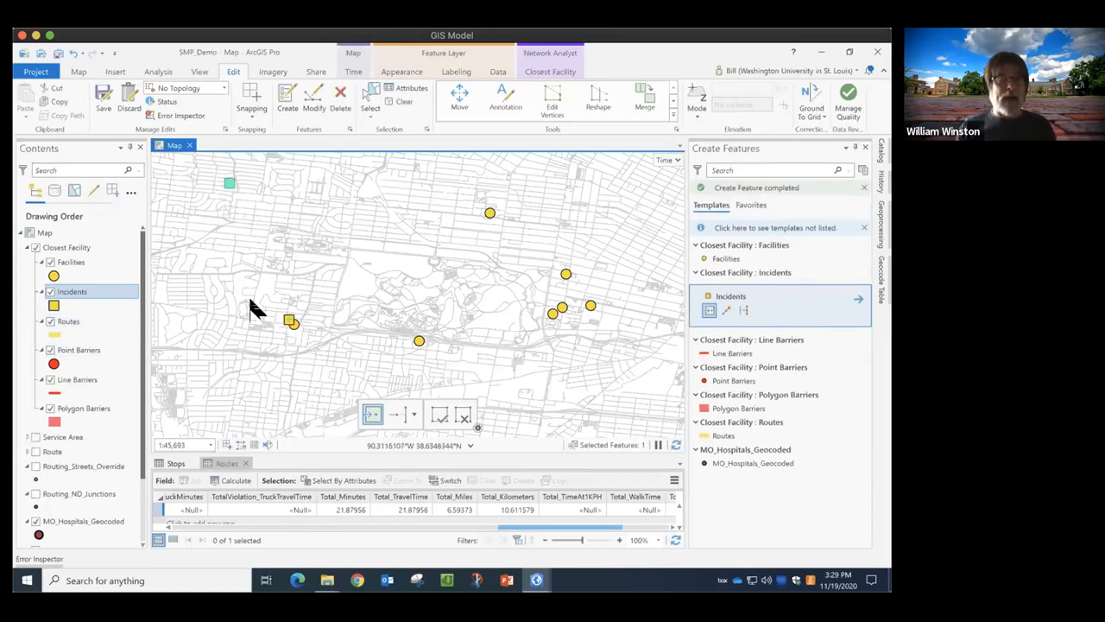
click(355, 372)
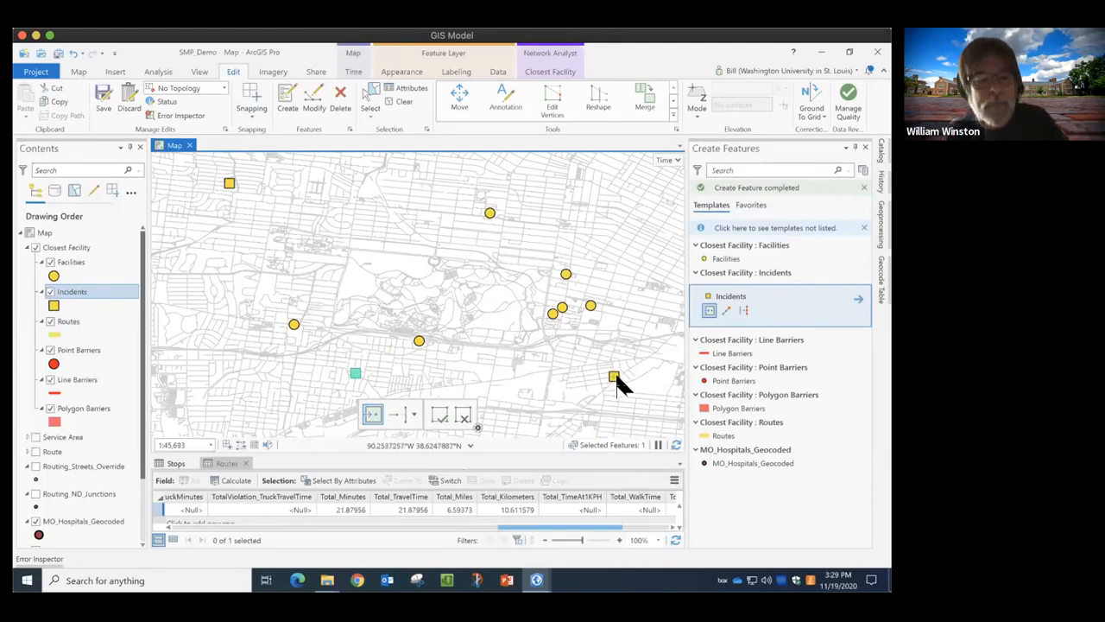
drag(641, 363, 546, 360)
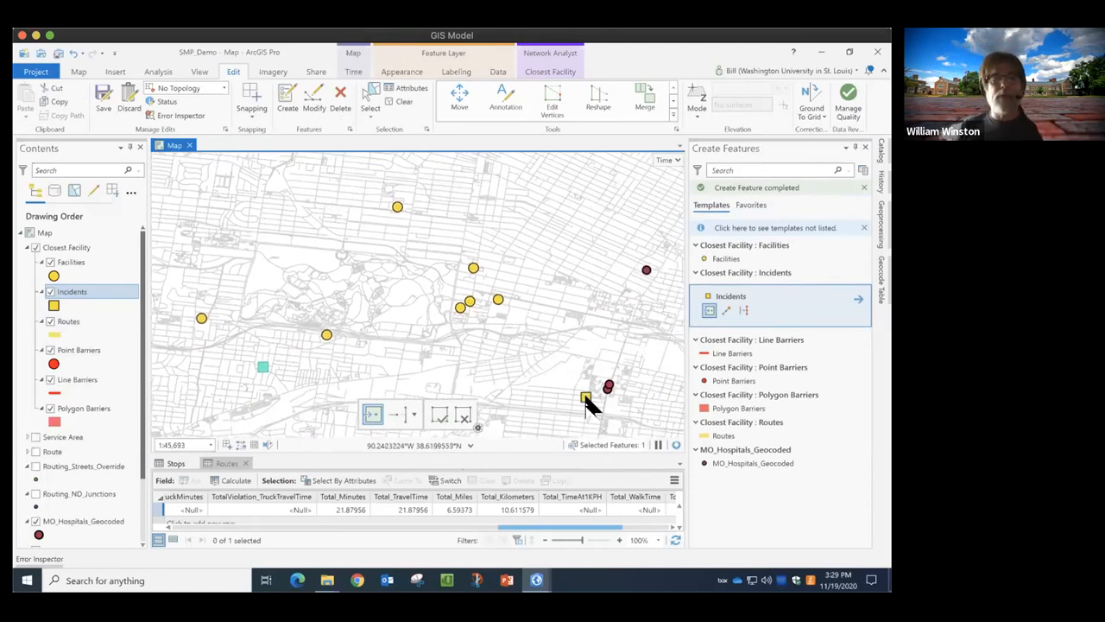
click(577, 394)
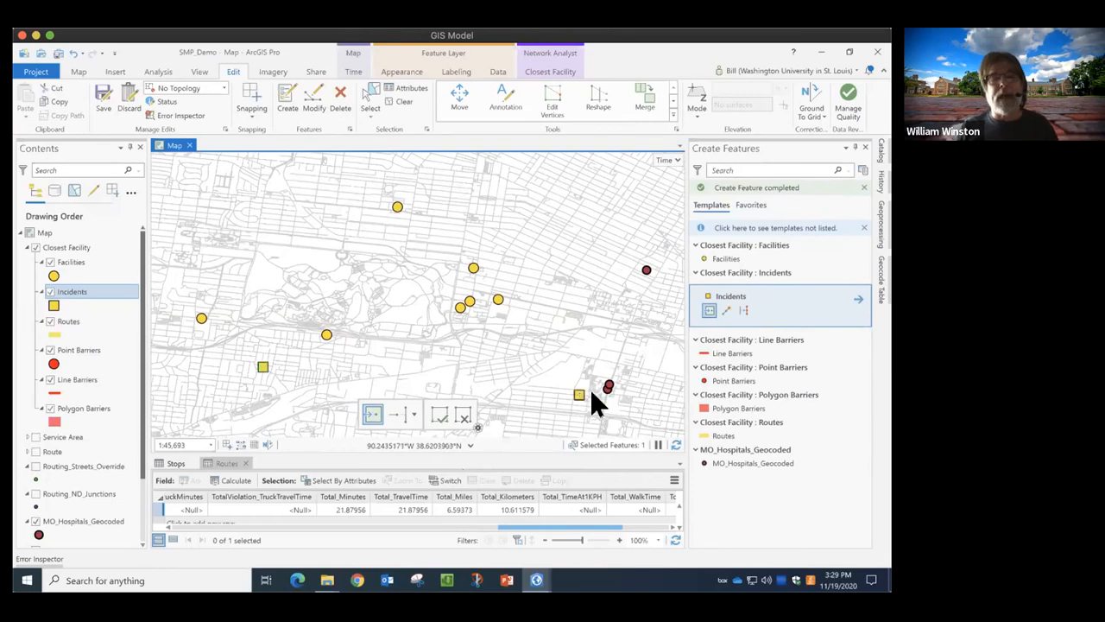
click(299, 241)
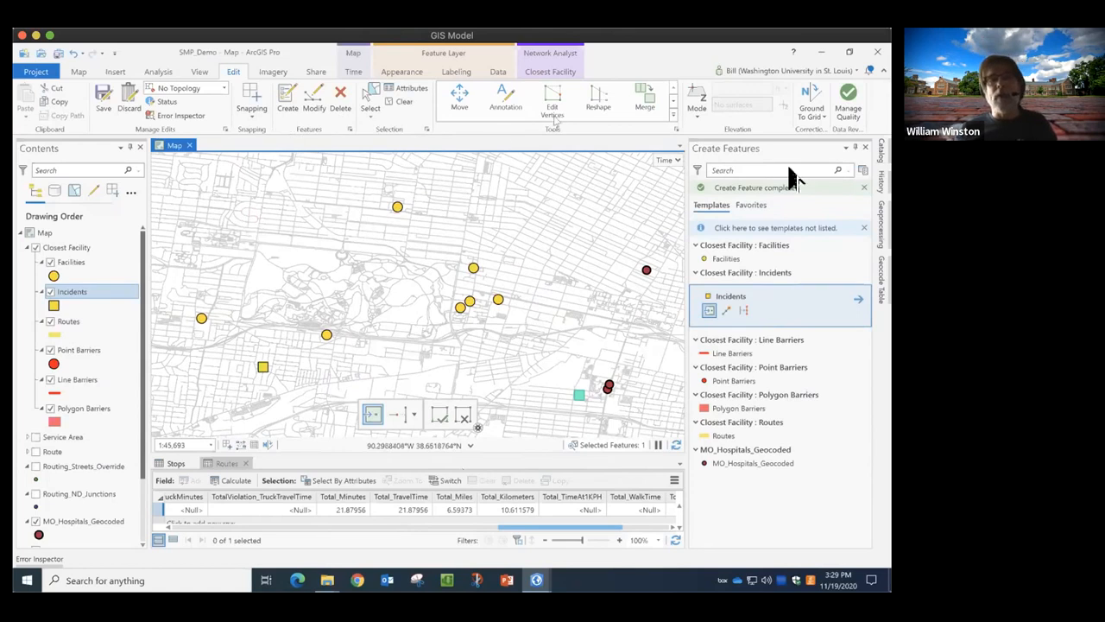
Save all edits, close the Create Features pane and return to the Explore tool.
click(102, 99)
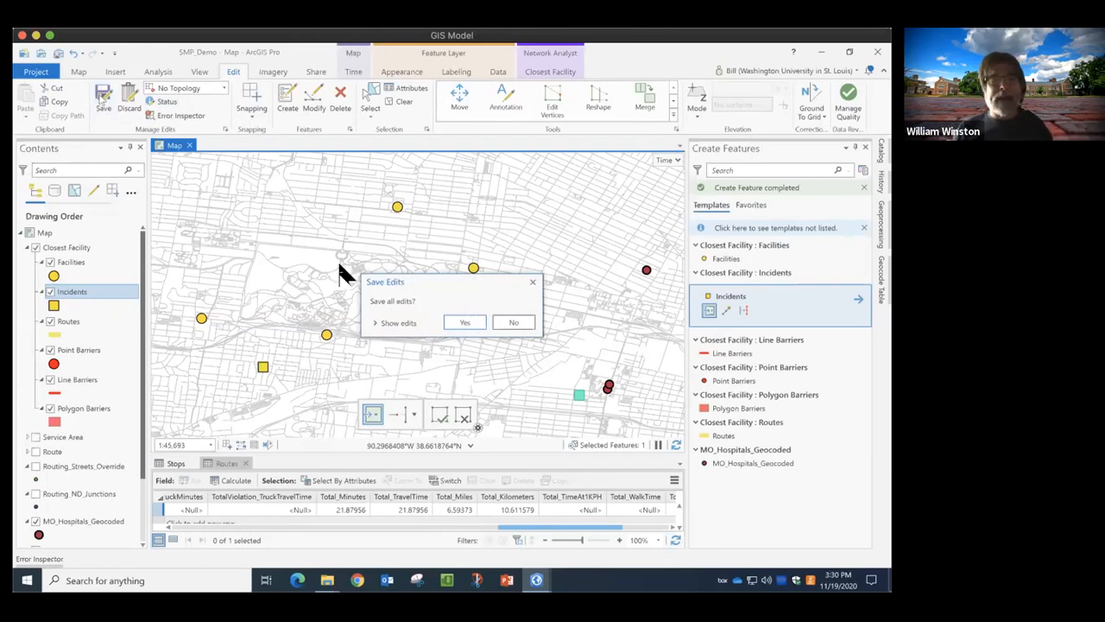
click(467, 326)
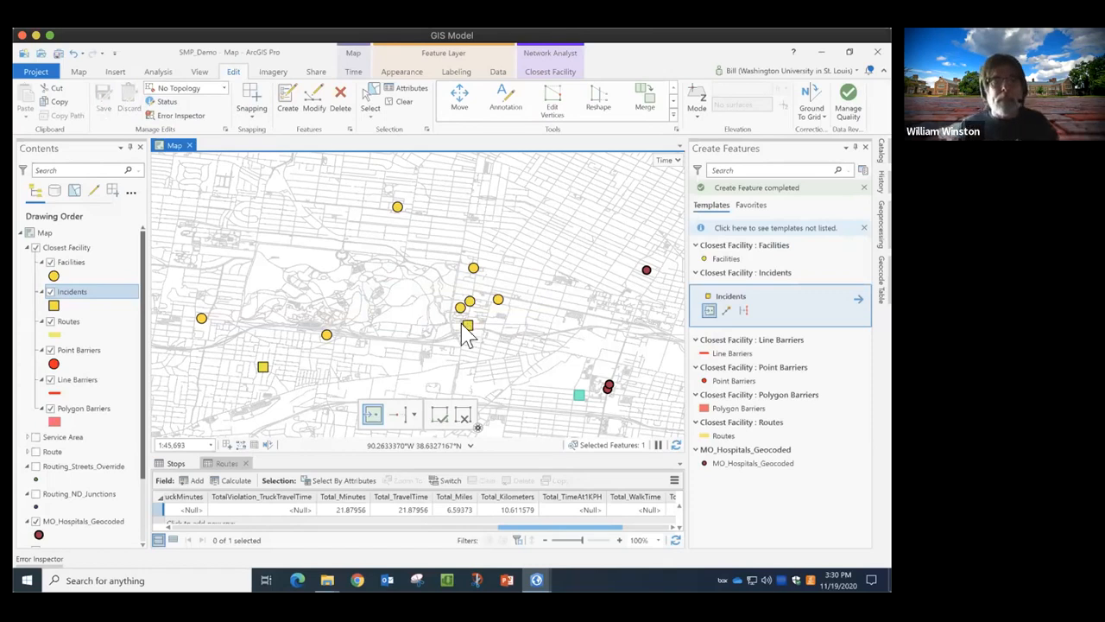
click(865, 147)
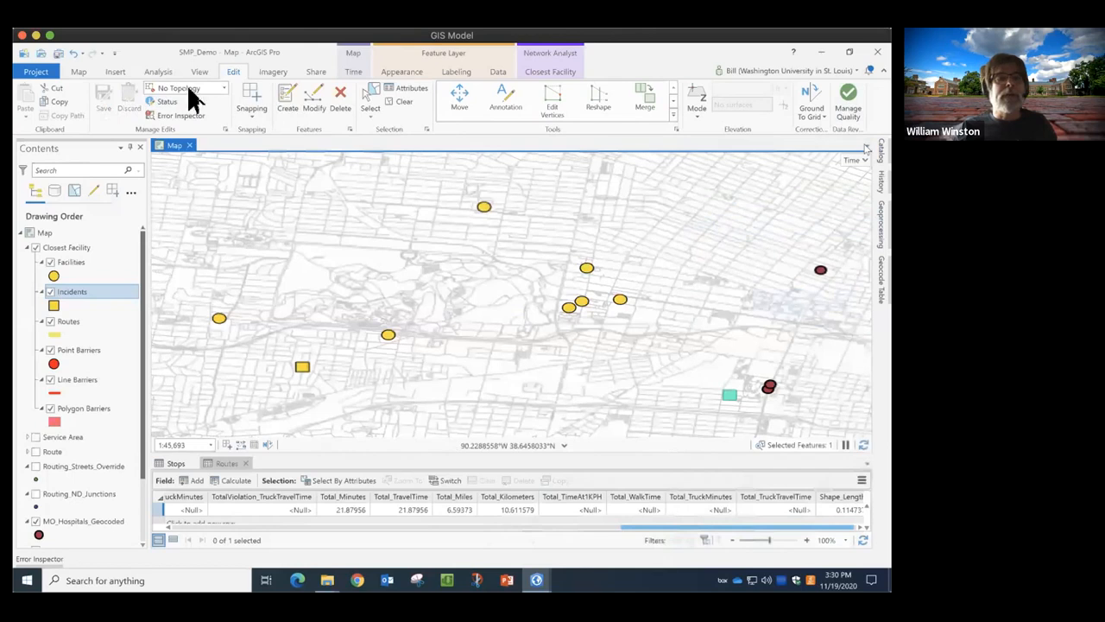
click(78, 72)
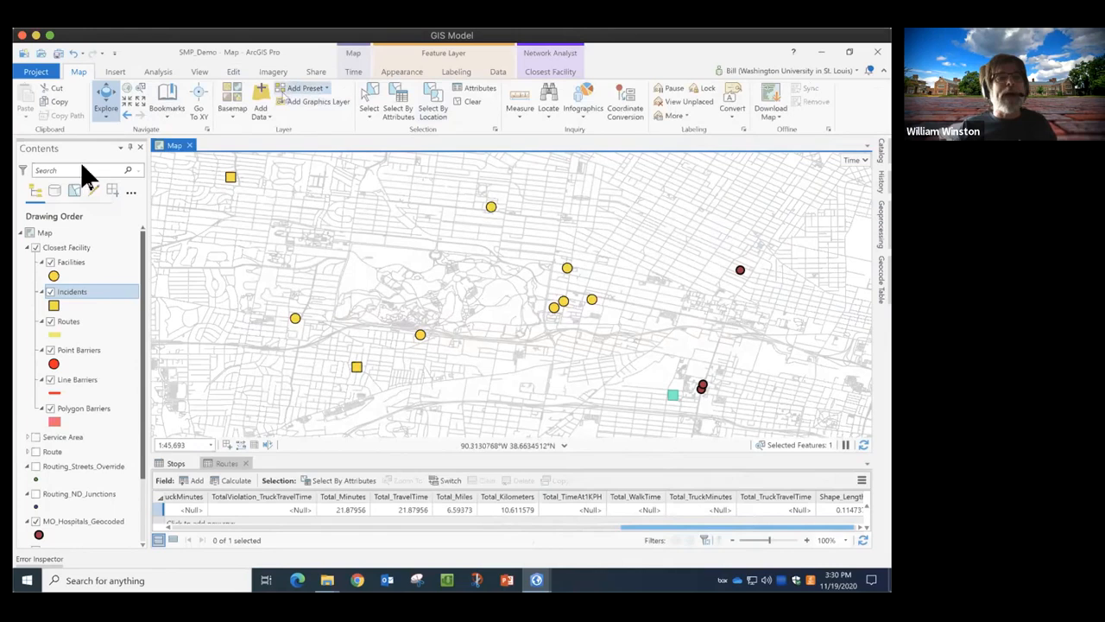
Set the Closest Facility analysis to find 2 facilities per incident, keep the Along Network output geometry, and run the solve.
click(65, 248)
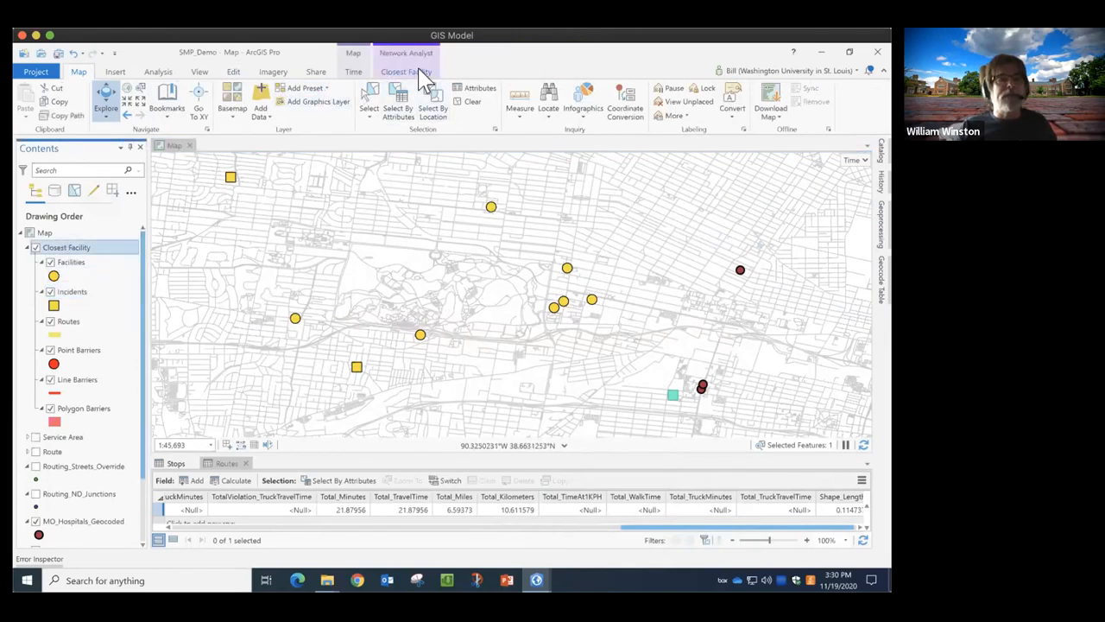
click(405, 73)
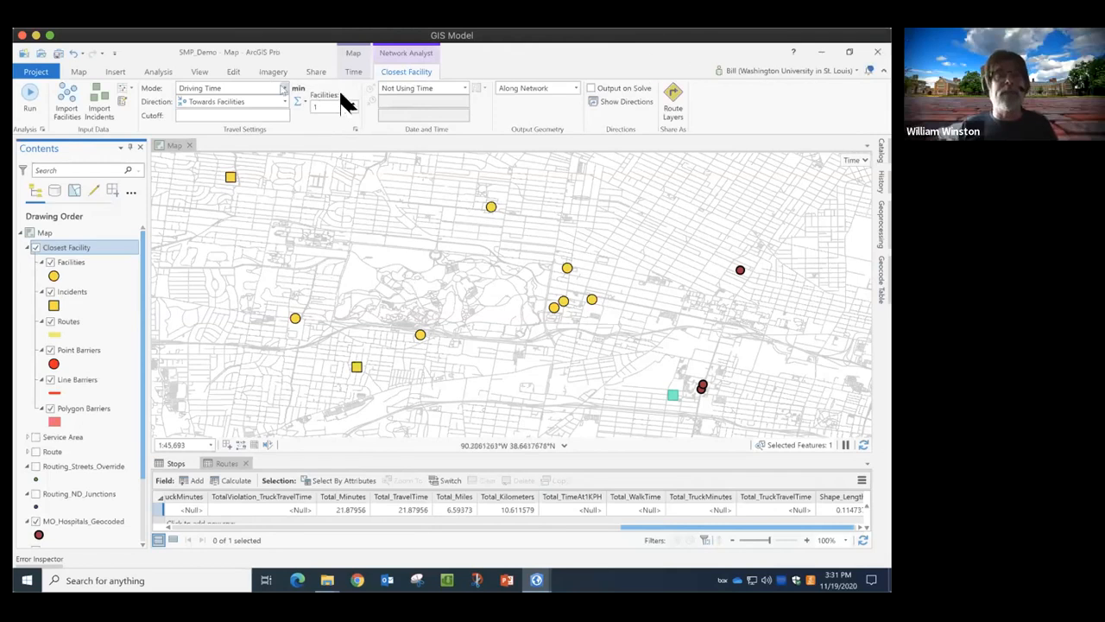
click(353, 108)
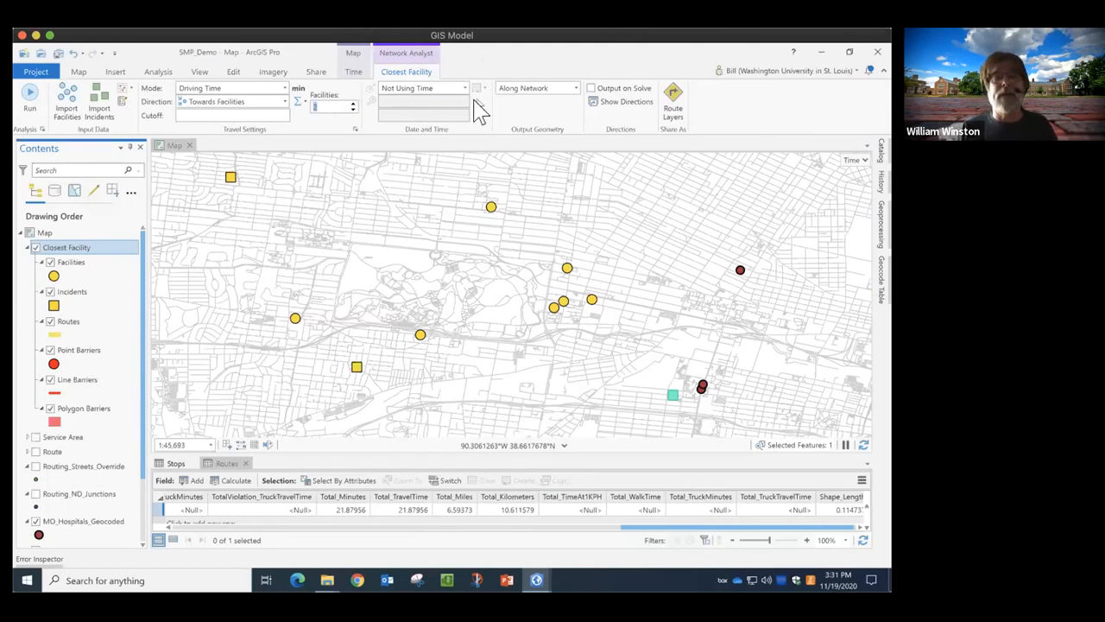
click(575, 88)
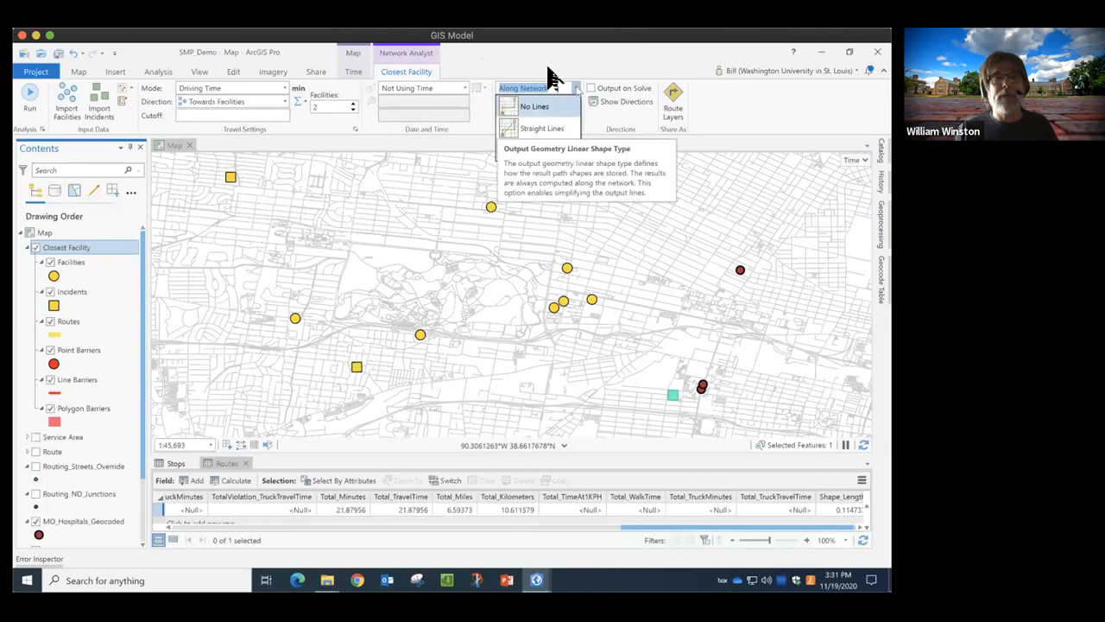
click(550, 81)
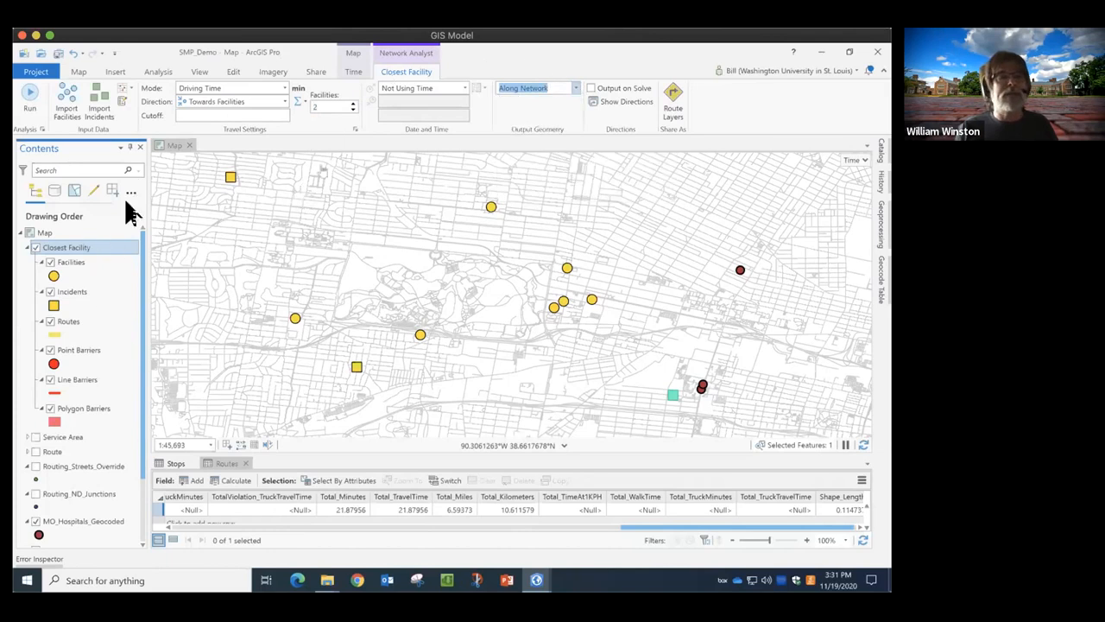
click(35, 97)
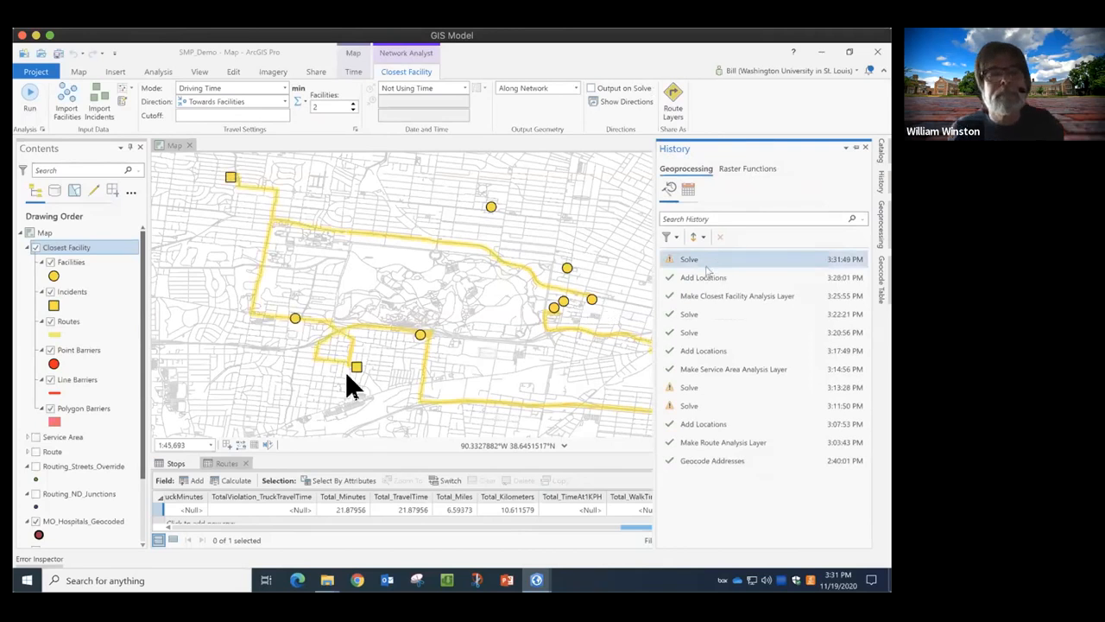
mouse_move(706, 265)
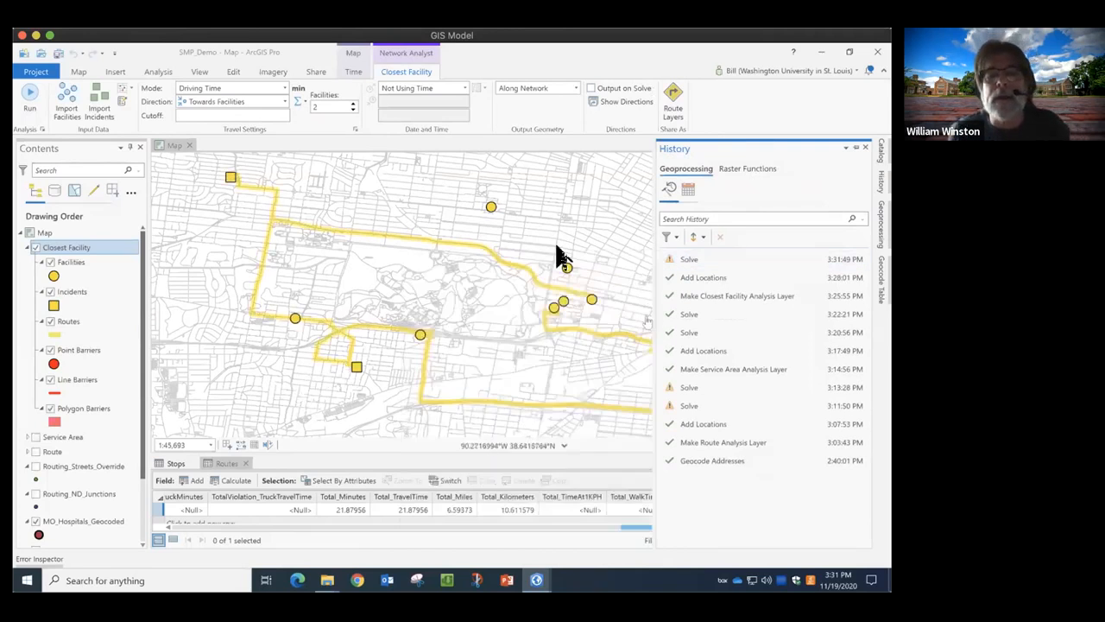
Open the attribute table of the Closest Facility Routes sublayer, zoom the map to that layer and enlarge the table to show all its rows.
right_click(70, 332)
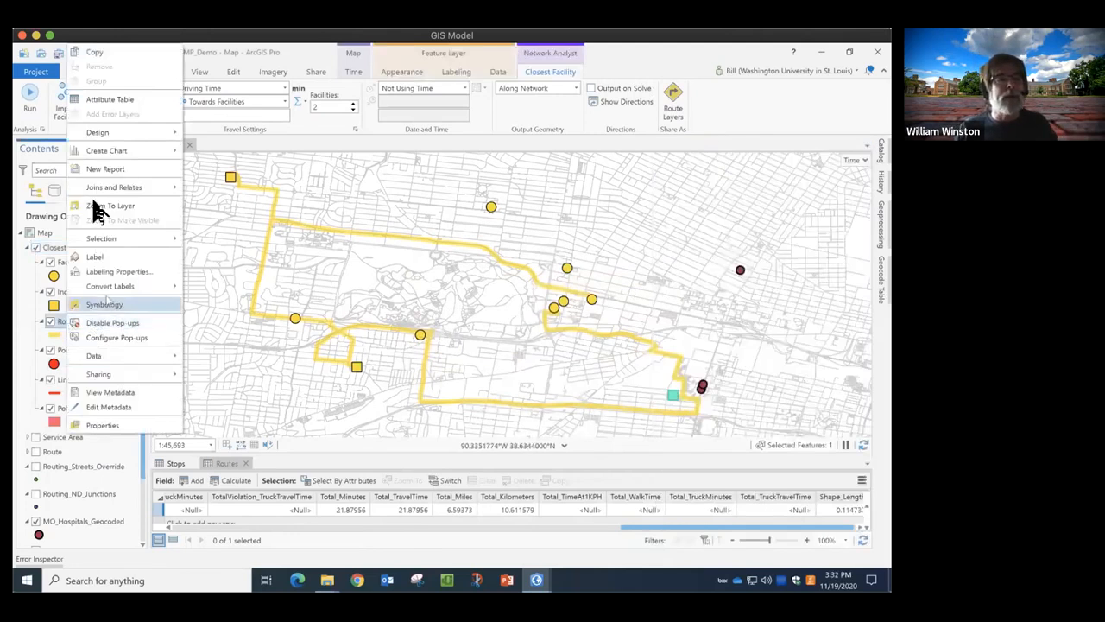
click(108, 100)
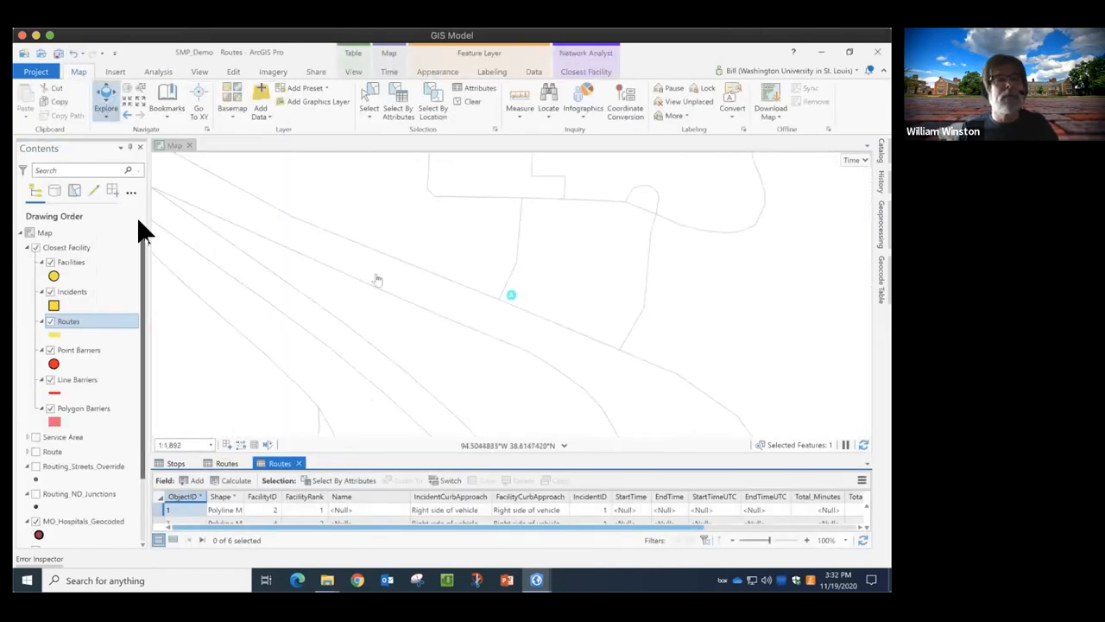
right_click(69, 321)
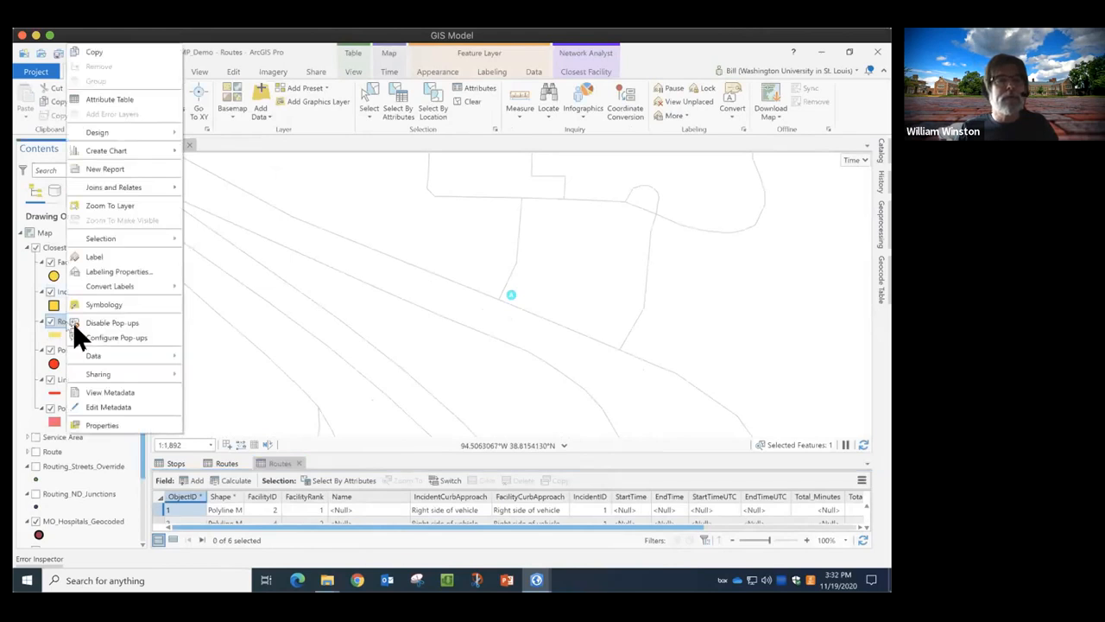
click(112, 205)
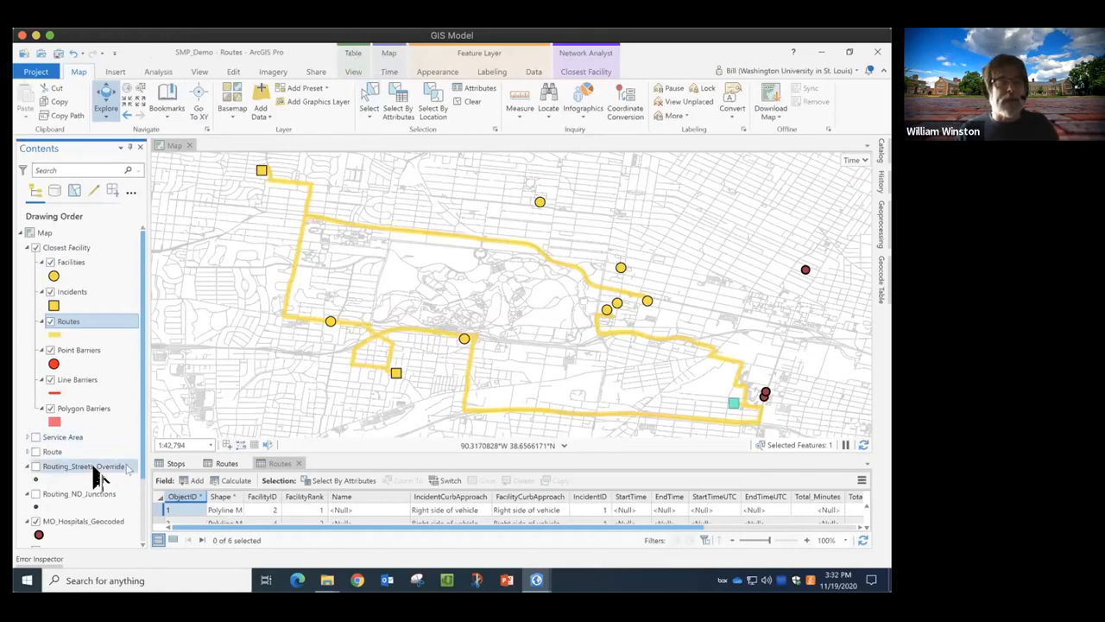
scroll(89, 472, down, 2)
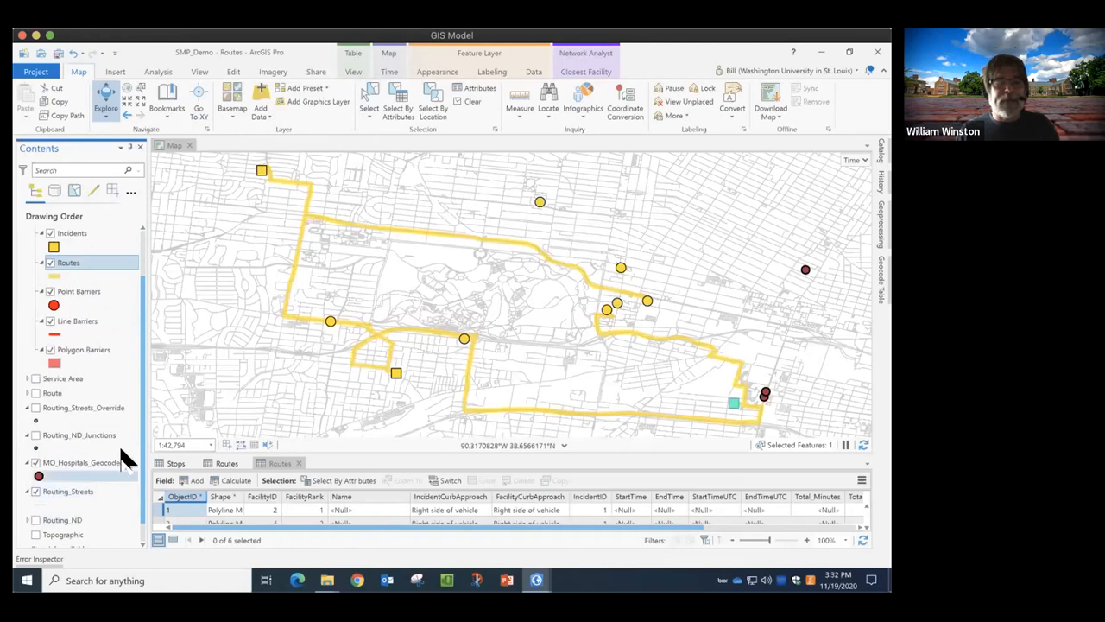
scroll(82, 371, up, 1)
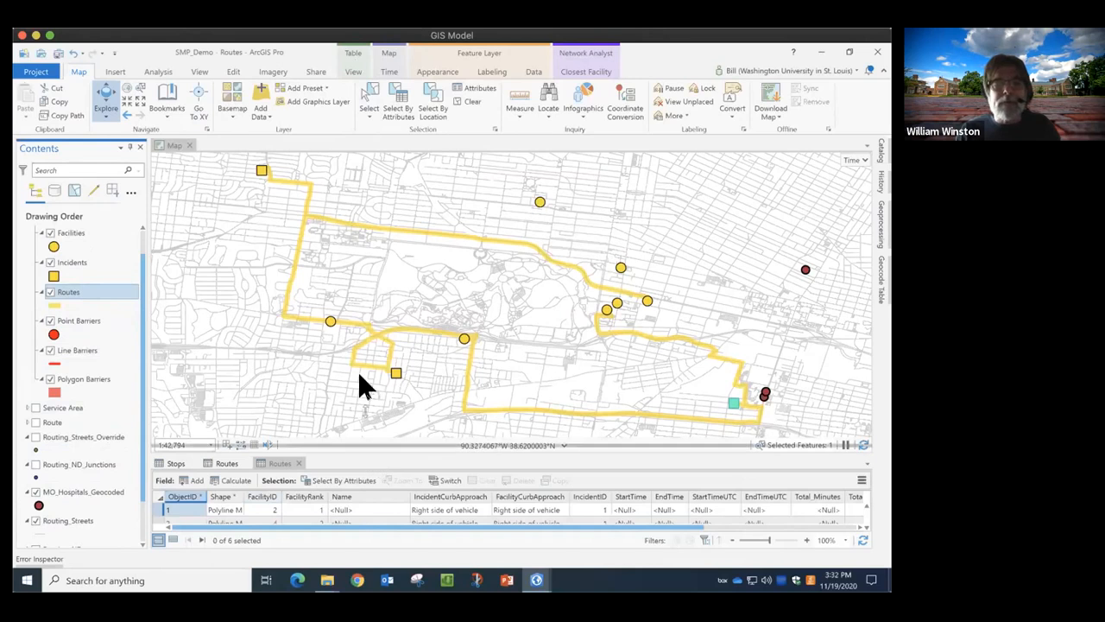
drag(359, 454, 359, 375)
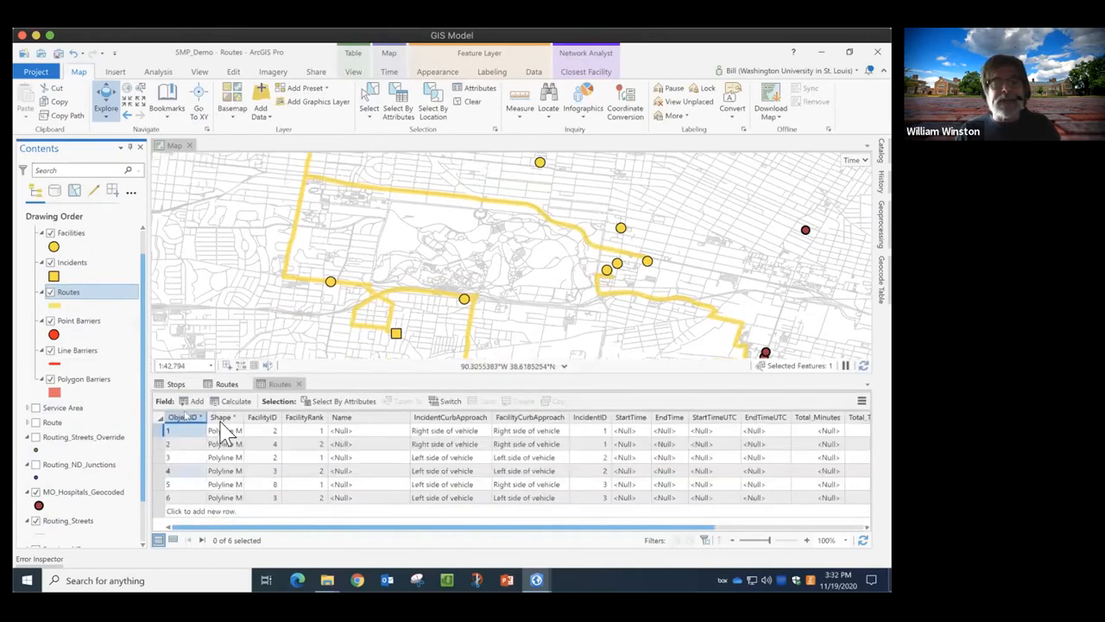
Highlight the first incident's two routes one after the other from the table and zoom the map to the second one.
click(158, 431)
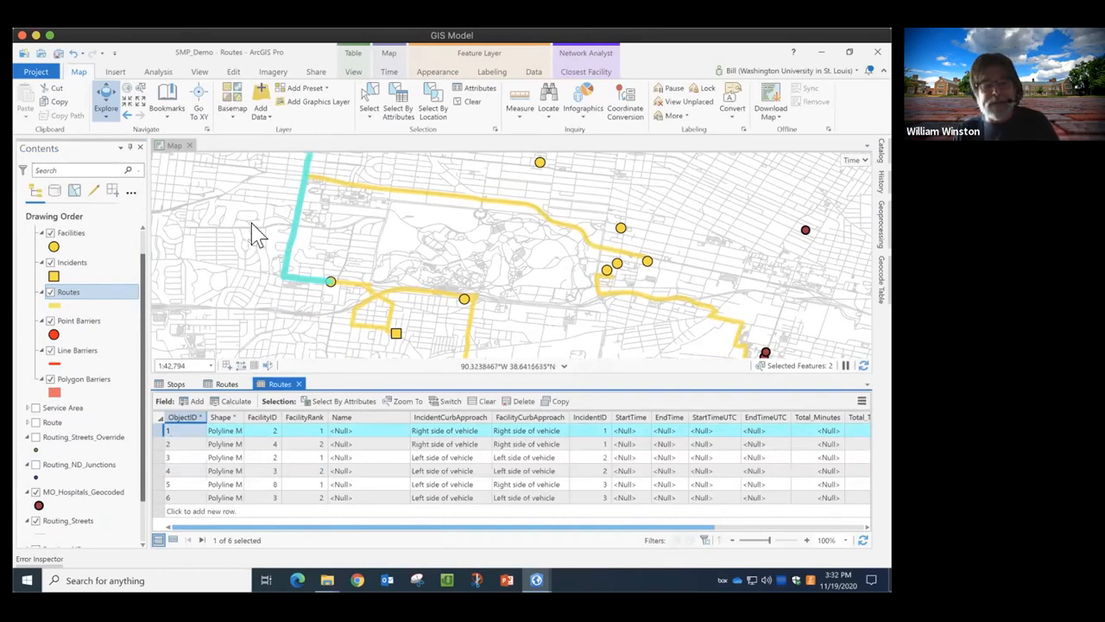
drag(266, 252, 267, 274)
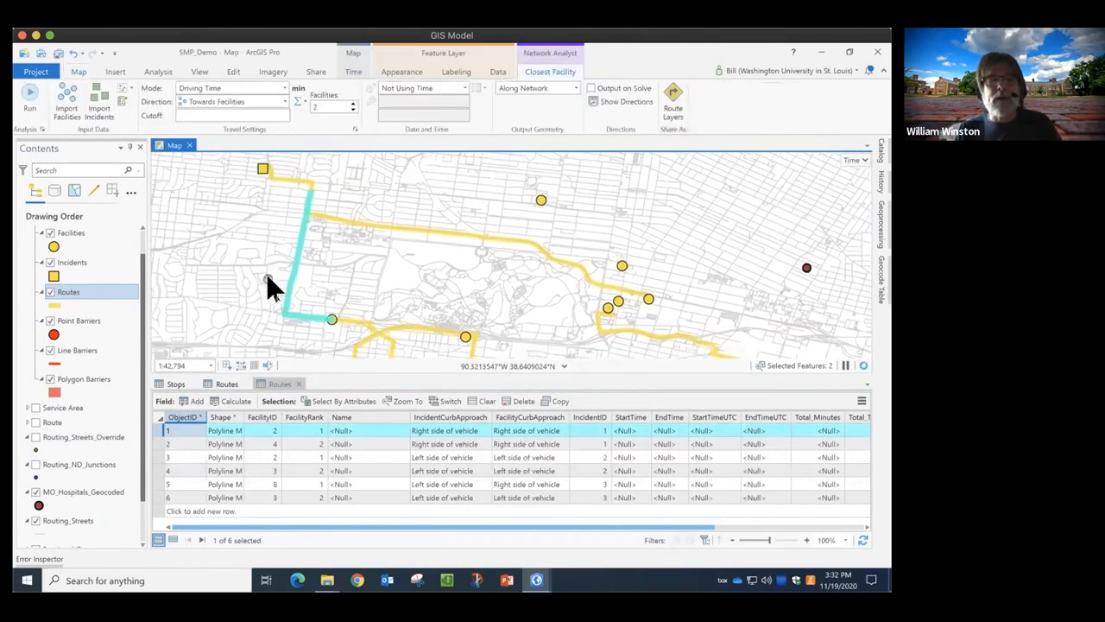
double_click(158, 440)
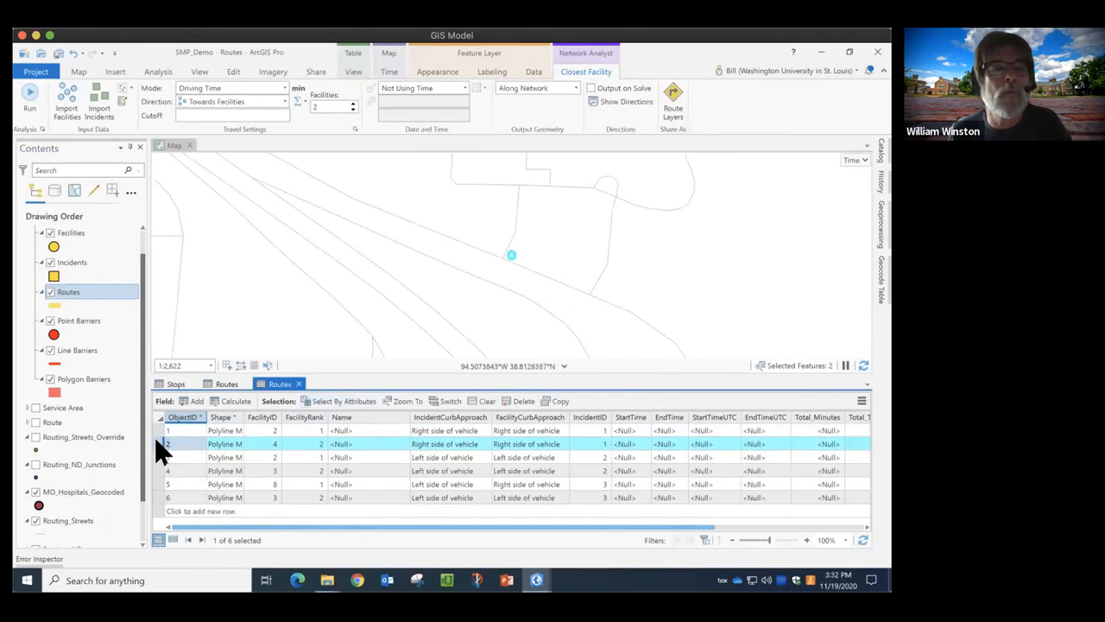
click(406, 400)
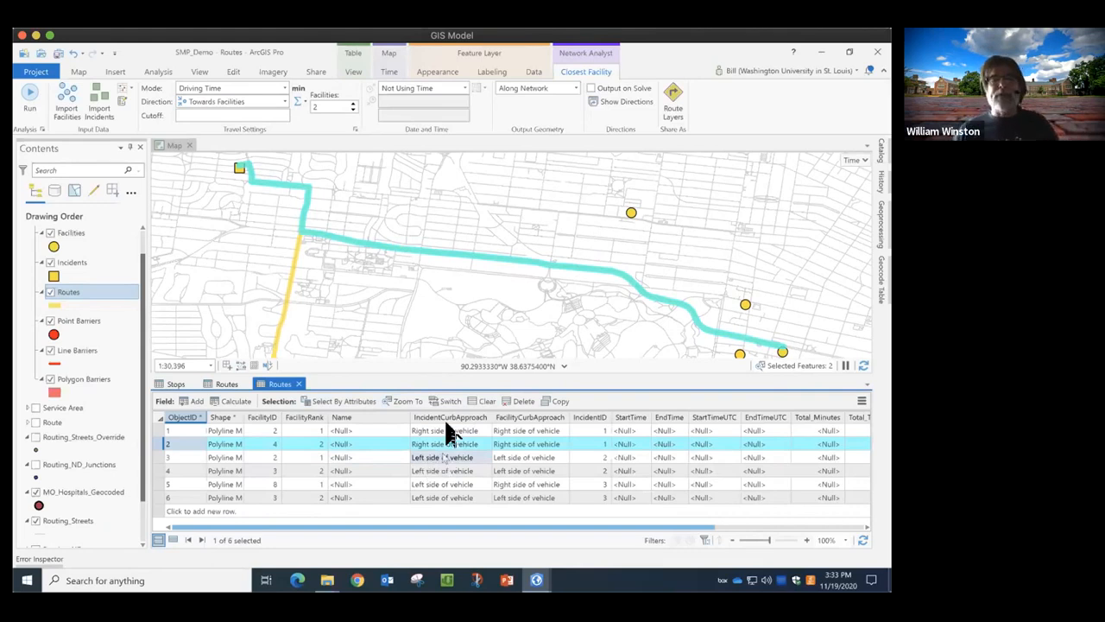
Examine the routes' curb approach, IncidentID, Total_TravelTime and Total_Kilometers fields, and save the project.
mouse_move(456, 419)
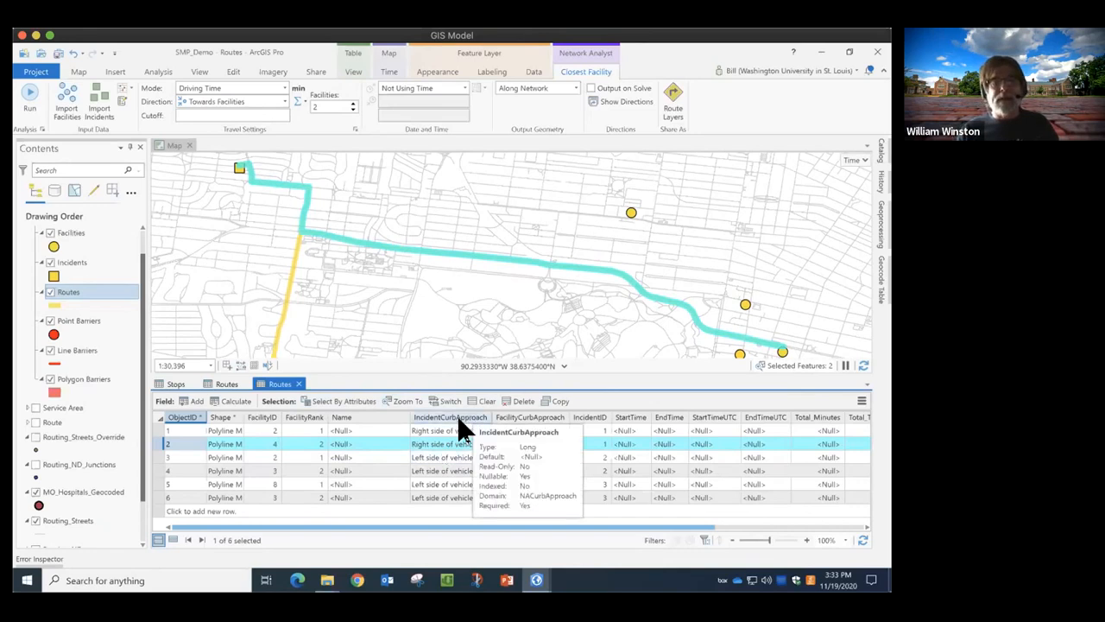
mouse_move(519, 424)
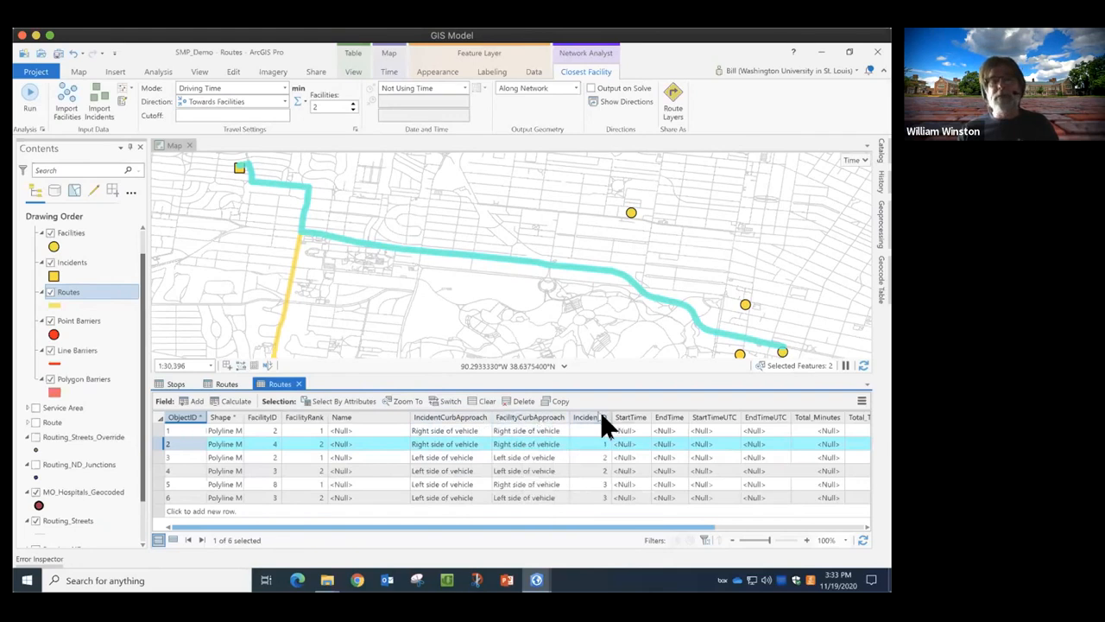
mouse_move(616, 422)
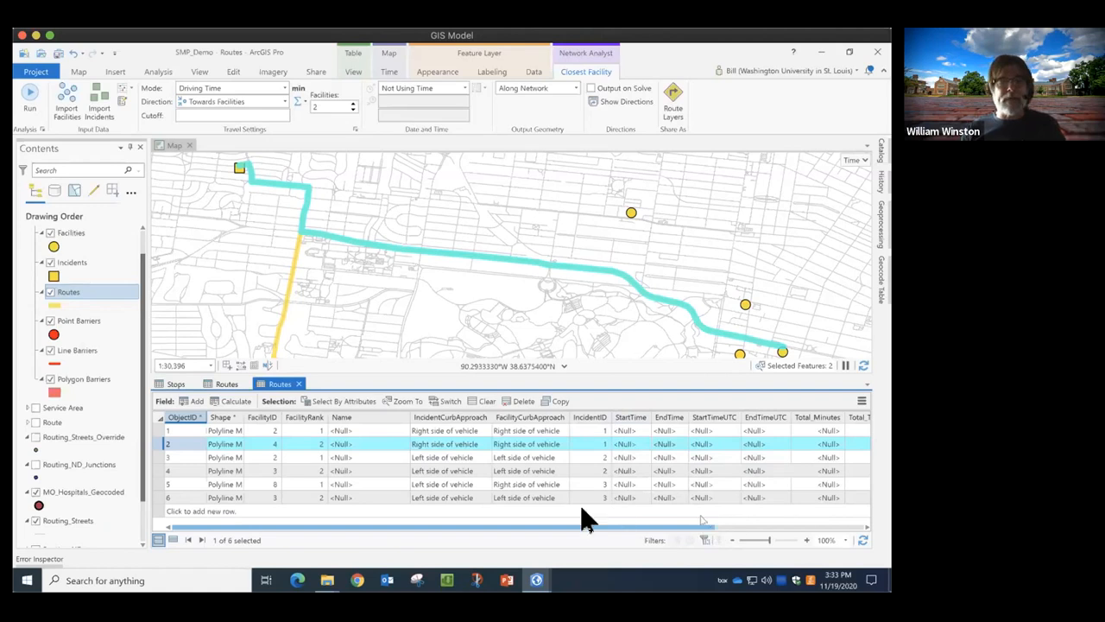
click(812, 527)
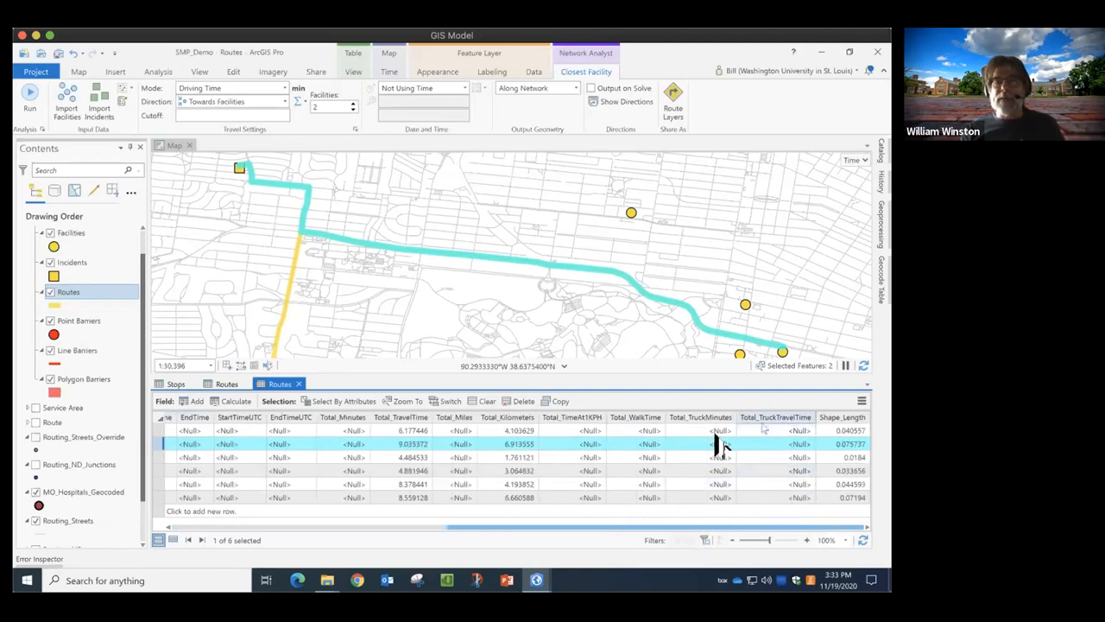
click(410, 416)
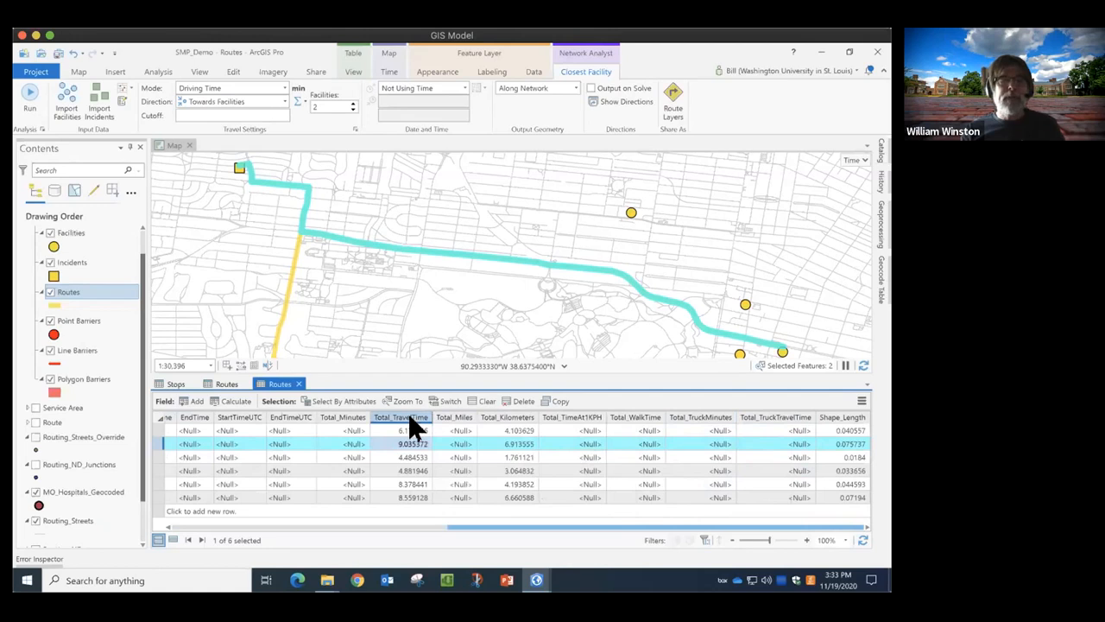
click(509, 420)
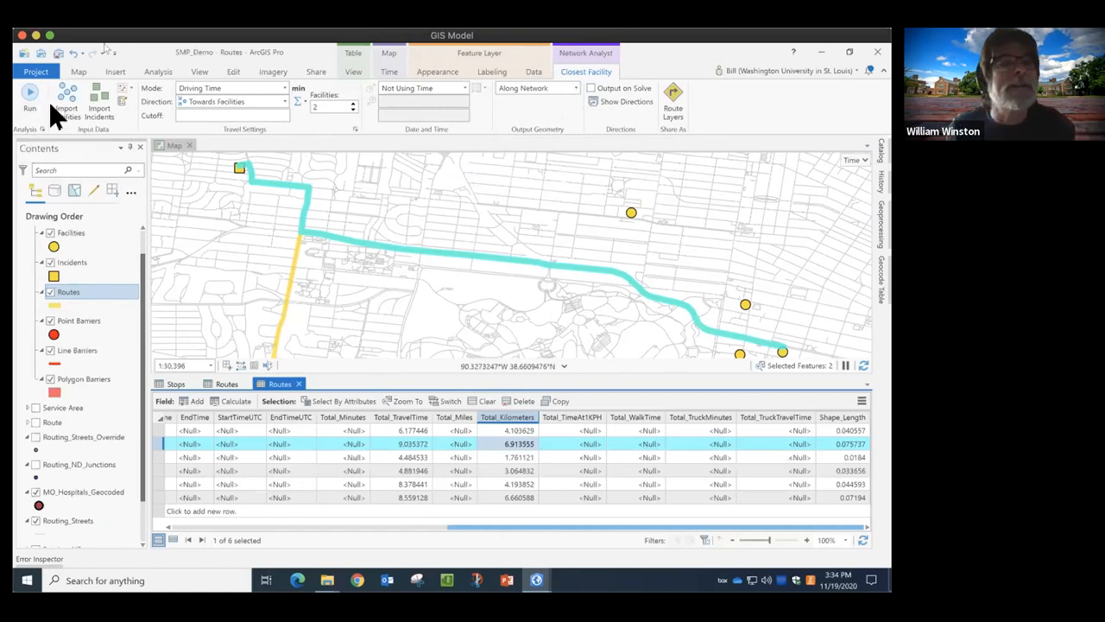
click(58, 51)
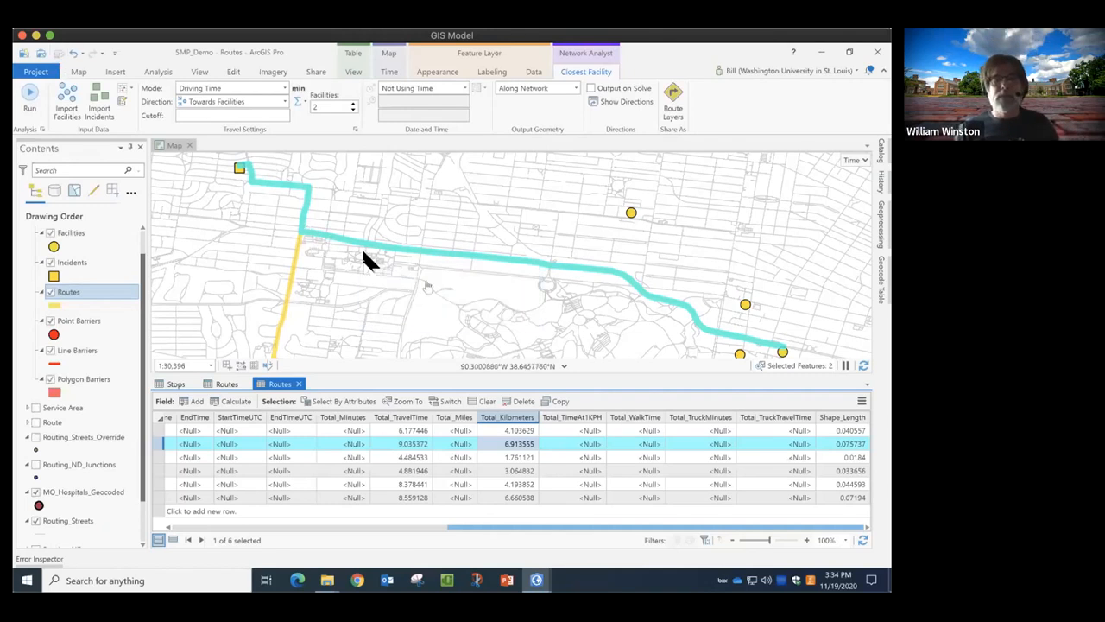